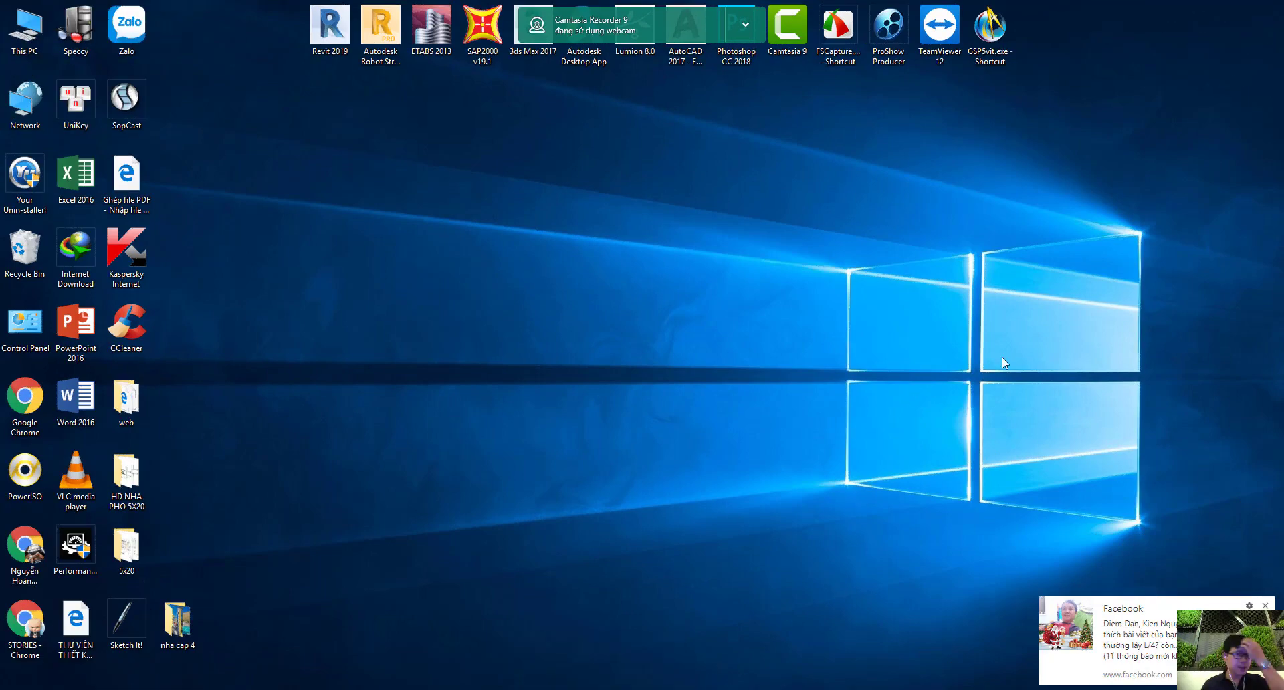
Hide the webcam-access notice and bring the 'Cau thang 2 ve.rvt' Revit project to the front.
{"action": "left_click", "coordinate": [744, 25]}
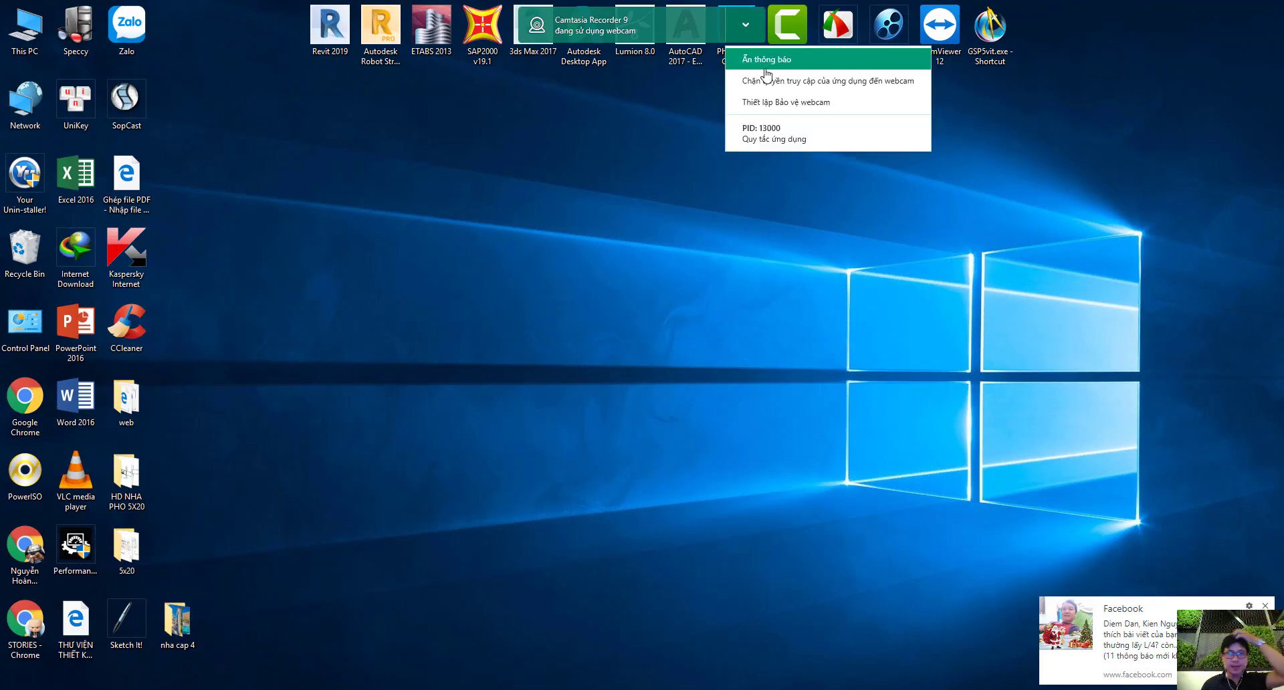
{"action": "left_click", "coordinate": [765, 61]}
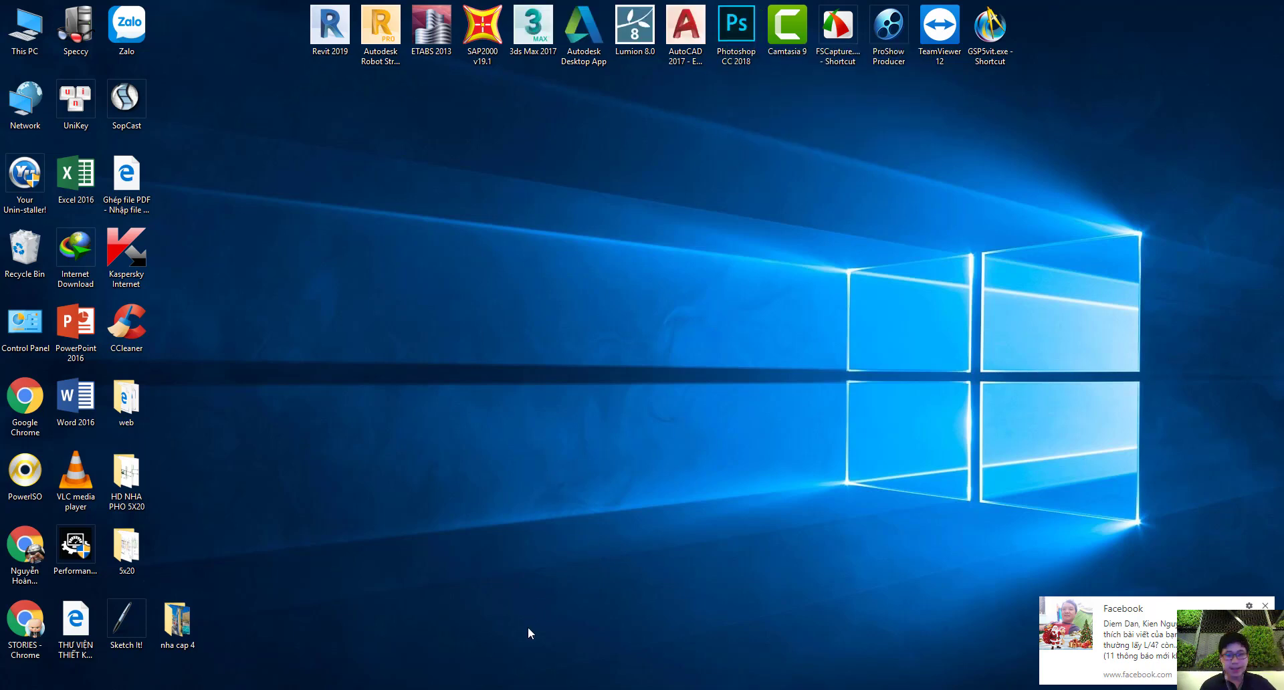
{"action": "left_click", "coordinate": [588, 642]}
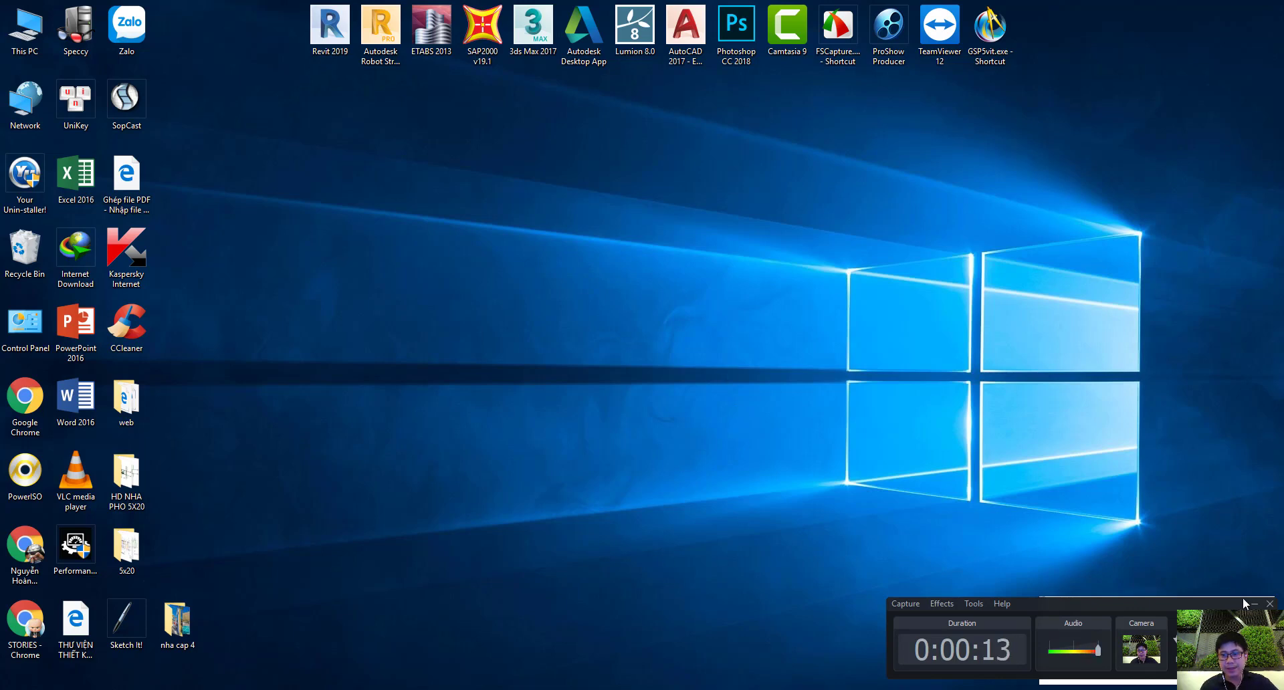
{"action": "right_click", "coordinate": [663, 285]}
{"action": "left_click", "coordinate": [697, 322]}
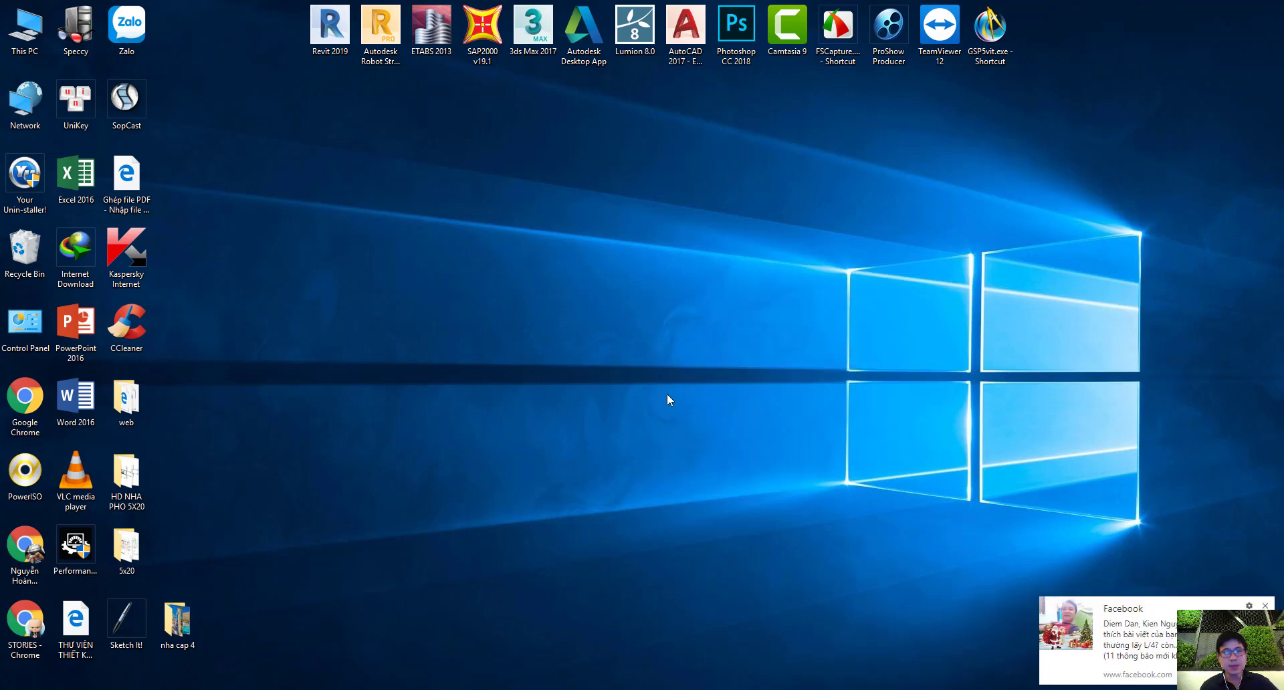
{"action": "left_click", "coordinate": [559, 645]}
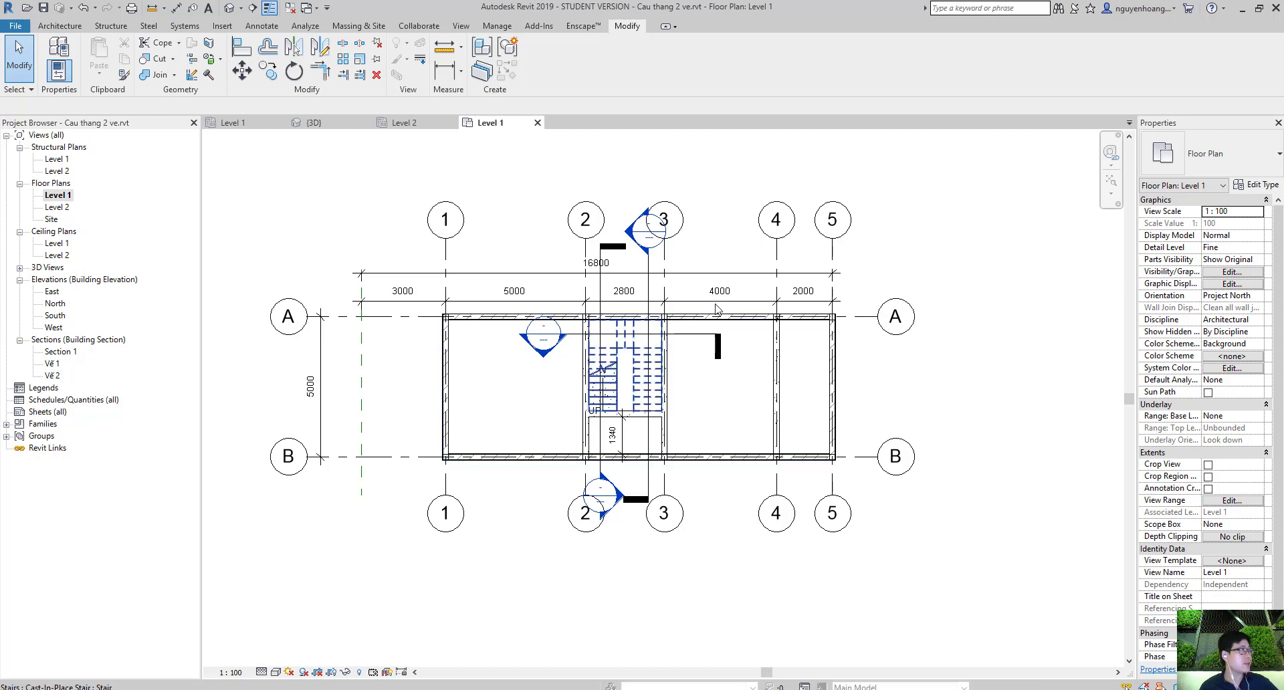
Minimize the stair project and start a second Revit 2019 session.
{"action": "left_click", "coordinate": [1246, 15]}
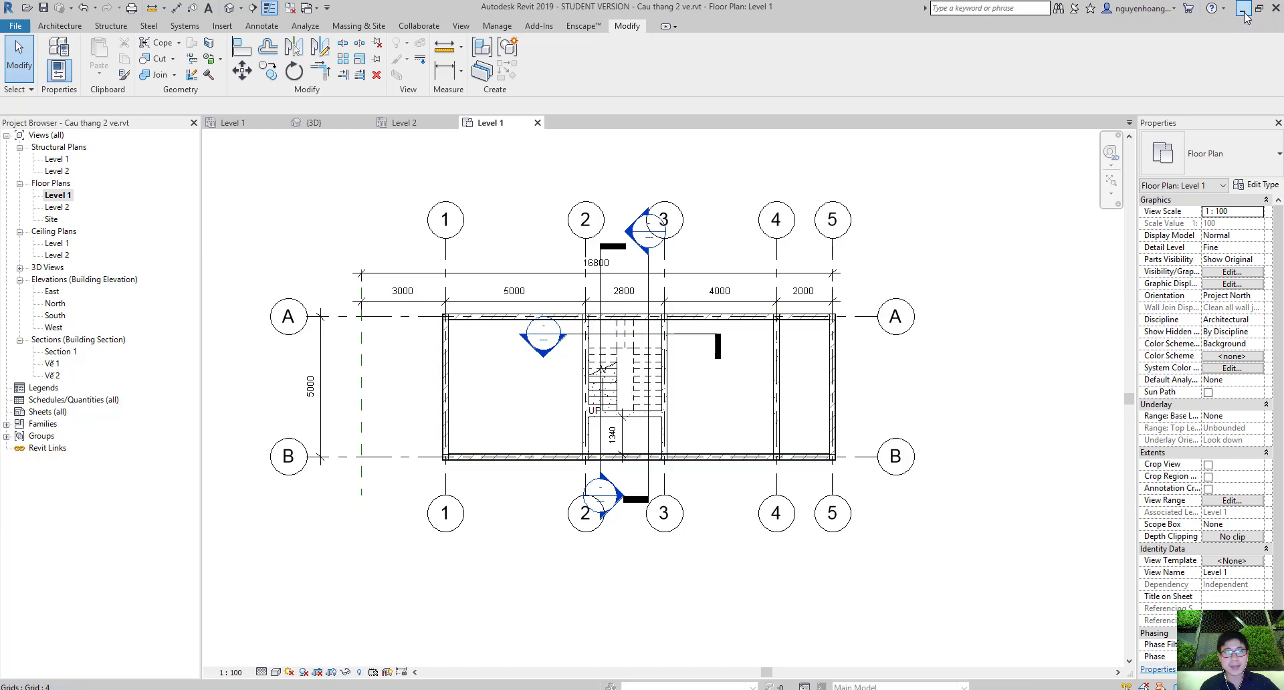
{"action": "double_click", "coordinate": [351, 26]}
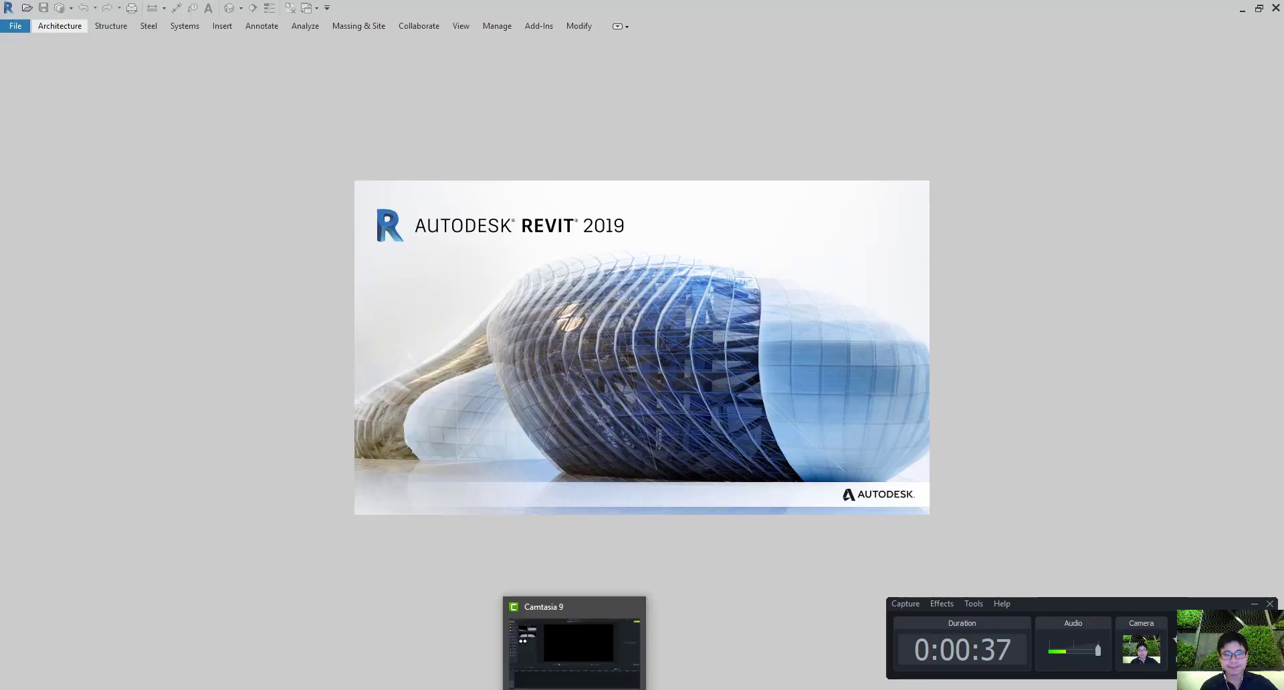
{"action": "left_click", "coordinate": [445, 642]}
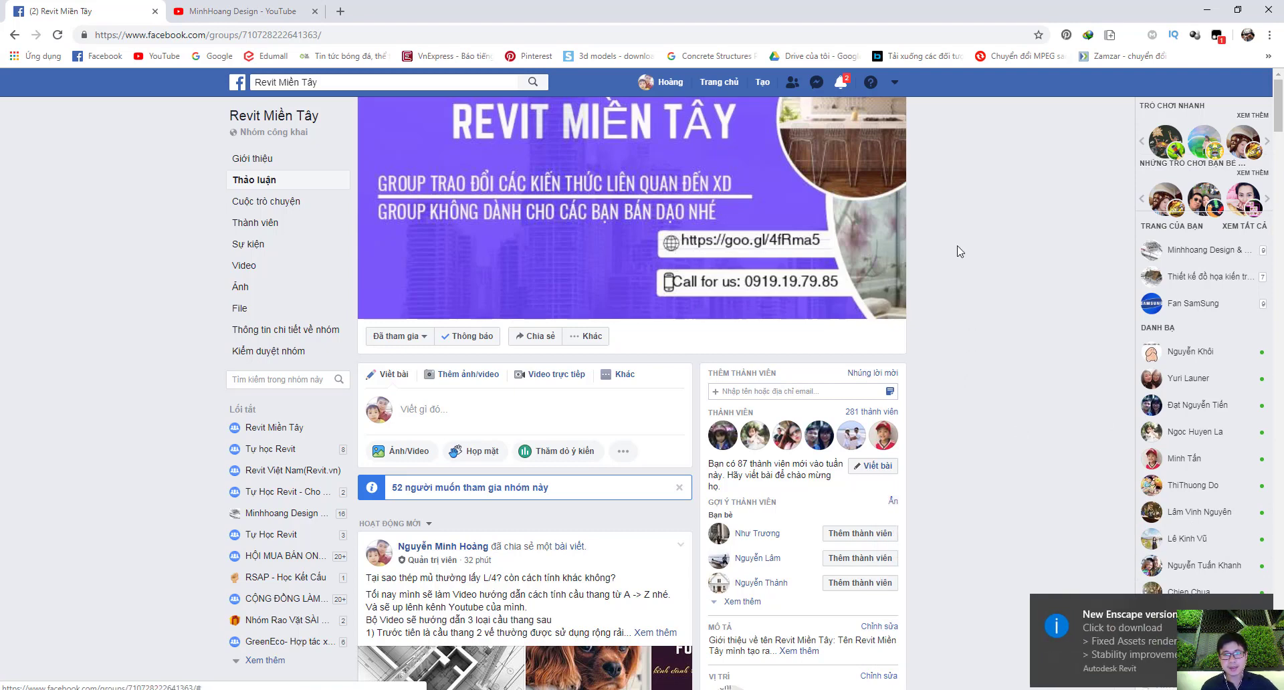
Dismiss the Enscape update notice and scroll through the Revit Miền Tây group feed.
{"action": "left_click", "coordinate": [1248, 603]}
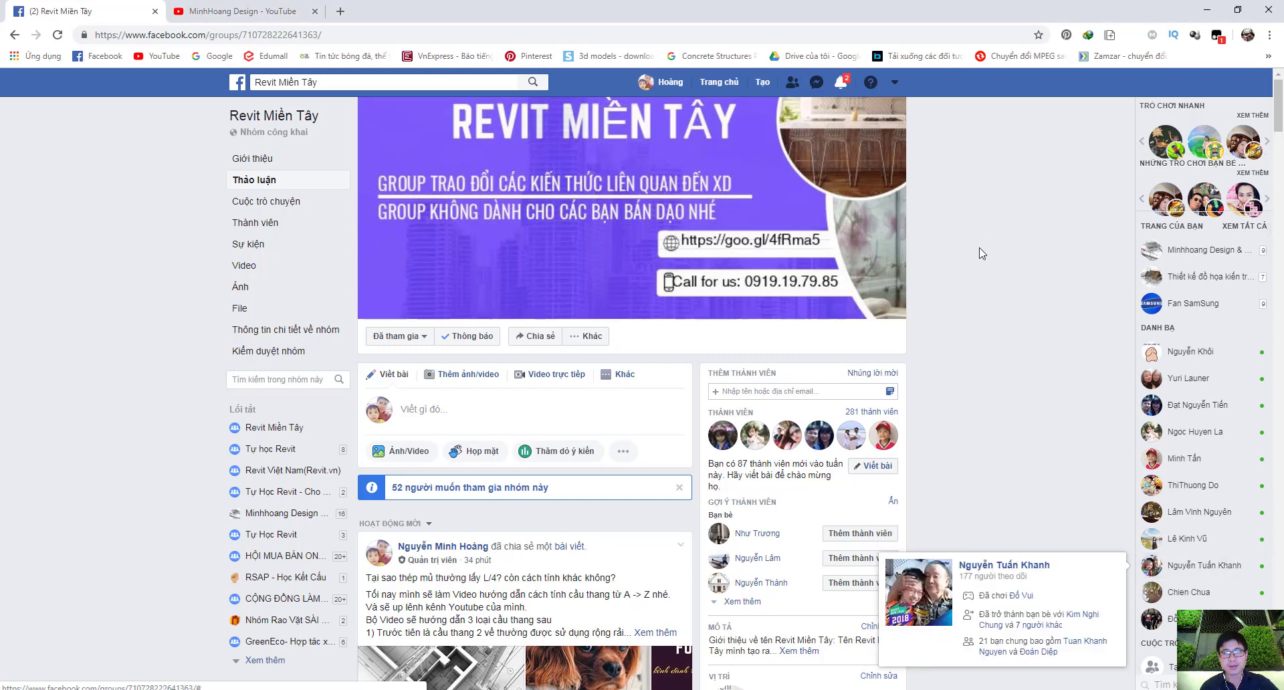
{"action": "scroll", "coordinate": [979, 253], "scroll_direction": "down", "scroll_amount": 3}
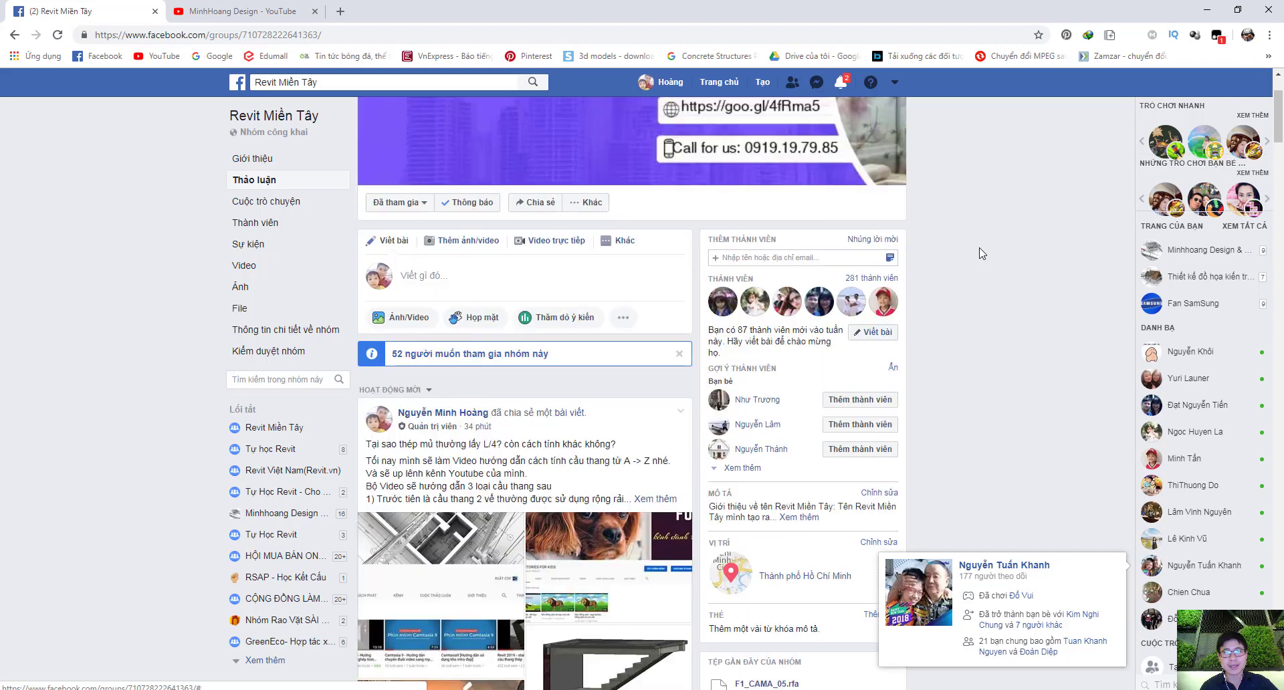
{"action": "scroll", "coordinate": [979, 252], "scroll_direction": "down", "scroll_amount": 1}
{"action": "scroll", "coordinate": [980, 253], "scroll_direction": "up", "scroll_amount": 4}
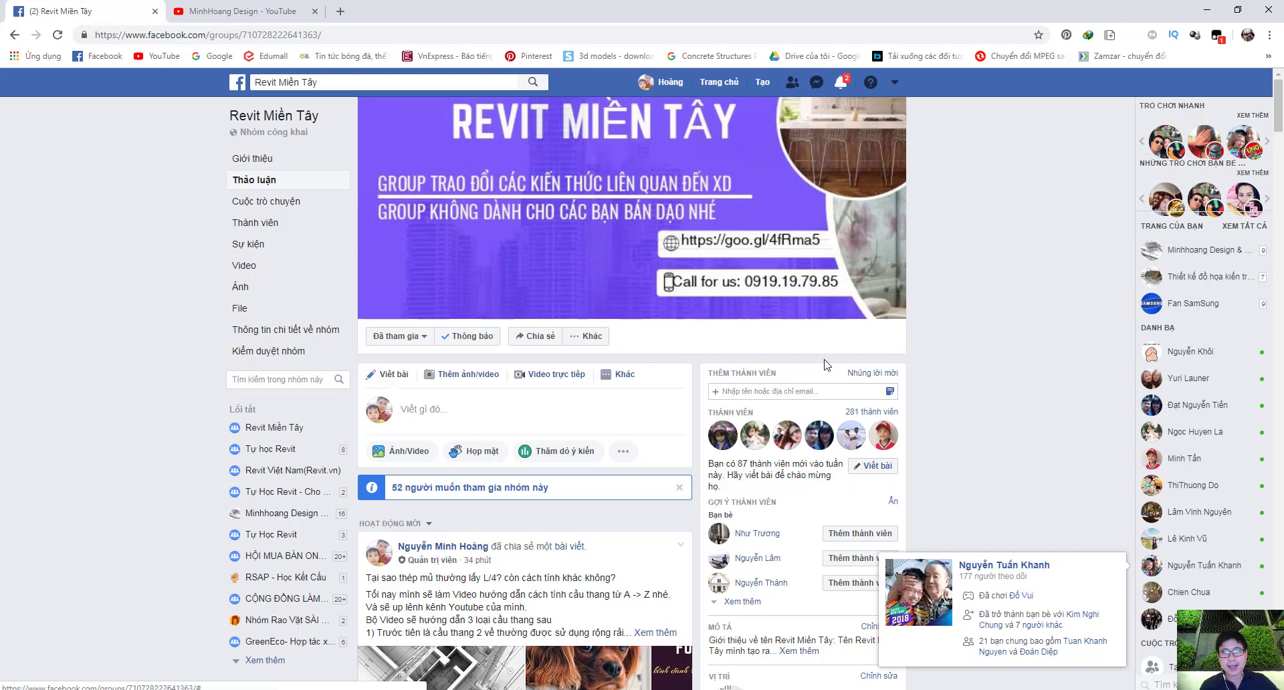
{"action": "mouse_move", "coordinate": [680, 656]}
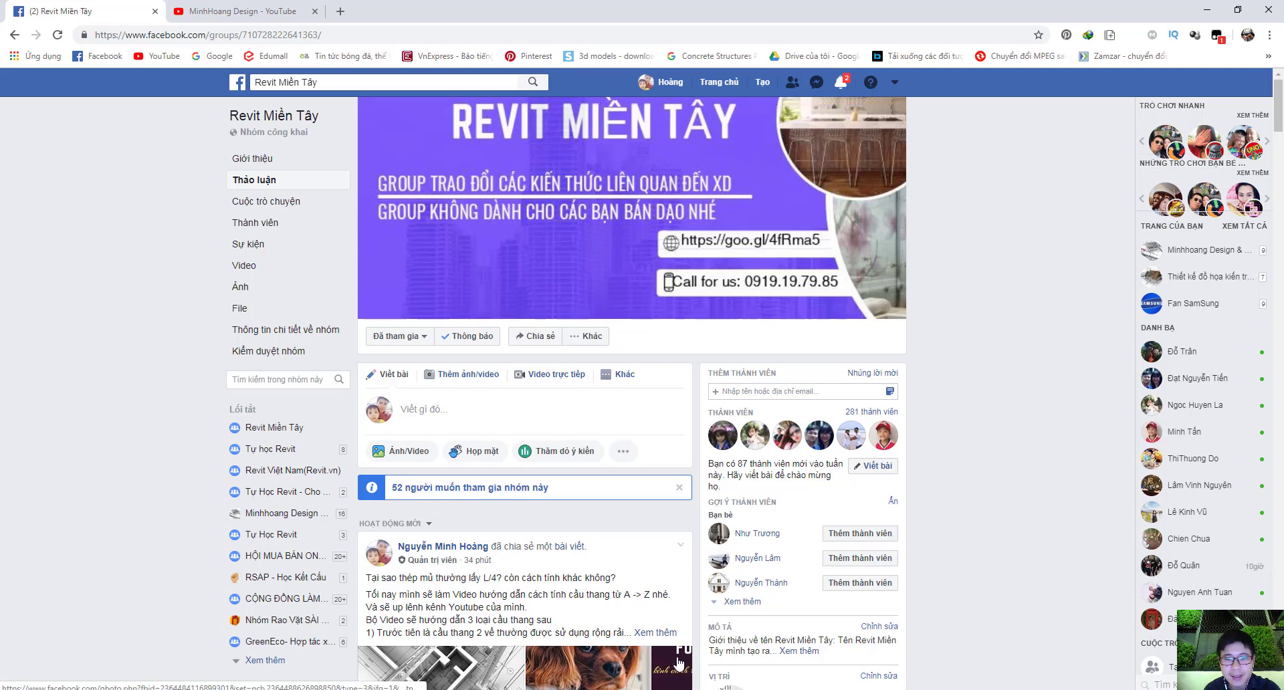
Create a new Project1 from the MinhHoang Design template.
{"action": "left_click", "coordinate": [542, 687]}
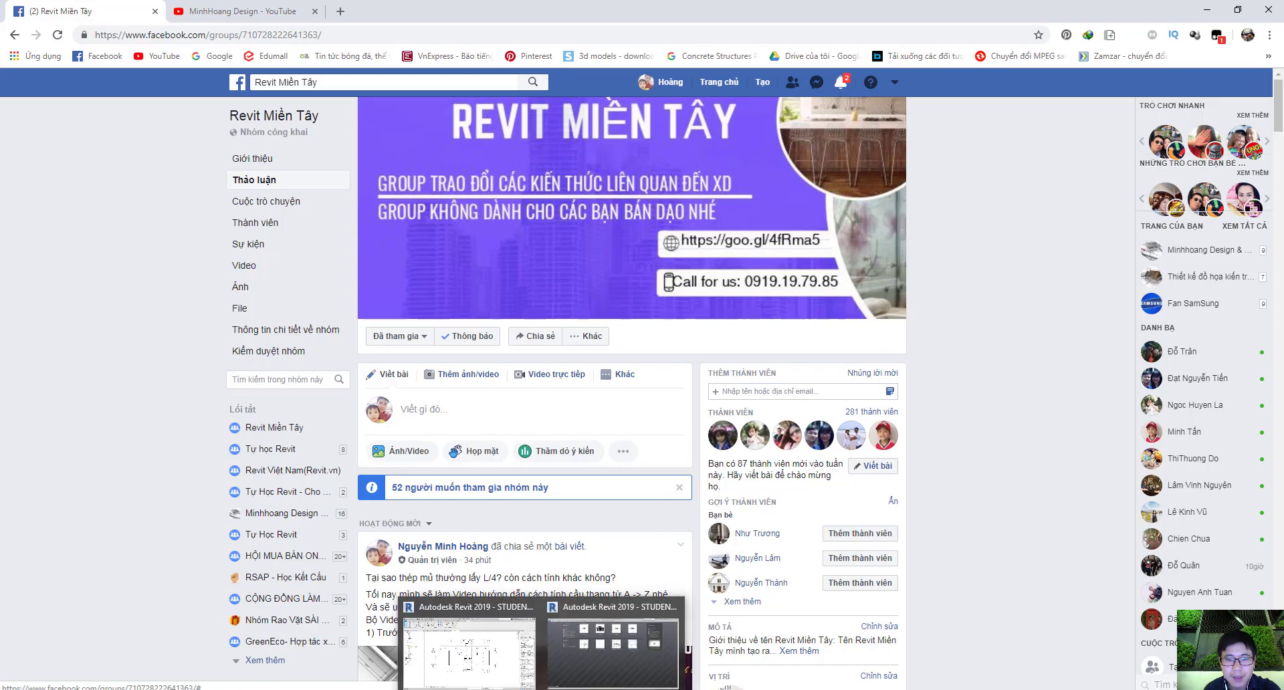
{"action": "left_click", "coordinate": [558, 648]}
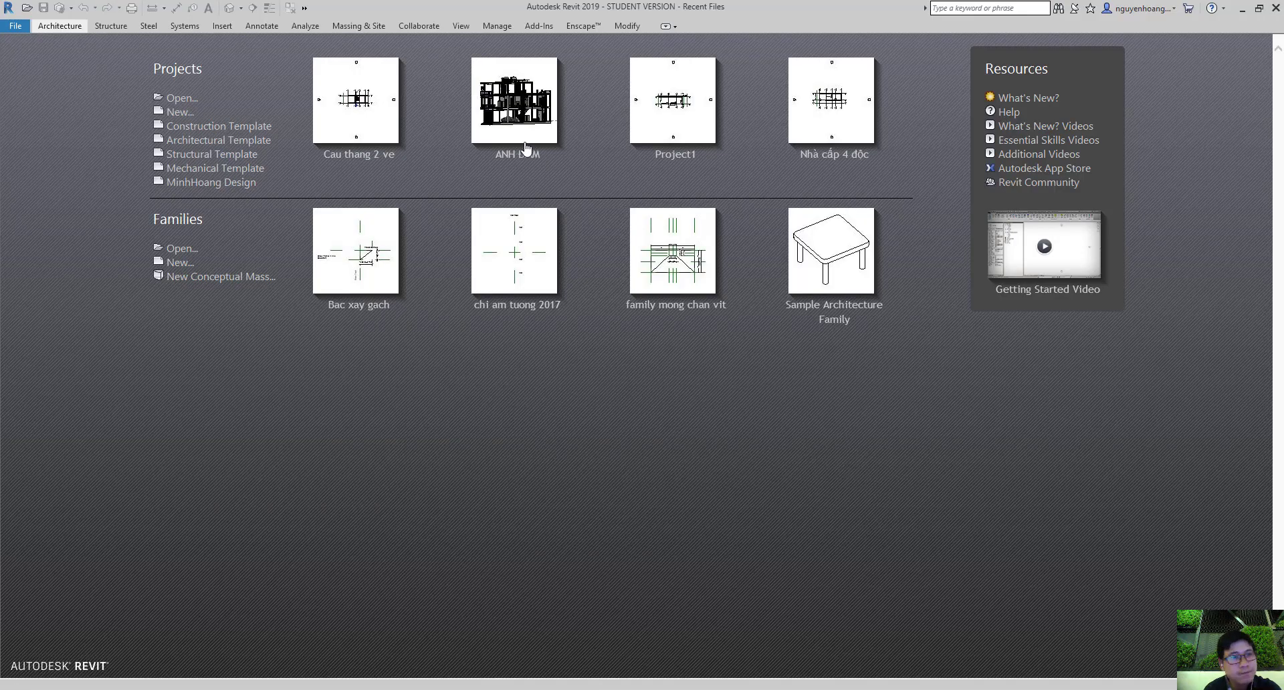
{"action": "left_click", "coordinate": [16, 26]}
{"action": "mouse_move", "coordinate": [44, 76]}
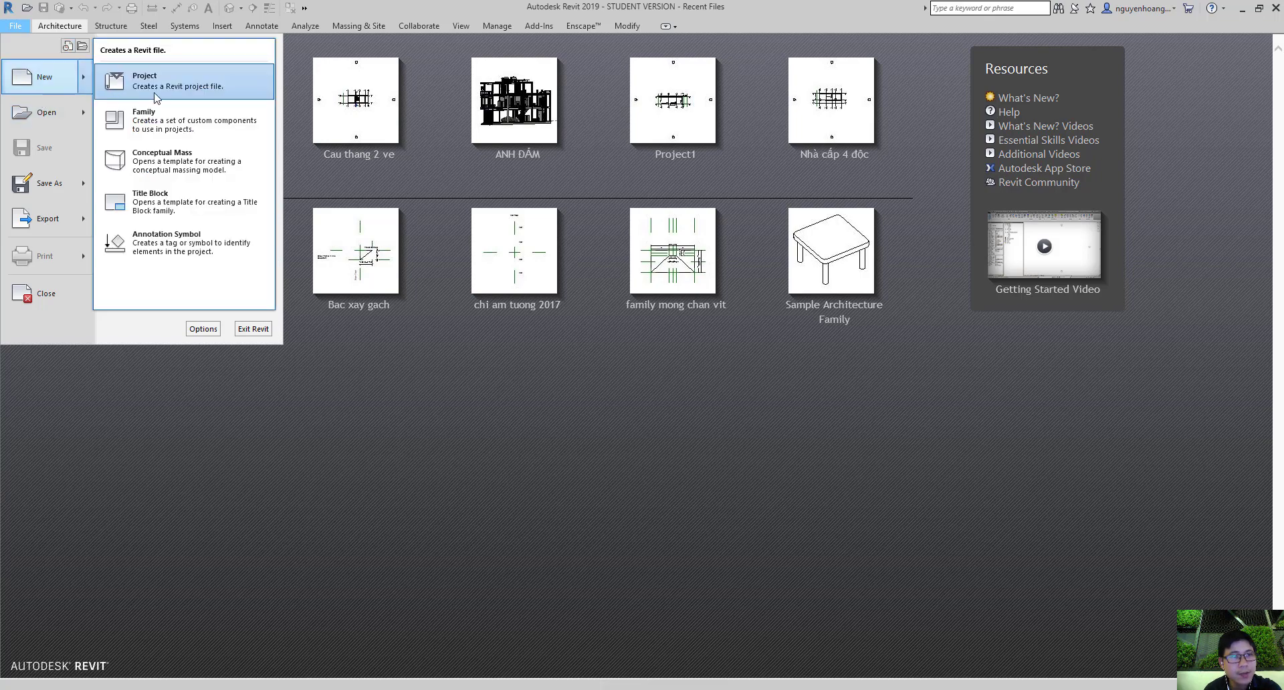
{"action": "left_click", "coordinate": [165, 86]}
{"action": "left_click", "coordinate": [665, 327]}
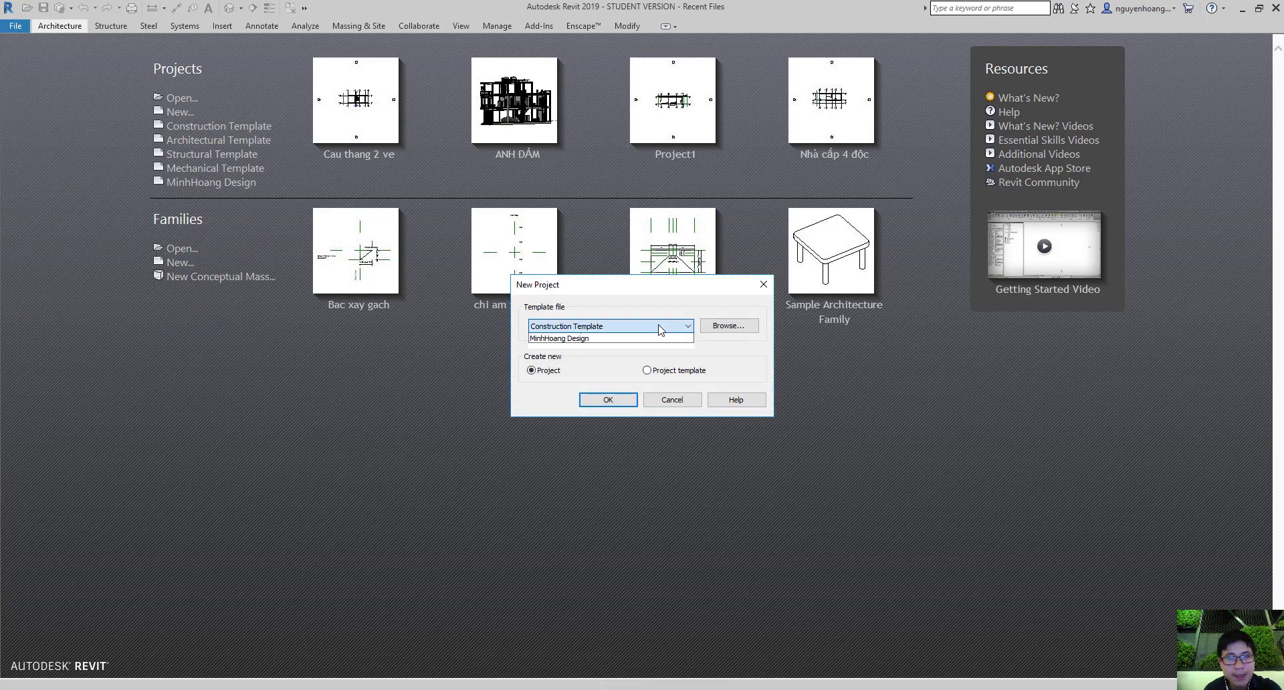
{"action": "left_click", "coordinate": [555, 381]}
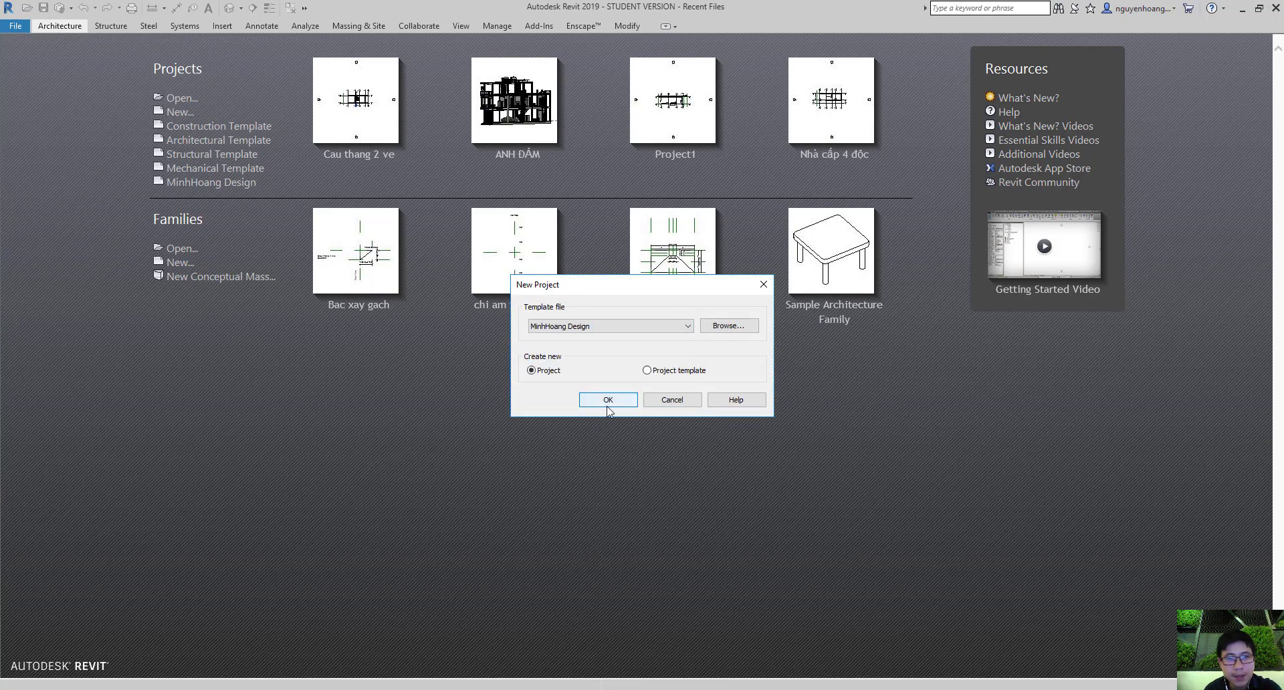
{"action": "left_click", "coordinate": [605, 399]}
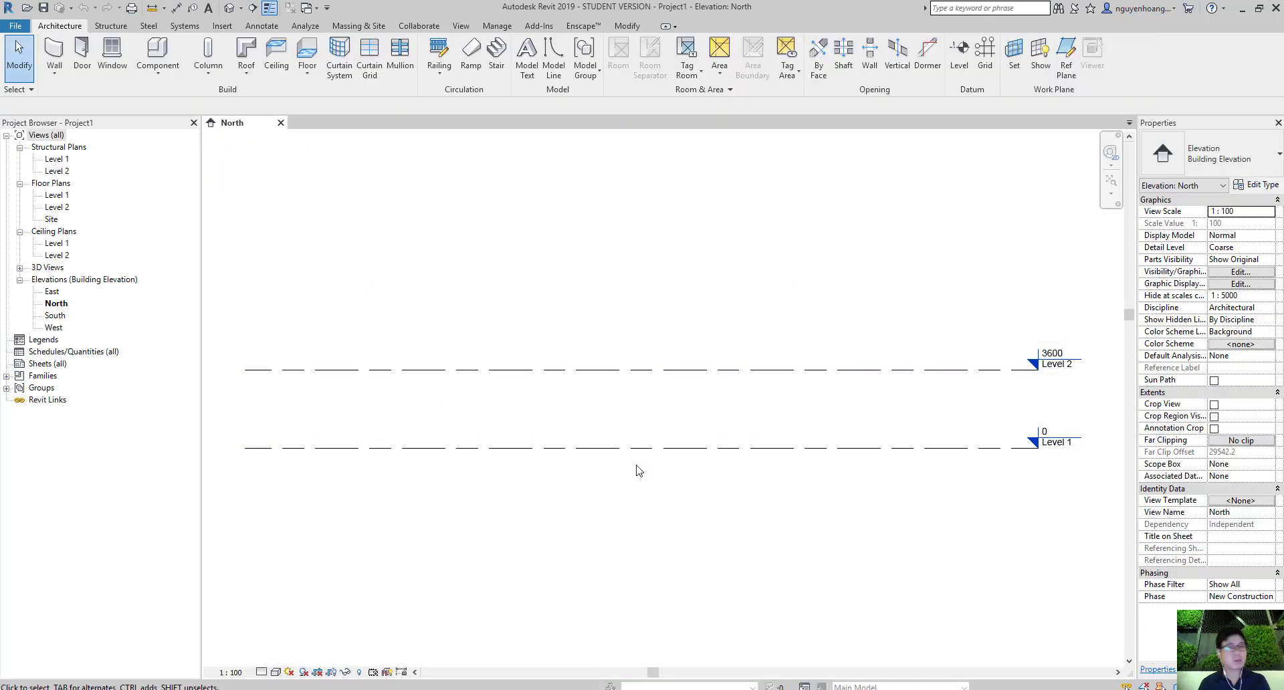
Open the Level 1 floor plan of Project1 from the Project Browser.
{"action": "left_click", "coordinate": [626, 683]}
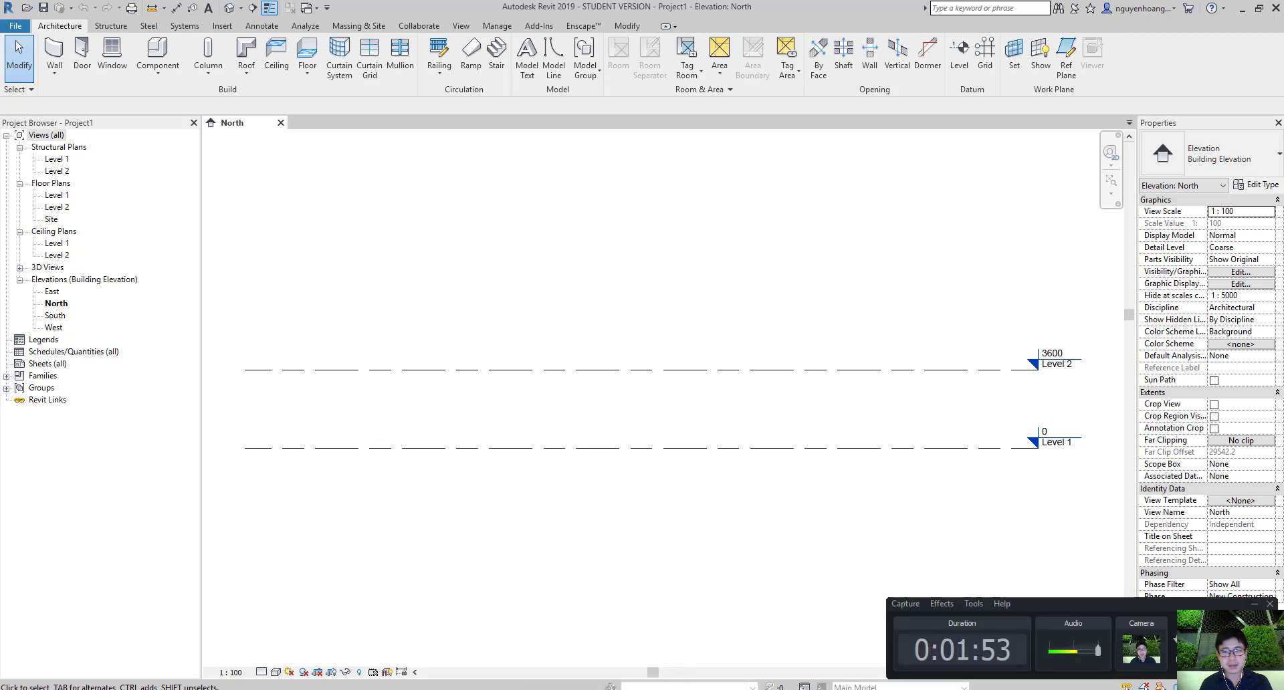
{"action": "left_click", "coordinate": [674, 306]}
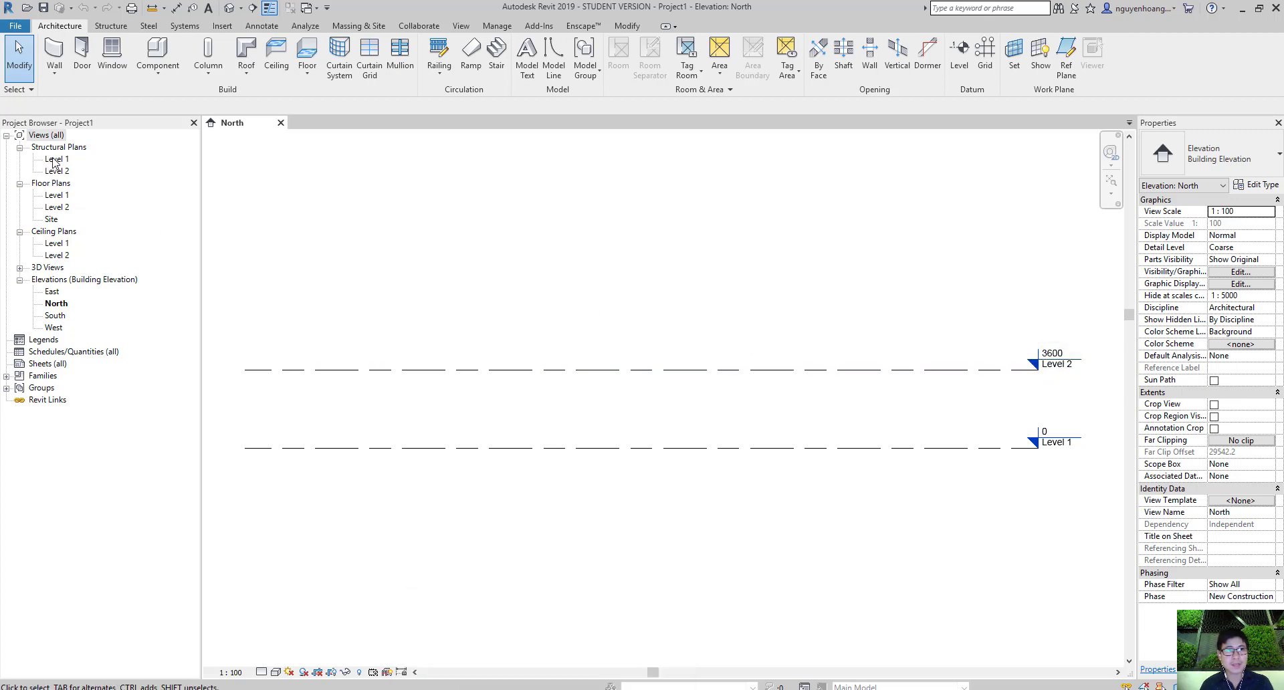
{"action": "double_click", "coordinate": [56, 195]}
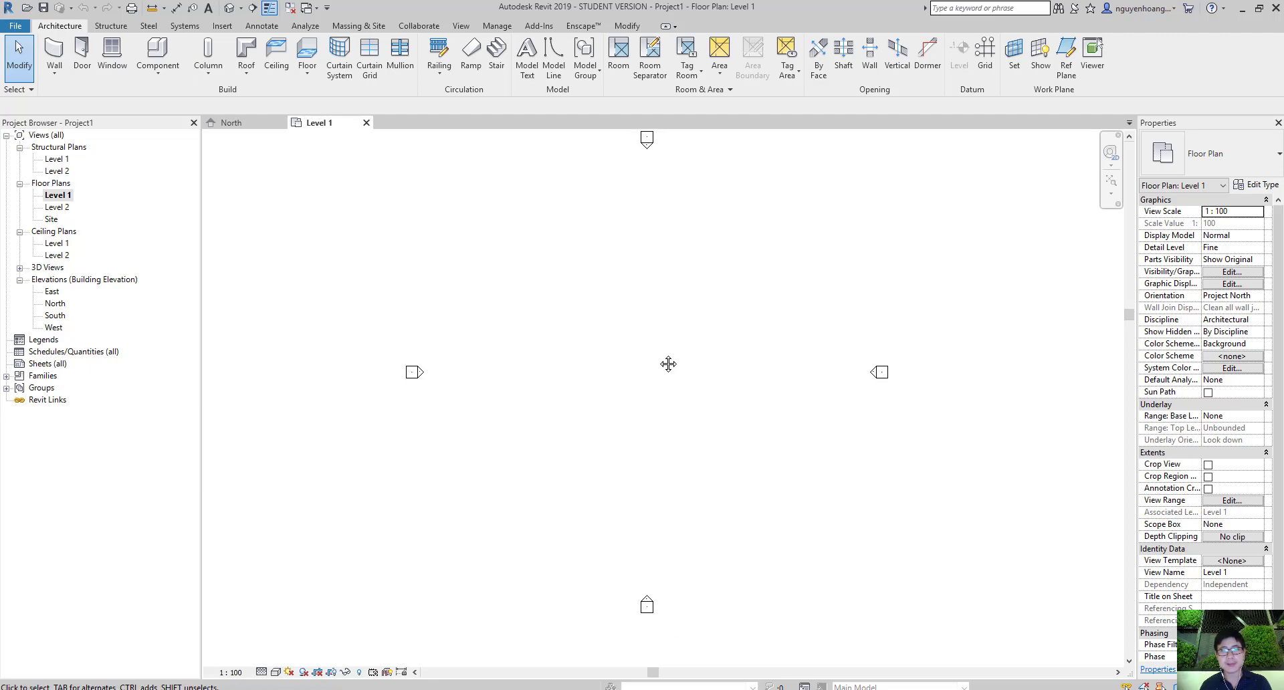
Draw a horizontal grid line and label it A.
{"action": "scroll", "coordinate": [679, 377], "scroll_direction": "up", "scroll_amount": 1}
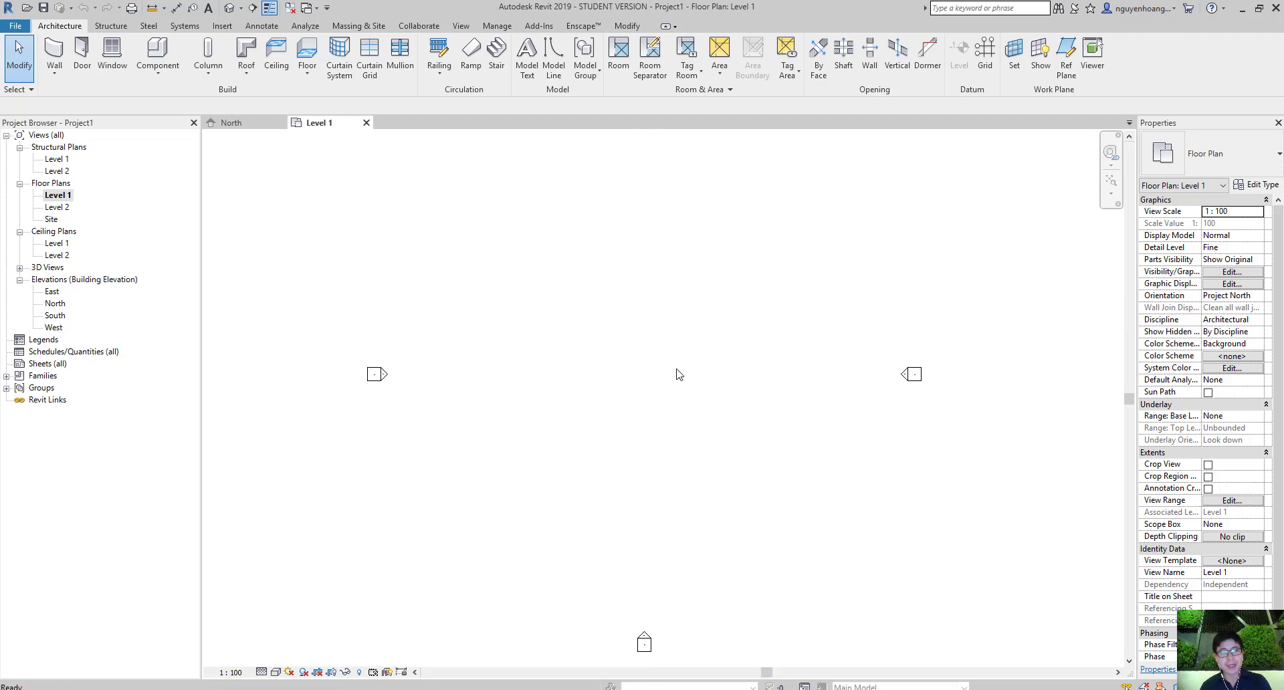
{"action": "key", "text": "g"}
{"action": "key", "text": "r"}
{"action": "left_click", "coordinate": [531, 342]}
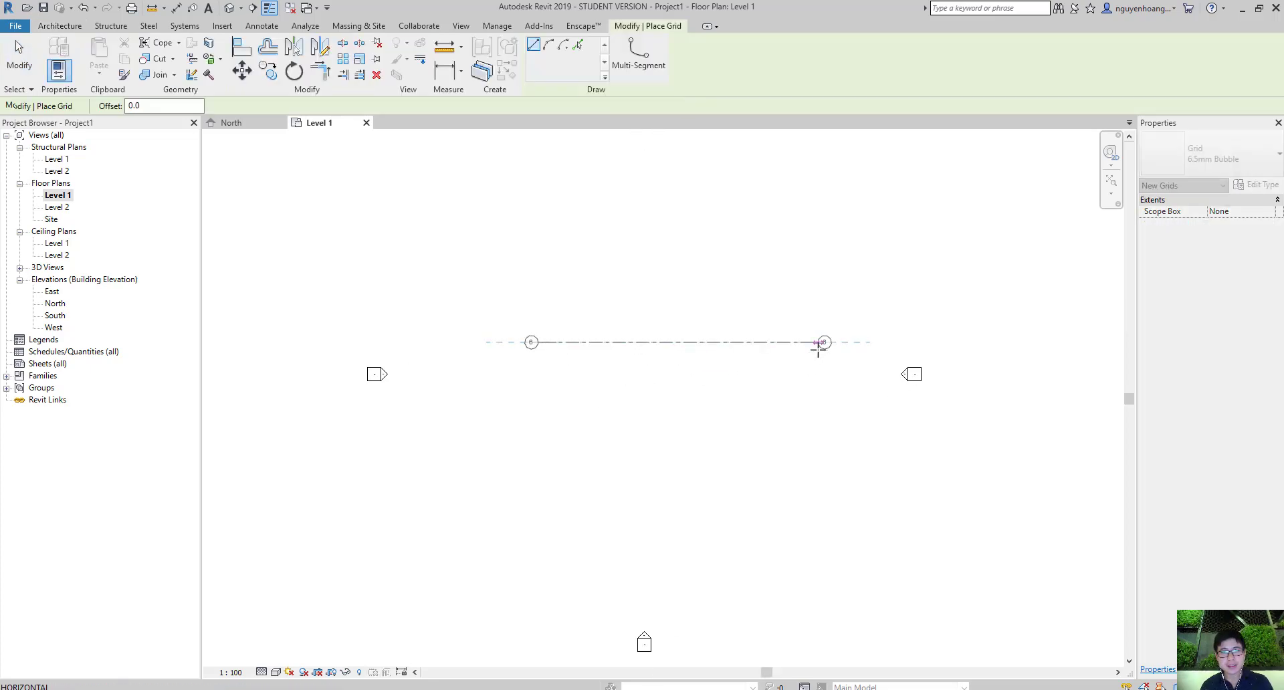
{"action": "left_click", "coordinate": [821, 342]}
{"action": "key", "text": "Escape"}
{"action": "key", "text": "Escape"}
{"action": "scroll", "coordinate": [535, 351], "scroll_direction": "up", "scroll_amount": 3}
{"action": "scroll", "coordinate": [535, 351], "scroll_direction": "up", "scroll_amount": 1}
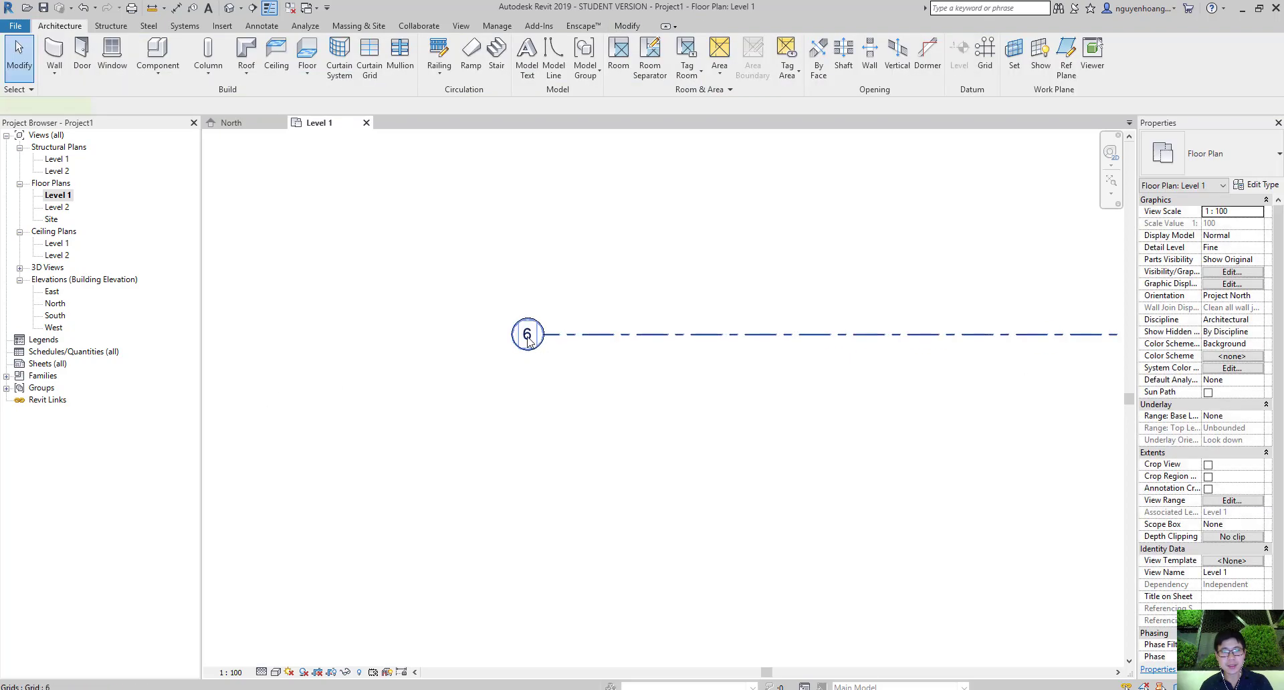
{"action": "double_click", "coordinate": [528, 334]}
{"action": "type", "text": "A"}
{"action": "key", "text": "Return"}
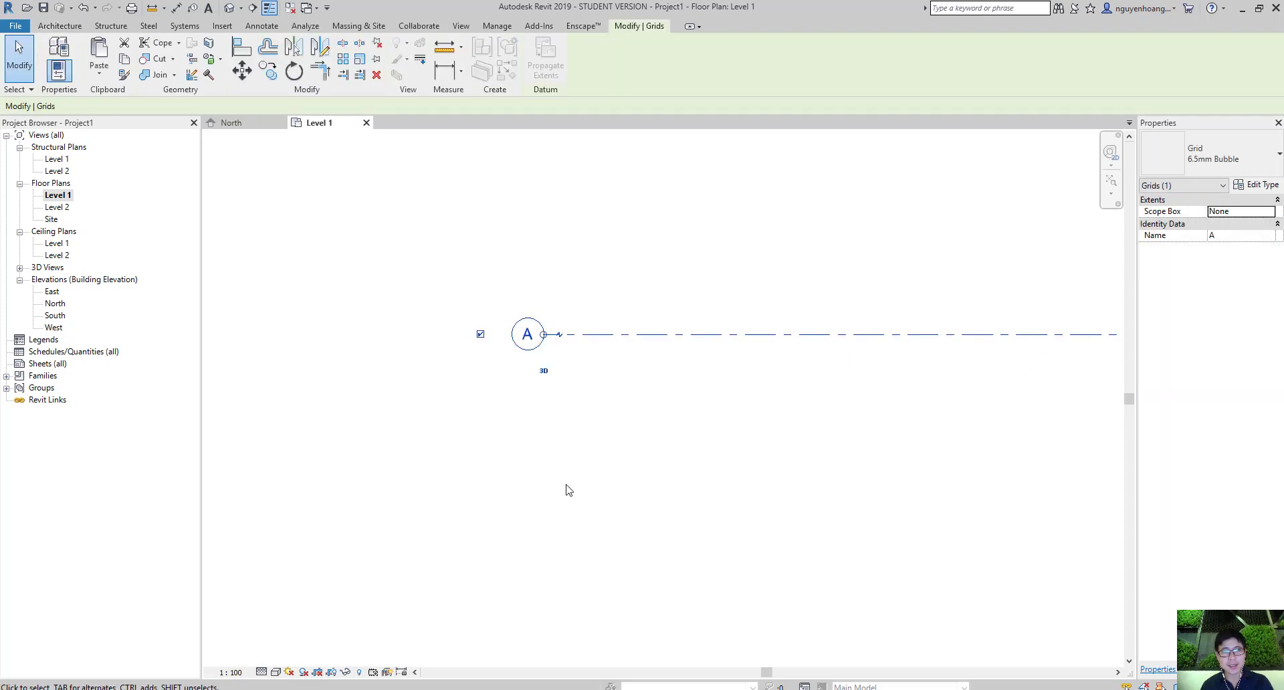
{"action": "scroll", "coordinate": [430, 358], "scroll_direction": "down", "scroll_amount": 3}
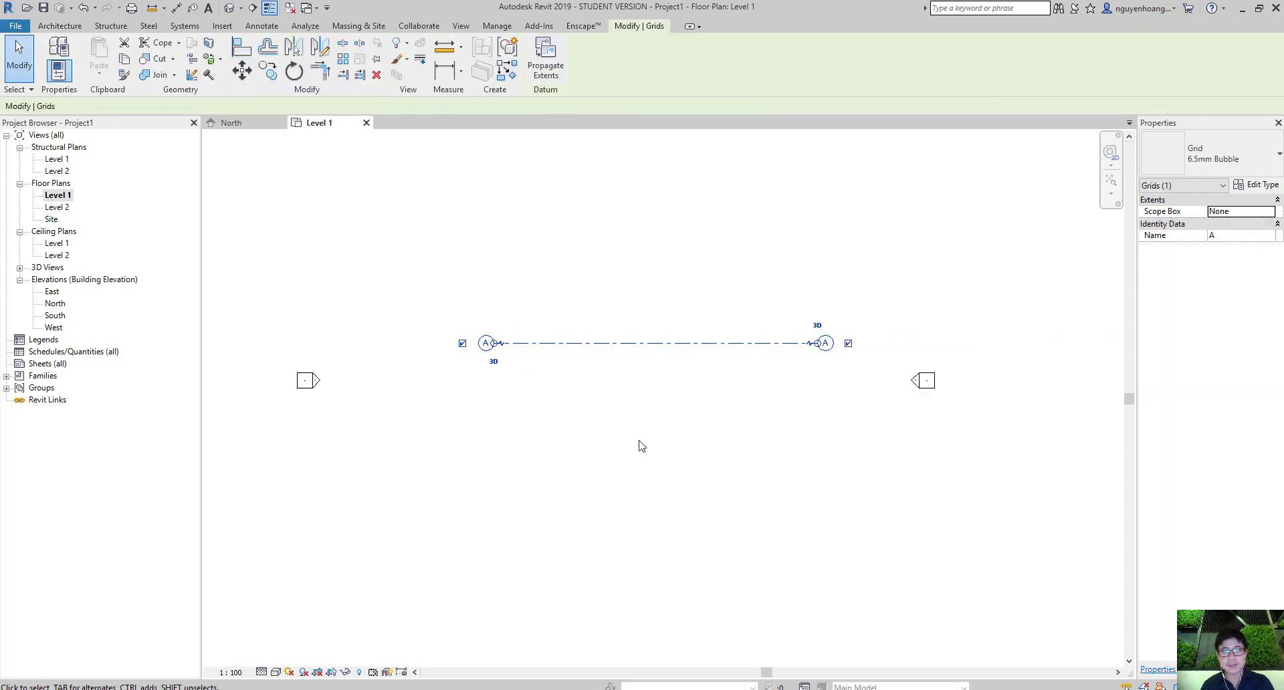
{"action": "left_click", "coordinate": [674, 321]}
Create grid B 5000 below grid A using Pick Lines with an offset.
{"action": "key", "text": "g"}
{"action": "key", "text": "r"}
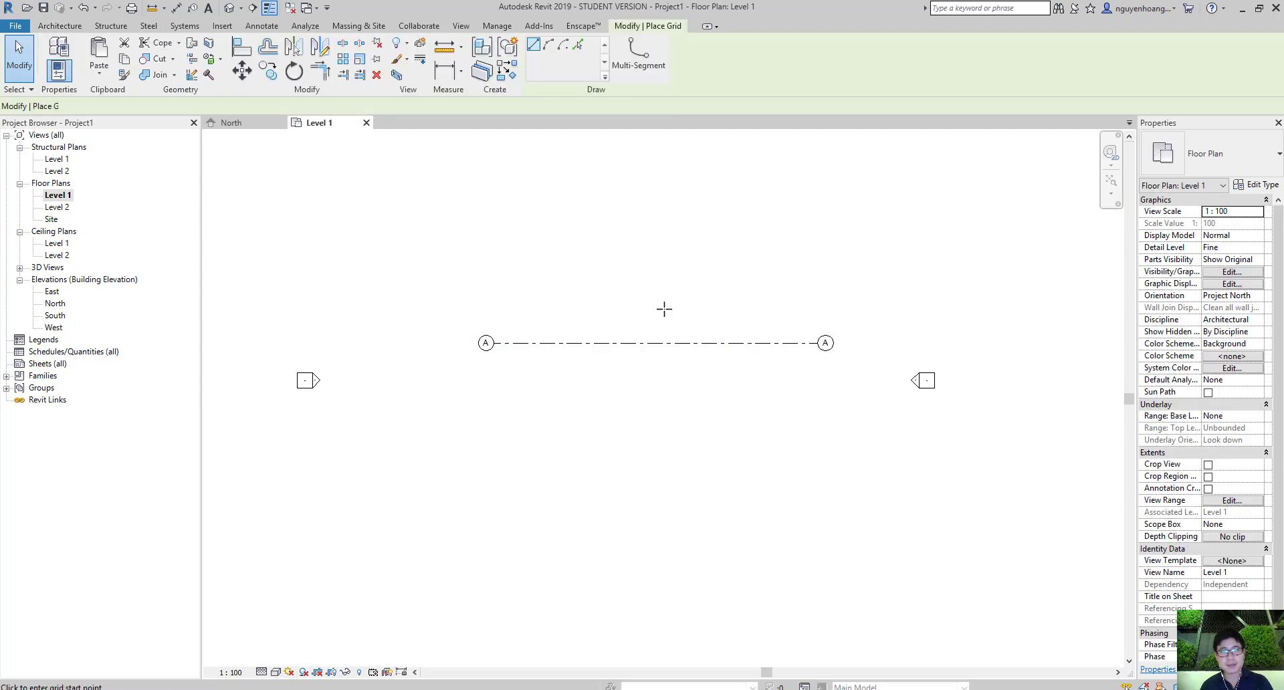
{"action": "left_click", "coordinate": [578, 45]}
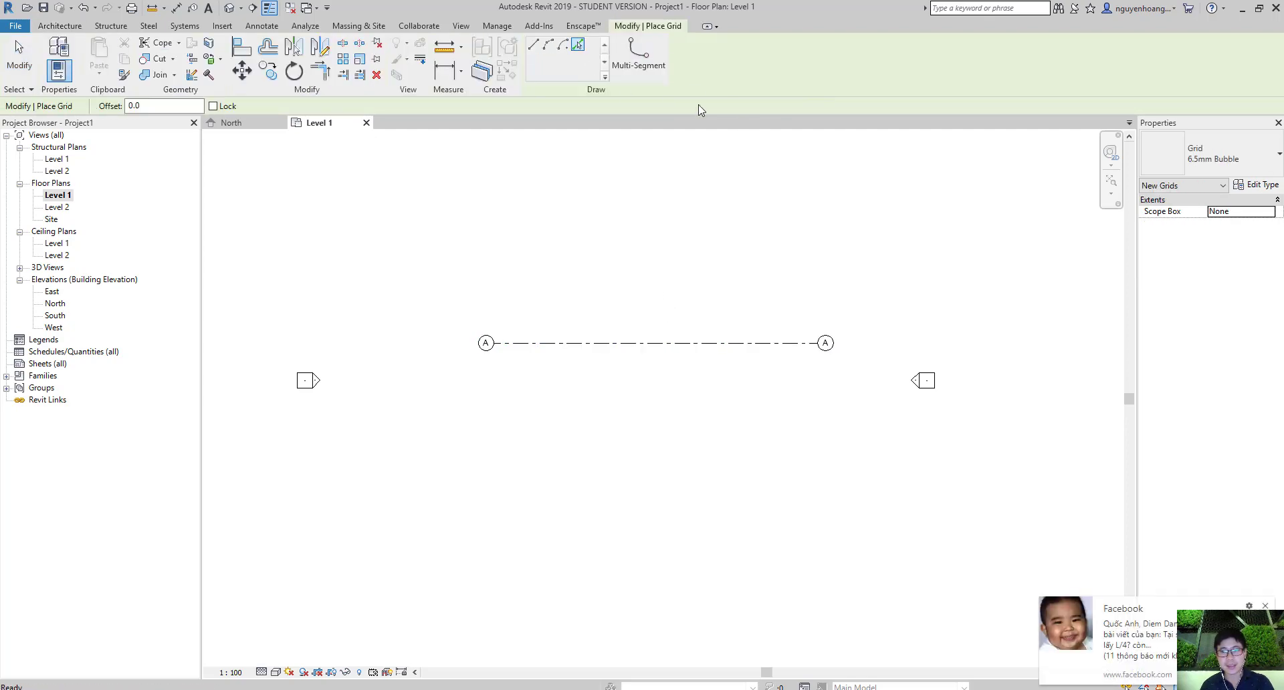
{"action": "left_click", "coordinate": [161, 106]}
{"action": "type", "text": "5000"}
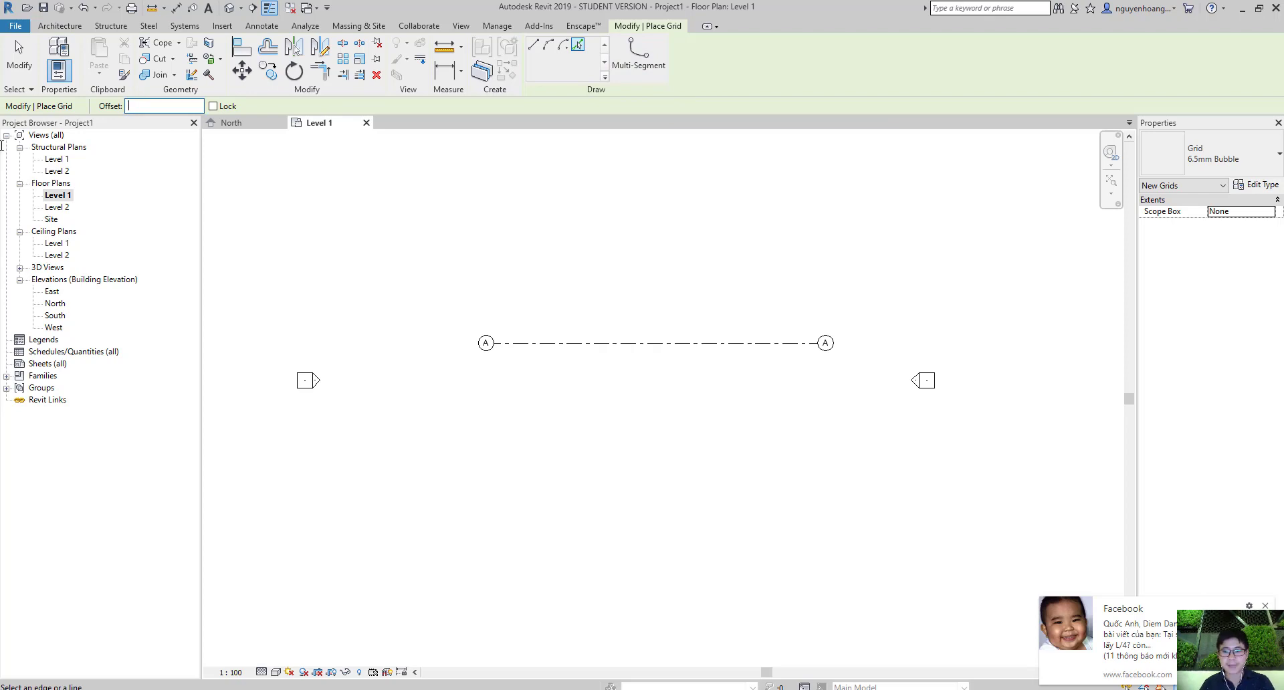
{"action": "left_click", "coordinate": [593, 353]}
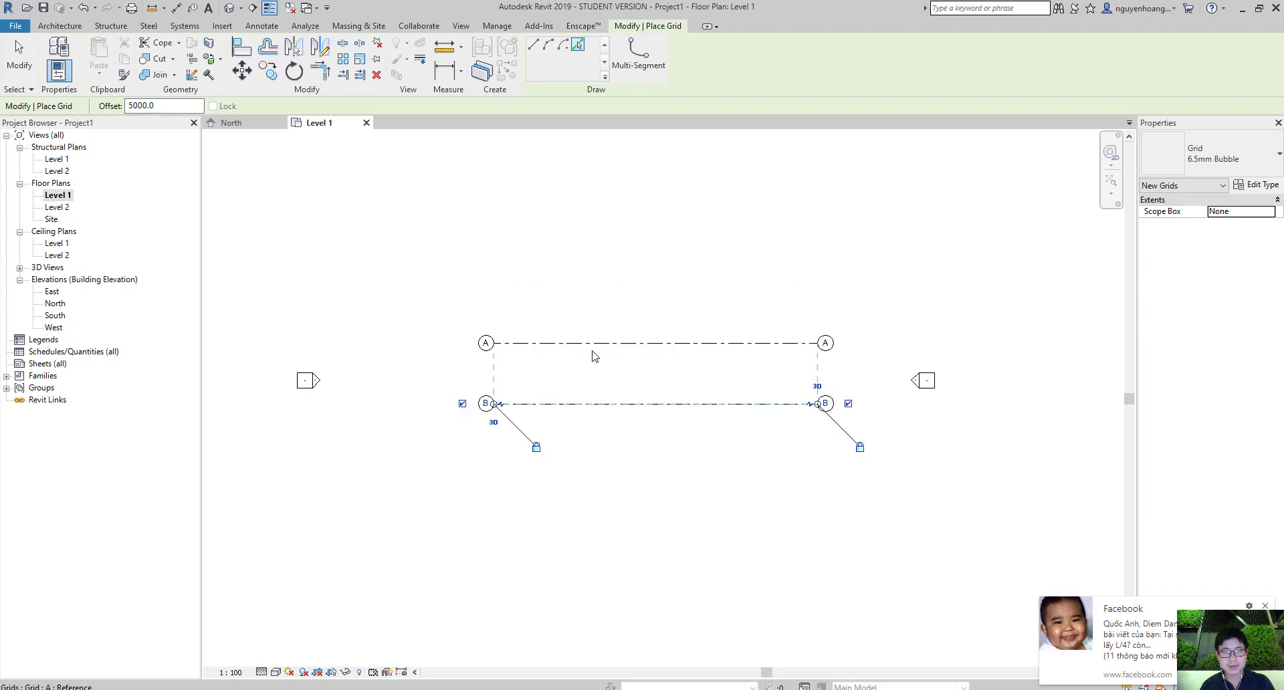
{"action": "key", "text": "Escape"}
{"action": "key", "text": "Escape"}
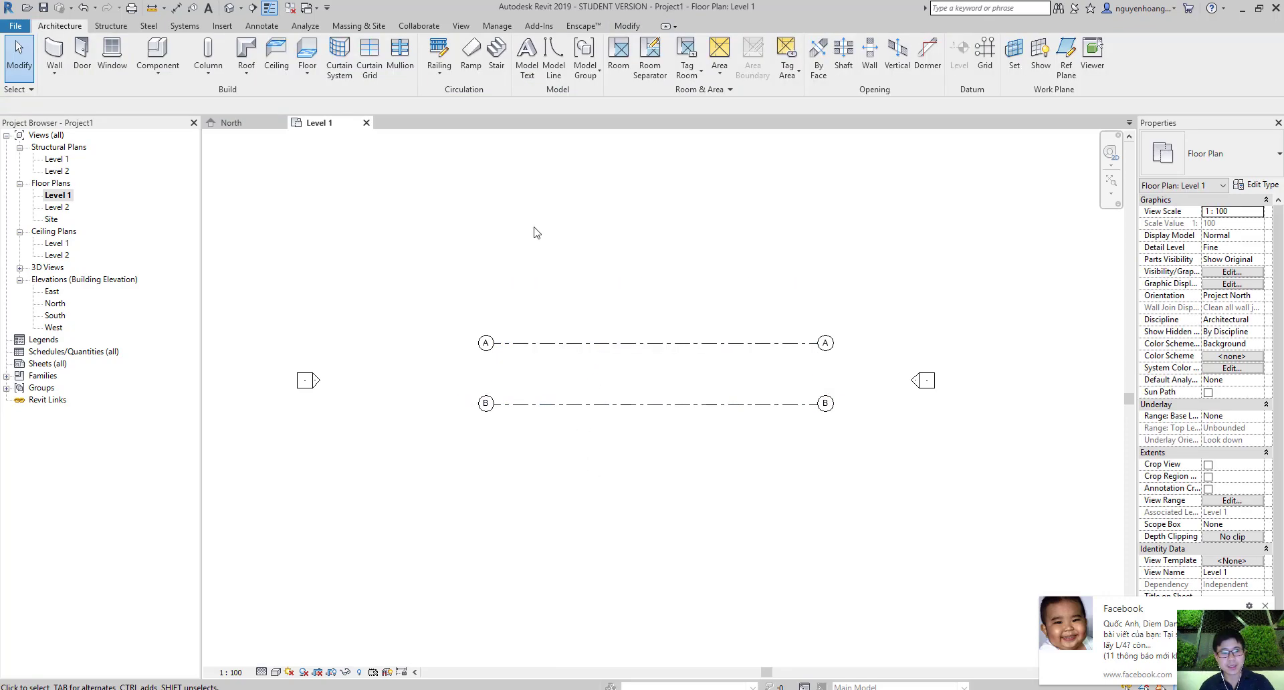
Begin a vertical grid line starting above grid A.
{"action": "key", "text": "g"}
{"action": "key", "text": "r"}
{"action": "left_click", "coordinate": [547, 284]}
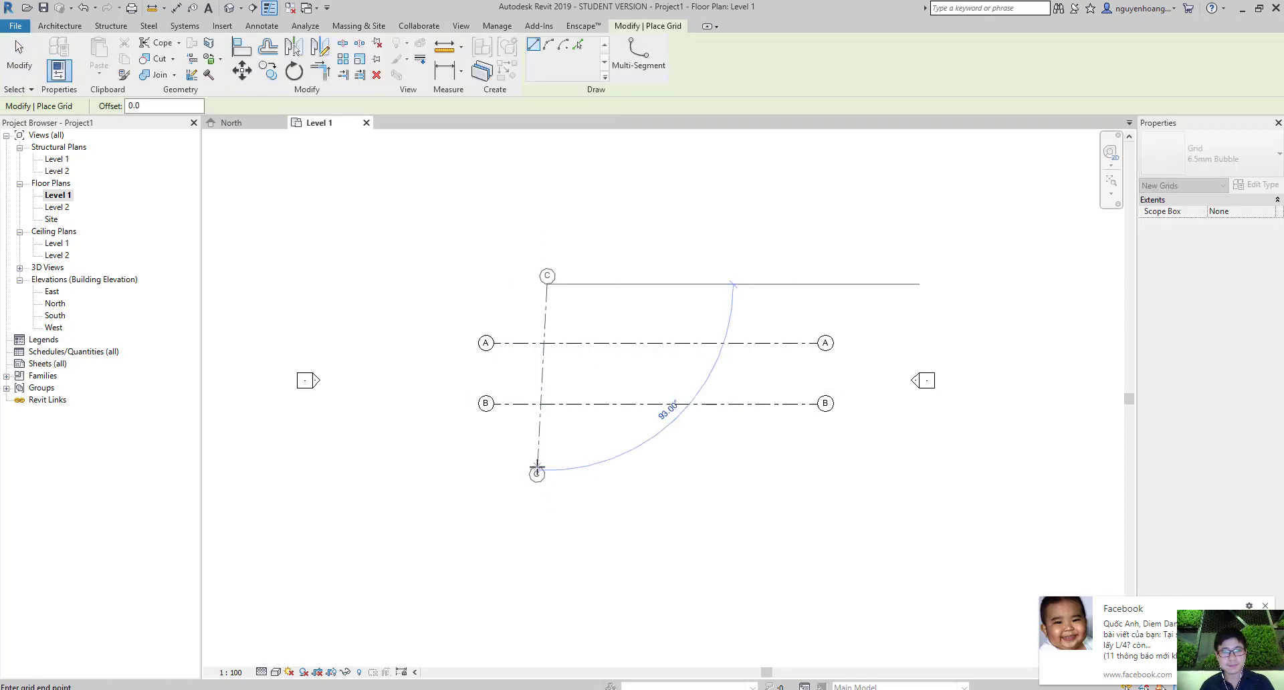
Finish the vertical grid below grid B and label it 1.
{"action": "left_click", "coordinate": [545, 466]}
{"action": "key", "text": "Escape"}
{"action": "key", "text": "Escape"}
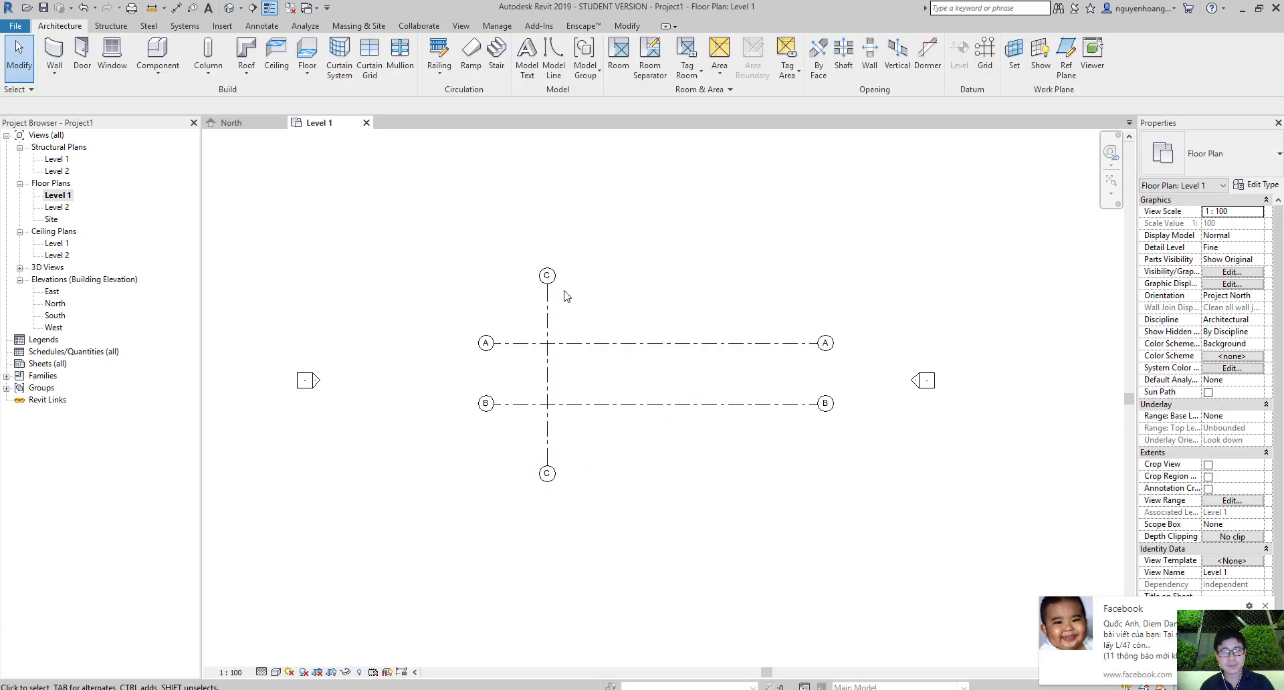
{"action": "scroll", "coordinate": [544, 276], "scroll_direction": "up", "scroll_amount": 3}
{"action": "left_click", "coordinate": [549, 274]}
{"action": "left_click", "coordinate": [549, 274]}
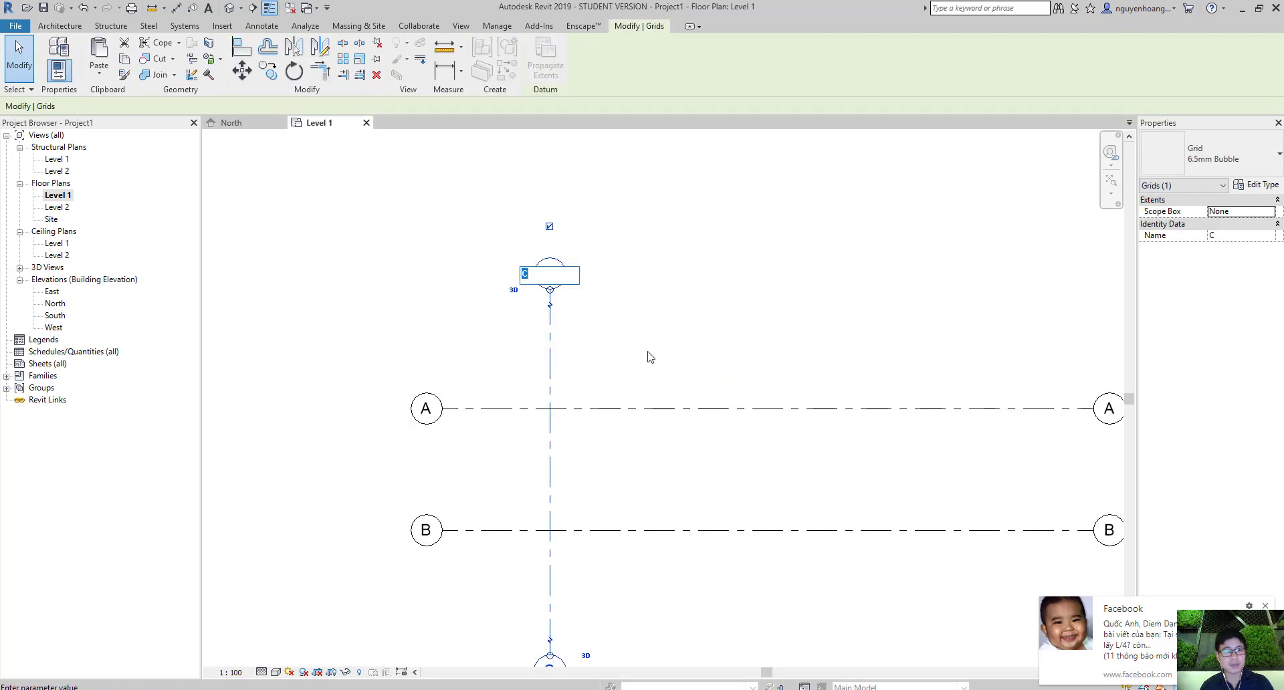
{"action": "type", "text": "1"}
{"action": "key", "text": "Return"}
{"action": "scroll", "coordinate": [635, 288], "scroll_direction": "down", "scroll_amount": 2}
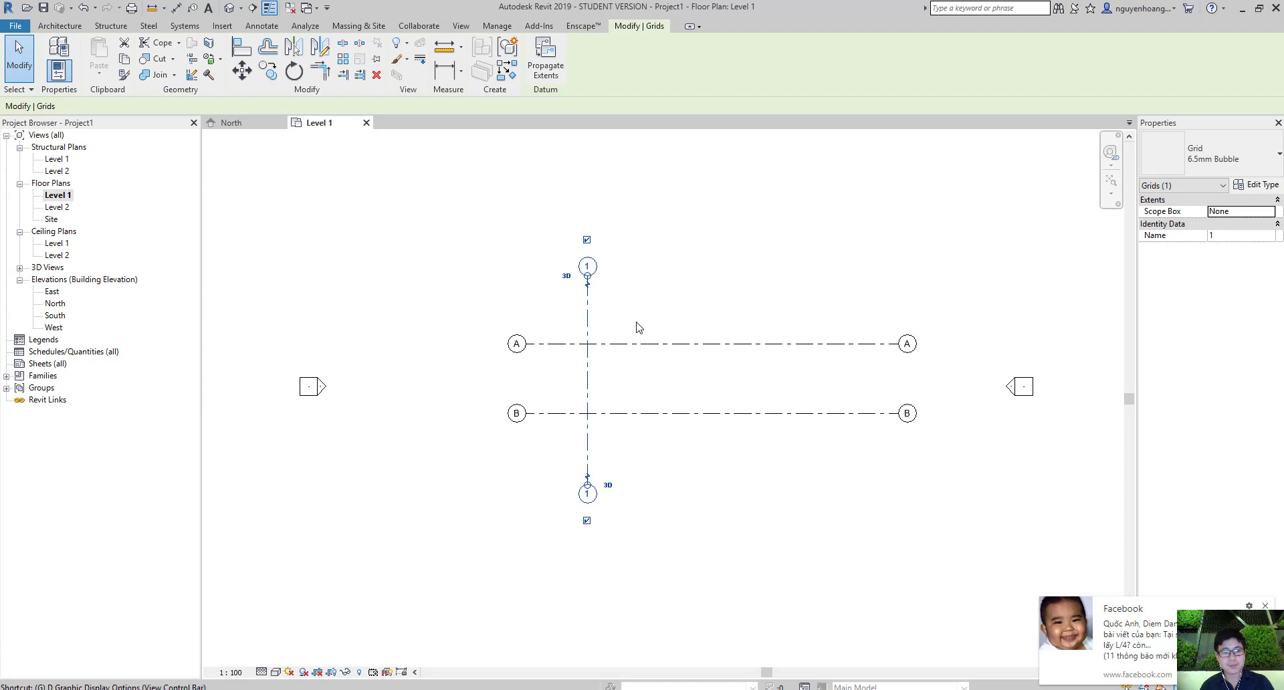
Add grids 2–5 by Pick Lines at offsets 5000, 2800, 4000 and 2000.
{"action": "key", "text": "g"}
{"action": "key", "text": "r"}
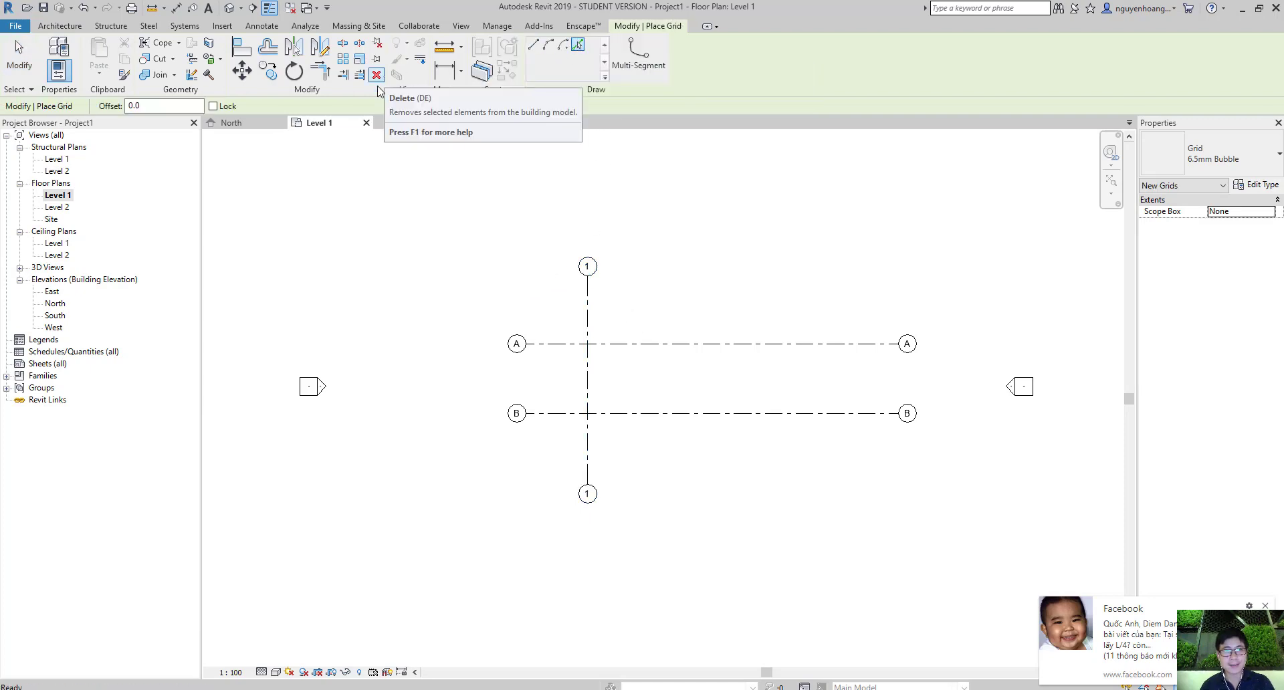
{"action": "left_click", "coordinate": [164, 105]}
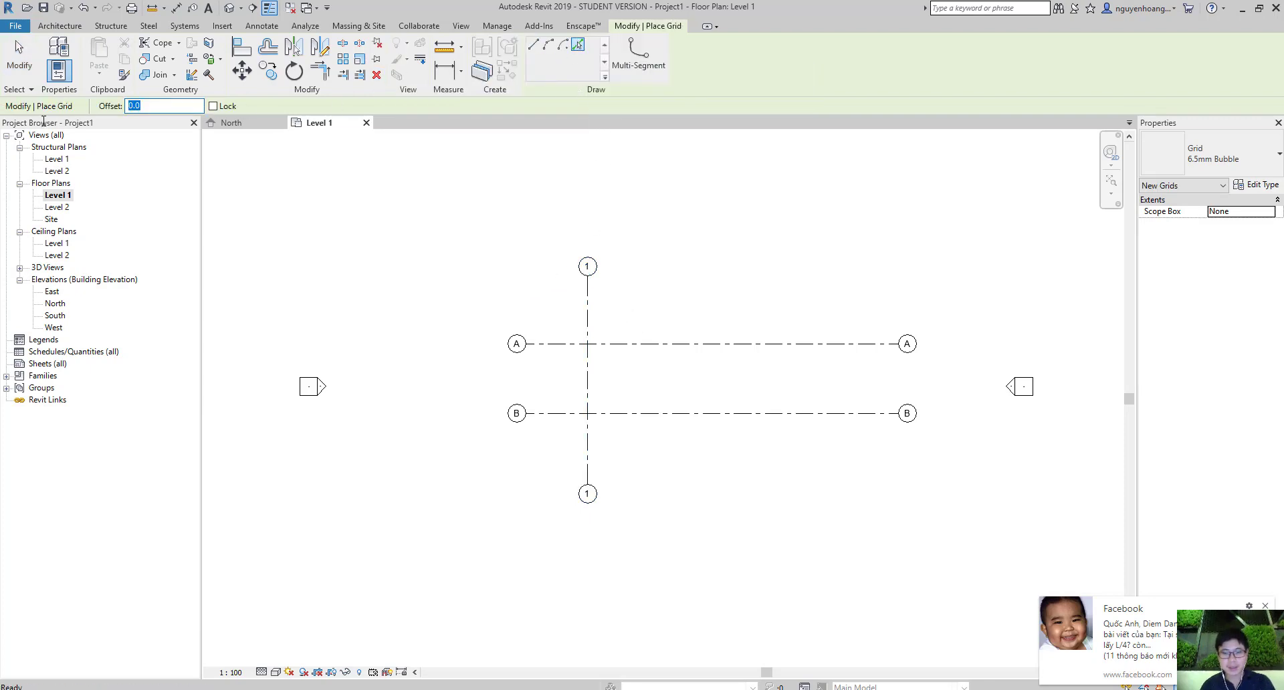
{"action": "key", "text": "Return"}
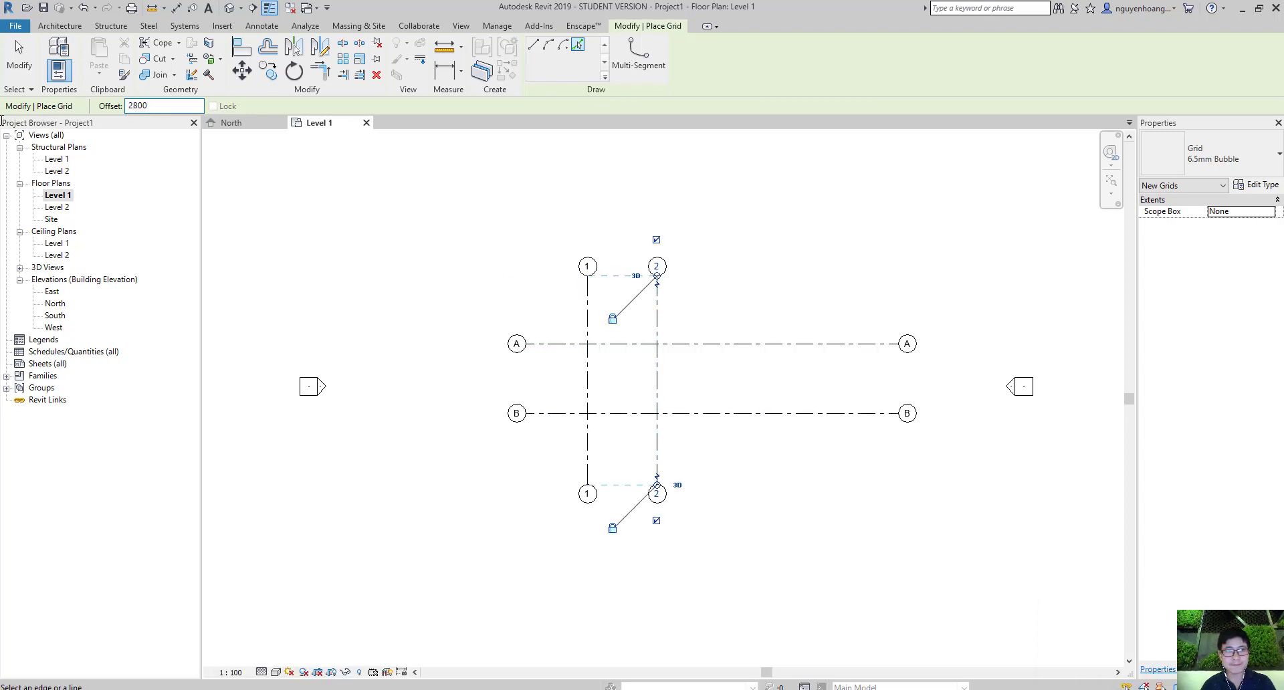
{"action": "left_click", "coordinate": [664, 373]}
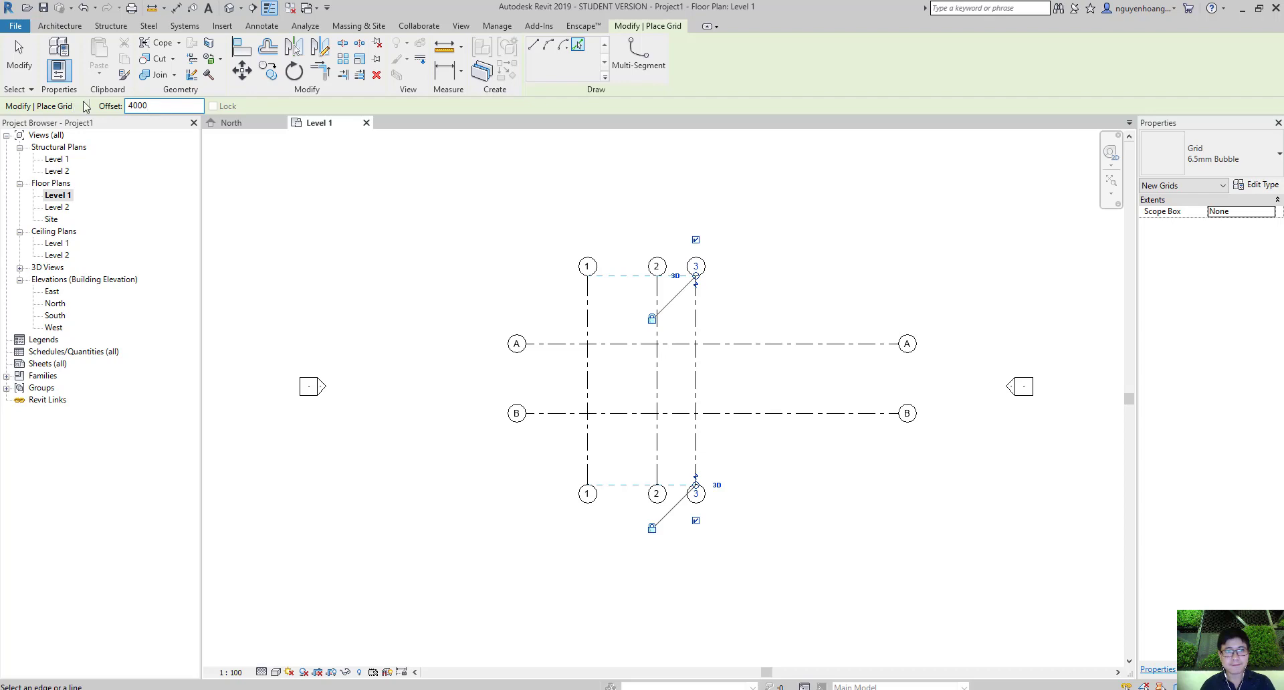
{"action": "scroll", "coordinate": [386, 357], "scroll_direction": "up", "scroll_amount": 1}
{"action": "left_click", "coordinate": [744, 387]}
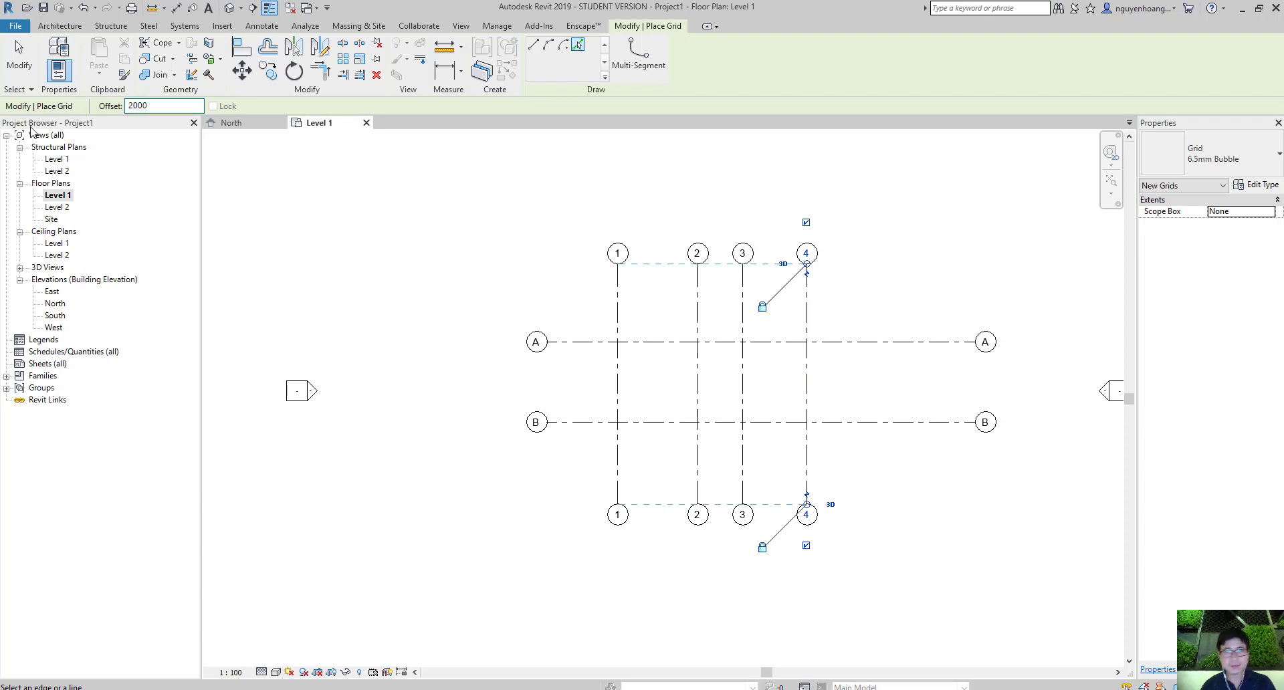
{"action": "left_click", "coordinate": [814, 373]}
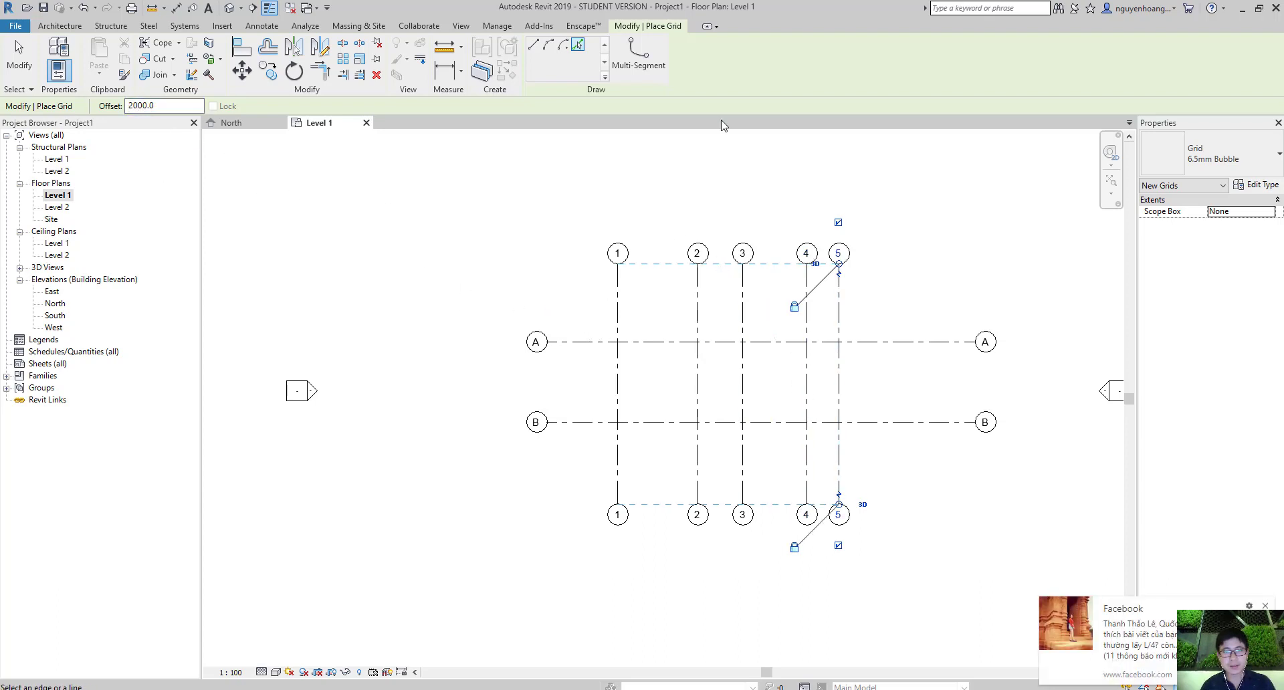
{"action": "key", "text": "Escape"}
{"action": "key", "text": "Escape"}
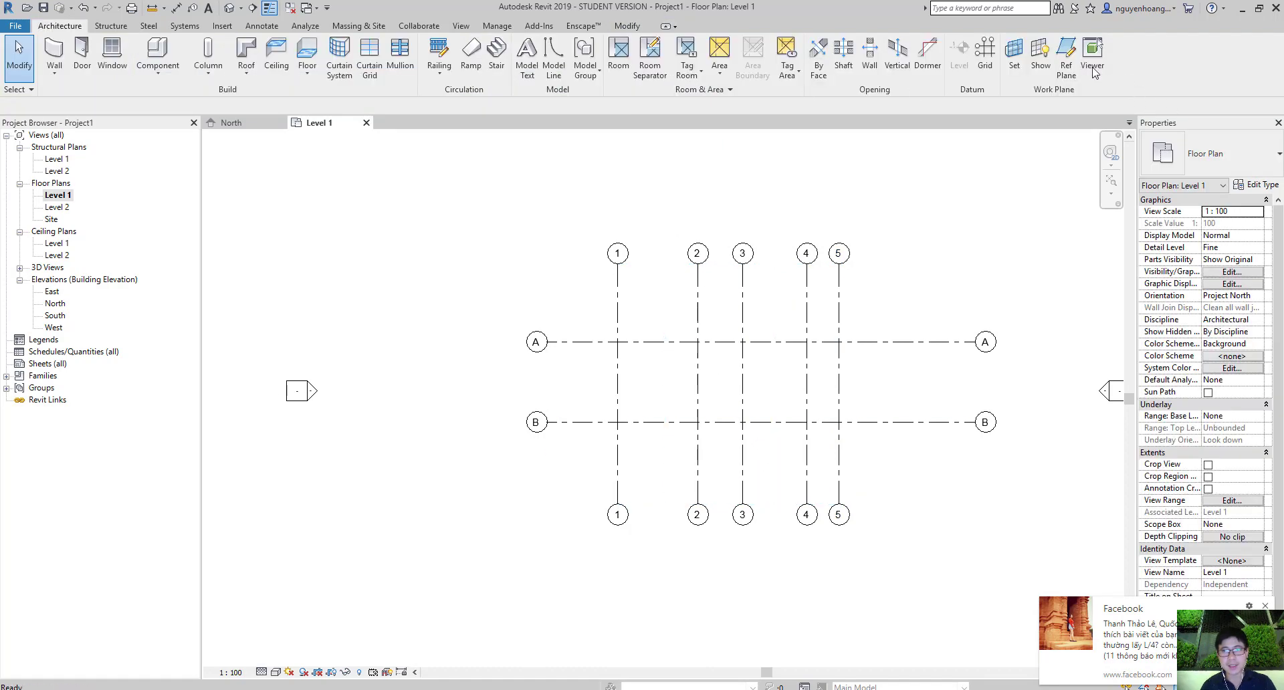
Place a reference plane 3000 left of grid 1 using Pick Lines.
{"action": "left_click", "coordinate": [1066, 52]}
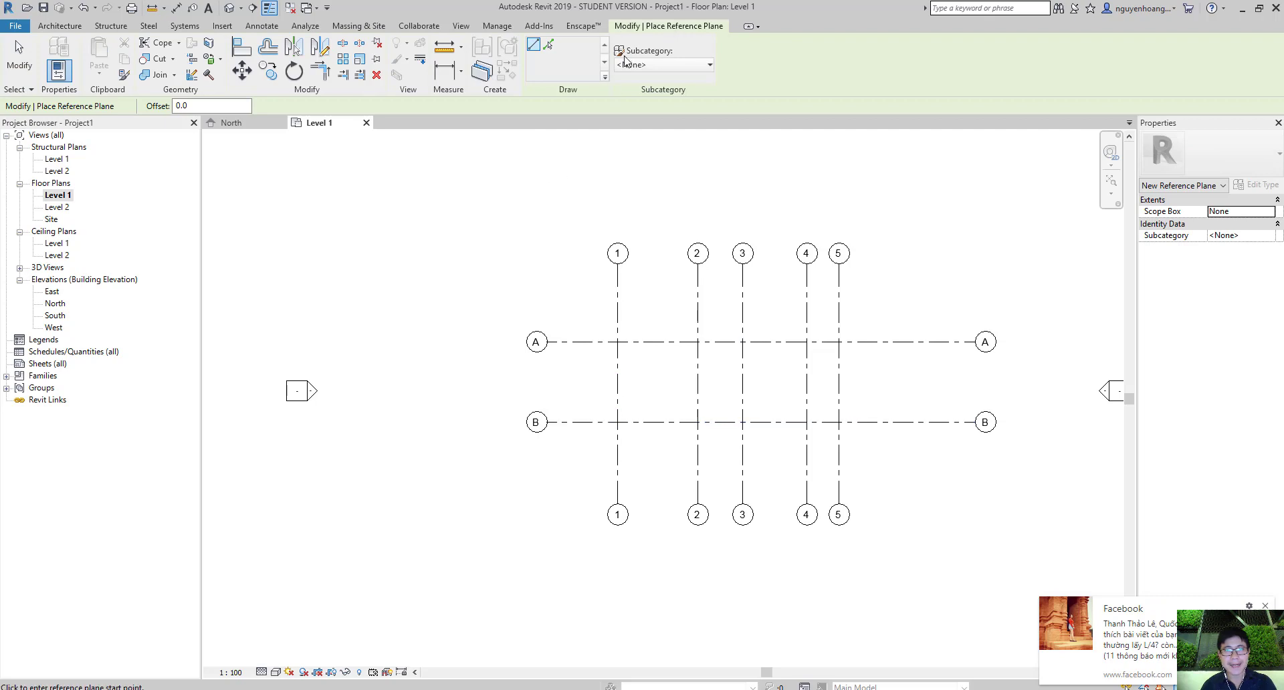
{"action": "left_click", "coordinate": [548, 46]}
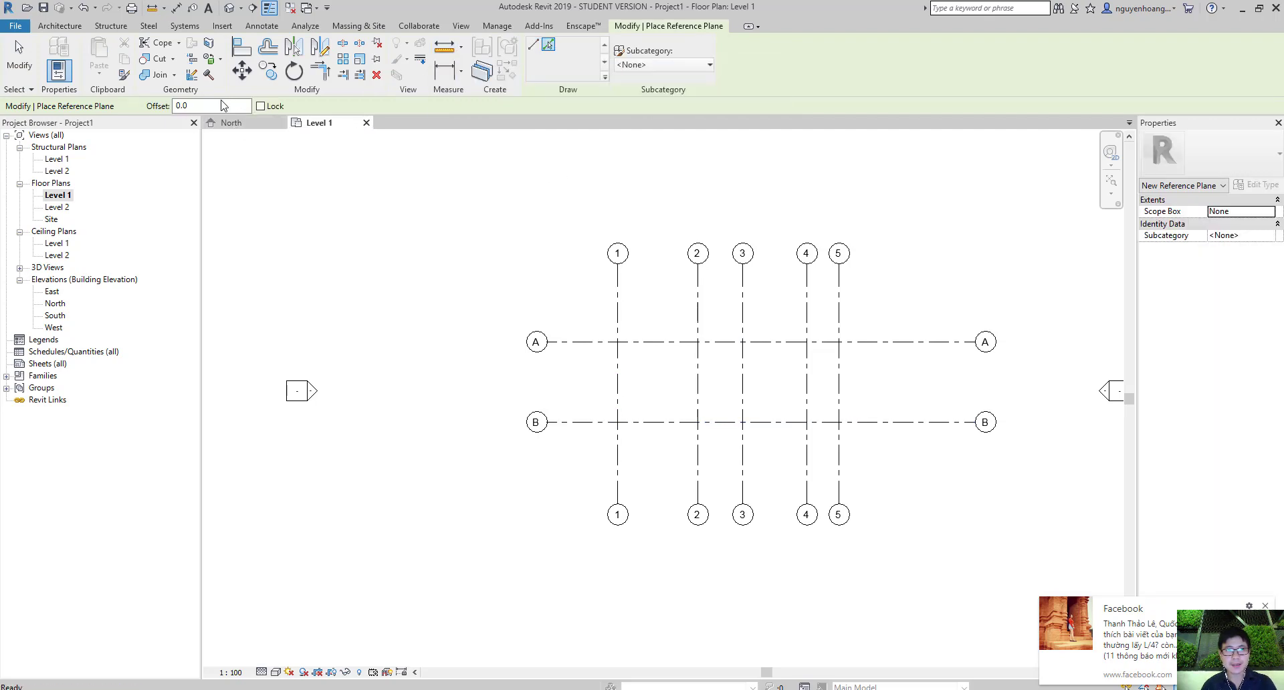
{"action": "double_click", "coordinate": [223, 106]}
{"action": "type", "text": "3000"}
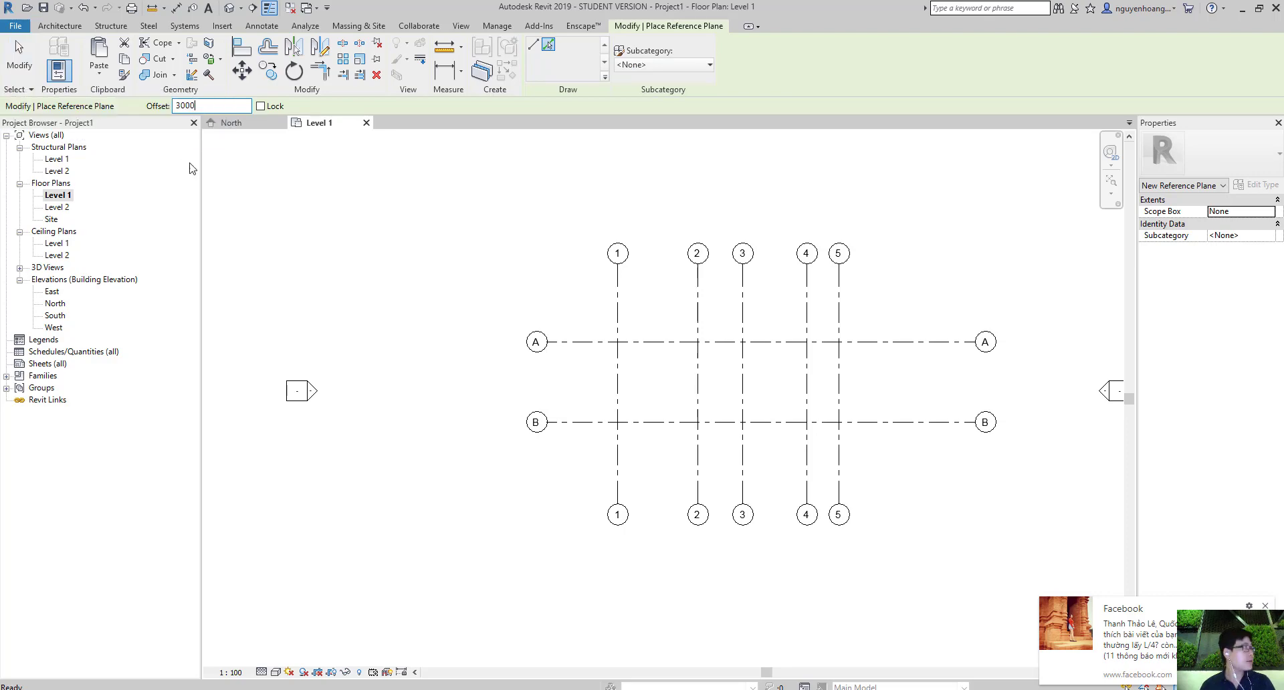
{"action": "scroll", "coordinate": [595, 314], "scroll_direction": "up", "scroll_amount": 1}
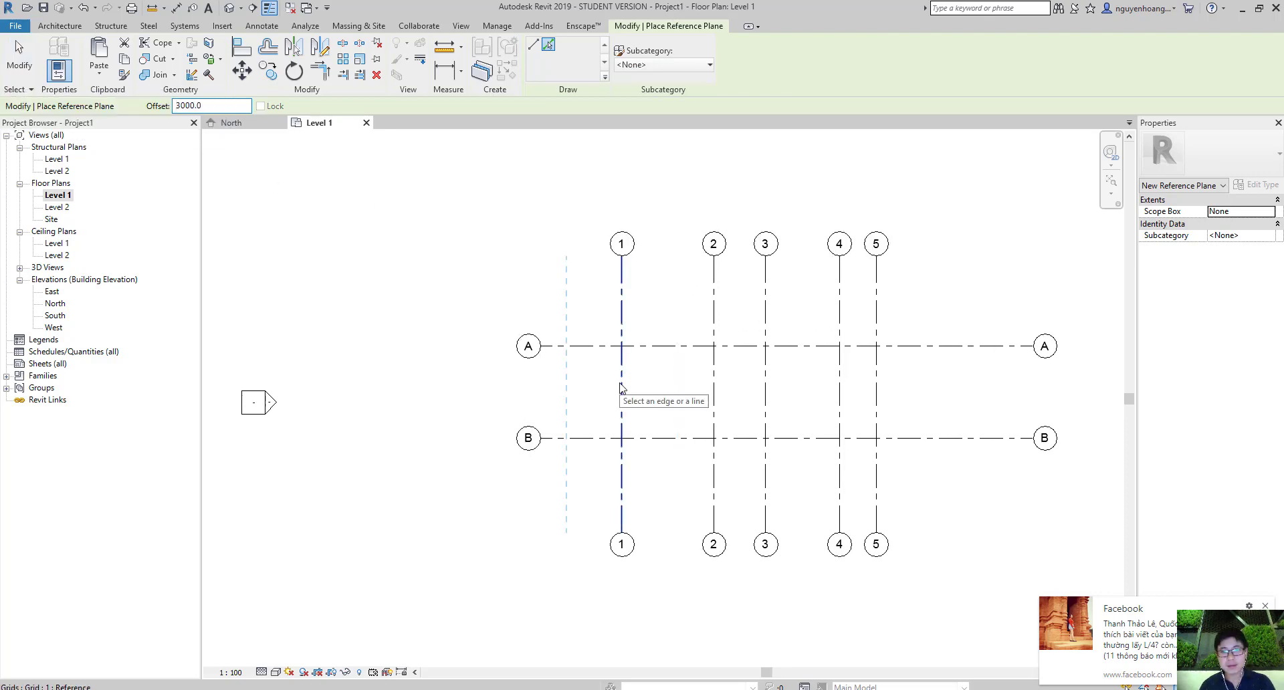
{"action": "left_click", "coordinate": [621, 387]}
{"action": "key", "text": "Escape"}
{"action": "key", "text": "Escape"}
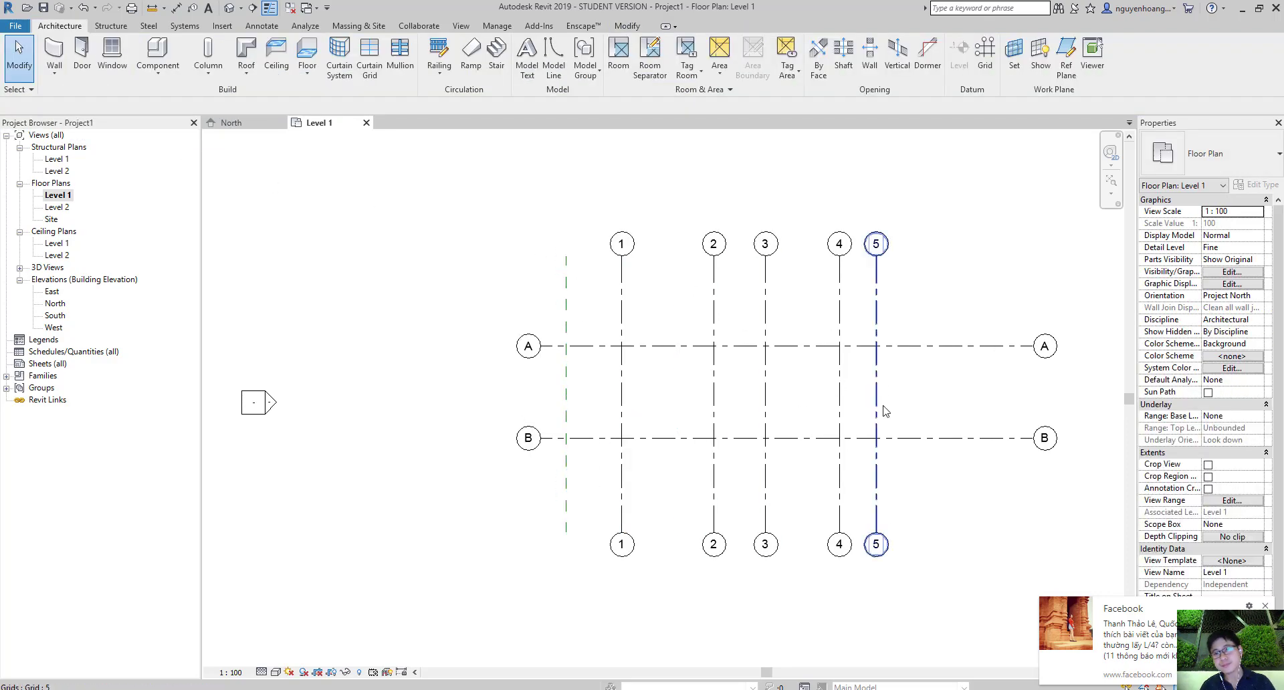
Shorten grids A and B at their right ends and grids 1–5 at both ends.
{"action": "middle_click_drag", "start_coordinate": [950, 486], "coordinate": [908, 467]}
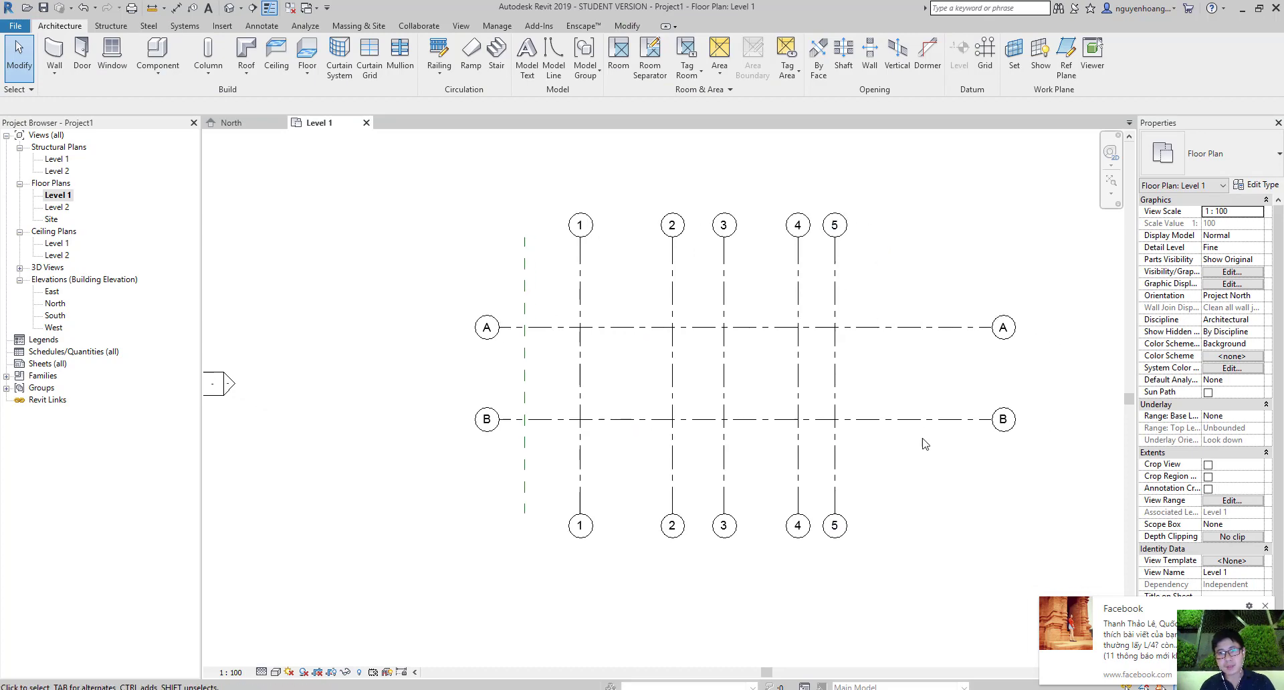
{"action": "left_click", "coordinate": [923, 420]}
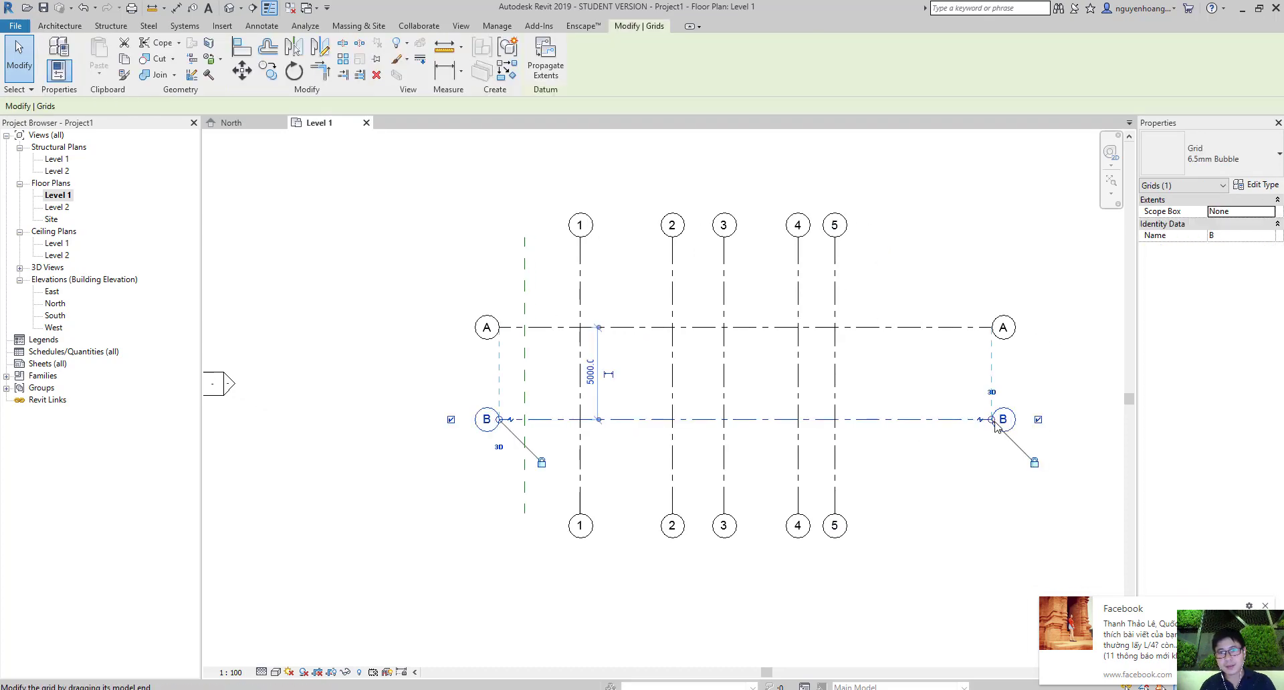
{"action": "left_click_drag", "start_coordinate": [952, 419], "coordinate": [903, 419]}
{"action": "key", "text": "Escape"}
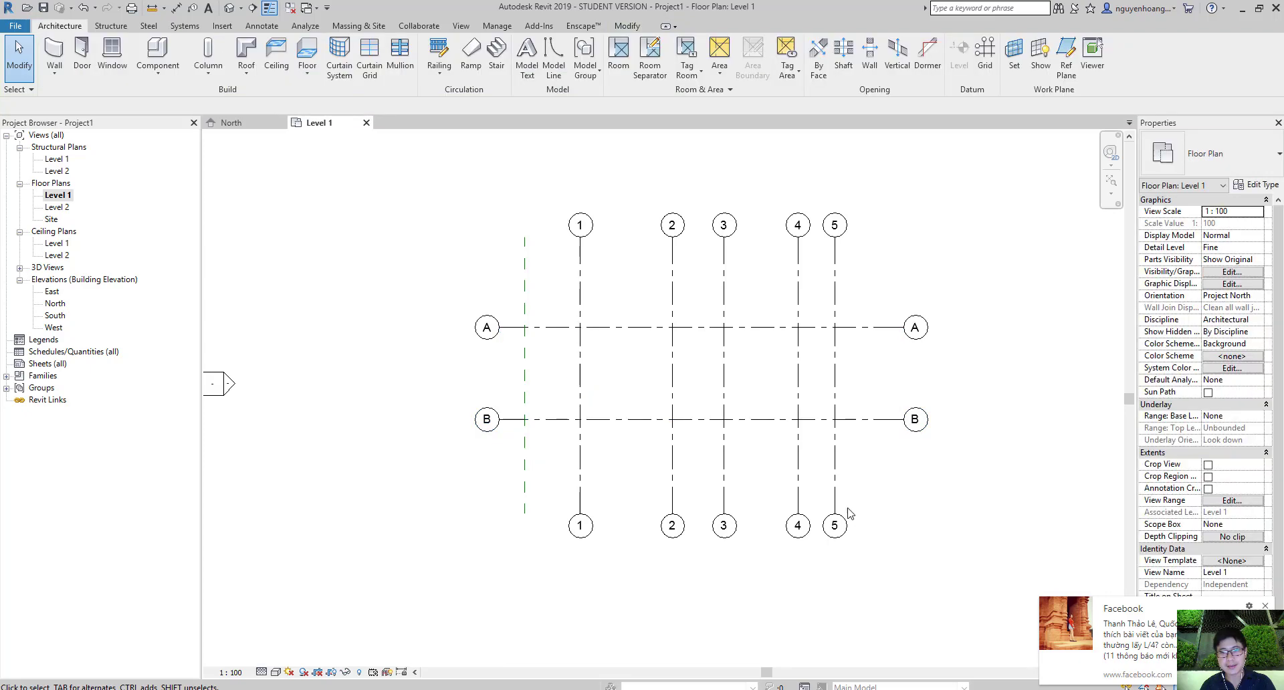
{"action": "left_click", "coordinate": [839, 502]}
{"action": "left_click_drag", "start_coordinate": [834, 514], "coordinate": [834, 455]}
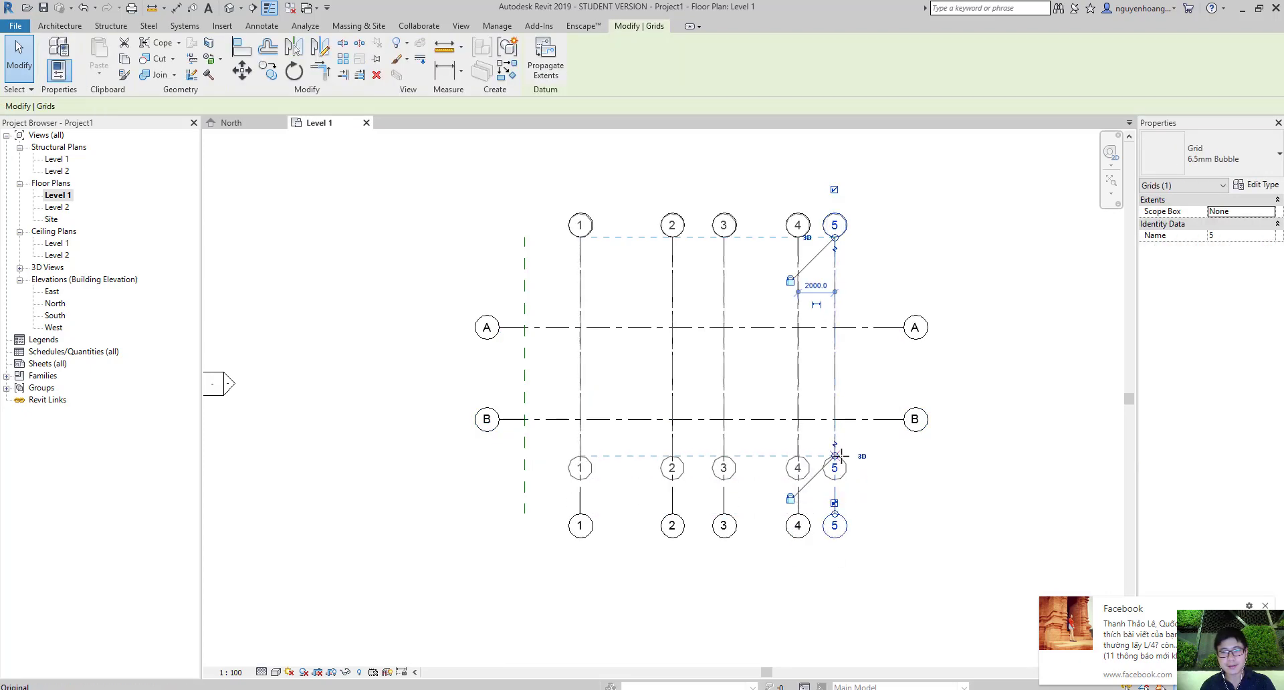
{"action": "left_click", "coordinate": [819, 264]}
{"action": "left_click", "coordinate": [834, 266]}
{"action": "left_click_drag", "start_coordinate": [835, 238], "coordinate": [835, 297]}
{"action": "key", "text": "Escape"}
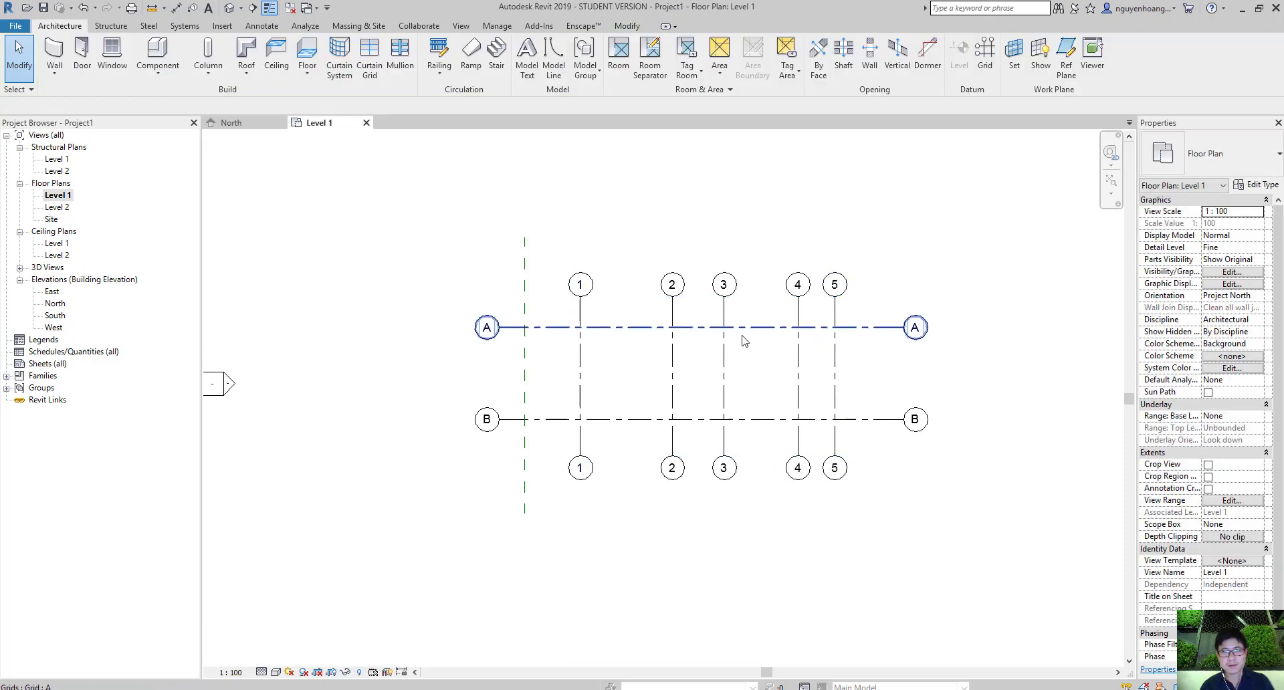
{"action": "mouse_move", "coordinate": [612, 647]}
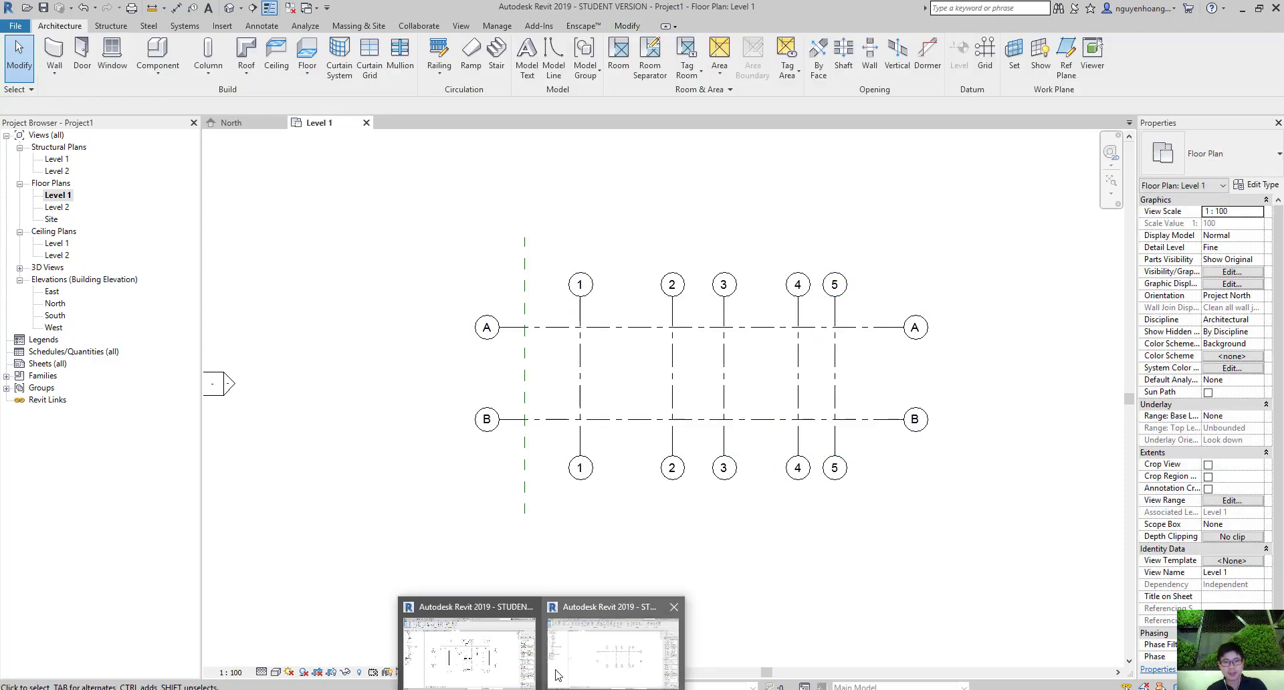
{"action": "left_click", "coordinate": [464, 662]}
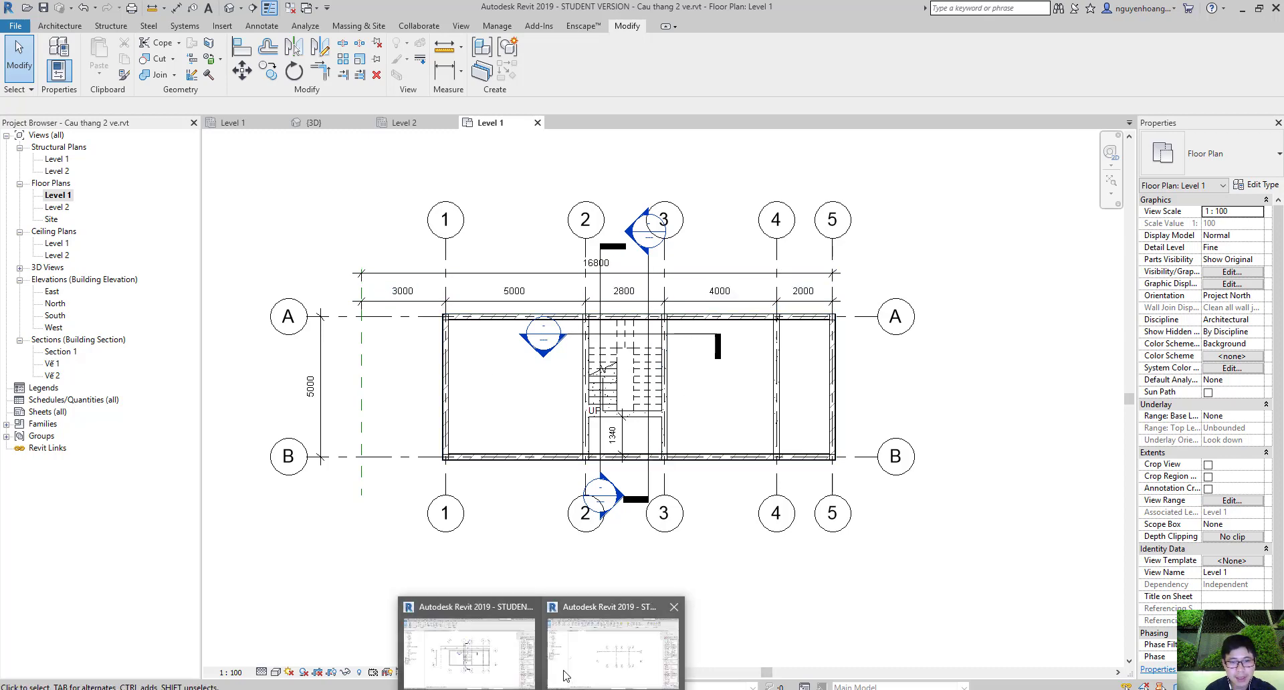
{"action": "left_click", "coordinate": [585, 663]}
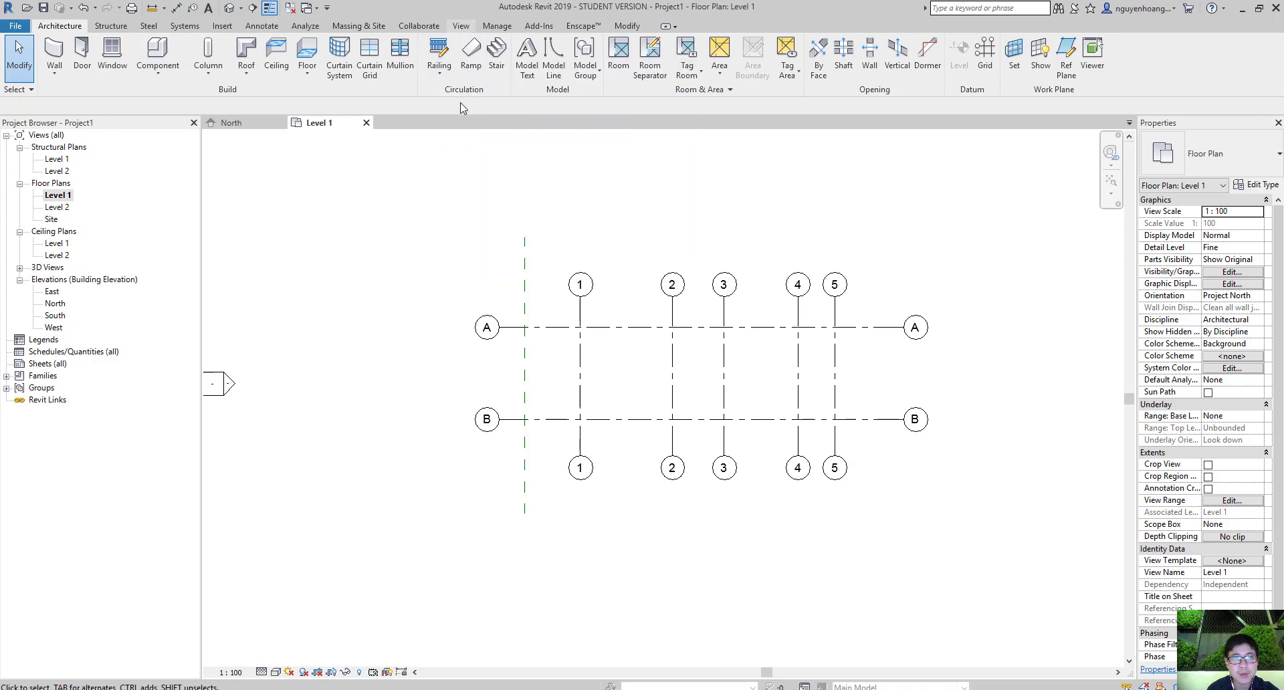
Look at the Plan Views list without choosing, then switch to the Structure tab.
{"action": "left_click", "coordinate": [460, 26]}
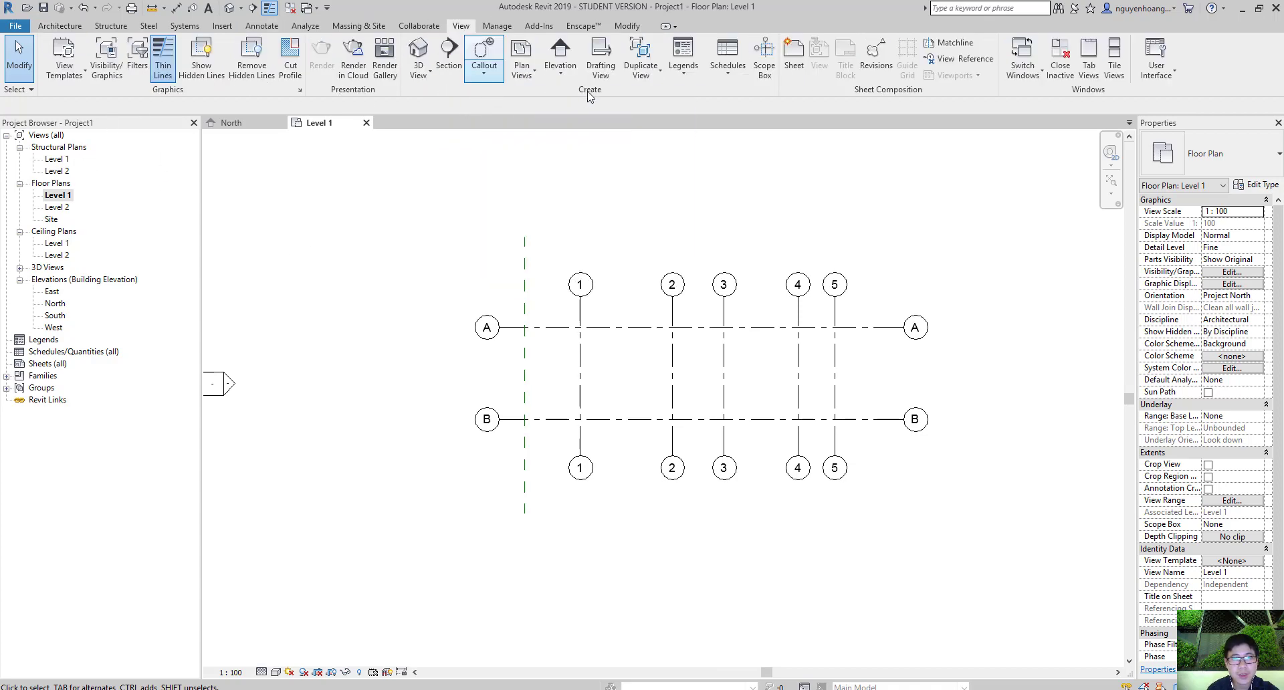
{"action": "left_click", "coordinate": [534, 75]}
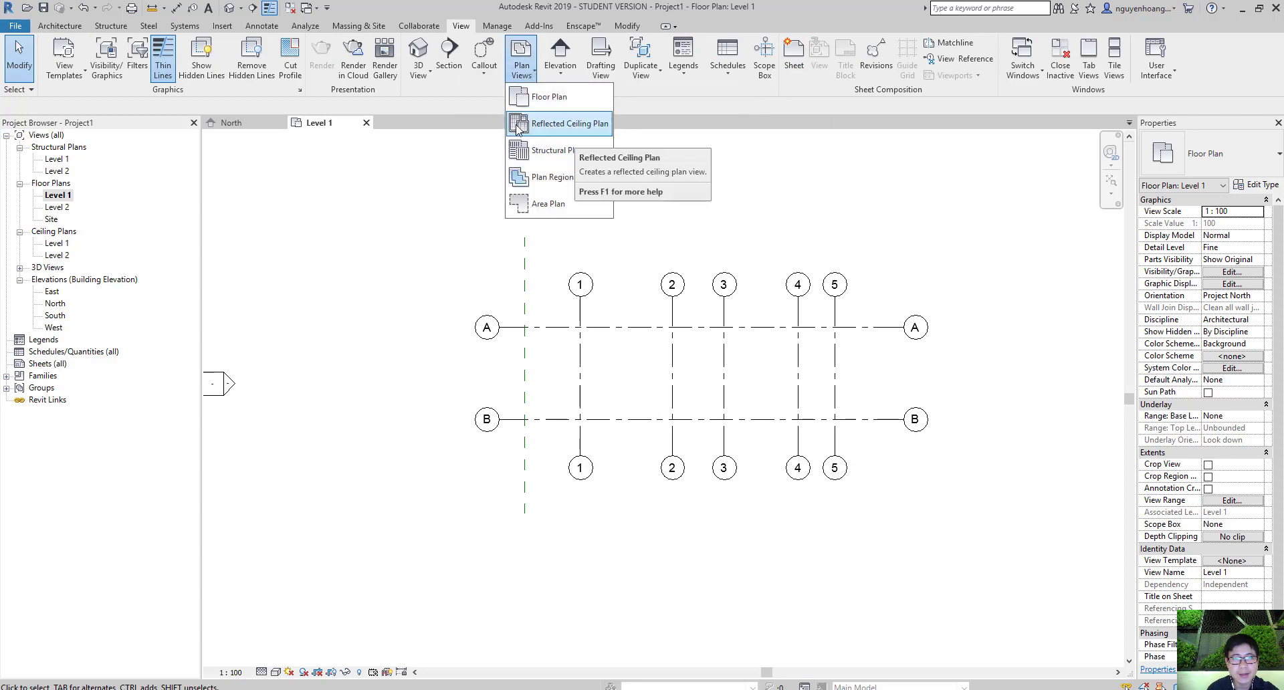
{"action": "left_click", "coordinate": [435, 181]}
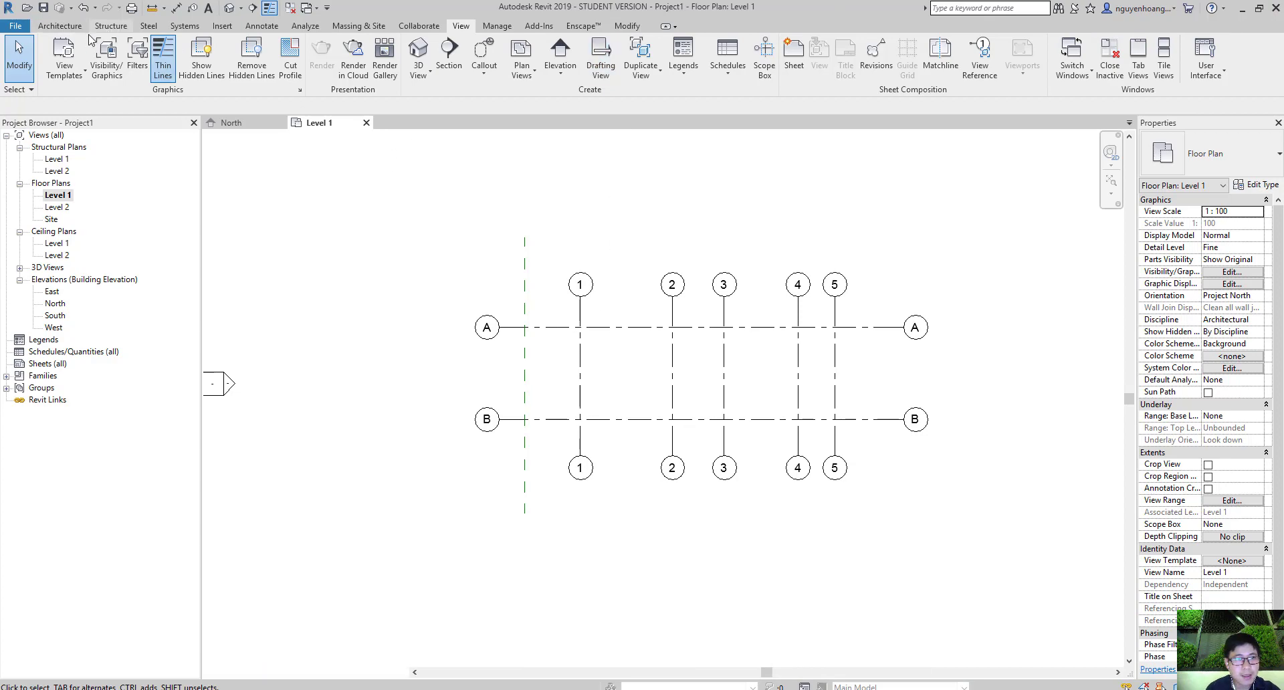
{"action": "left_click", "coordinate": [109, 26]}
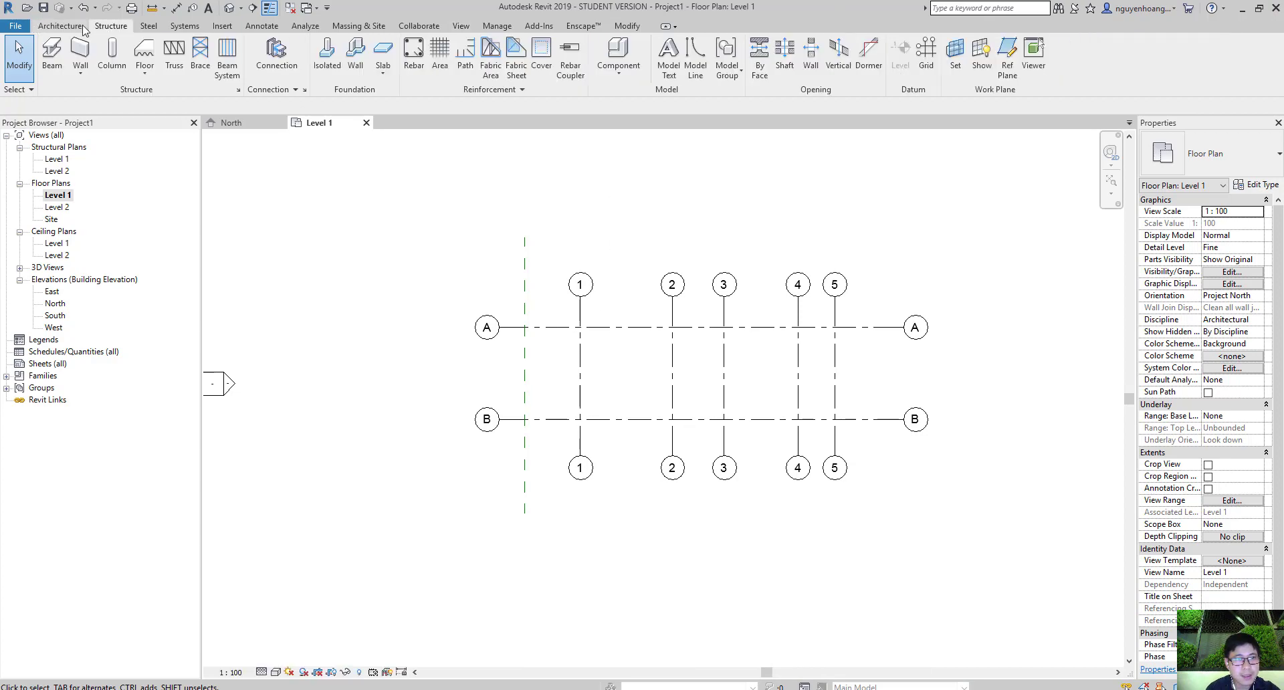
Start Structural Column placement and open the Load Family browser.
{"action": "left_click", "coordinate": [119, 61]}
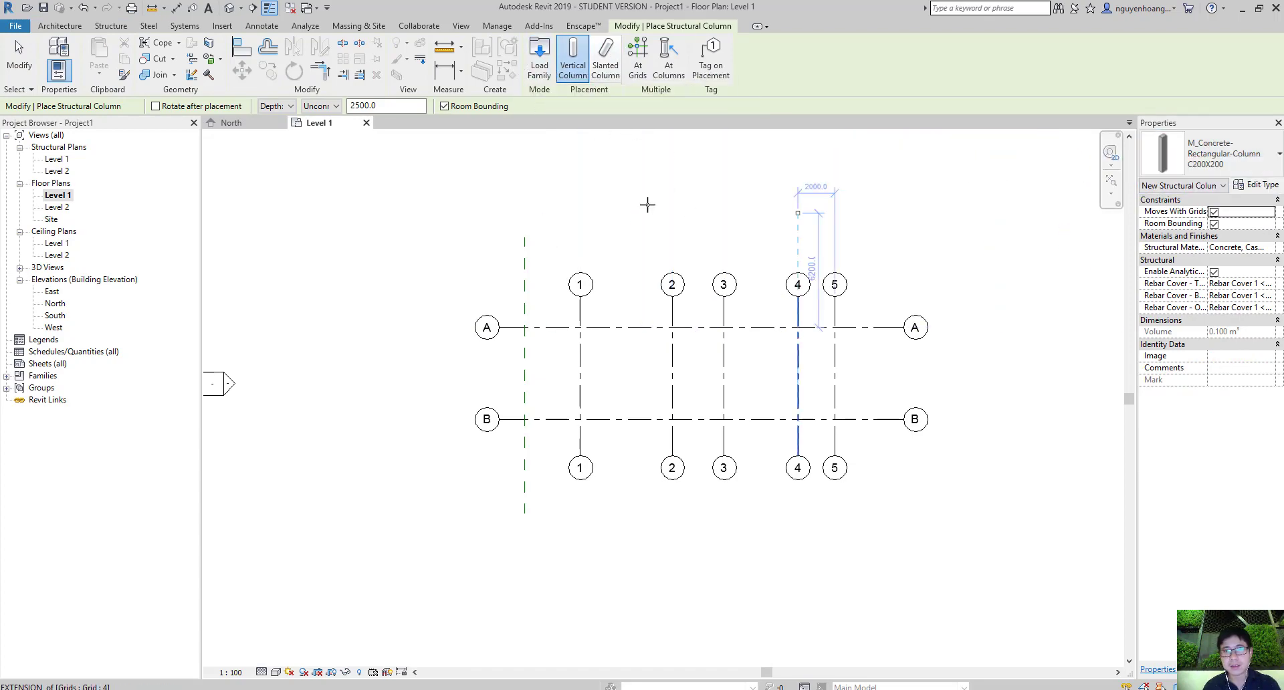
{"action": "left_click", "coordinate": [539, 58]}
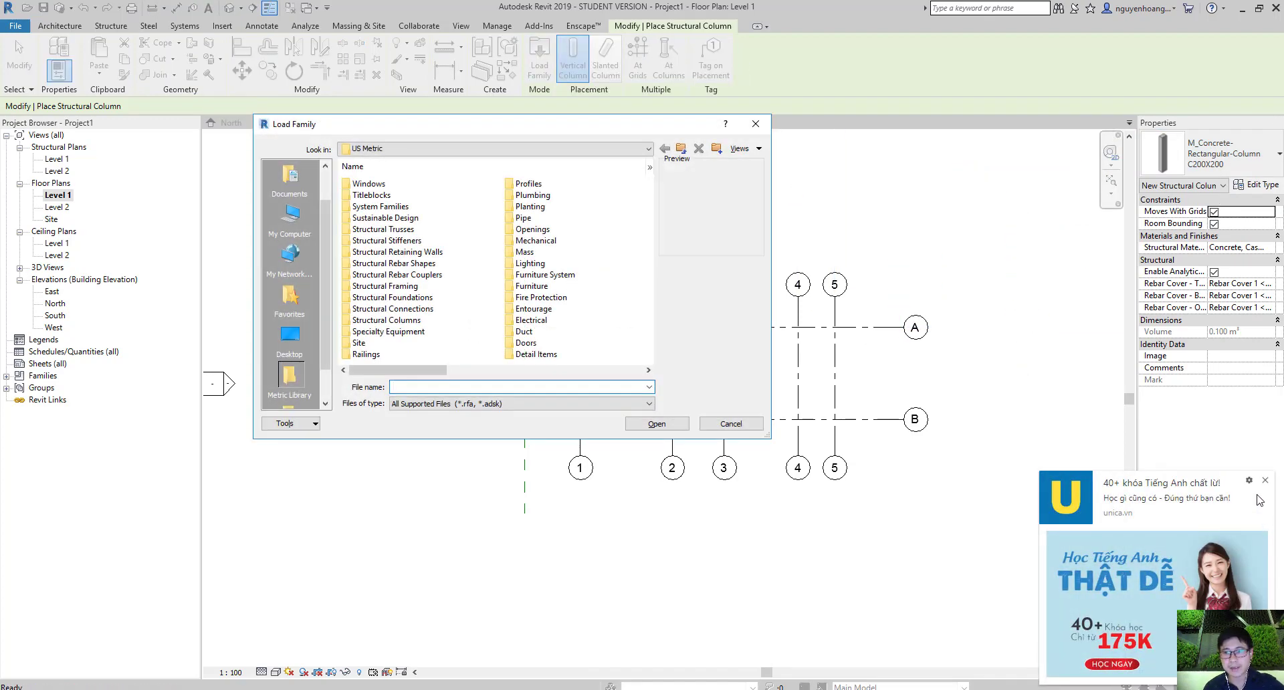
{"action": "left_click", "coordinate": [1264, 480]}
{"action": "scroll", "coordinate": [381, 284], "scroll_direction": "down", "scroll_amount": 3}
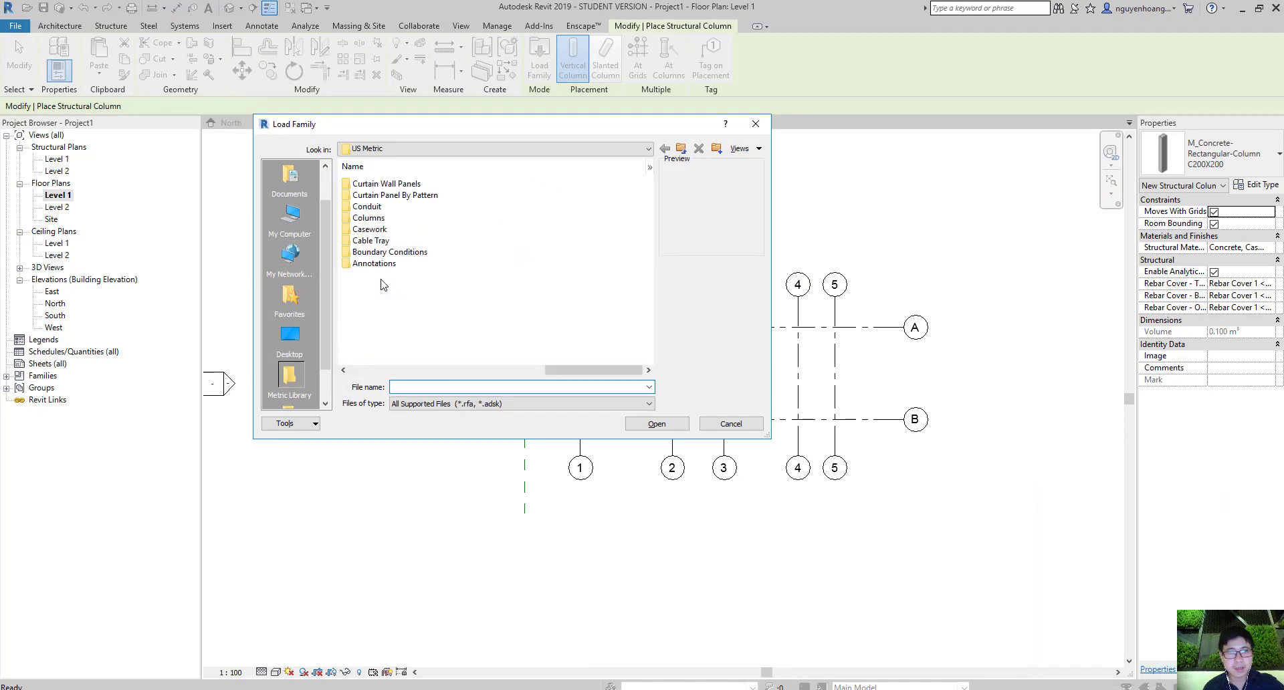
{"action": "scroll", "coordinate": [381, 284], "scroll_direction": "up", "scroll_amount": 3}
Preview the Concrete rectangular column families, then cancel, keeping the 200X200 column.
{"action": "double_click", "coordinate": [386, 319]}
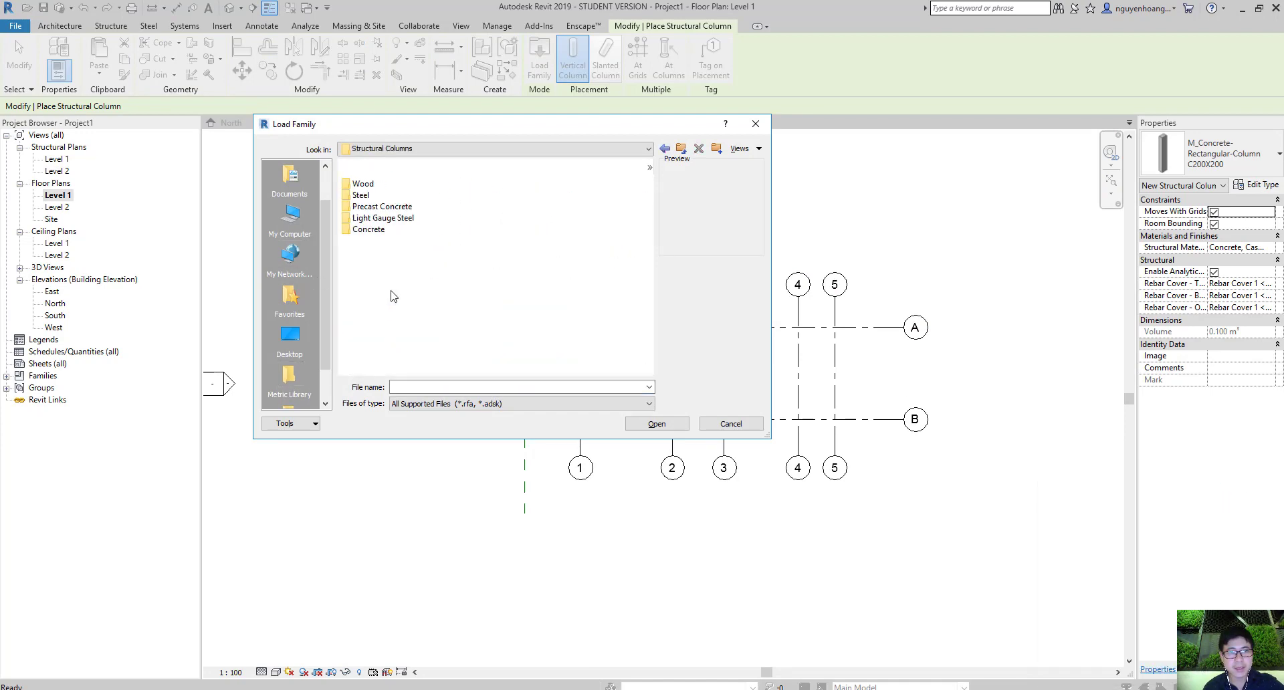
{"action": "double_click", "coordinate": [371, 230]}
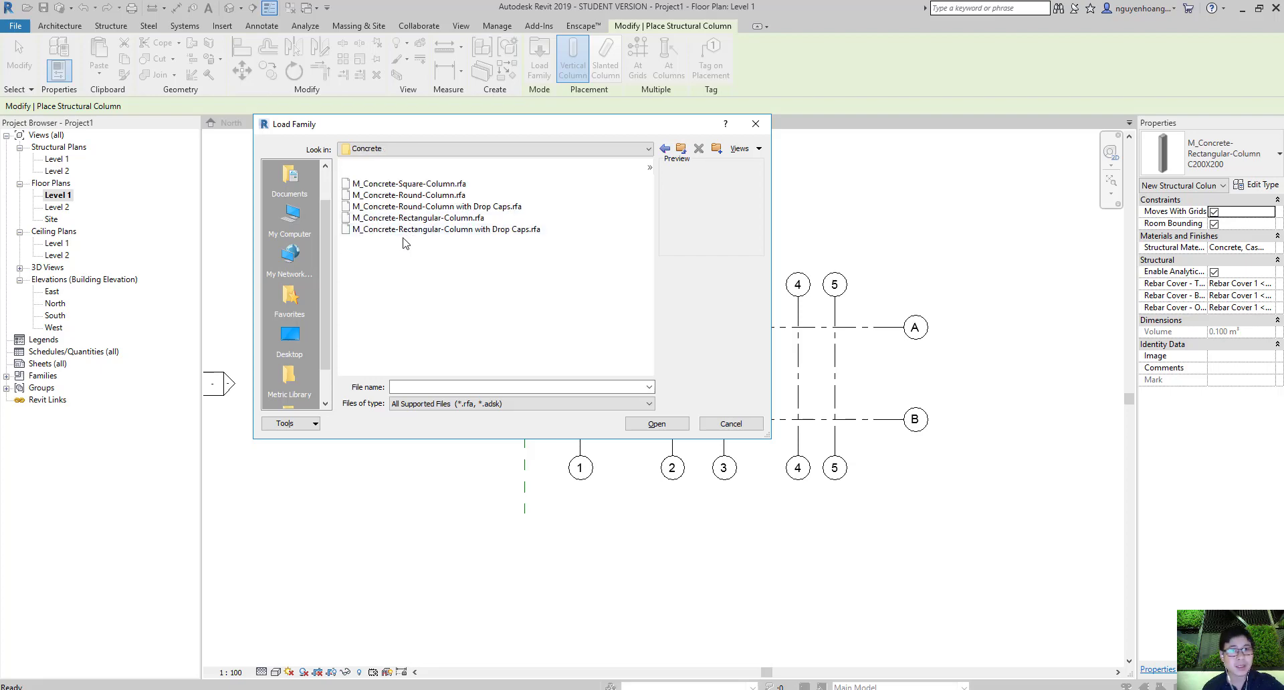
{"action": "left_click", "coordinate": [409, 230]}
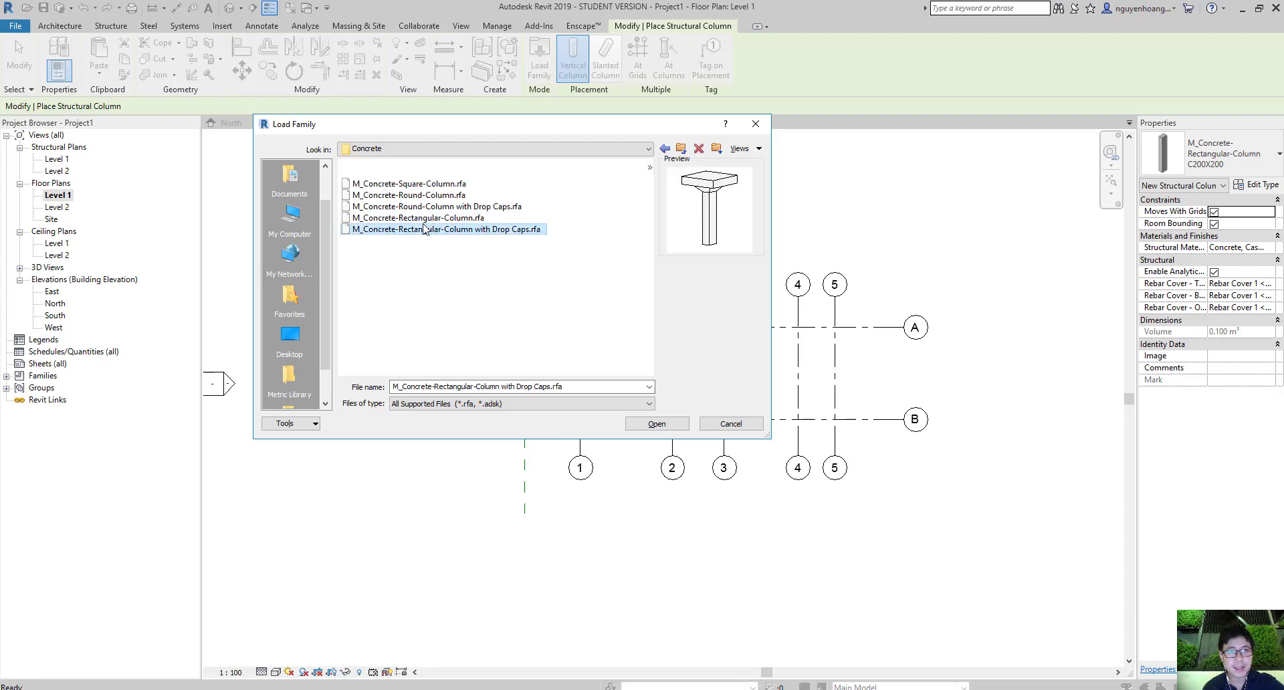
{"action": "left_click", "coordinate": [424, 221]}
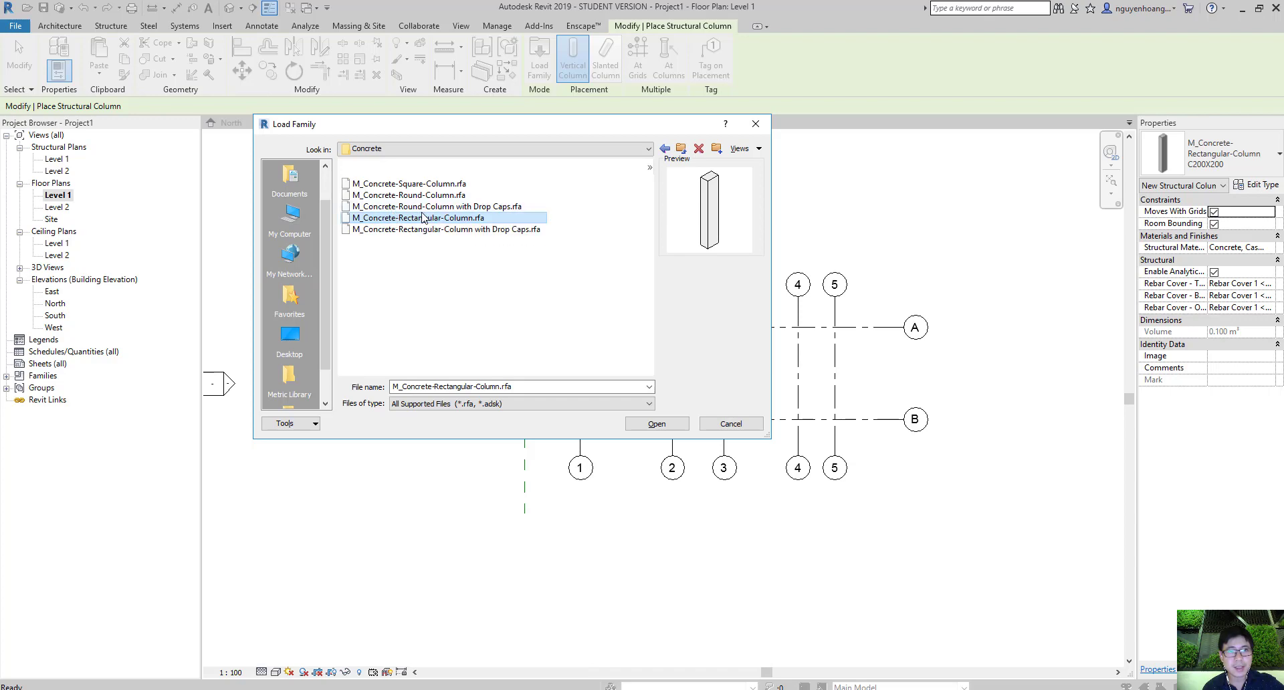
{"action": "left_click", "coordinate": [725, 425]}
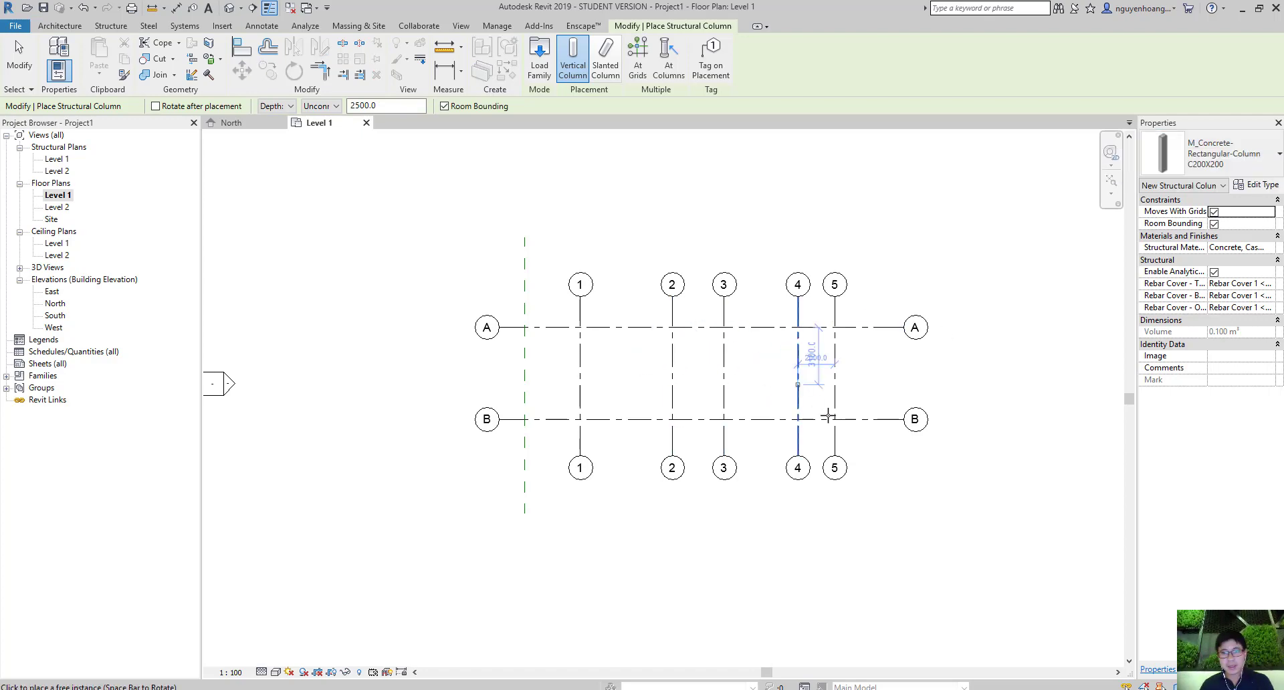
{"action": "left_click", "coordinate": [637, 56]}
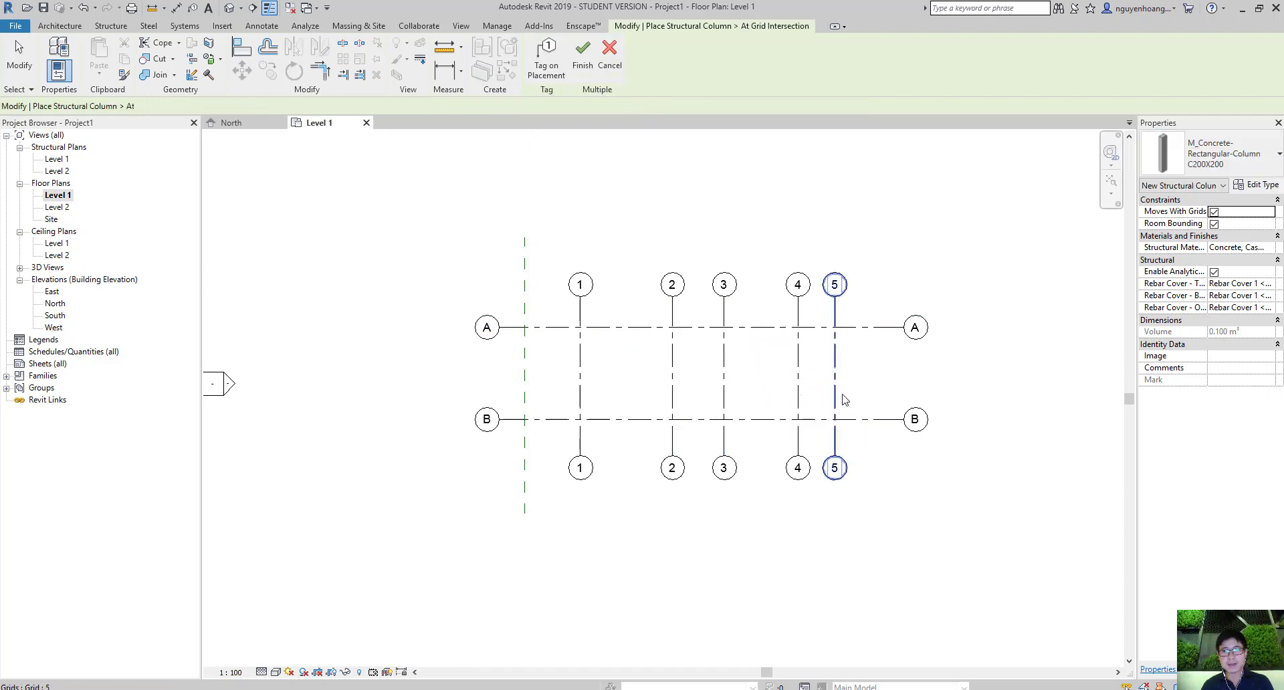
{"action": "mouse_move", "coordinate": [853, 433]}
{"action": "left_mouse_down"}
{"action": "mouse_move", "coordinate": [567, 296]}
{"action": "mouse_move", "coordinate": [559, 320]}
{"action": "left_mouse_up"}
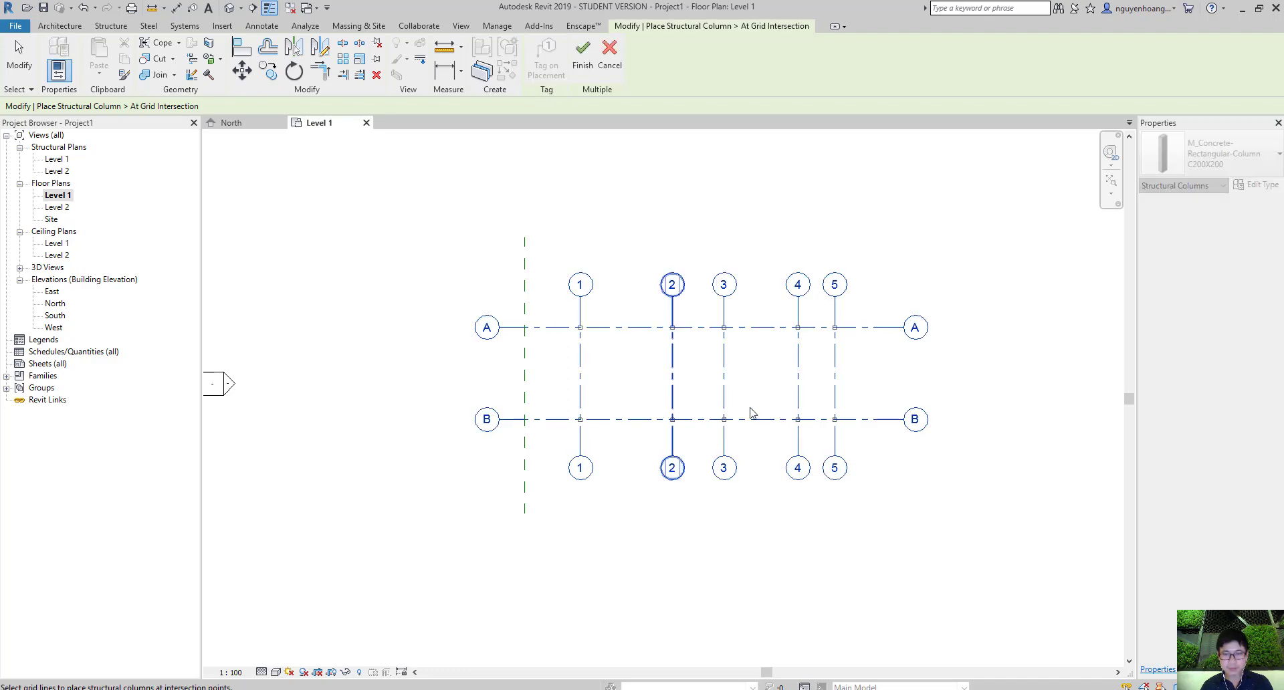
{"action": "key", "text": "Escape"}
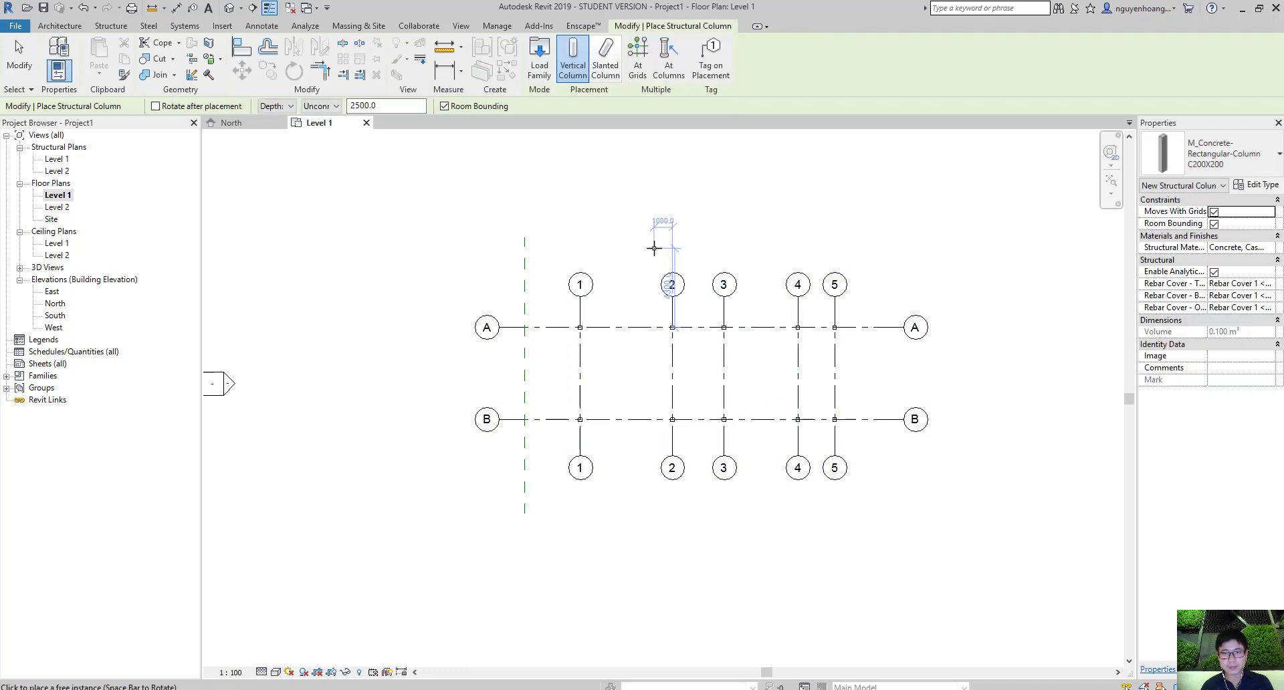
{"action": "key", "text": "Escape"}
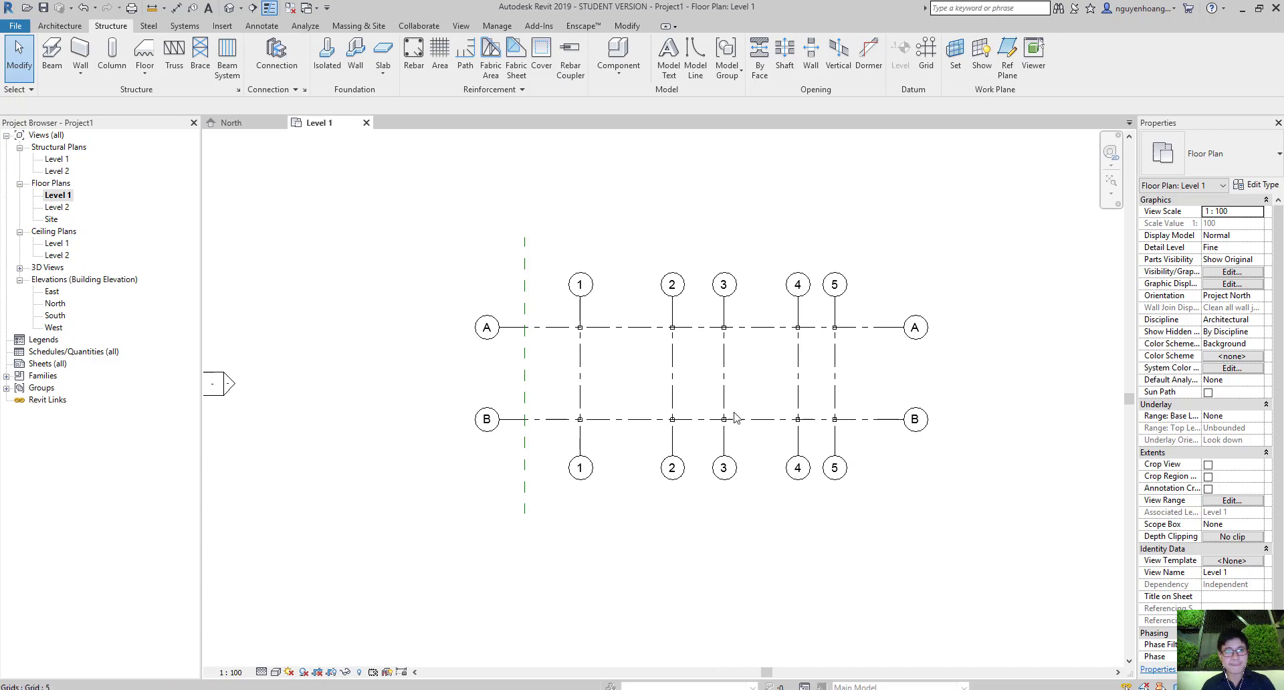
{"action": "left_click_drag", "start_coordinate": [865, 439], "coordinate": [547, 316]}
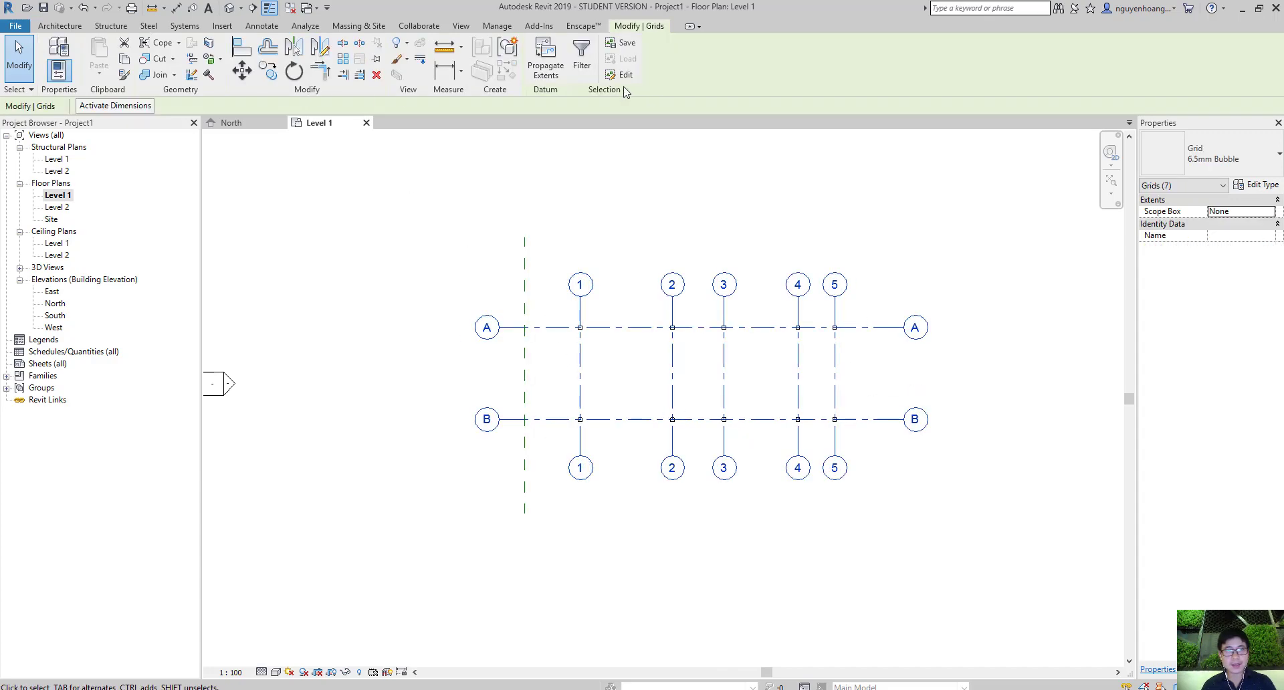
{"action": "left_click", "coordinate": [581, 55]}
{"action": "left_click", "coordinate": [601, 269]}
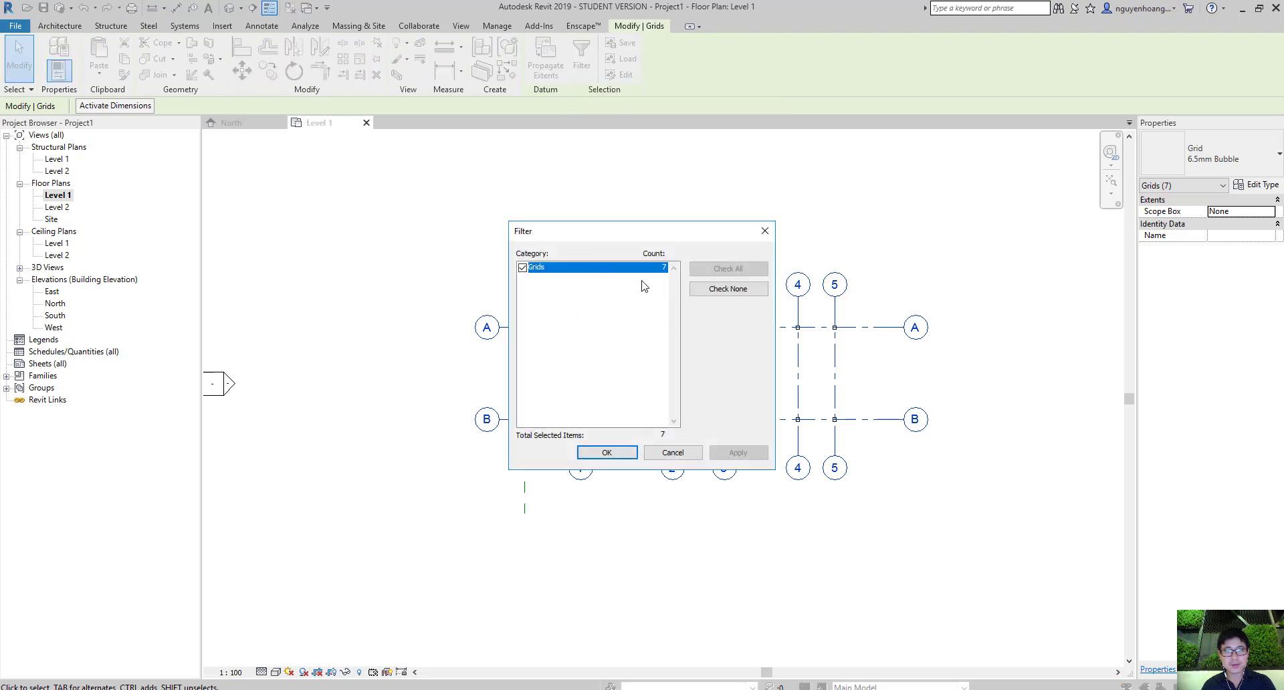
{"action": "left_click", "coordinate": [692, 458]}
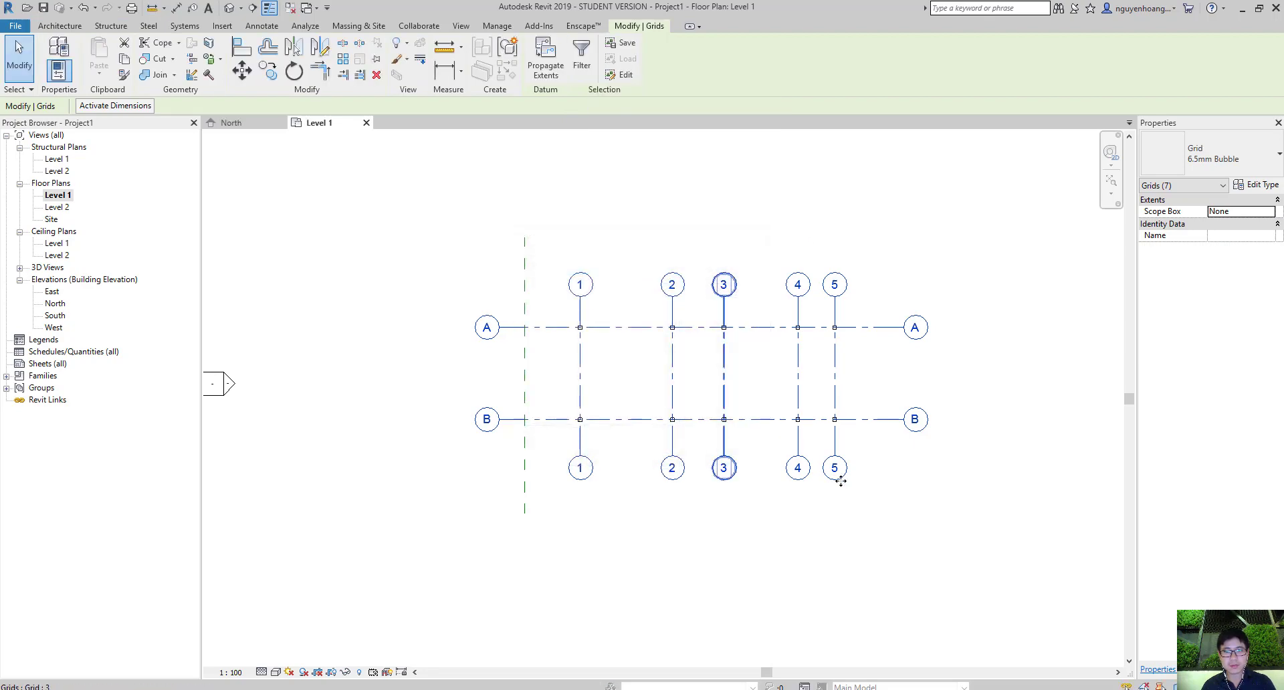
{"action": "left_click", "coordinate": [872, 455]}
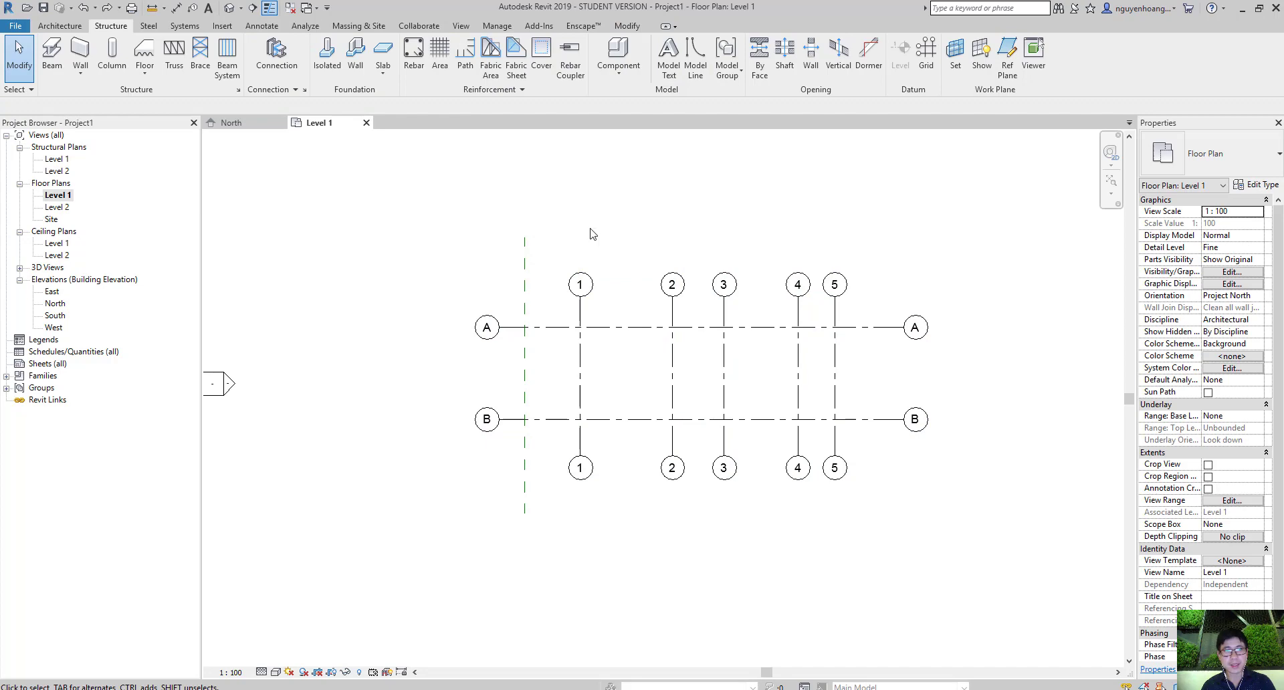
{"action": "key", "text": "c"}
{"action": "key", "text": "l"}
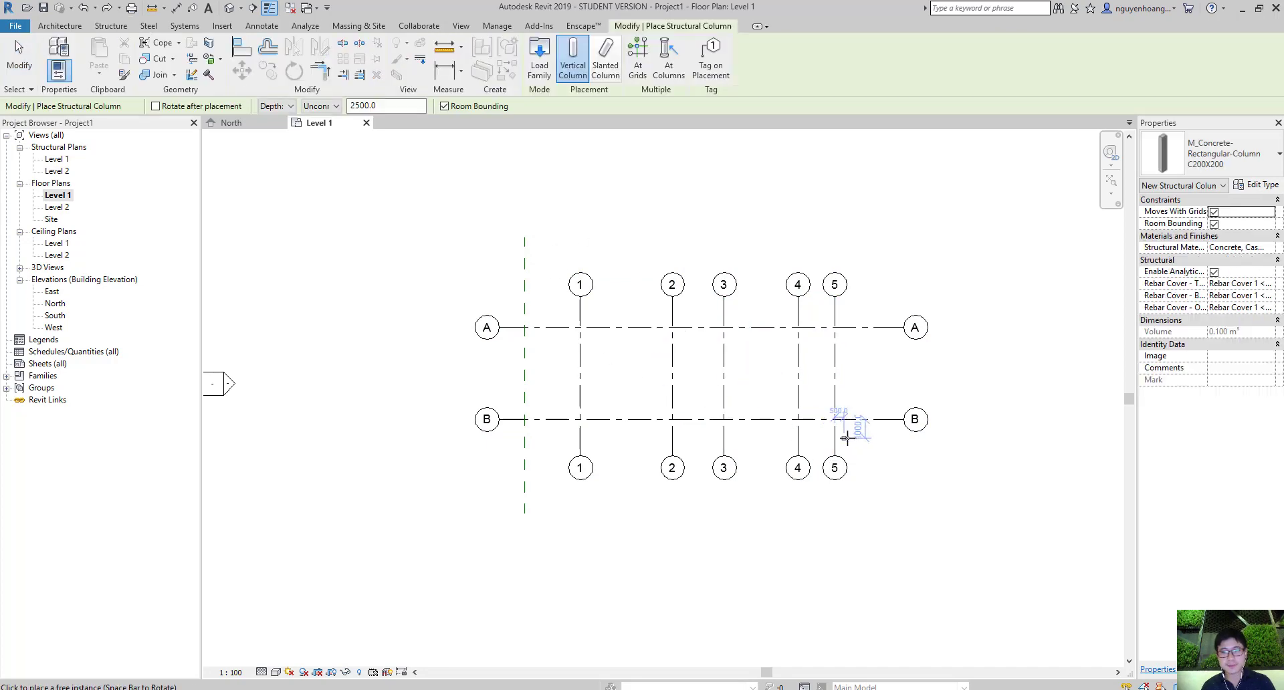
Set the column placement to Height with Level 2 as the top level.
{"action": "left_click", "coordinate": [279, 109]}
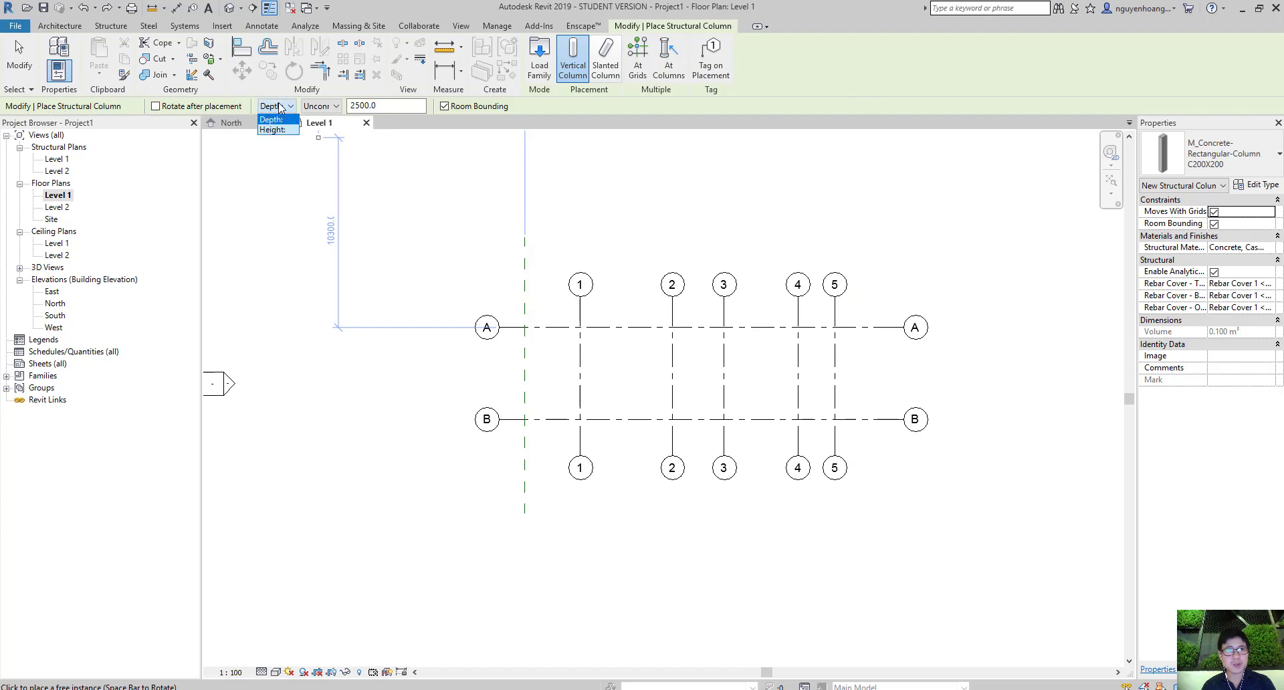
{"action": "left_click", "coordinate": [279, 130]}
{"action": "left_click", "coordinate": [323, 107]}
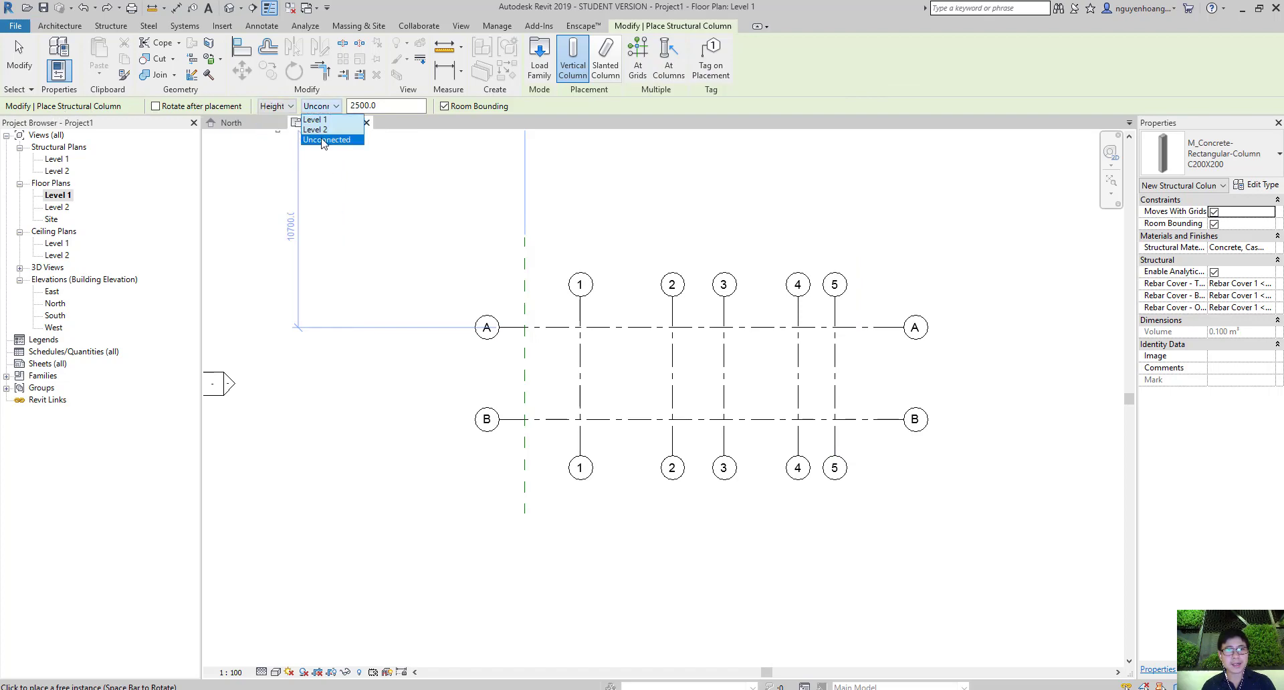
{"action": "left_click", "coordinate": [325, 143]}
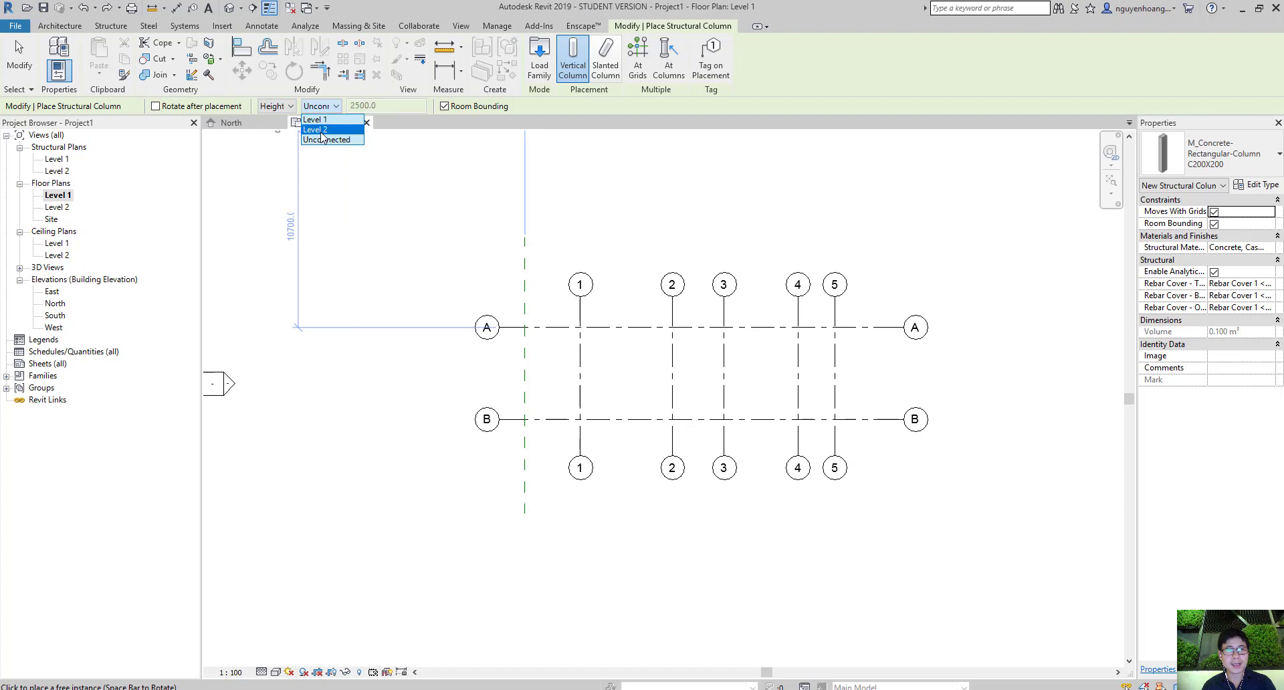
Place columns at every A–B / 1–5 grid intersection, then open the default 3D view.
{"action": "left_click", "coordinate": [638, 57]}
{"action": "left_click_drag", "start_coordinate": [867, 440], "coordinate": [548, 310]}
{"action": "left_click", "coordinate": [582, 57]}
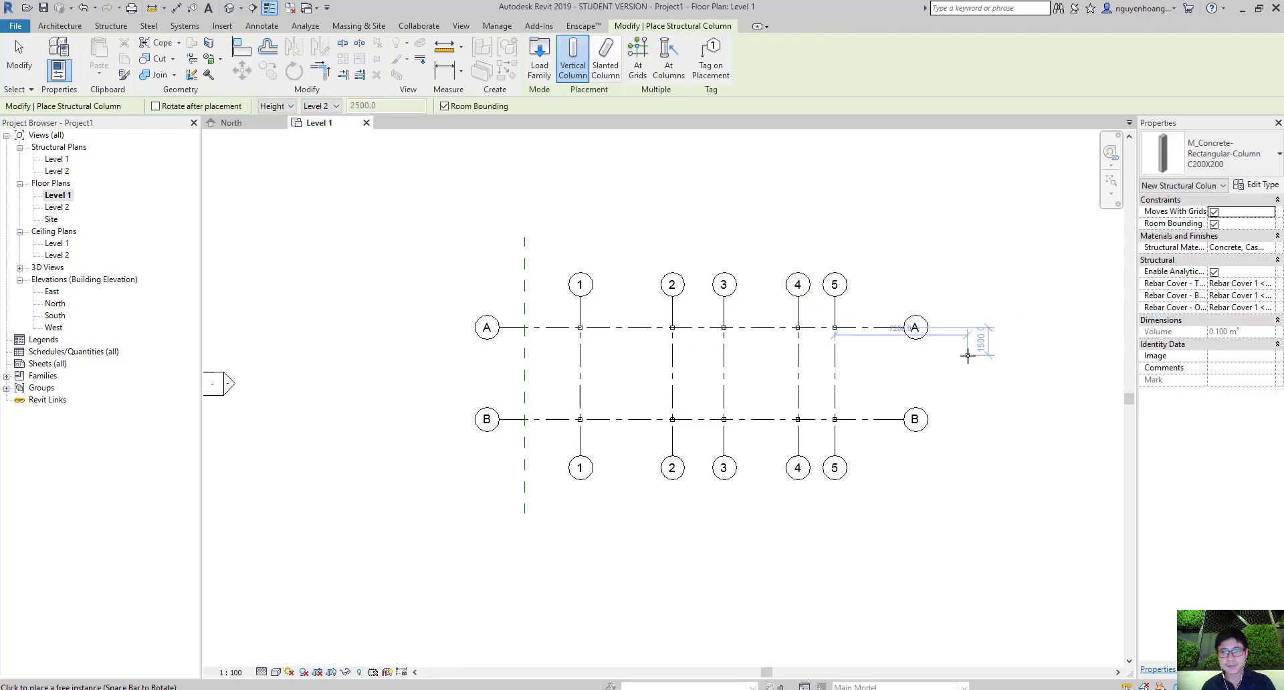
{"action": "key", "text": "Escape"}
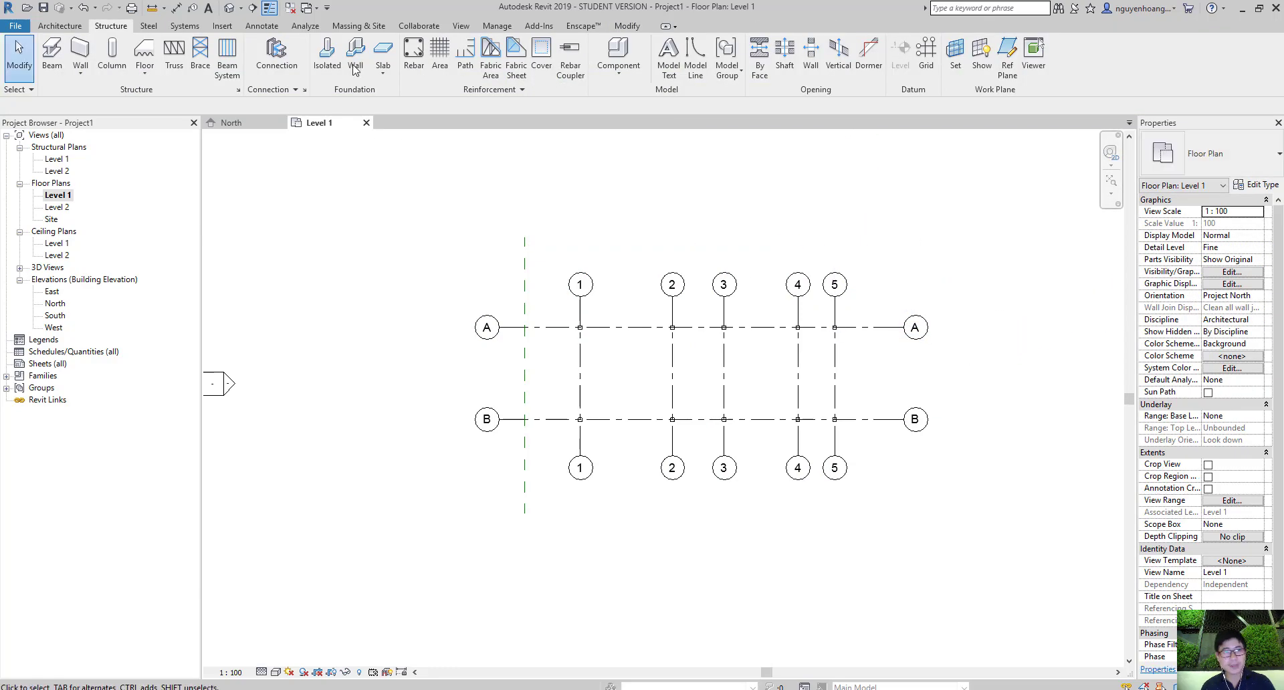
{"action": "left_click", "coordinate": [229, 10]}
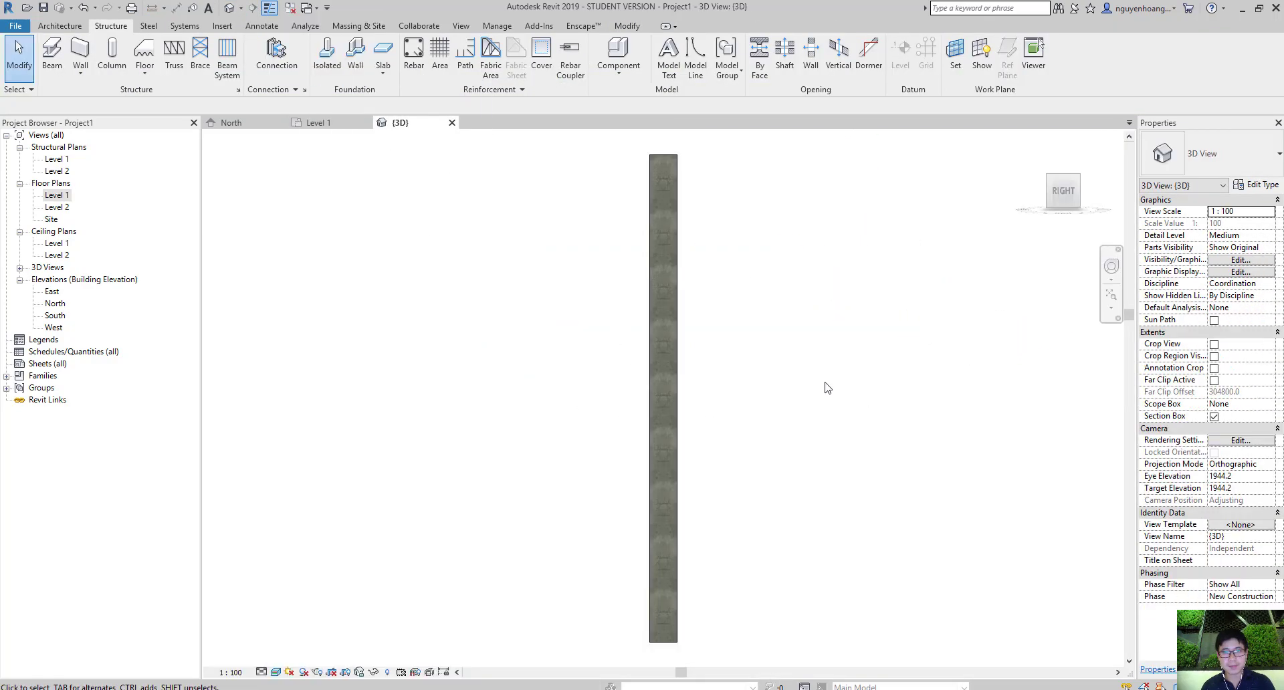
Uncheck Section Box for the {3D} view and orbit to check every column, then return to Level 1.
{"action": "middle_click_drag", "start_coordinate": [828, 387], "coordinate": [430, 364], "text": "shift"}
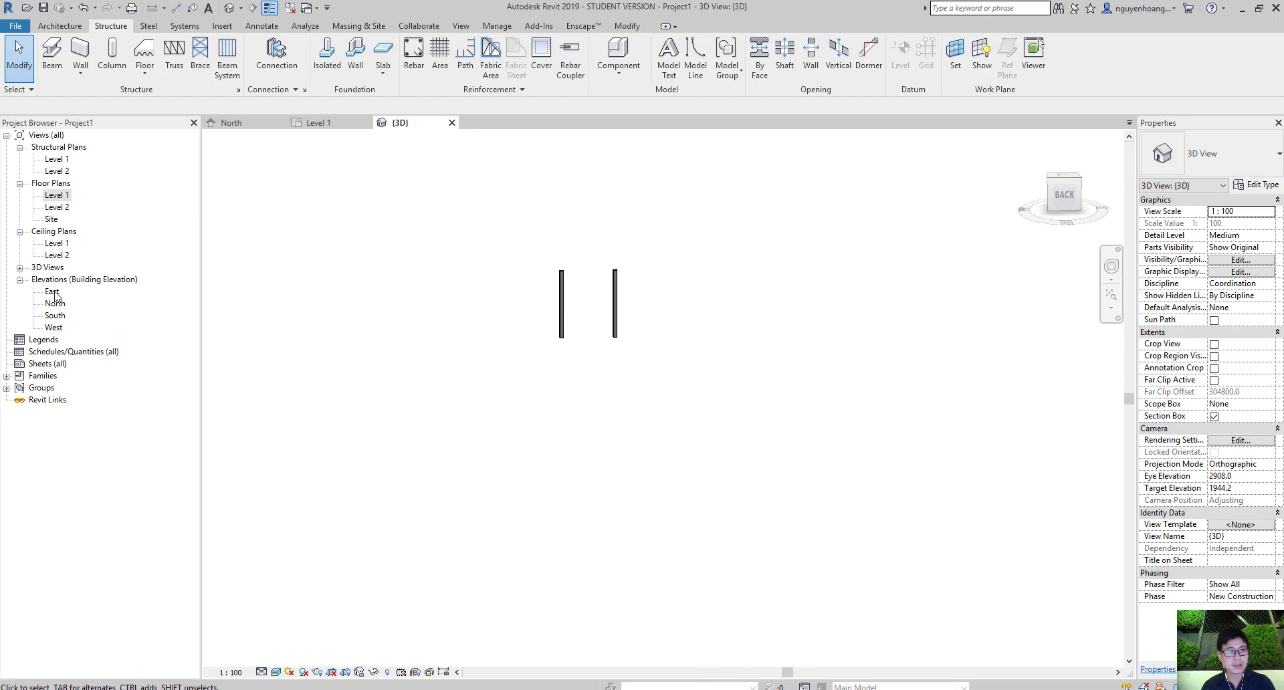
{"action": "double_click", "coordinate": [51, 268]}
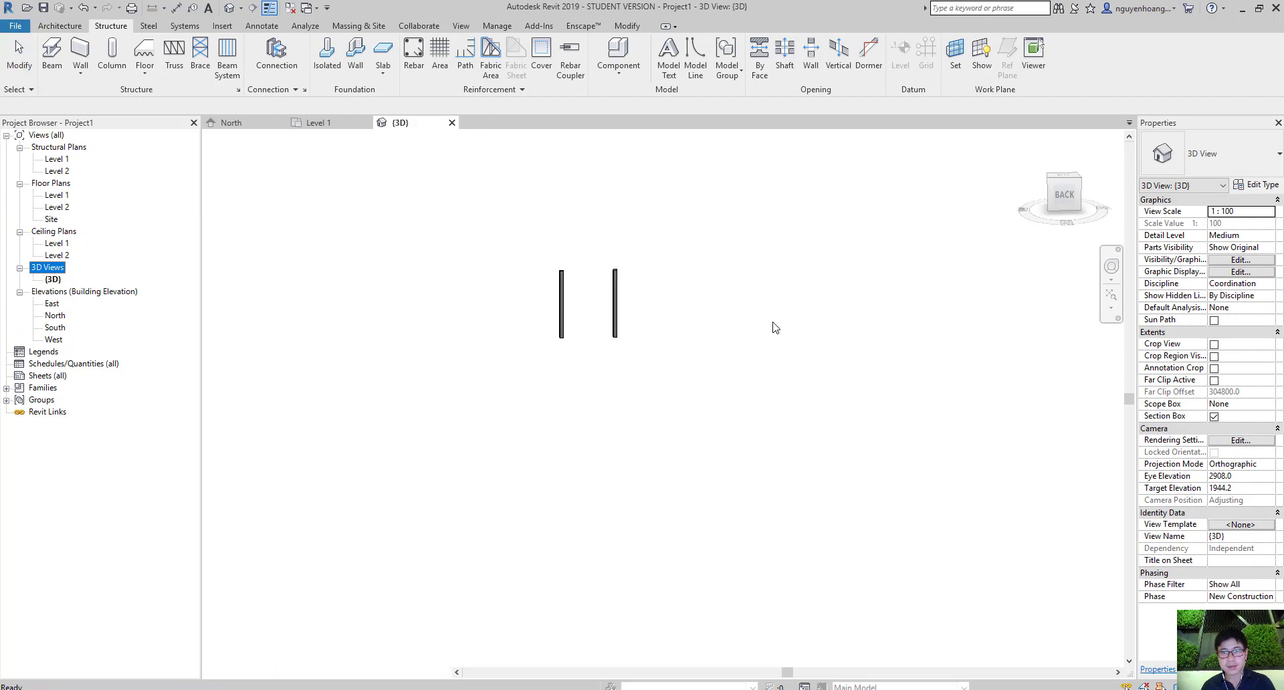
{"action": "mouse_move", "coordinate": [771, 324]}
{"action": "middle_mouse_down", "text": "shift"}
{"action": "mouse_move", "coordinate": [707, 318]}
{"action": "mouse_move", "coordinate": [523, 218]}
{"action": "middle_mouse_up", "text": "shift"}
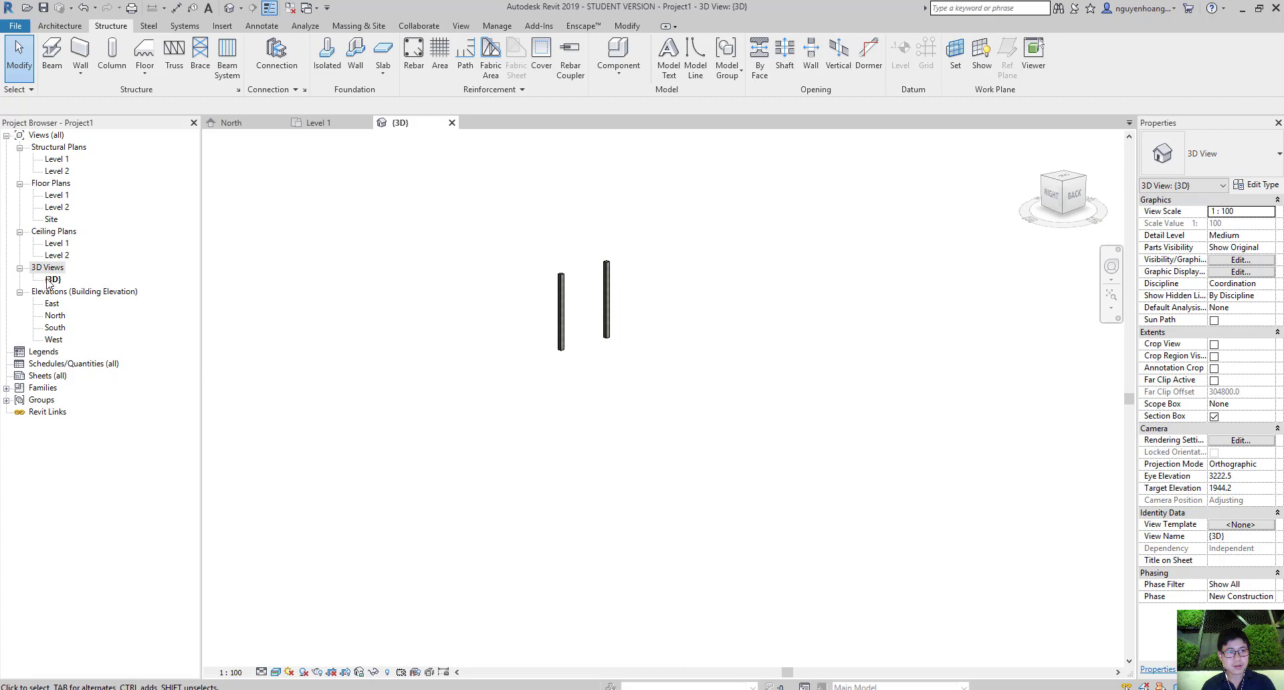
{"action": "left_click", "coordinate": [52, 280]}
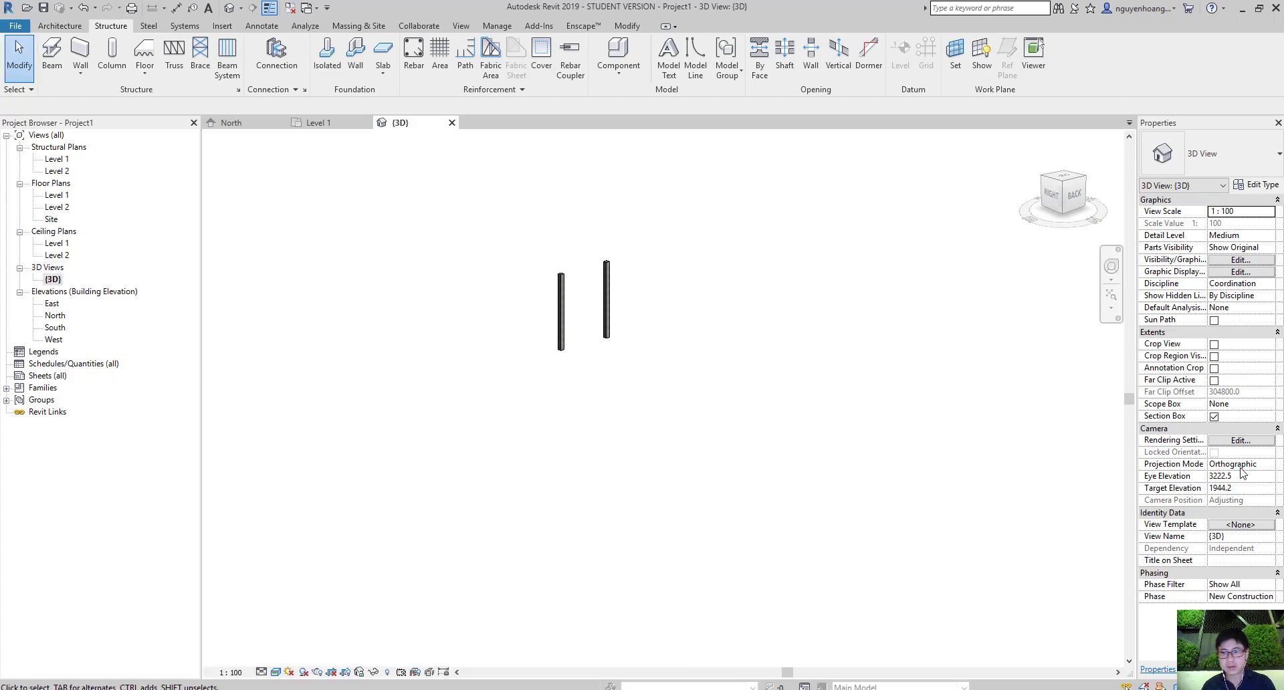
{"action": "left_click", "coordinate": [1213, 416]}
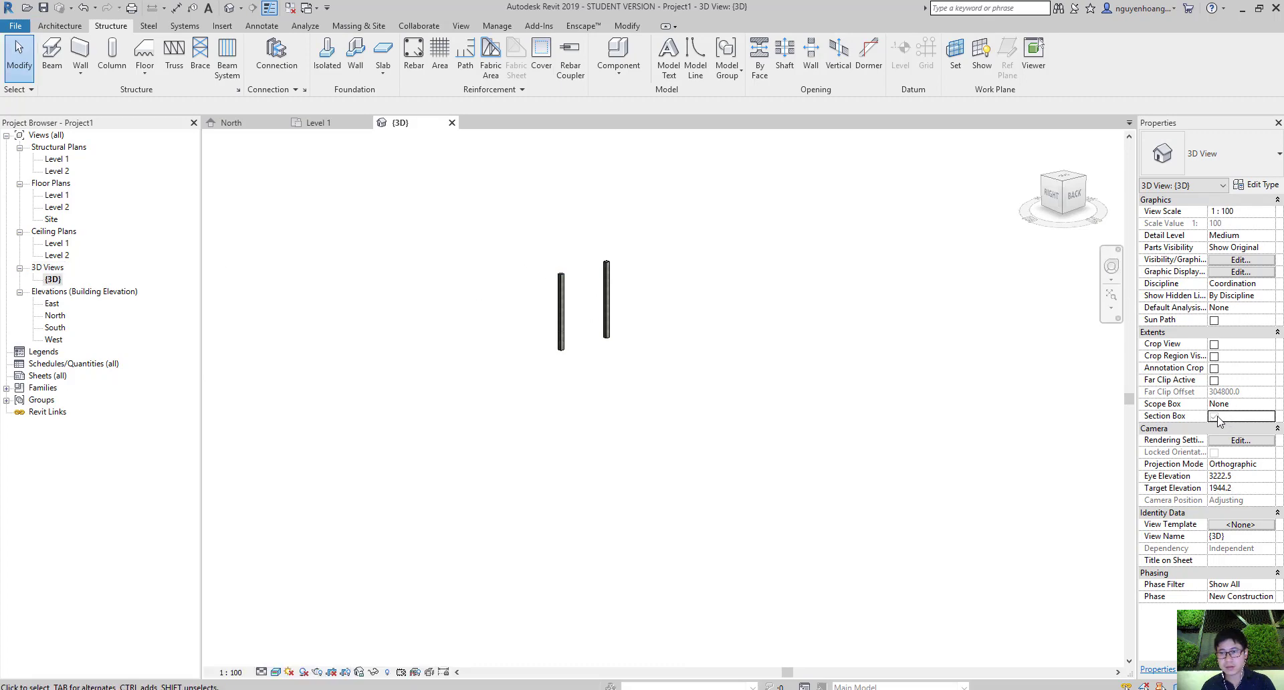
{"action": "mouse_move", "coordinate": [1005, 444]}
{"action": "middle_mouse_down", "text": "shift"}
{"action": "mouse_move", "coordinate": [692, 473]}
{"action": "mouse_move", "coordinate": [819, 418]}
{"action": "mouse_move", "coordinate": [803, 412]}
{"action": "mouse_move", "coordinate": [619, 493]}
{"action": "mouse_move", "coordinate": [857, 354]}
{"action": "middle_mouse_up", "text": "shift"}
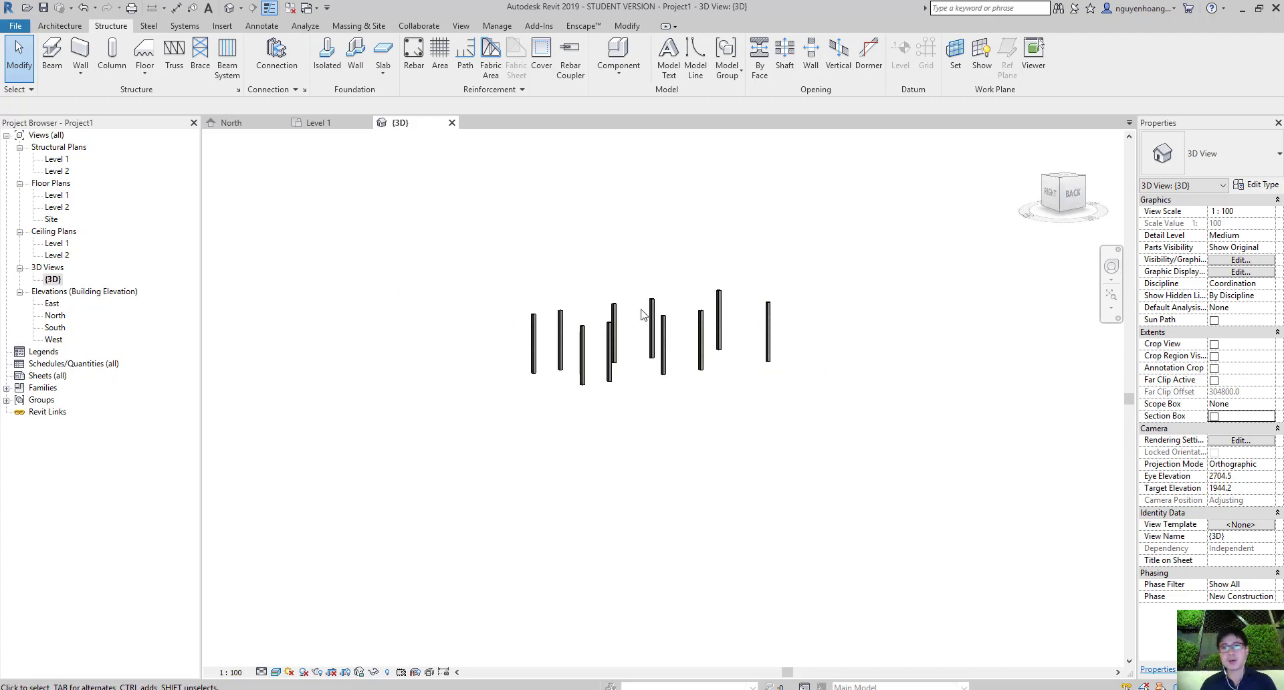
{"action": "mouse_move", "coordinate": [706, 441]}
{"action": "middle_mouse_down", "text": "shift"}
{"action": "mouse_move", "coordinate": [470, 499]}
{"action": "mouse_move", "coordinate": [940, 424]}
{"action": "mouse_move", "coordinate": [708, 464]}
{"action": "mouse_move", "coordinate": [630, 360]}
{"action": "mouse_move", "coordinate": [702, 353]}
{"action": "mouse_move", "coordinate": [696, 458]}
{"action": "middle_mouse_up", "text": "shift"}
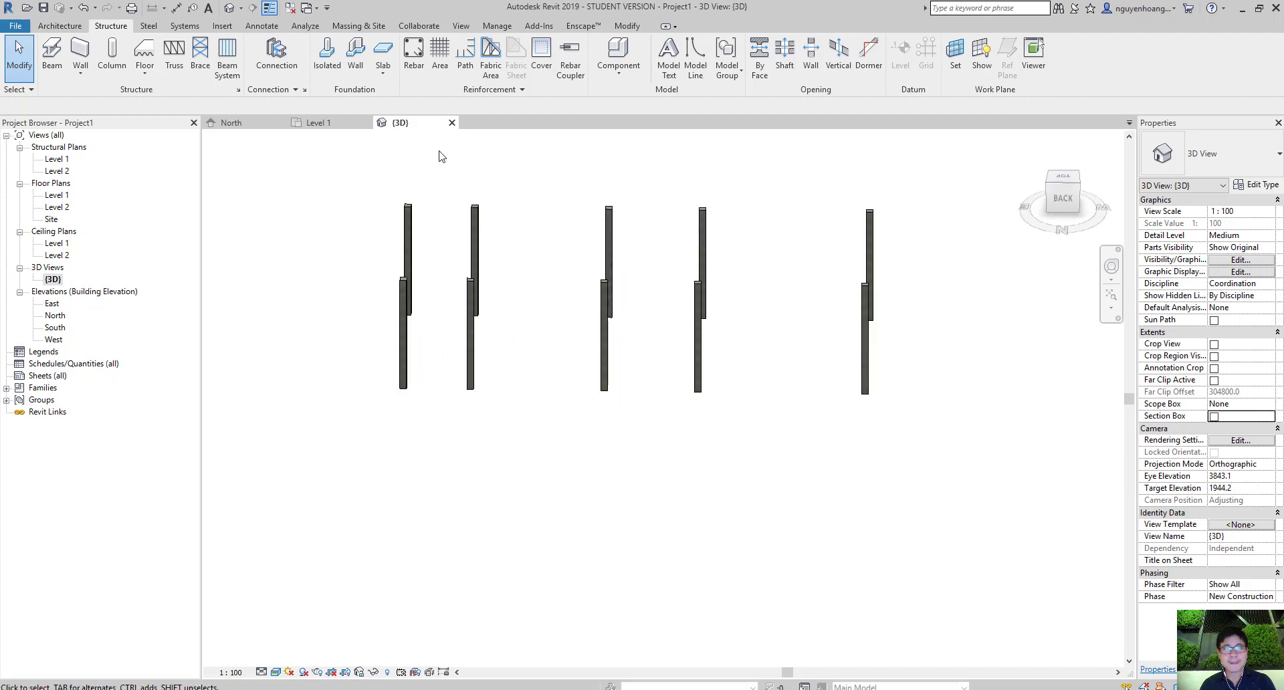
{"action": "left_click", "coordinate": [314, 123]}
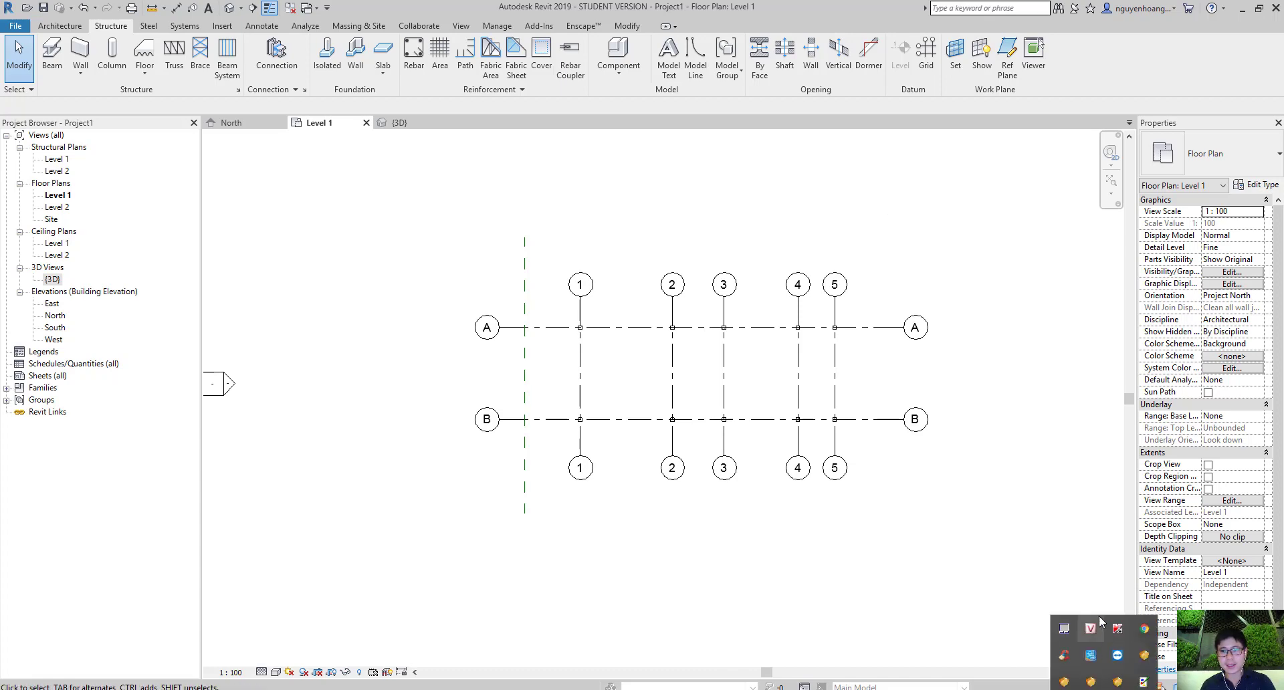
Draw chained walls from grid 1/A along grid A to 5, then up grid 5 to B.
{"action": "key", "text": "w"}
{"action": "key", "text": "a"}
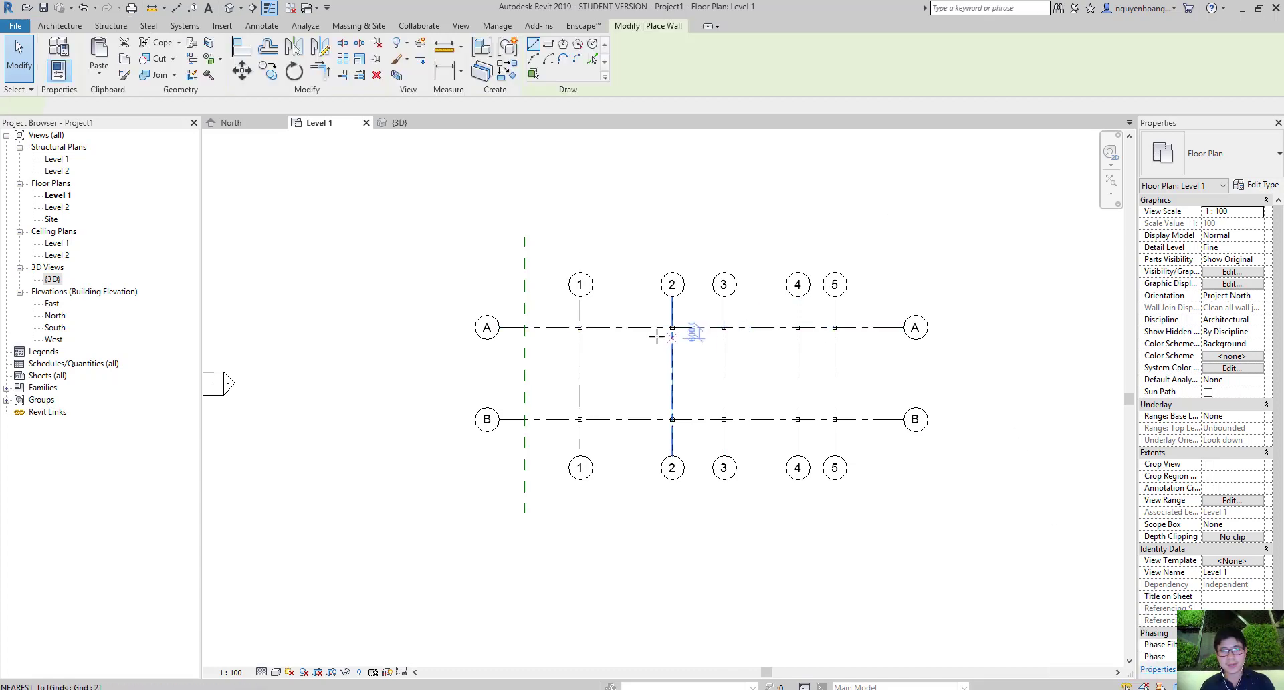
{"action": "scroll", "coordinate": [616, 329], "scroll_direction": "up", "scroll_amount": 4}
{"action": "scroll", "coordinate": [530, 324], "scroll_direction": "up", "scroll_amount": 1}
{"action": "scroll", "coordinate": [518, 311], "scroll_direction": "up", "scroll_amount": 5}
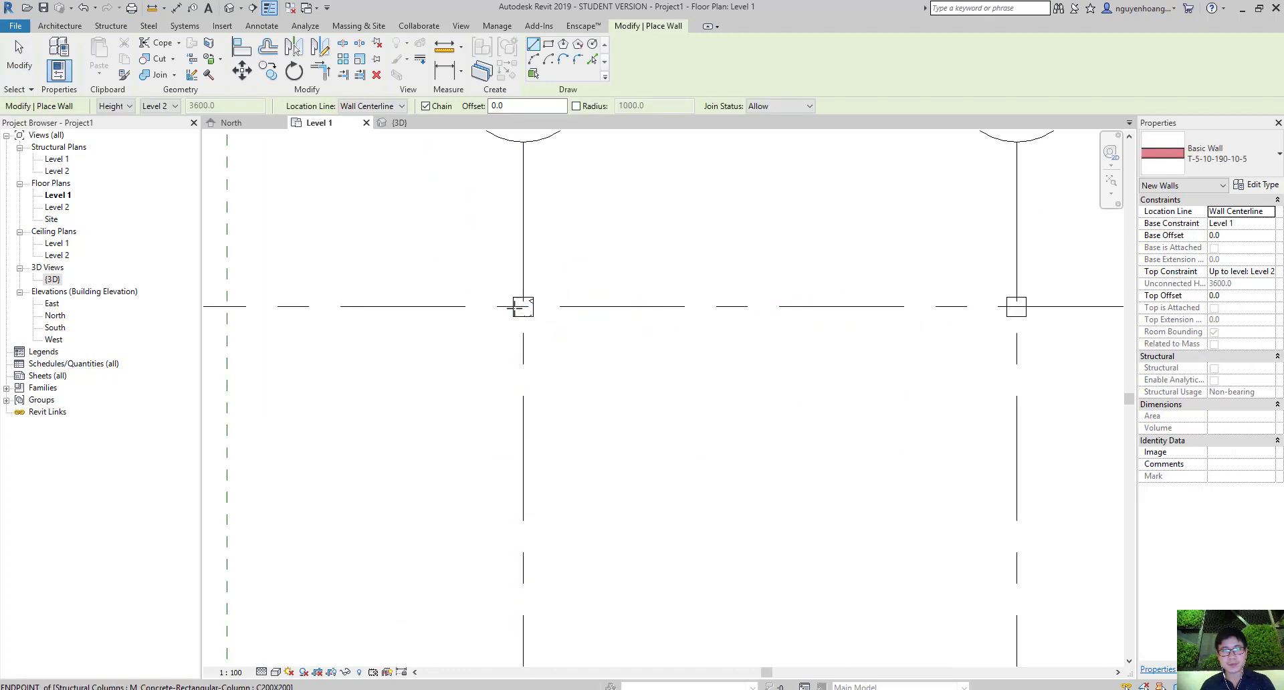
{"action": "left_click", "coordinate": [518, 307]}
{"action": "scroll", "coordinate": [424, 333], "scroll_direction": "down", "scroll_amount": 2}
{"action": "scroll", "coordinate": [593, 341], "scroll_direction": "down", "scroll_amount": 2}
{"action": "middle_click_drag", "start_coordinate": [1115, 320], "coordinate": [789, 320]}
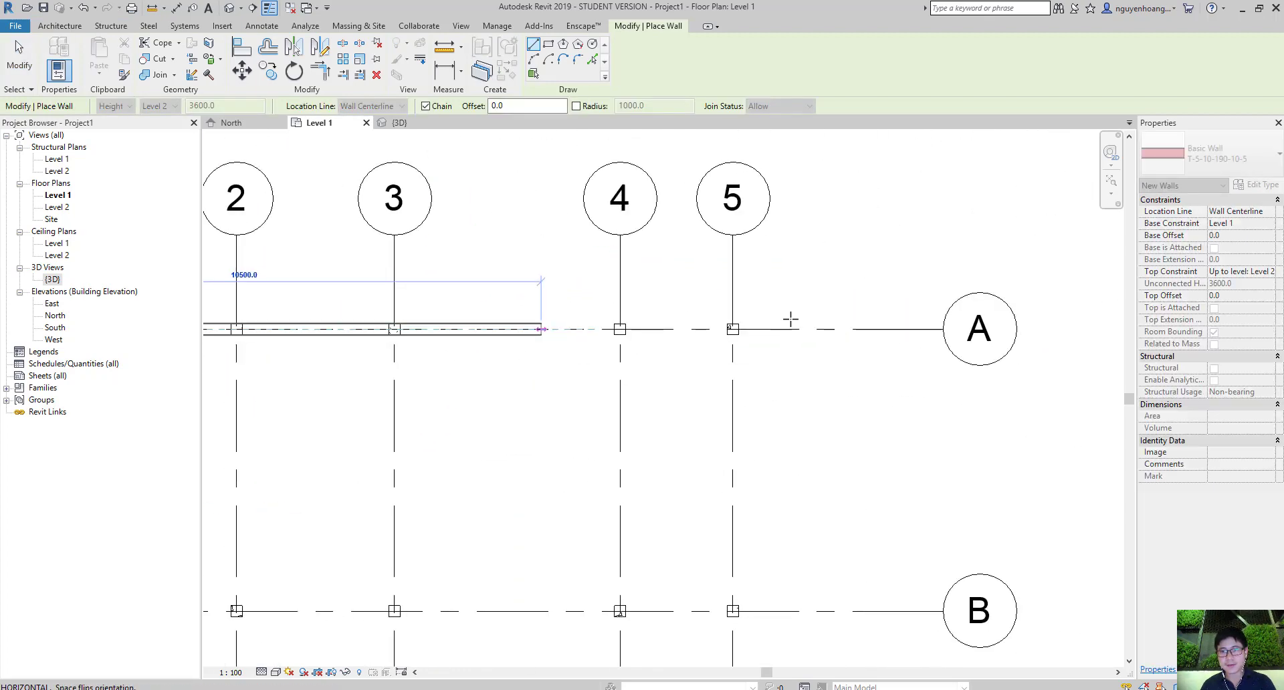
{"action": "scroll", "coordinate": [729, 327], "scroll_direction": "up", "scroll_amount": 2}
{"action": "scroll", "coordinate": [708, 331], "scroll_direction": "up", "scroll_amount": 3}
{"action": "left_click", "coordinate": [698, 335]}
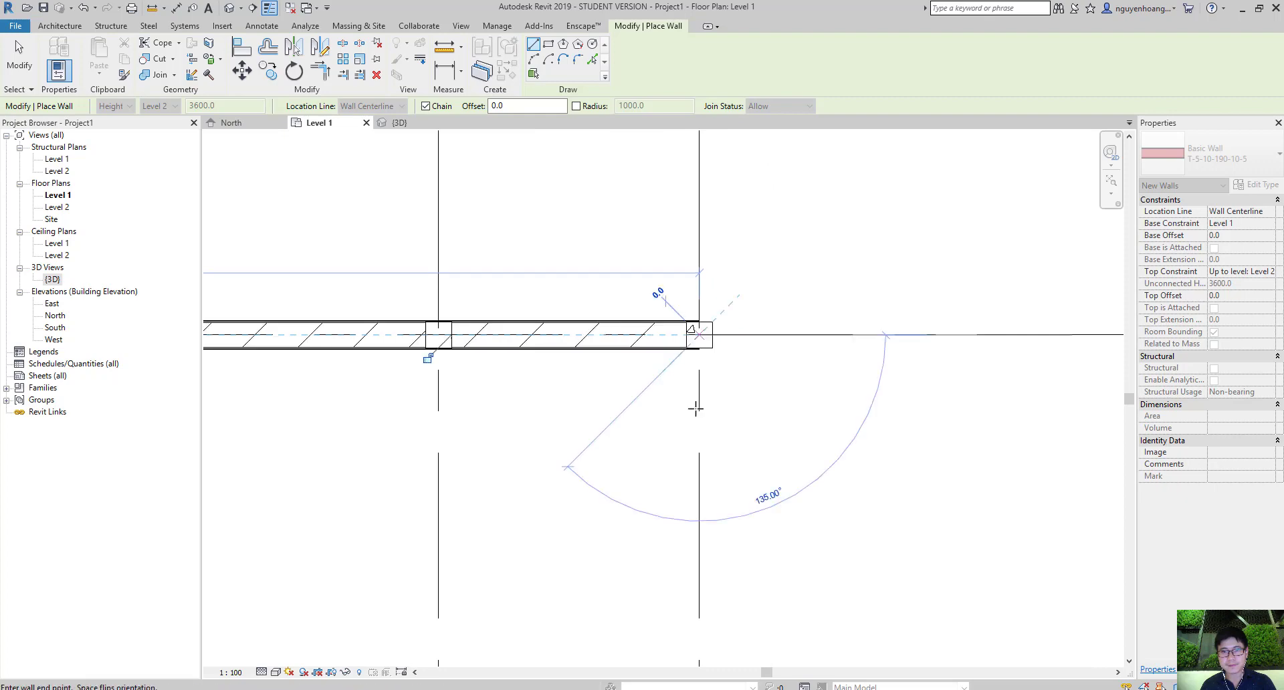
{"action": "middle_click_drag", "start_coordinate": [698, 587], "coordinate": [698, 453]}
{"action": "scroll", "coordinate": [708, 428], "scroll_direction": "down", "scroll_amount": 2}
{"action": "mouse_move", "coordinate": [722, 374]}
{"action": "middle_mouse_down"}
{"action": "mouse_move", "coordinate": [733, 403]}
{"action": "mouse_move", "coordinate": [712, 364]}
{"action": "middle_mouse_up"}
{"action": "scroll", "coordinate": [713, 365], "scroll_direction": "up", "scroll_amount": 1}
{"action": "scroll", "coordinate": [712, 362], "scroll_direction": "up", "scroll_amount": 3}
{"action": "left_click", "coordinate": [712, 361]}
Continue the wall along grid B to grid 1 and close it back at 1/A.
{"action": "scroll", "coordinate": [709, 364], "scroll_direction": "down", "scroll_amount": 2}
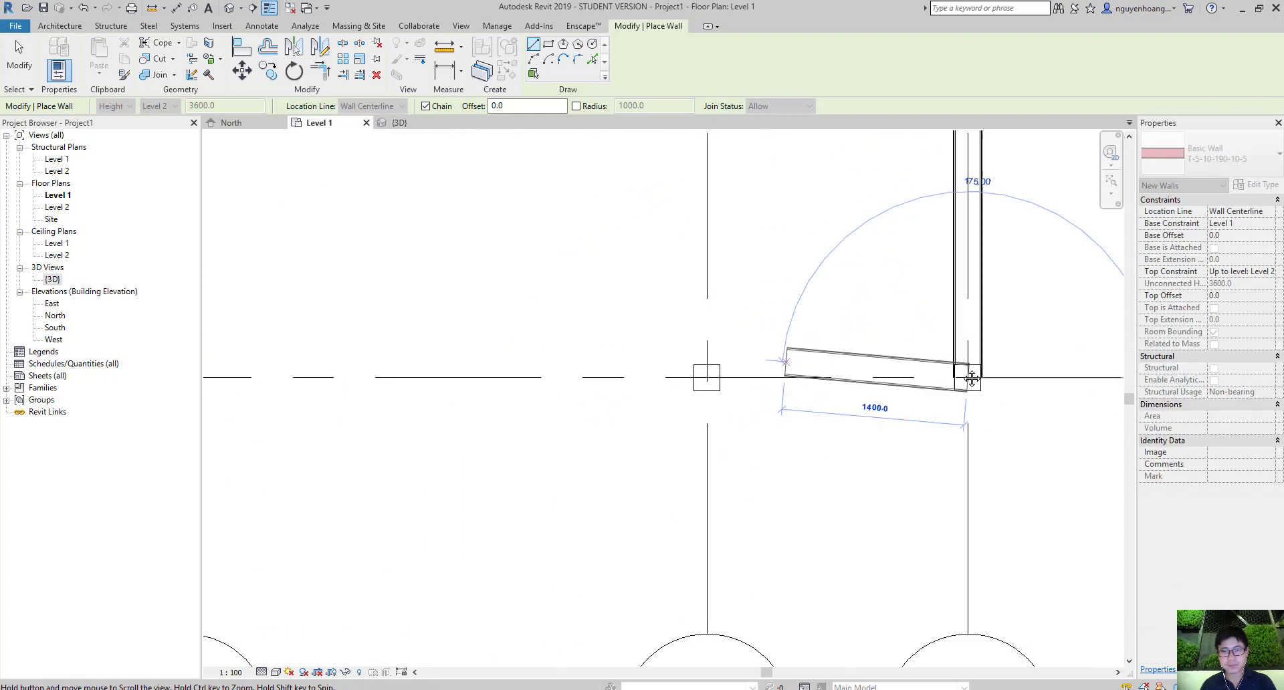
{"action": "scroll", "coordinate": [659, 378], "scroll_direction": "down", "scroll_amount": 1}
{"action": "scroll", "coordinate": [625, 401], "scroll_direction": "down", "scroll_amount": 1}
{"action": "middle_click_drag", "start_coordinate": [625, 401], "coordinate": [623, 401]}
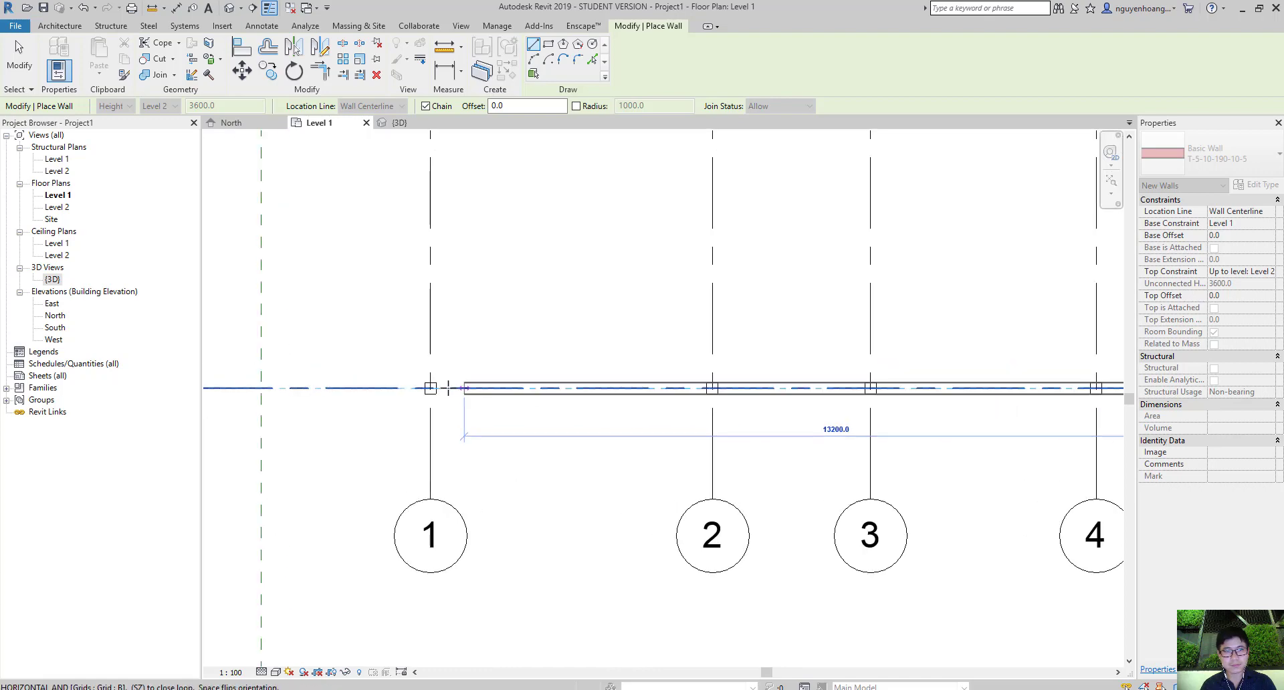
{"action": "left_click", "coordinate": [433, 387]}
{"action": "scroll", "coordinate": [433, 388], "scroll_direction": "up", "scroll_amount": 4}
{"action": "mouse_move", "coordinate": [462, 455]}
{"action": "middle_mouse_down"}
{"action": "mouse_move", "coordinate": [468, 658]}
{"action": "mouse_move", "coordinate": [470, 538]}
{"action": "middle_mouse_up"}
{"action": "scroll", "coordinate": [468, 602], "scroll_direction": "down", "scroll_amount": 2}
{"action": "scroll", "coordinate": [468, 602], "scroll_direction": "down", "scroll_amount": 1}
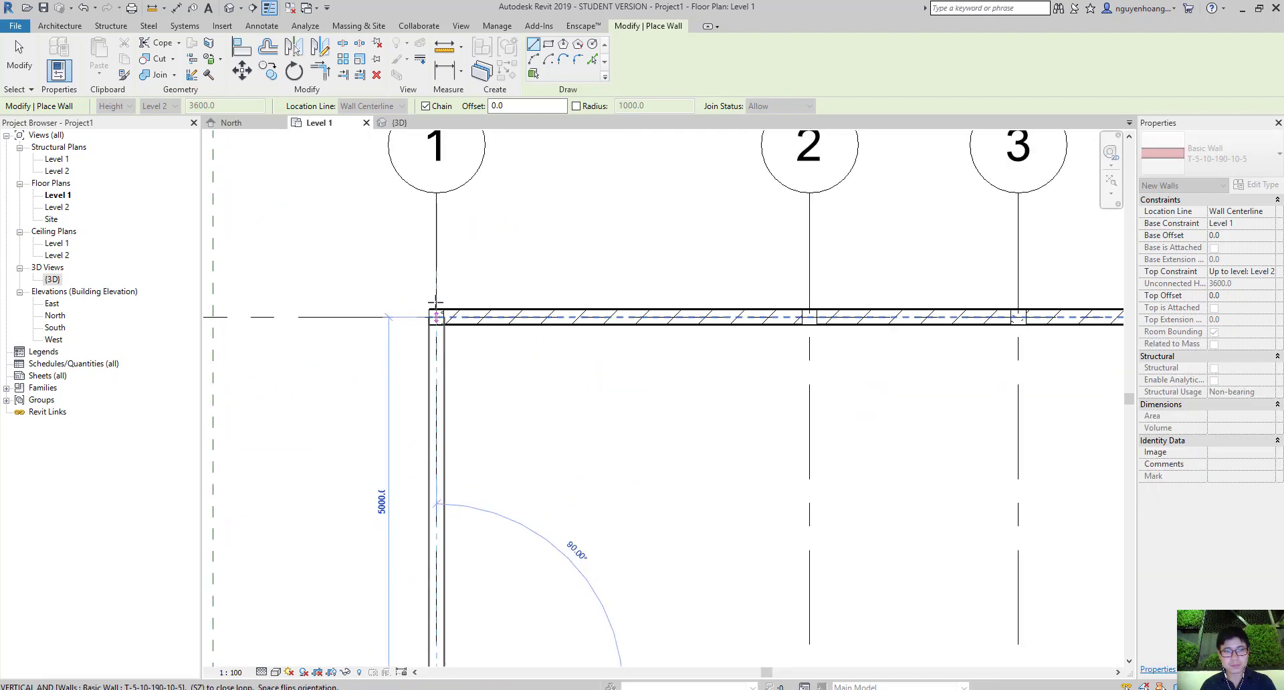
{"action": "scroll", "coordinate": [436, 320], "scroll_direction": "up", "scroll_amount": 3}
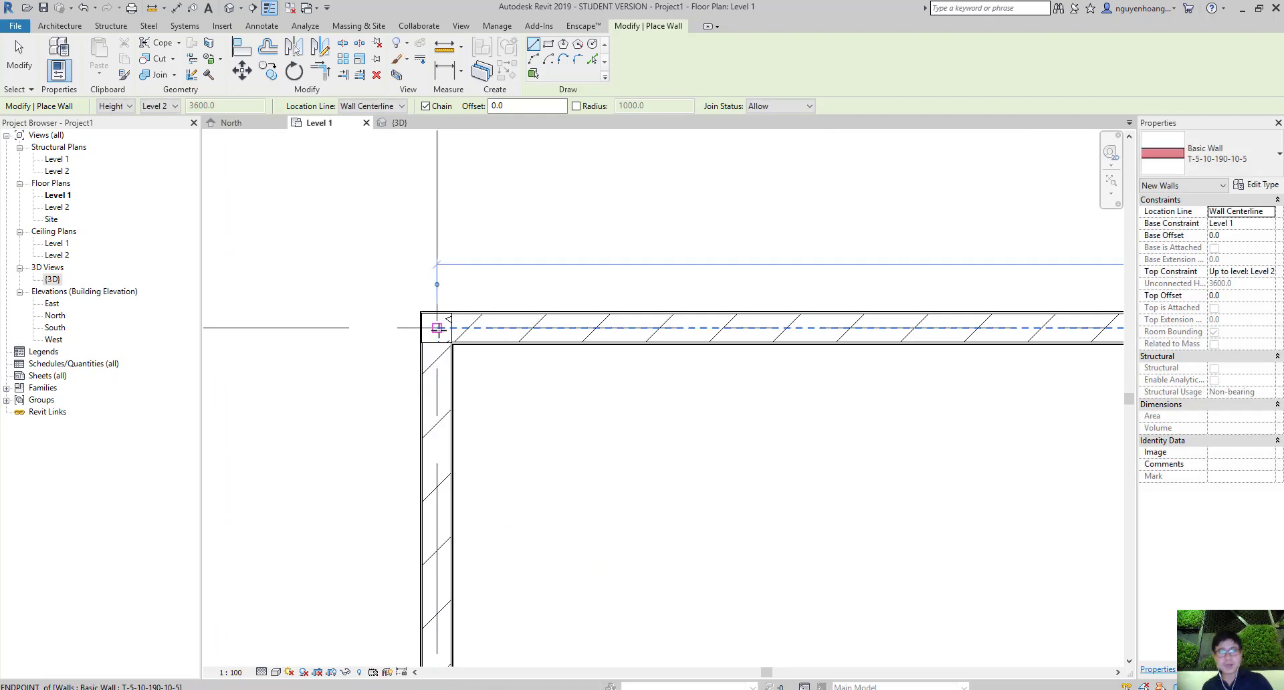
{"action": "left_click", "coordinate": [436, 328]}
{"action": "scroll", "coordinate": [436, 328], "scroll_direction": "down", "scroll_amount": 3}
{"action": "scroll", "coordinate": [576, 367], "scroll_direction": "down", "scroll_amount": 2}
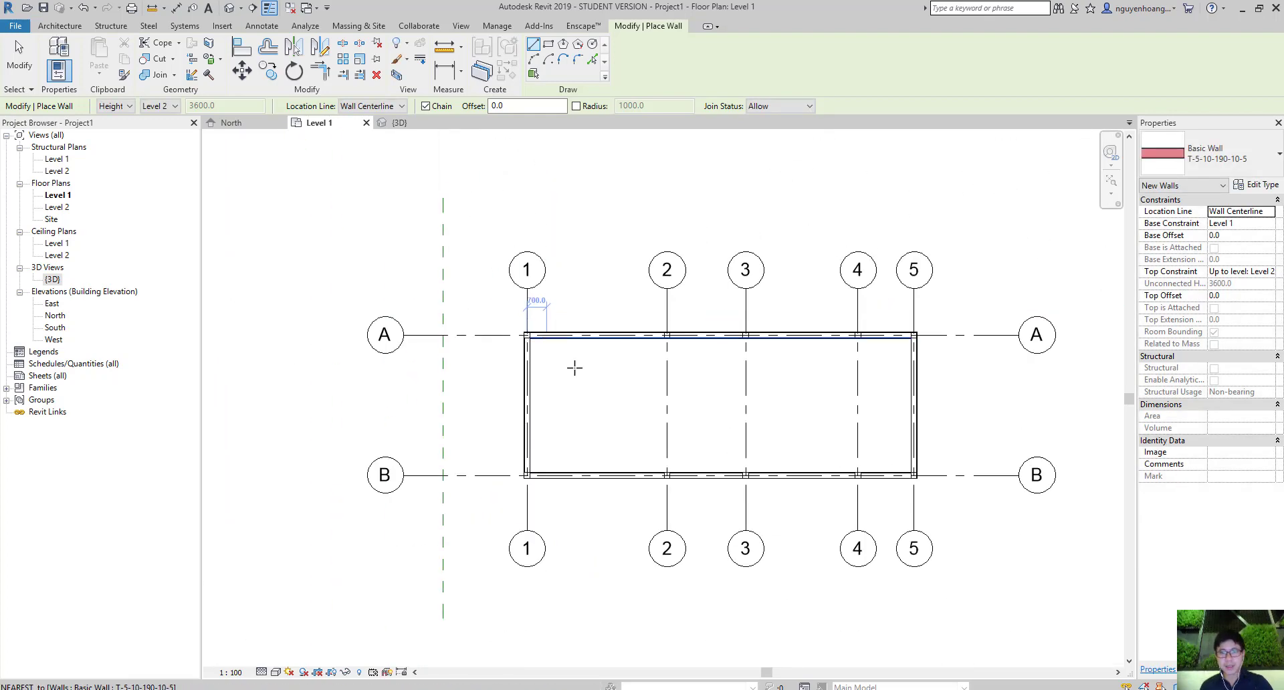
{"action": "key", "text": "Escape"}
{"action": "key", "text": "Escape"}
{"action": "middle_click_drag", "start_coordinate": [719, 363], "coordinate": [696, 407]}
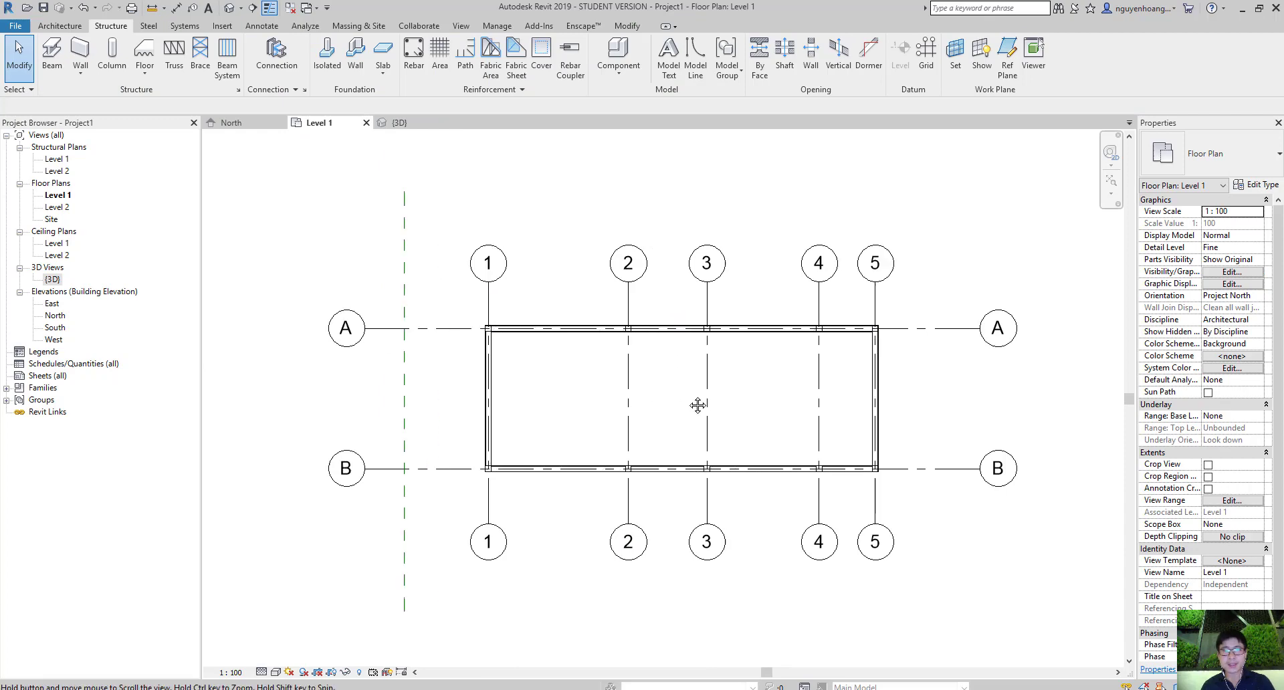
{"action": "left_click", "coordinate": [535, 329]}
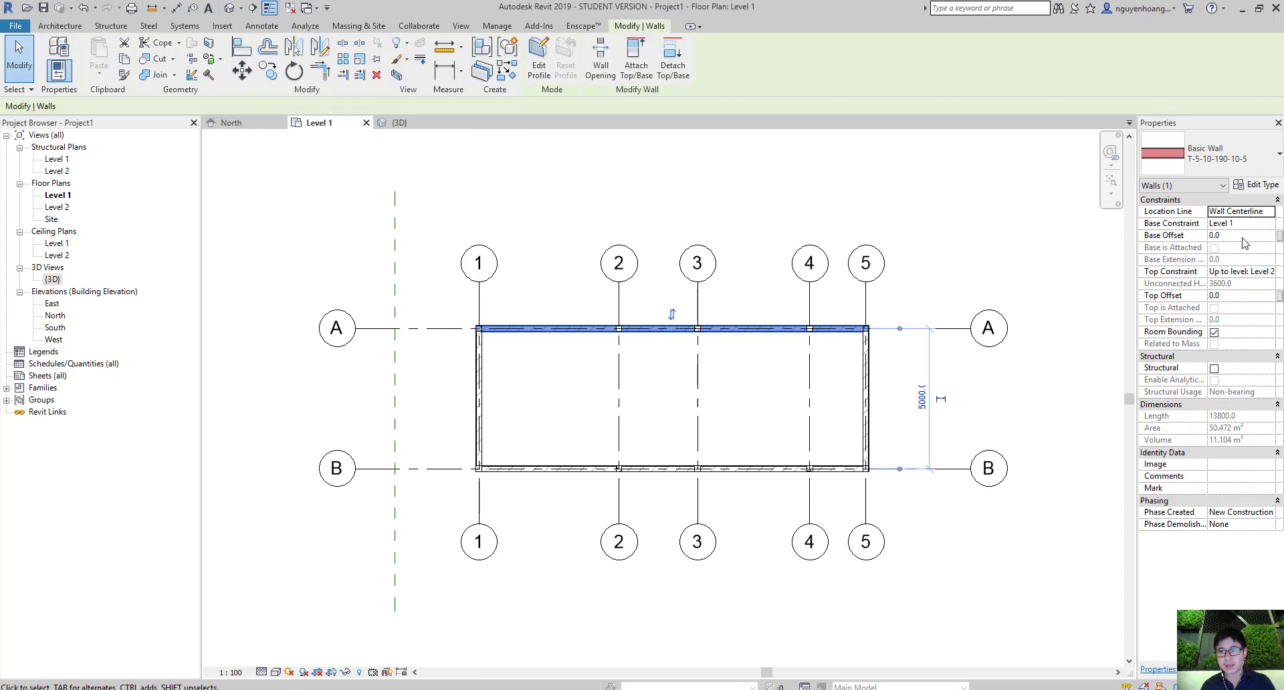
{"action": "left_click", "coordinate": [549, 296]}
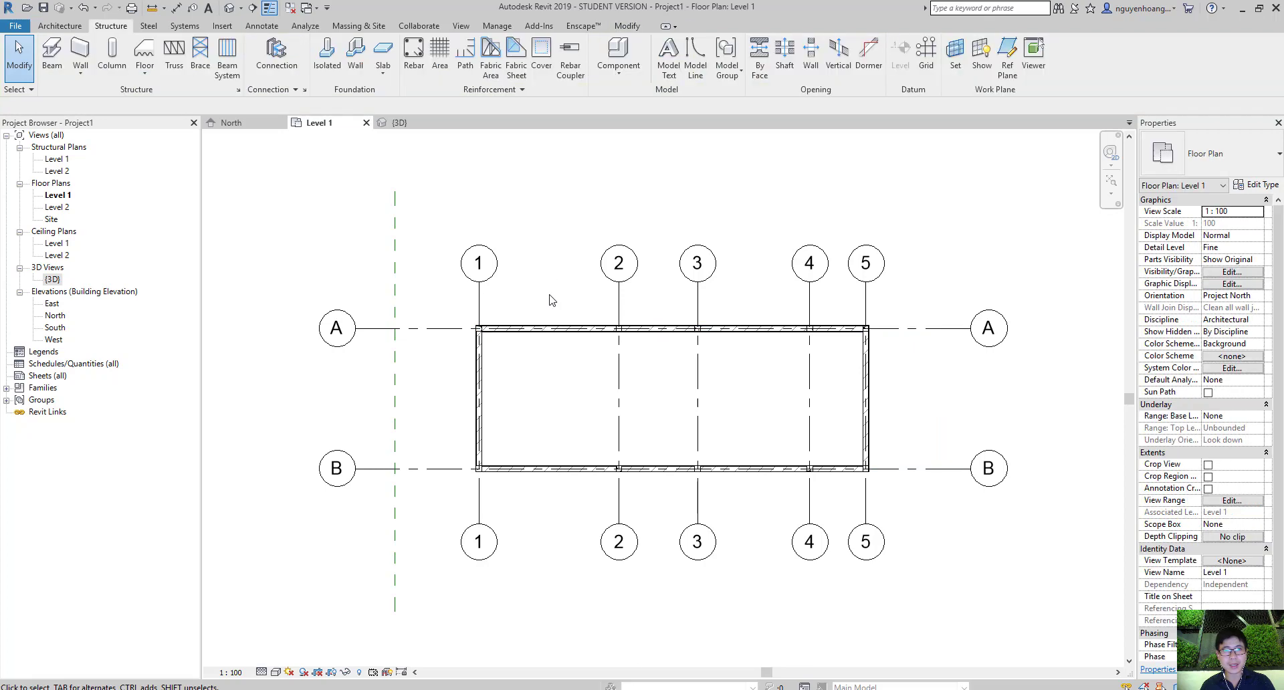
{"action": "left_click", "coordinate": [557, 328]}
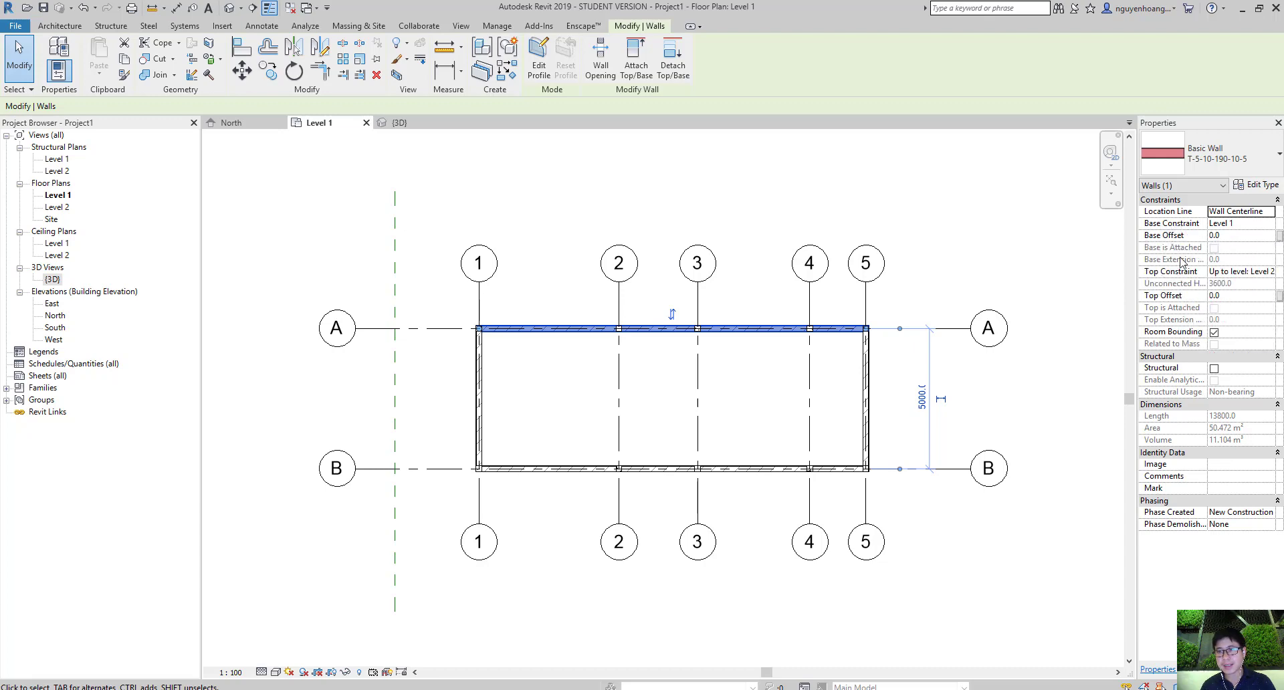
{"action": "left_click", "coordinate": [975, 239]}
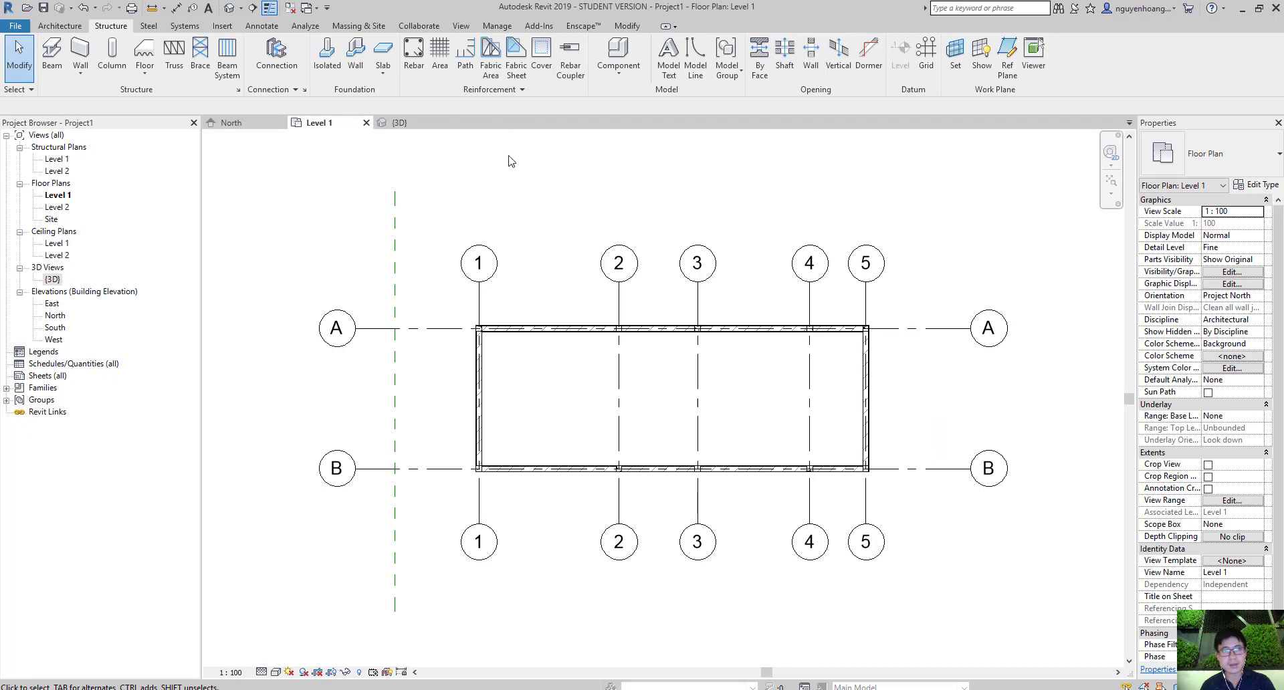
{"action": "left_click", "coordinate": [400, 122]}
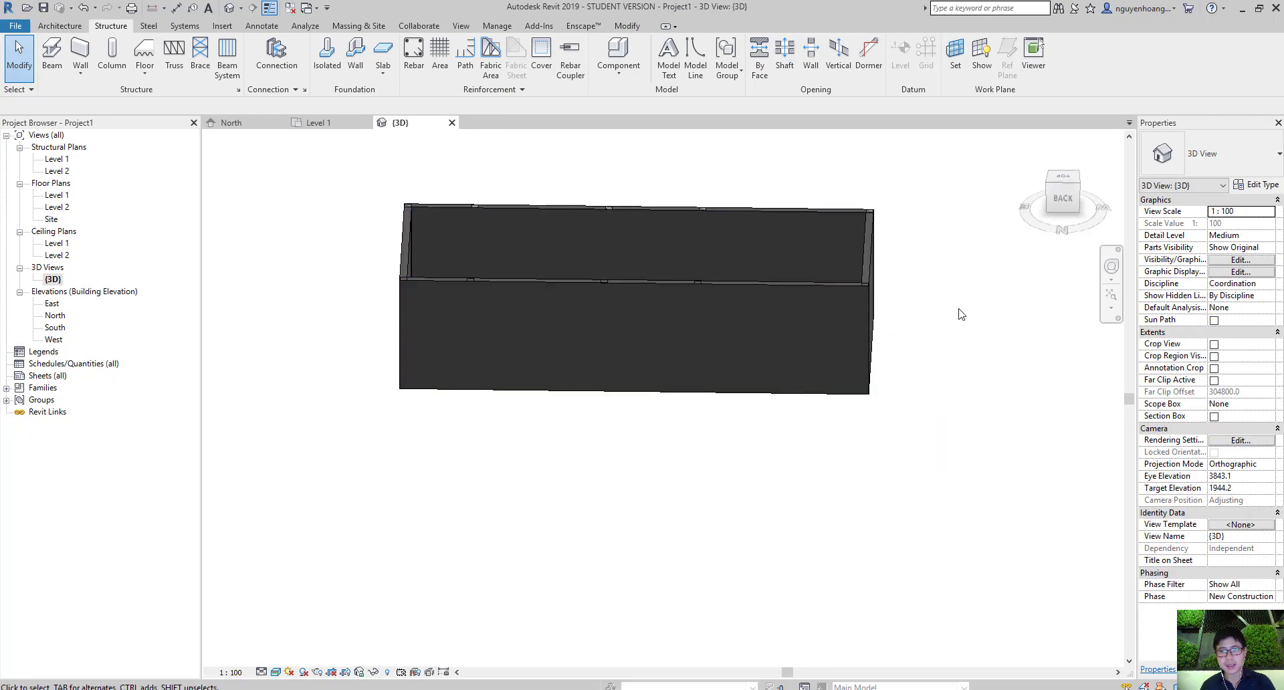
{"action": "mouse_move", "coordinate": [938, 329]}
{"action": "middle_mouse_down", "text": "shift"}
{"action": "mouse_move", "coordinate": [631, 275]}
{"action": "mouse_move", "coordinate": [614, 375]}
{"action": "mouse_move", "coordinate": [530, 250]}
{"action": "middle_mouse_up", "text": "shift"}
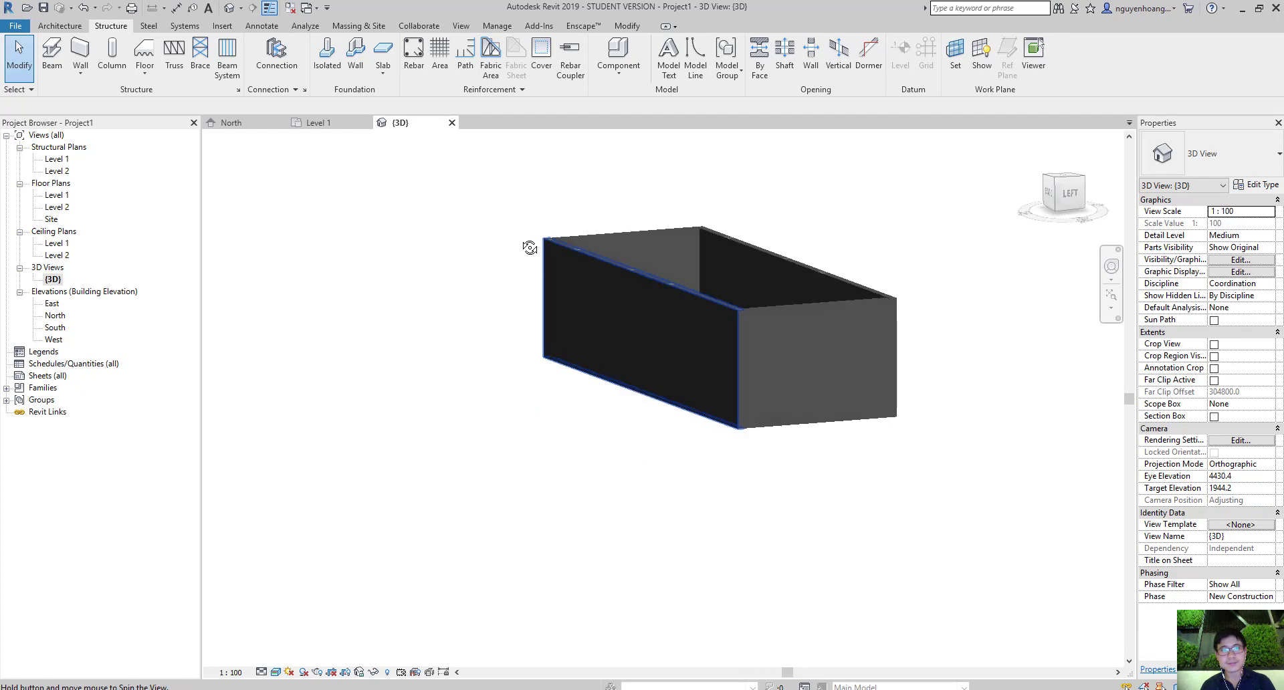
{"action": "left_click", "coordinate": [325, 126]}
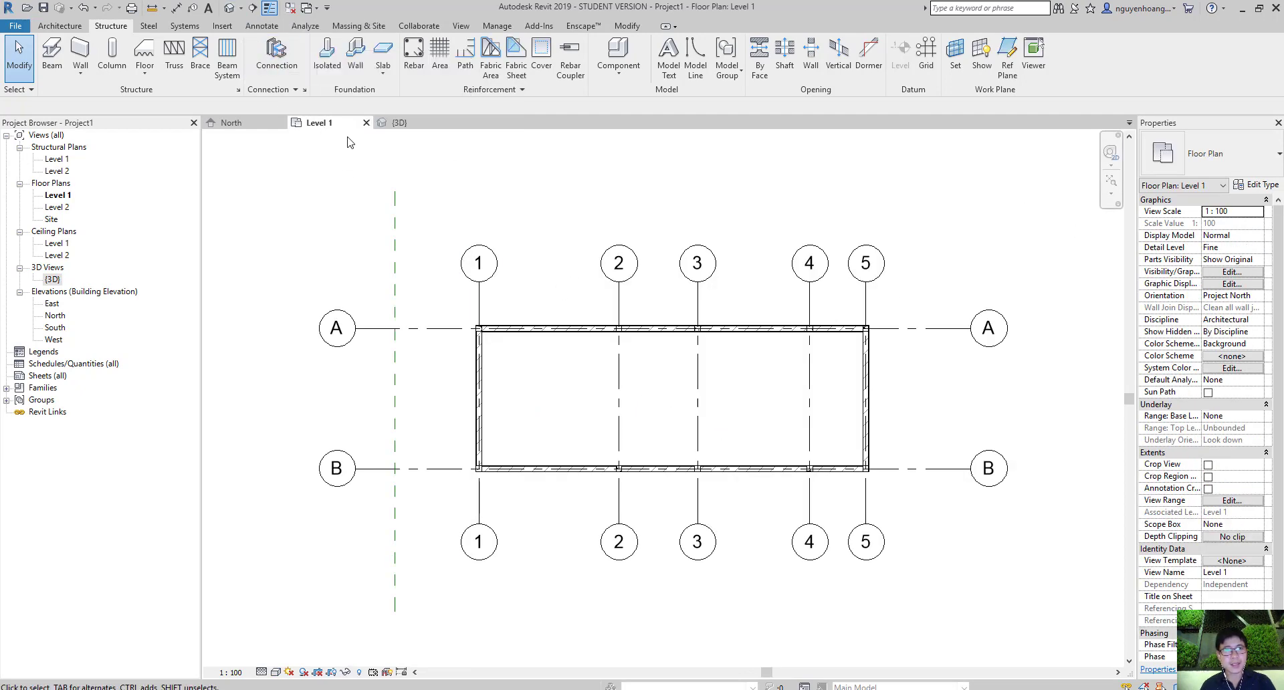
{"action": "left_click", "coordinate": [59, 25]}
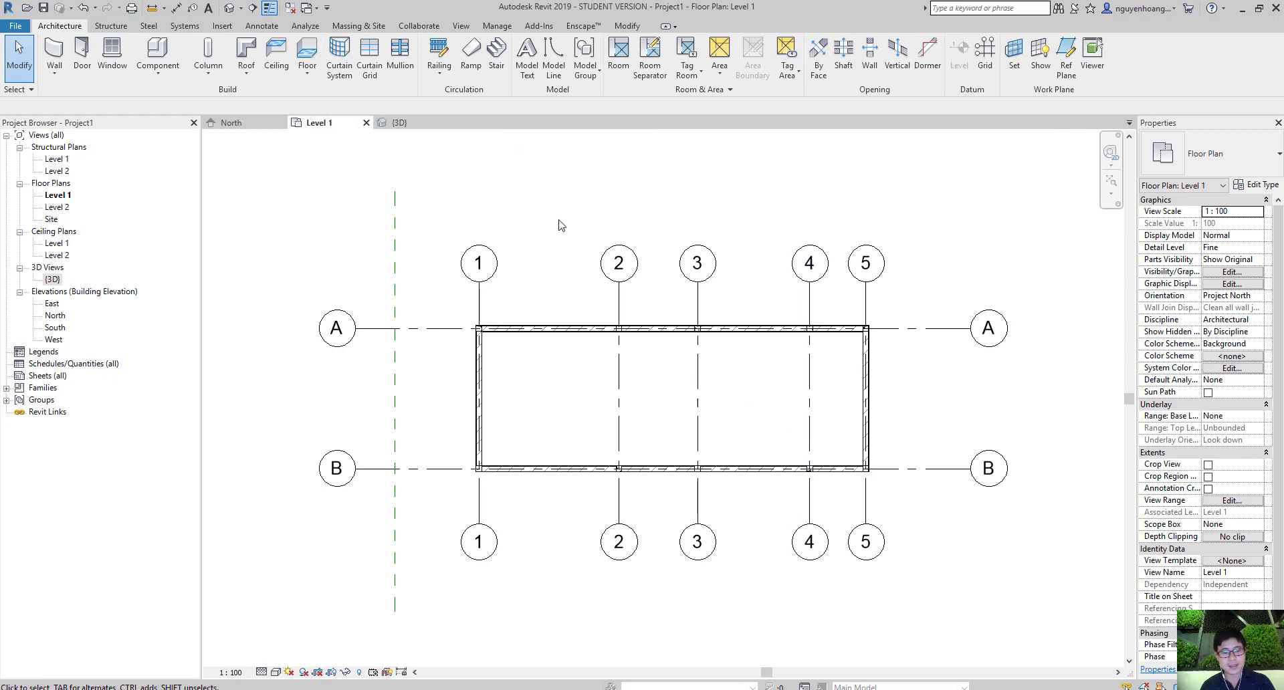
Sketch a rectangular floor from the 1/A wall corner to the 5/B corner and finish it.
{"action": "key", "text": "b"}
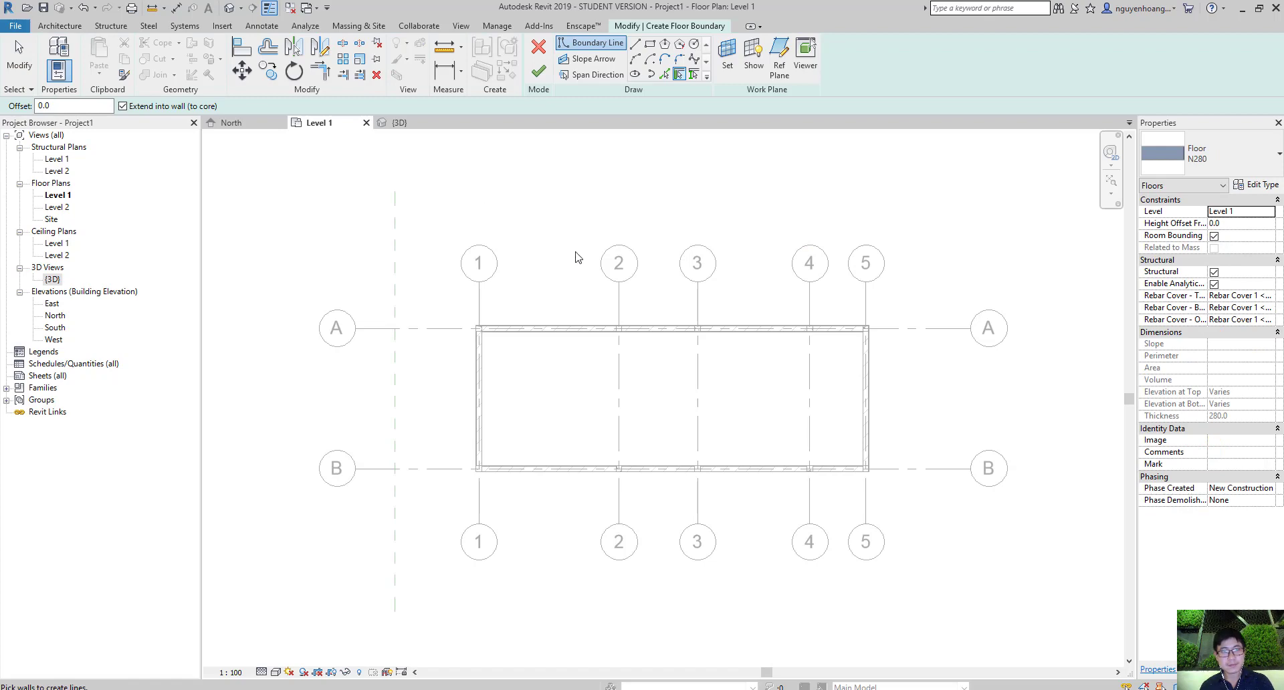
{"action": "left_click", "coordinate": [649, 45]}
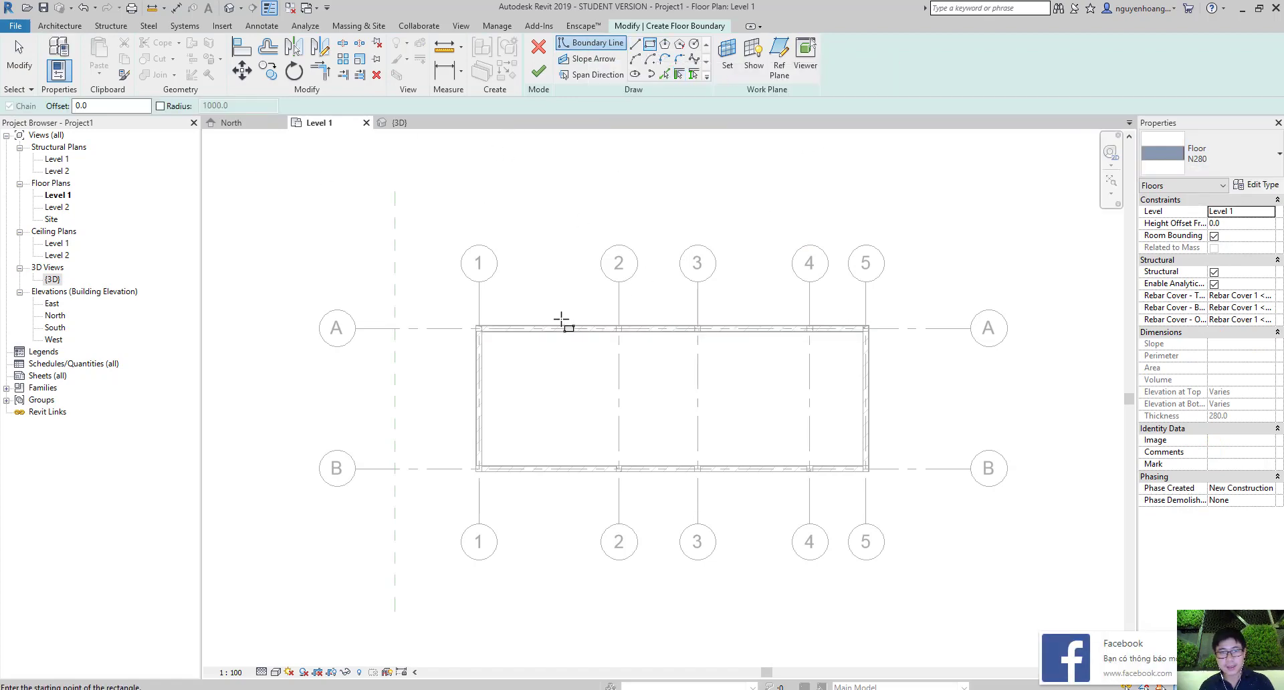
{"action": "scroll", "coordinate": [499, 321], "scroll_direction": "up", "scroll_amount": 3}
{"action": "left_click", "coordinate": [435, 331]}
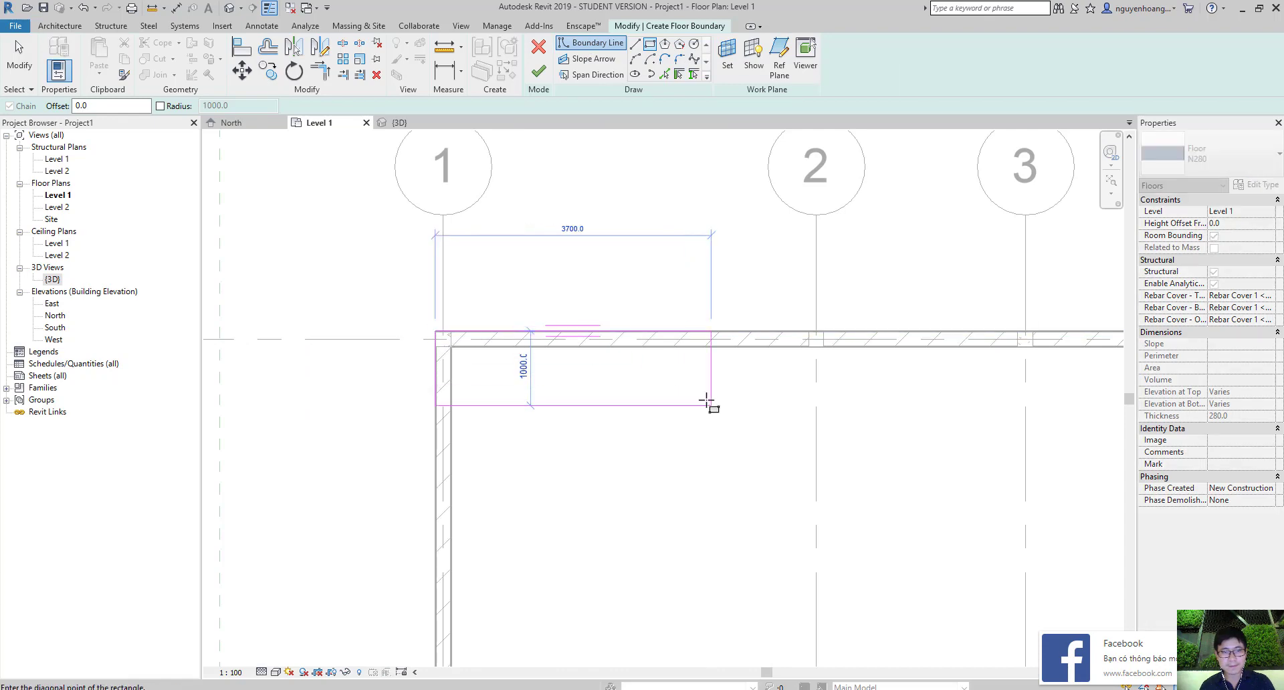
{"action": "scroll", "coordinate": [599, 229], "scroll_direction": "down", "scroll_amount": 2}
{"action": "scroll", "coordinate": [593, 227], "scroll_direction": "down", "scroll_amount": 1}
{"action": "scroll", "coordinate": [593, 227], "scroll_direction": "down", "scroll_amount": 1}
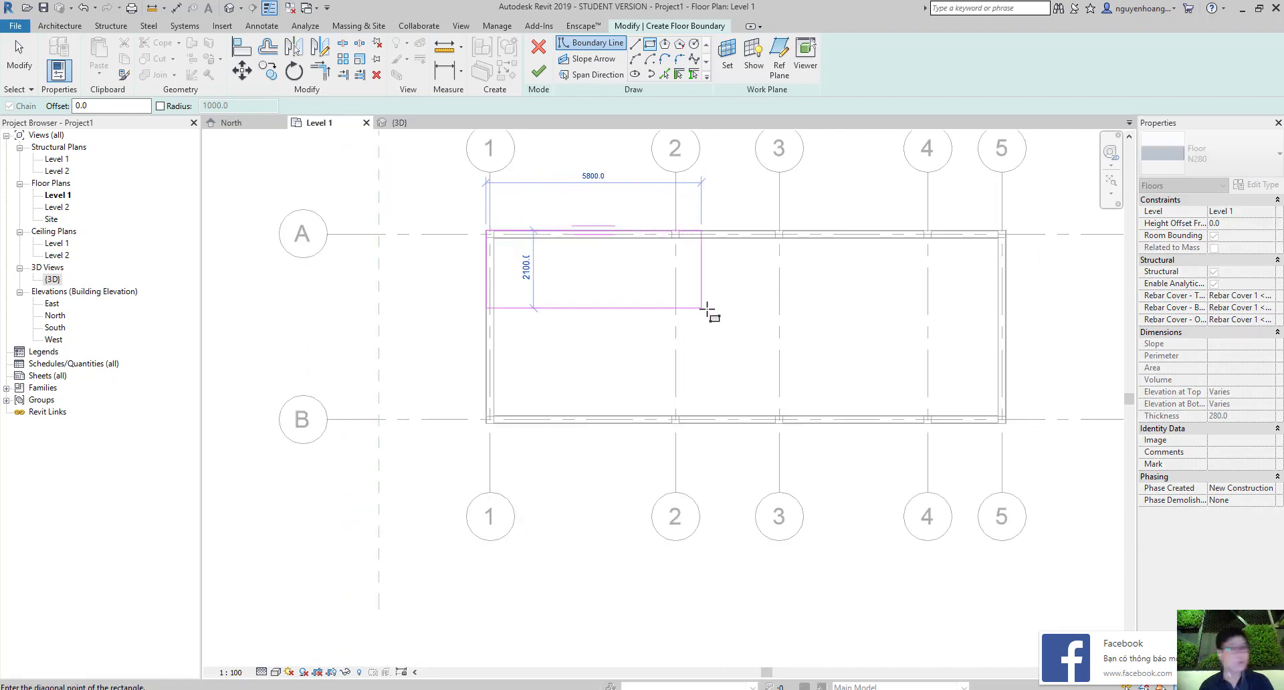
{"action": "scroll", "coordinate": [1000, 420], "scroll_direction": "up", "scroll_amount": 3}
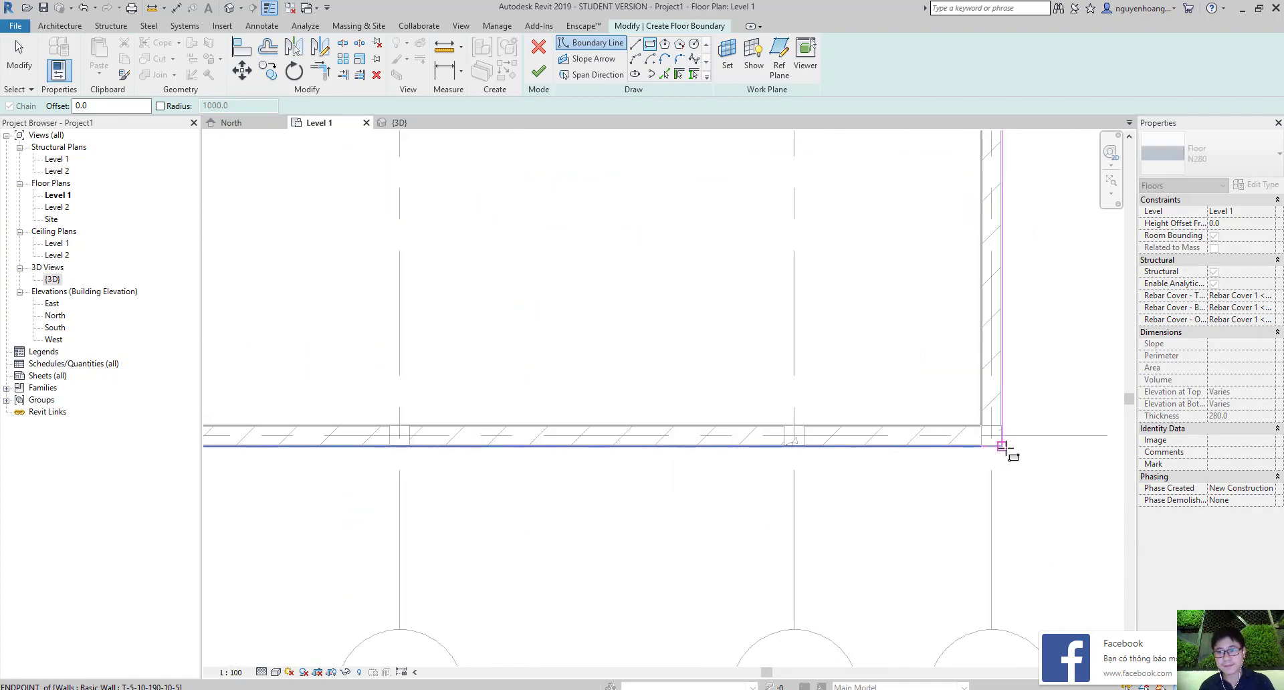
{"action": "left_click", "coordinate": [1000, 445]}
{"action": "left_click", "coordinate": [539, 72]}
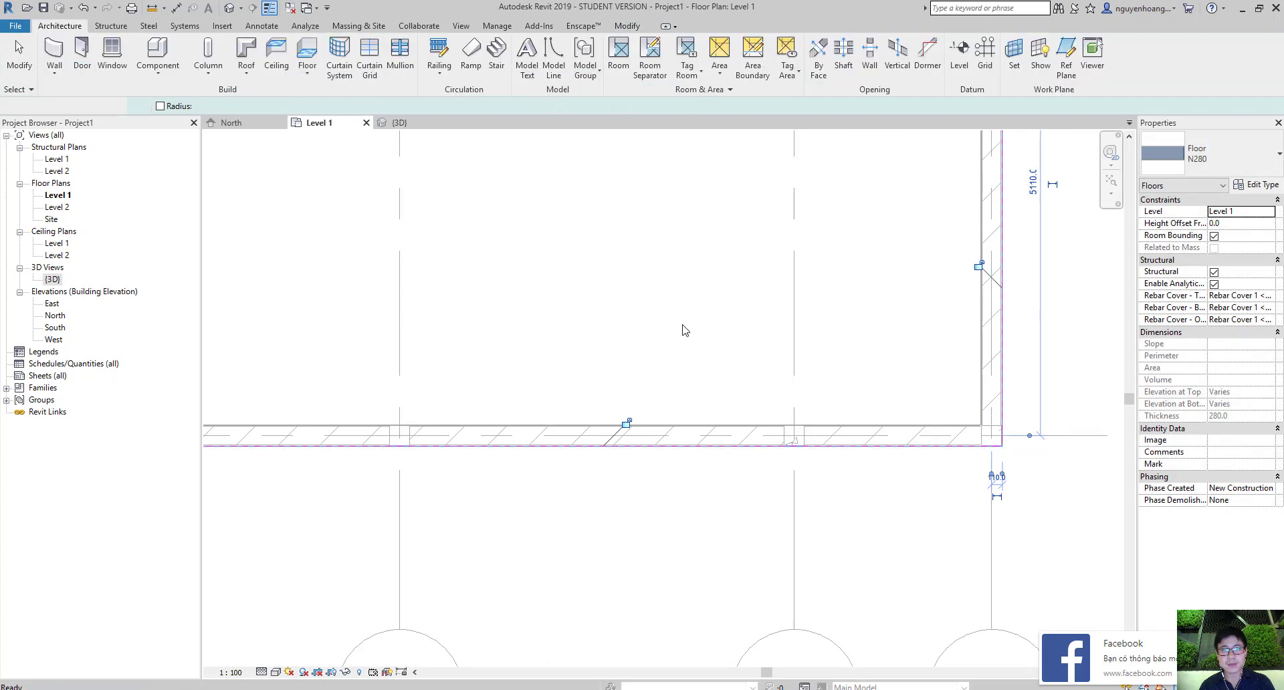
Clear the selection around the new N280 floor slab.
{"action": "scroll", "coordinate": [682, 328], "scroll_direction": "down", "scroll_amount": 2}
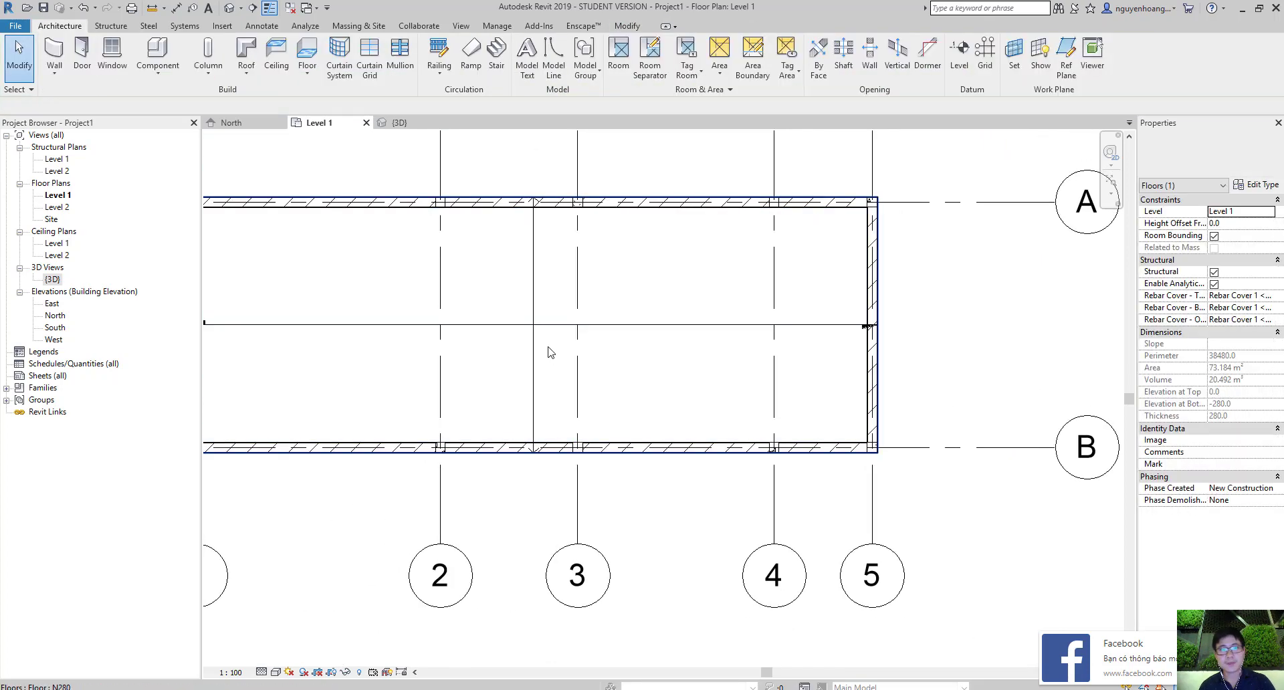
{"action": "left_click", "coordinate": [550, 352]}
{"action": "left_click", "coordinate": [659, 424]}
{"action": "key", "text": "Delete"}
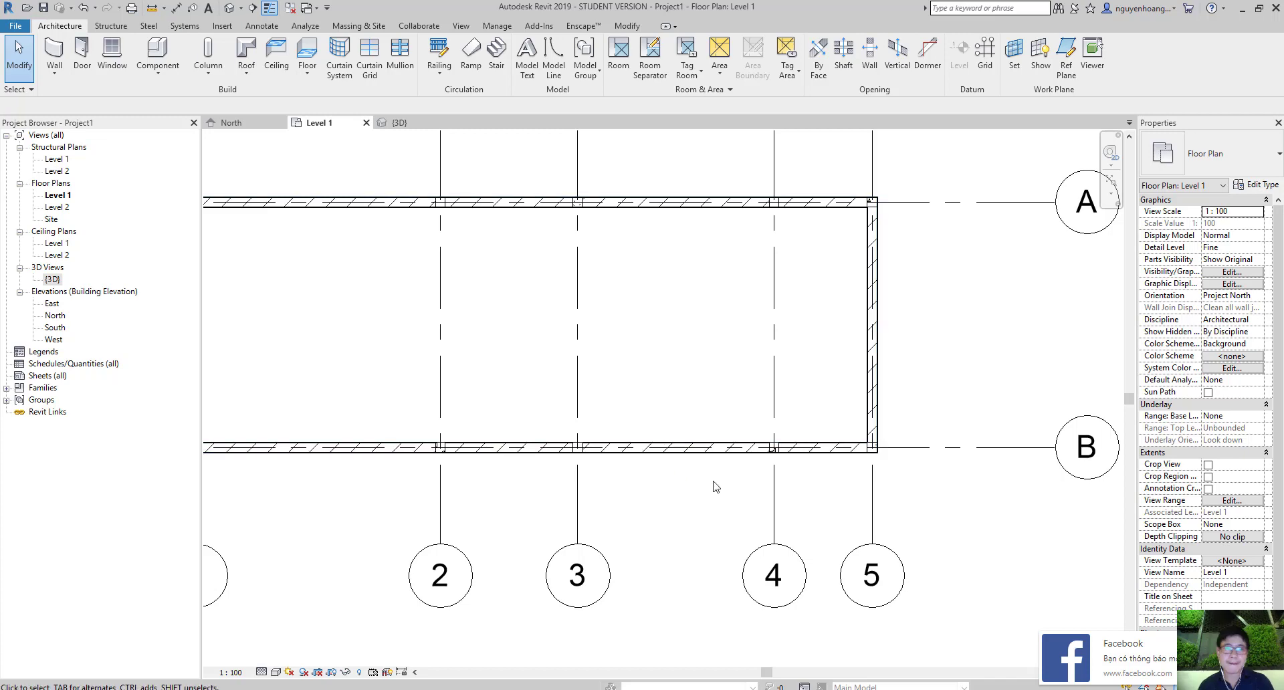
Open the Level 2 floor plan and switch between the Level 1 and Level 2 plans.
{"action": "scroll", "coordinate": [713, 481], "scroll_direction": "down", "scroll_amount": 2}
{"action": "middle_click_drag", "start_coordinate": [290, 238], "coordinate": [281, 203]}
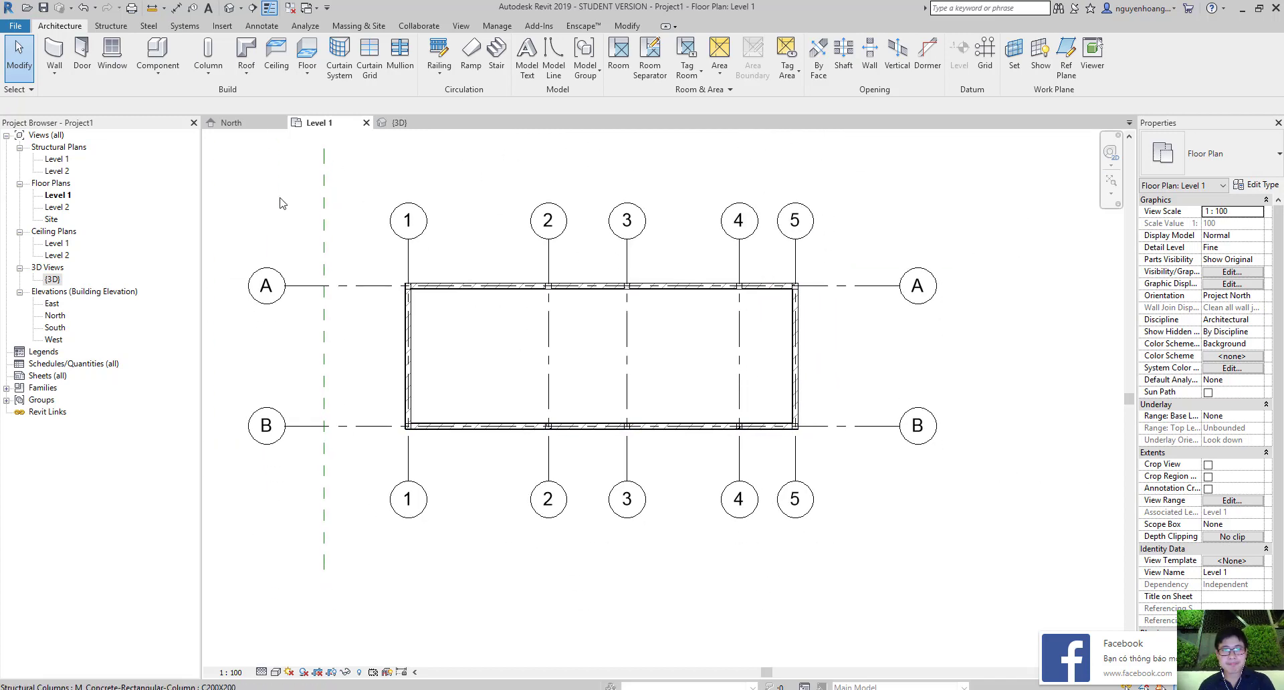
{"action": "double_click", "coordinate": [48, 207]}
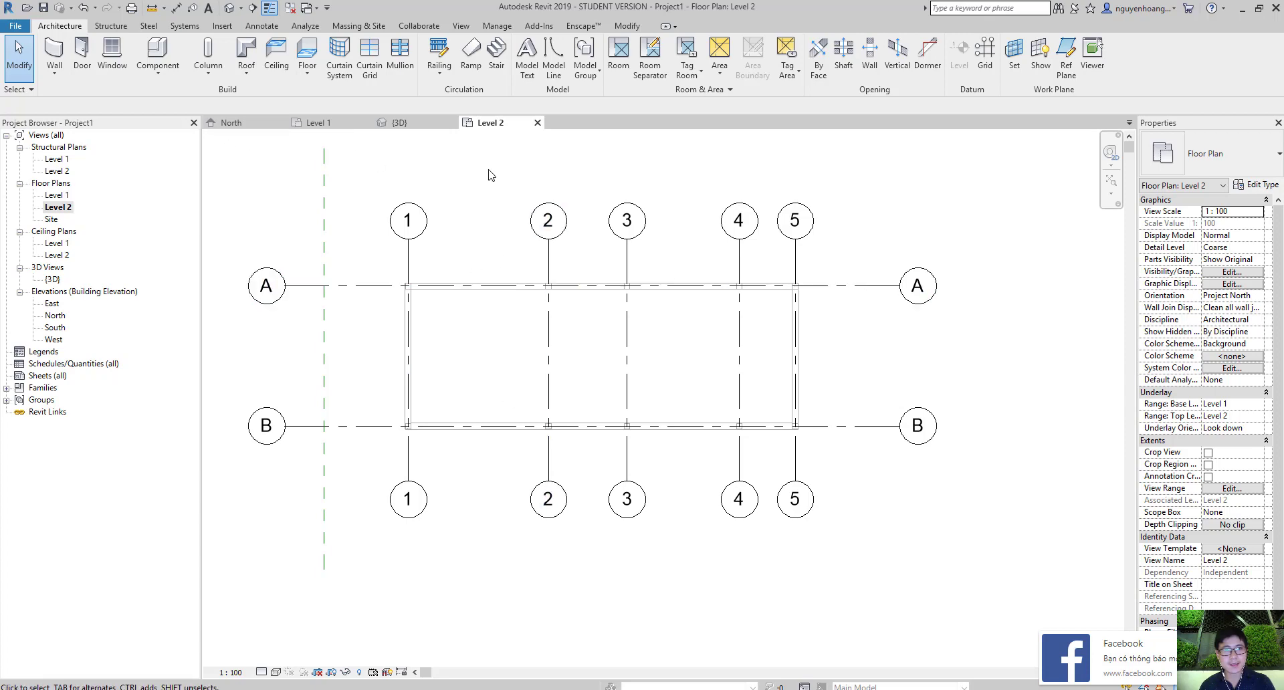
{"action": "left_click", "coordinate": [314, 122]}
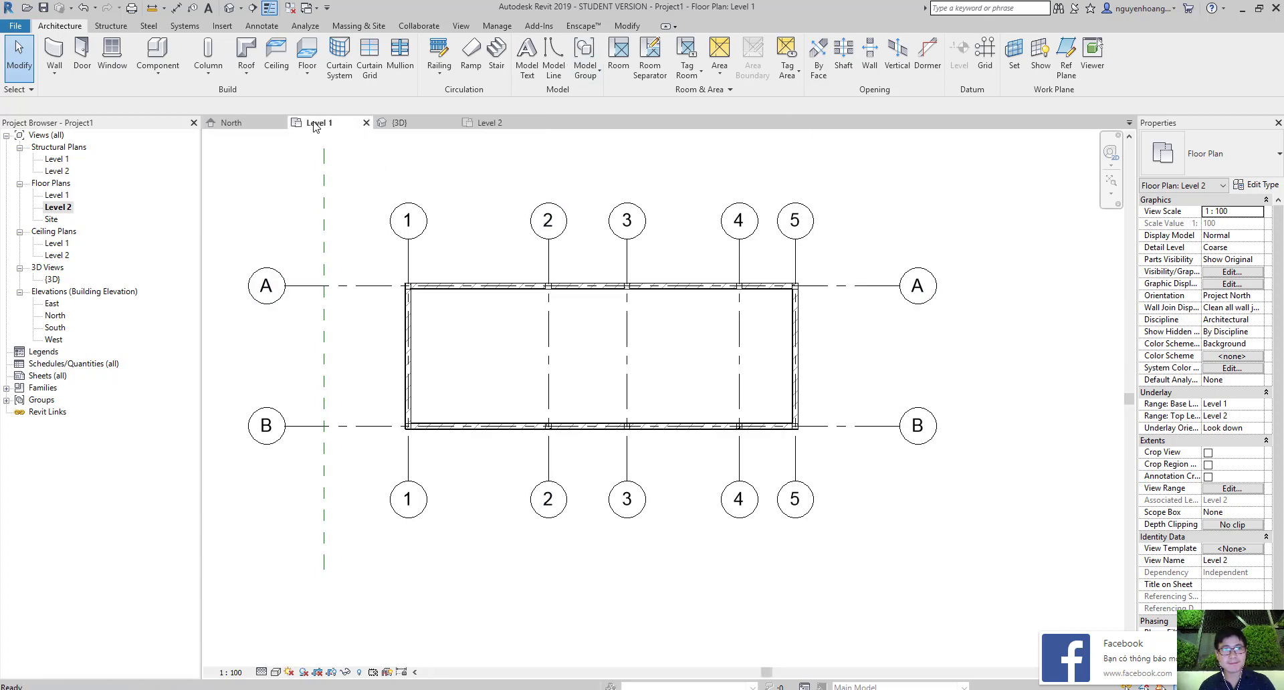
{"action": "left_click", "coordinate": [488, 122]}
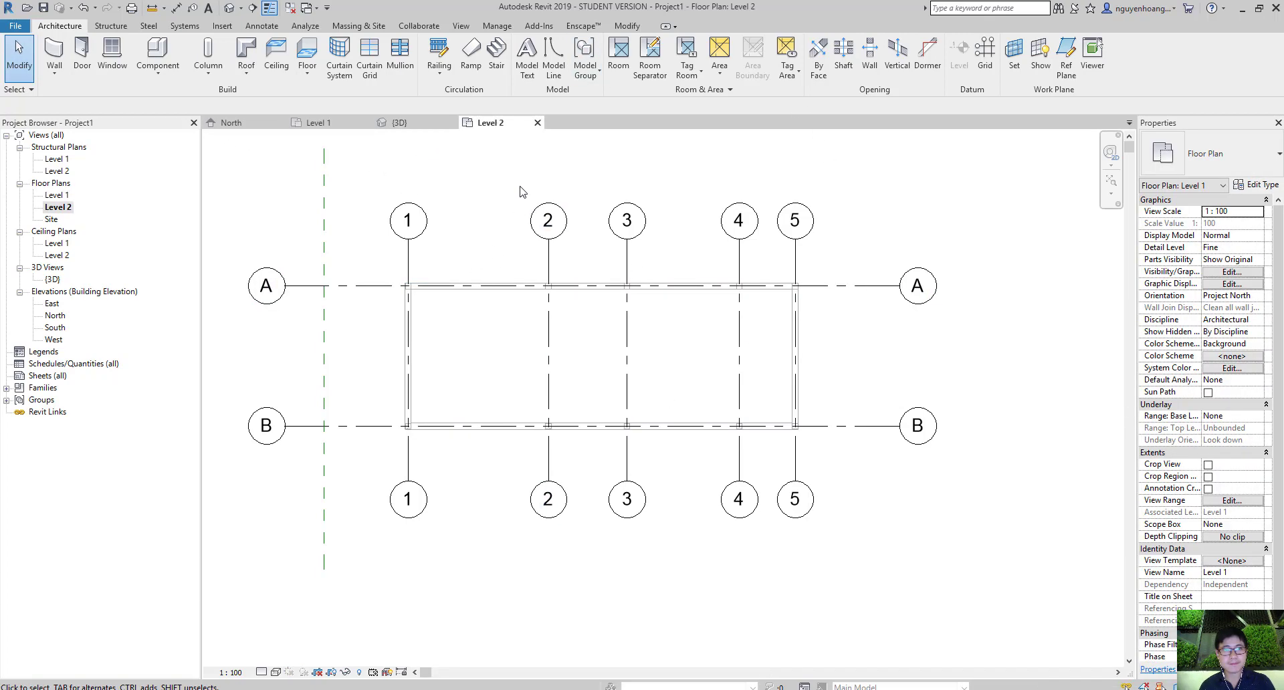
{"action": "scroll", "coordinate": [476, 307], "scroll_direction": "up", "scroll_amount": 3}
{"action": "scroll", "coordinate": [481, 304], "scroll_direction": "down", "scroll_amount": 1}
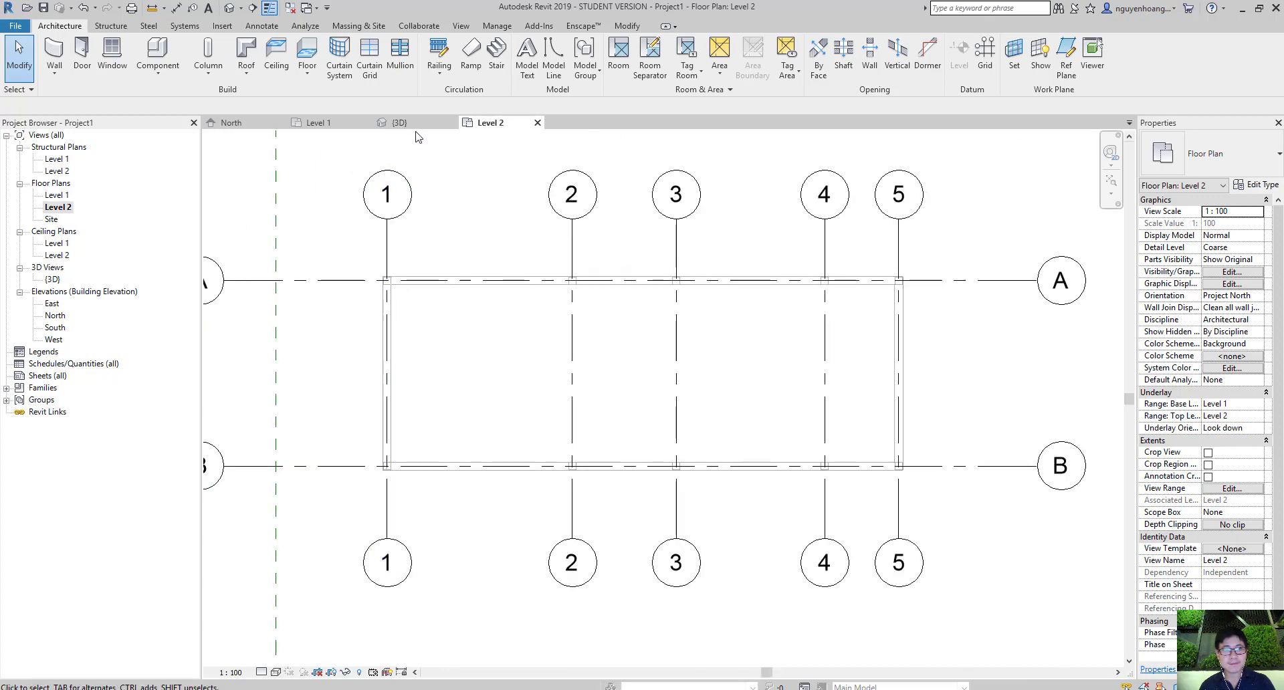
In the 3D view, select the Level 1 floor slab, copy it, and open the Paste options.
{"action": "left_click", "coordinate": [400, 123]}
{"action": "middle_click_drag", "start_coordinate": [927, 409], "coordinate": [684, 365], "text": "shift"}
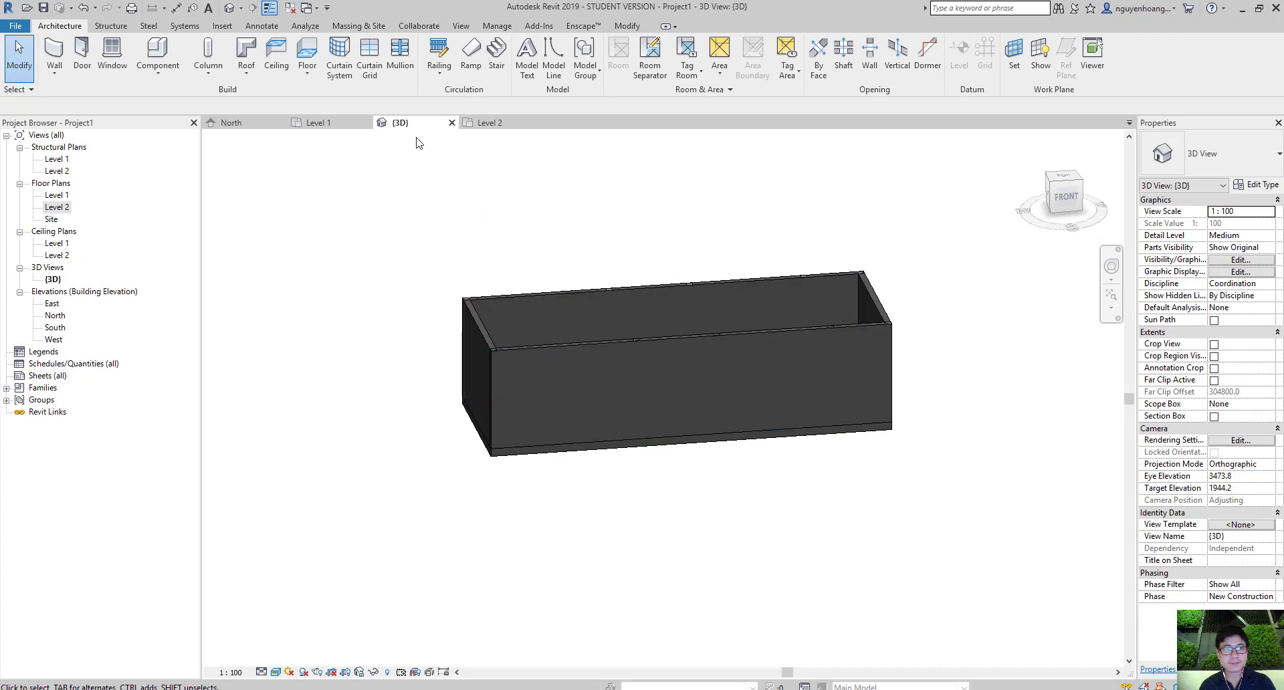
{"action": "middle_click_drag", "start_coordinate": [635, 460], "coordinate": [636, 373], "text": "shift"}
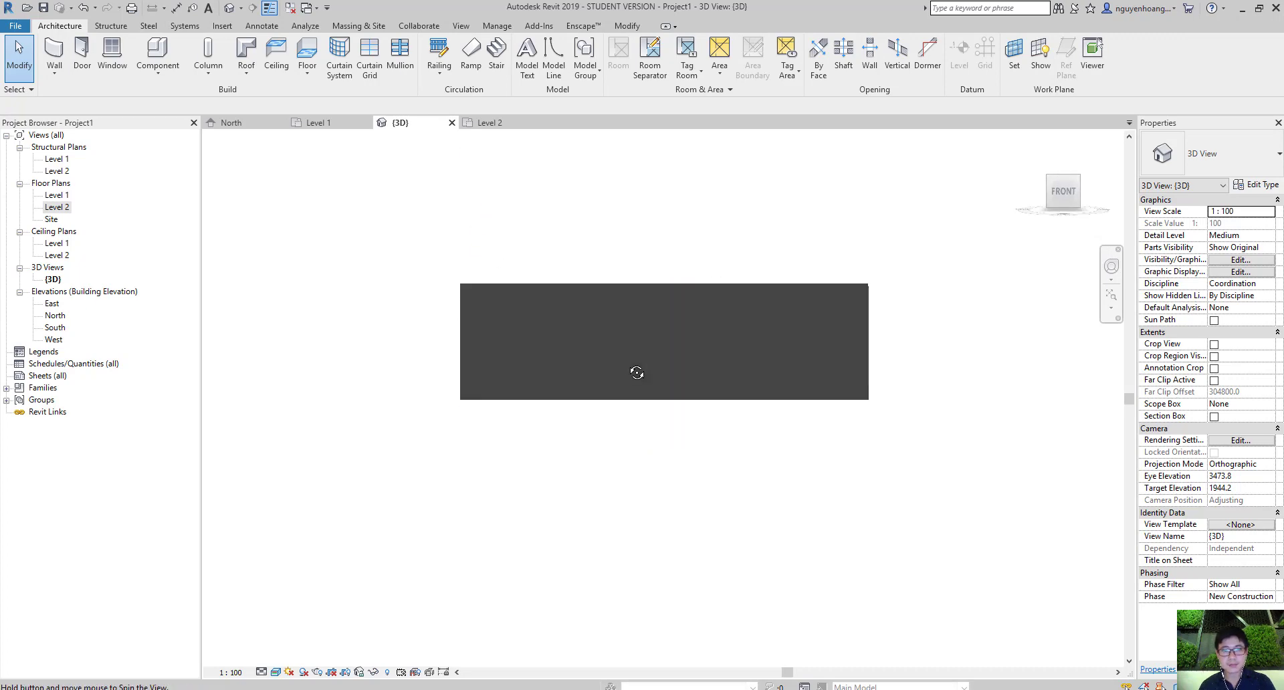
{"action": "left_click", "coordinate": [592, 399]}
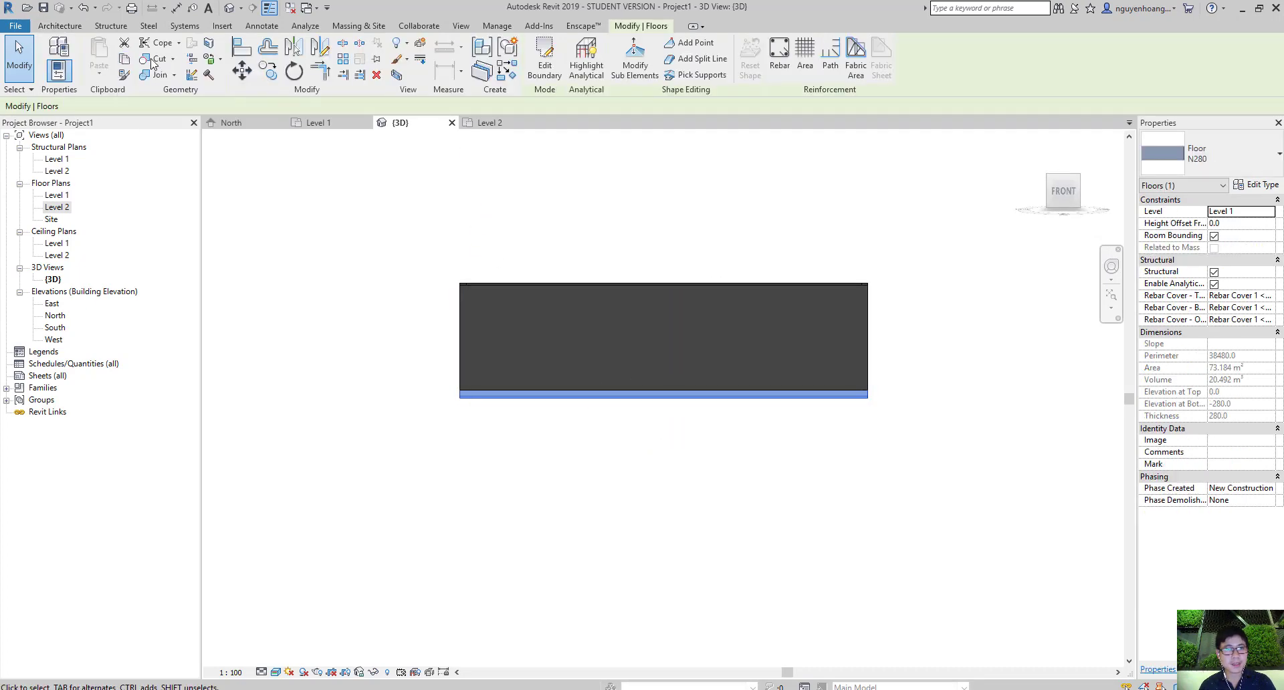
{"action": "left_click", "coordinate": [127, 65]}
{"action": "left_click", "coordinate": [99, 73]}
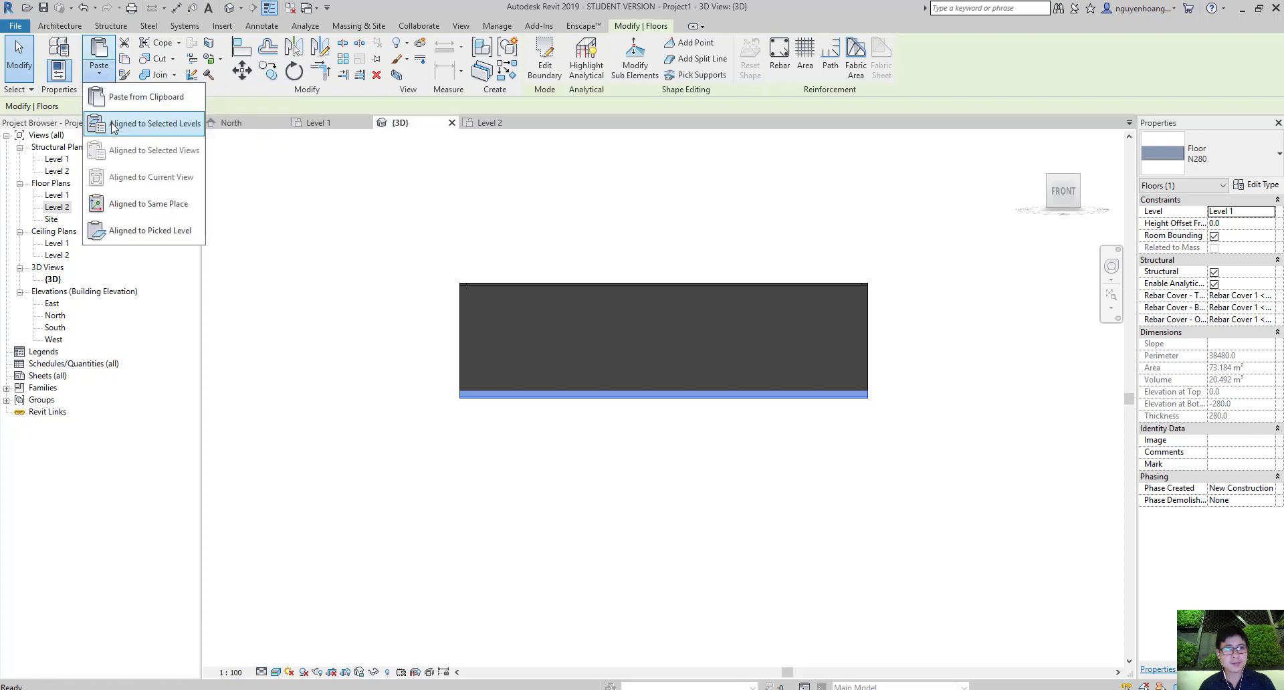
Paste the floor aligned to the selected level, Level 2.
{"action": "left_click", "coordinate": [143, 122]}
{"action": "left_click", "coordinate": [230, 238]}
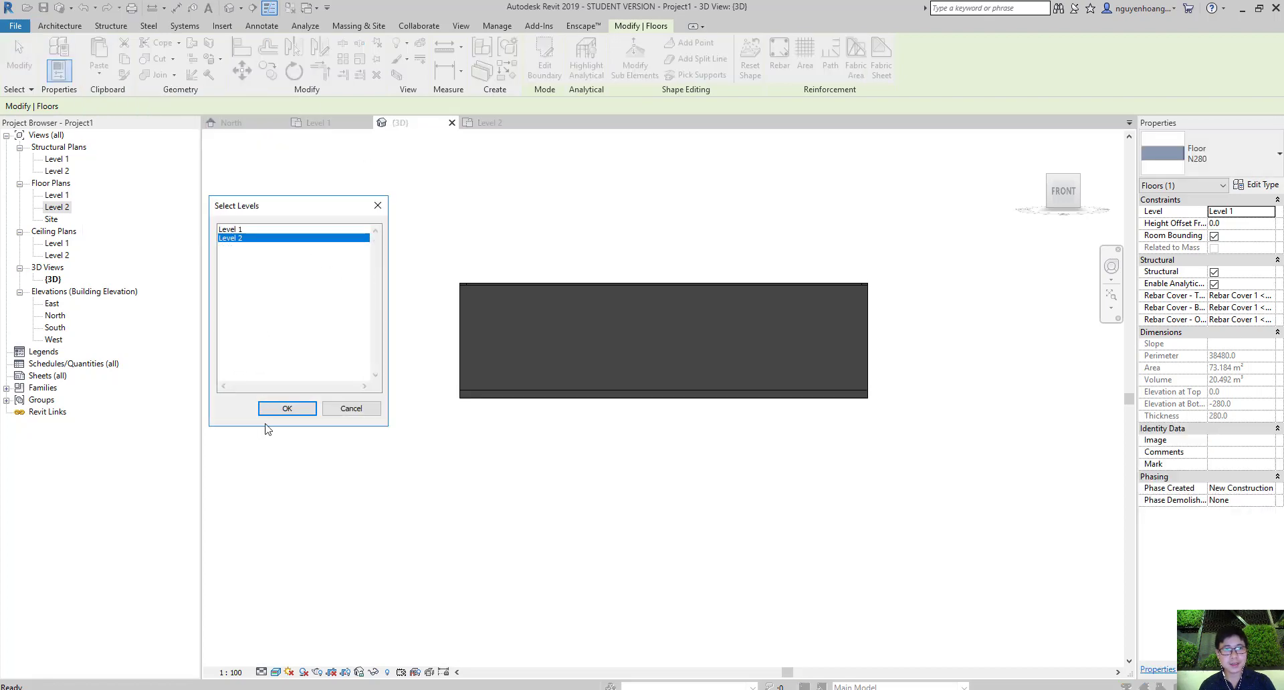
{"action": "left_click", "coordinate": [301, 404]}
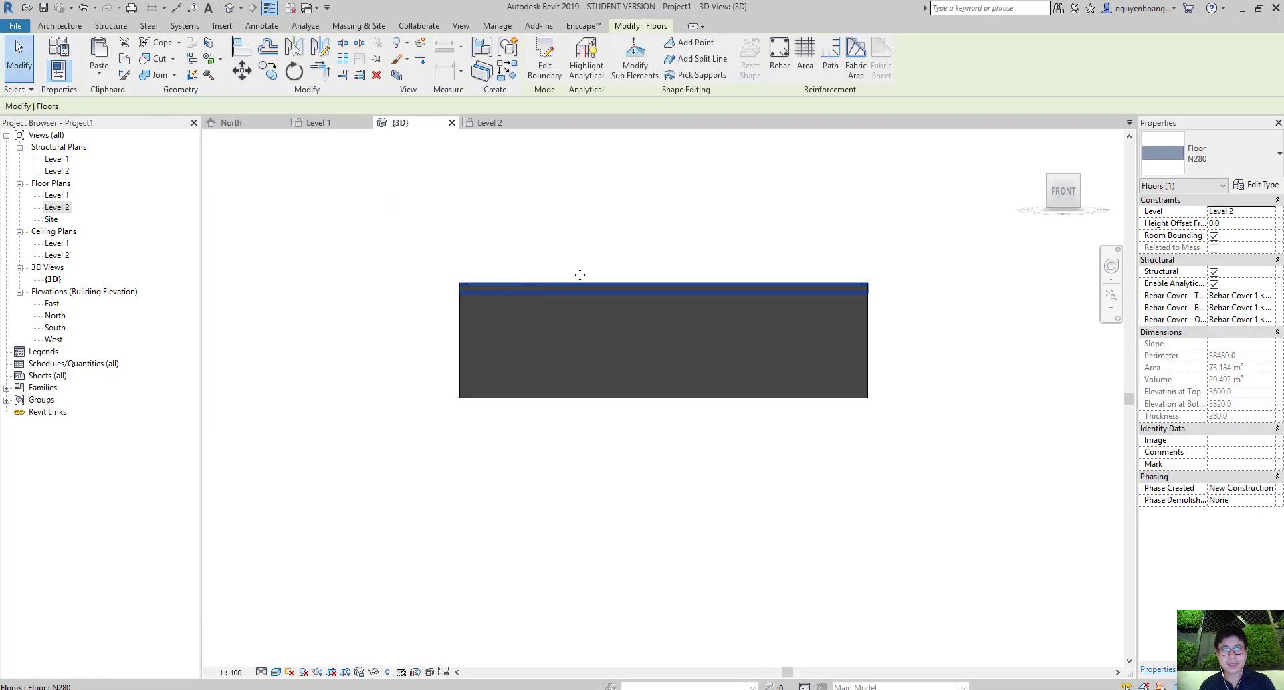
Keep the pasted floor's type as N280 and orbit the model to an oblique view.
{"action": "left_click", "coordinate": [1276, 169]}
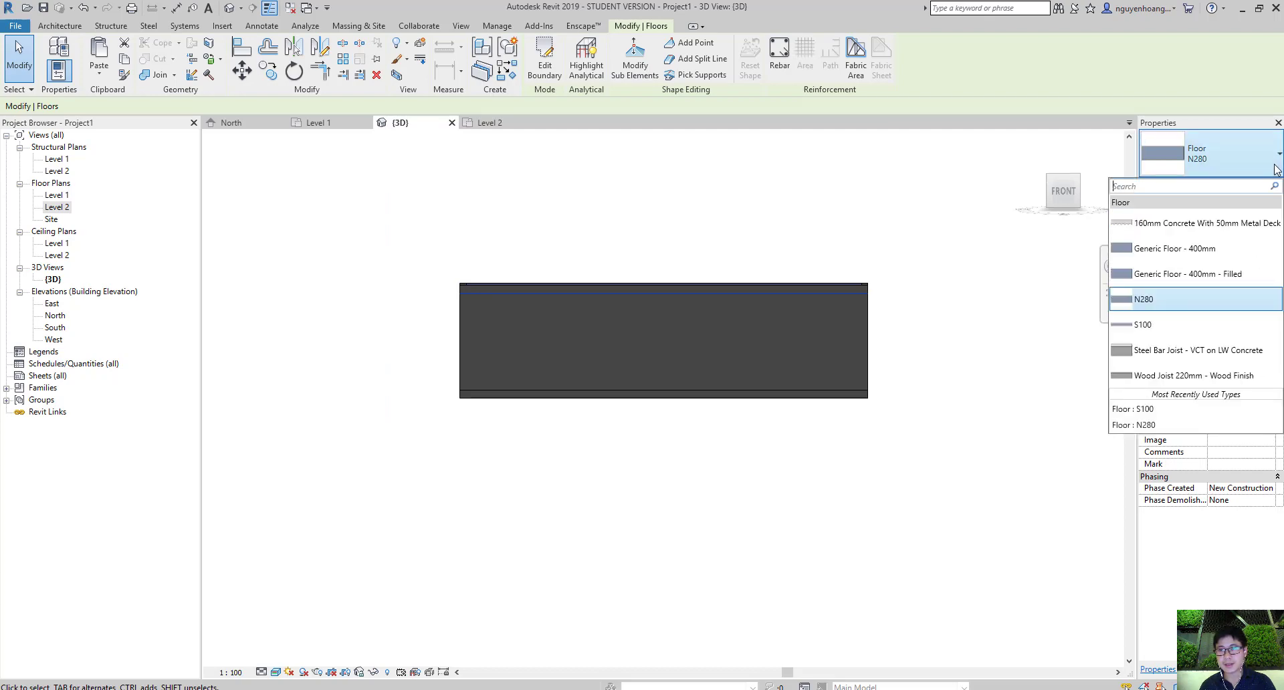
{"action": "left_click", "coordinate": [1171, 292]}
{"action": "left_click", "coordinate": [1025, 375]}
{"action": "mouse_move", "coordinate": [906, 278]}
{"action": "middle_mouse_down", "text": "shift"}
{"action": "mouse_move", "coordinate": [964, 443]}
{"action": "mouse_move", "coordinate": [773, 438]}
{"action": "mouse_move", "coordinate": [813, 392]}
{"action": "mouse_move", "coordinate": [809, 314]}
{"action": "middle_mouse_up", "text": "shift"}
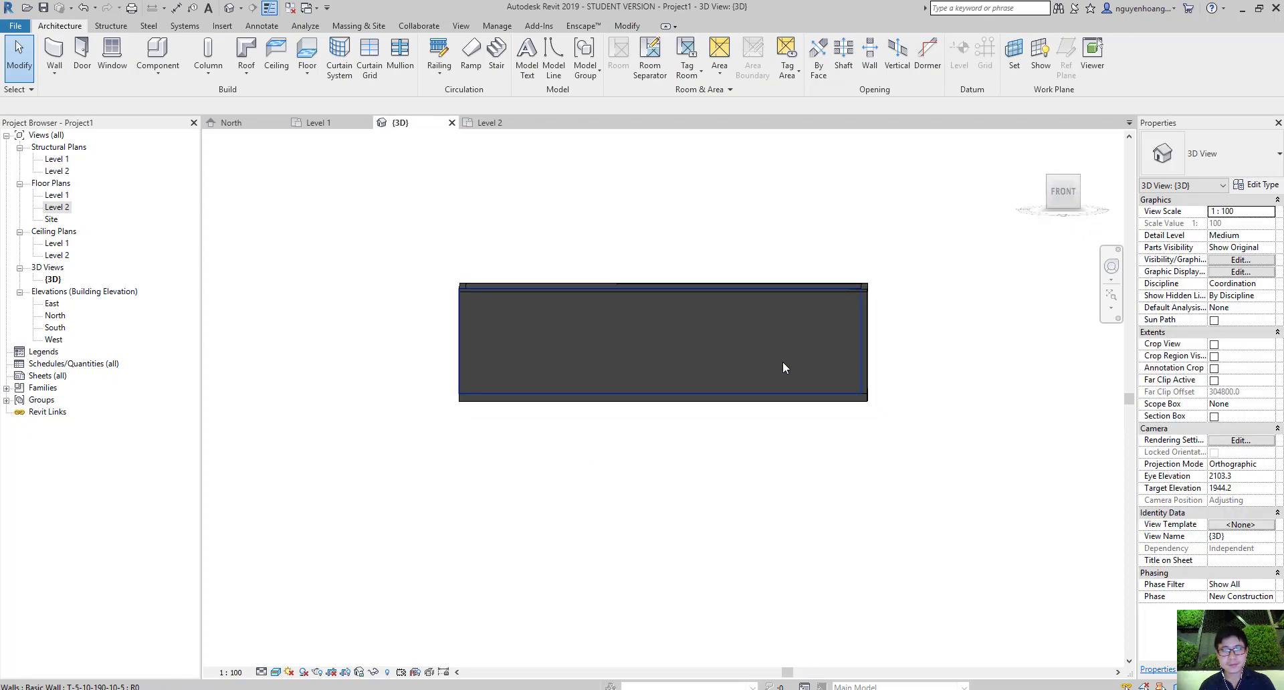
{"action": "mouse_move", "coordinate": [784, 367]}
{"action": "middle_mouse_down", "text": "shift"}
{"action": "mouse_move", "coordinate": [796, 410]}
{"action": "mouse_move", "coordinate": [653, 430]}
{"action": "mouse_move", "coordinate": [740, 414]}
{"action": "mouse_move", "coordinate": [474, 174]}
{"action": "middle_mouse_up", "text": "shift"}
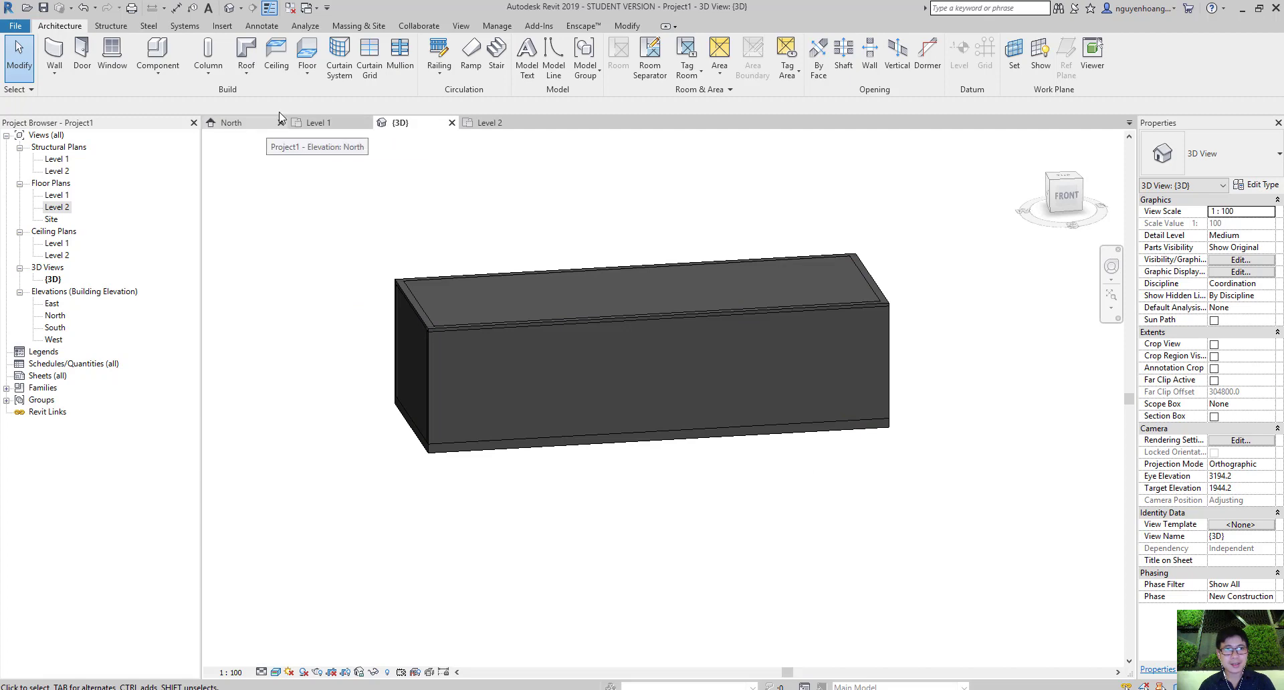
On the Level 1 plan, dismiss the Model Text prompt and start a sketched stair.
{"action": "left_click", "coordinate": [327, 122]}
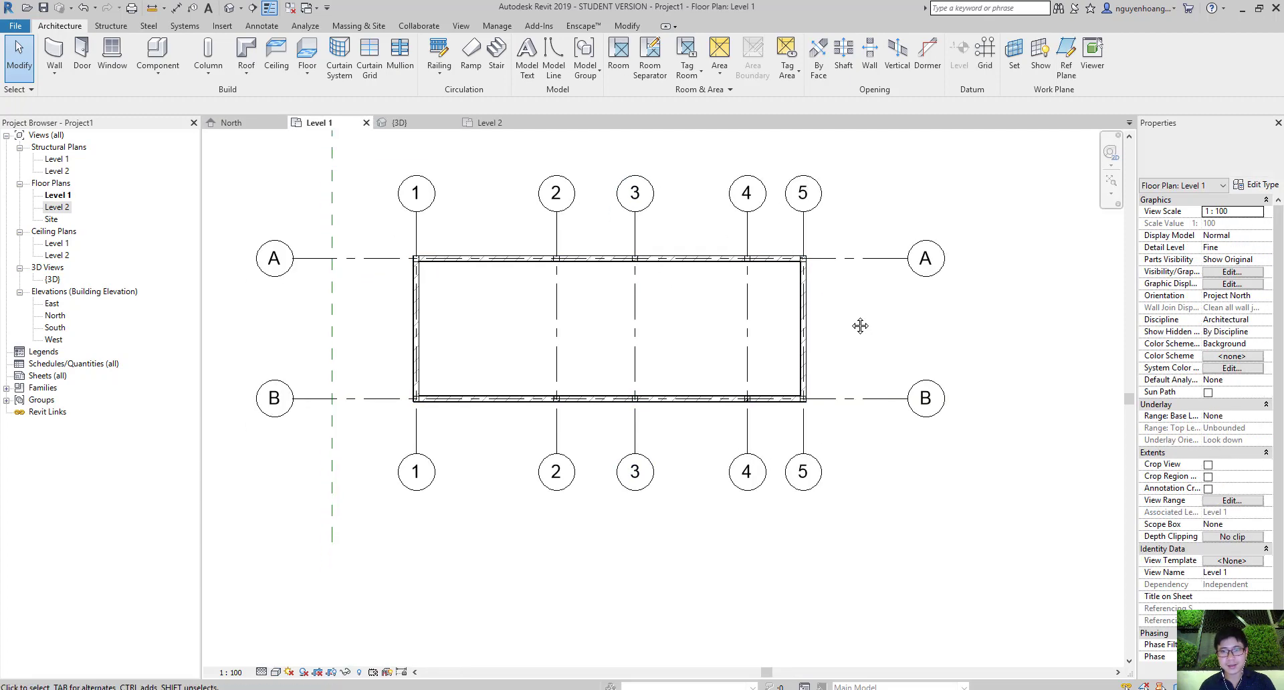
{"action": "scroll", "coordinate": [554, 276], "scroll_direction": "up", "scroll_amount": 3}
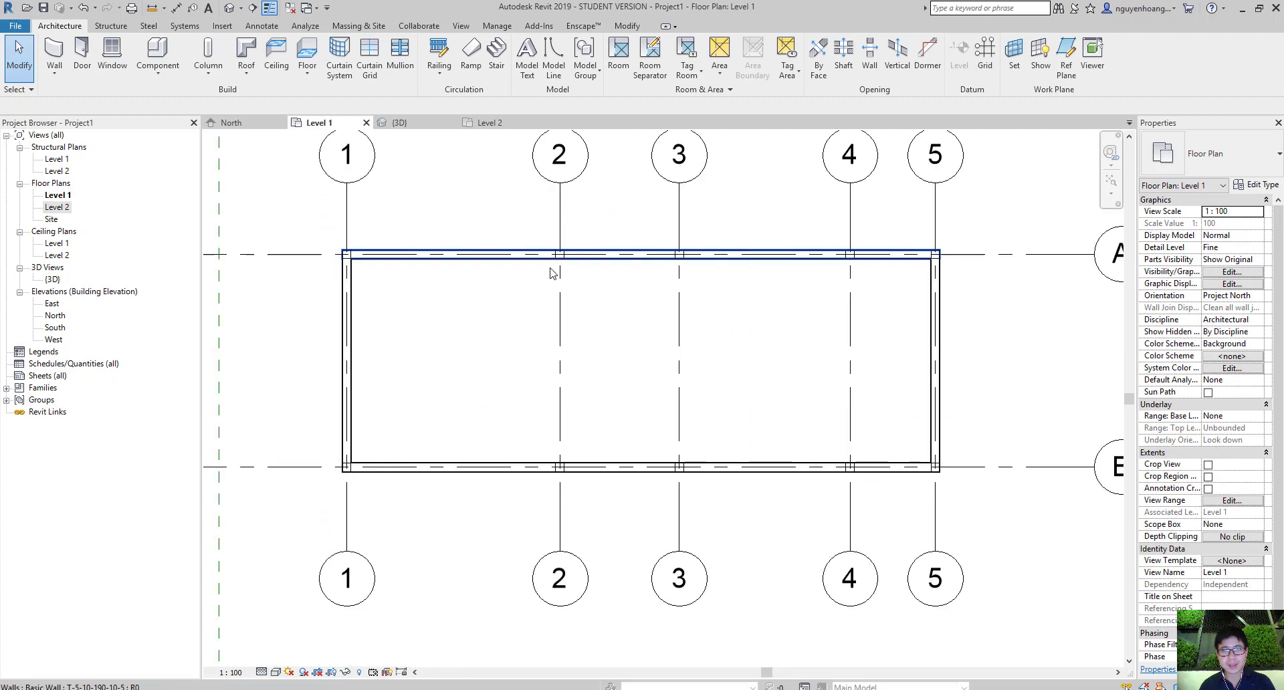
{"action": "scroll", "coordinate": [630, 274], "scroll_direction": "up", "scroll_amount": 1}
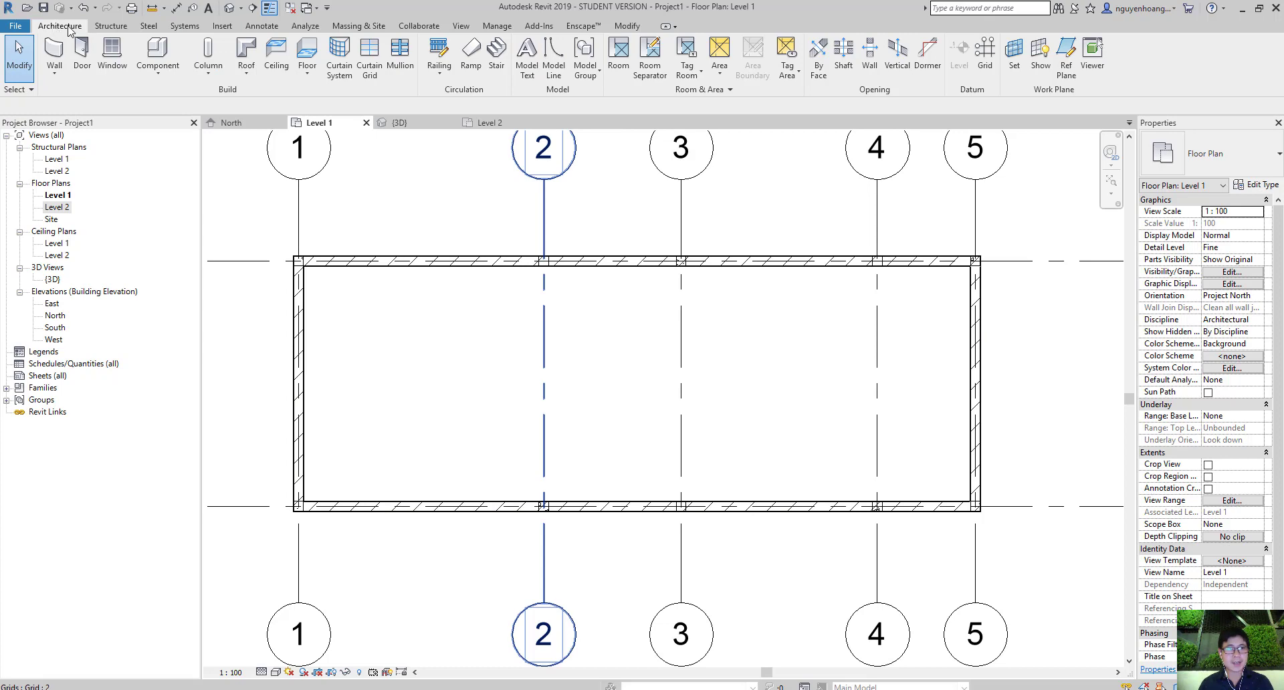
{"action": "left_click", "coordinate": [527, 59]}
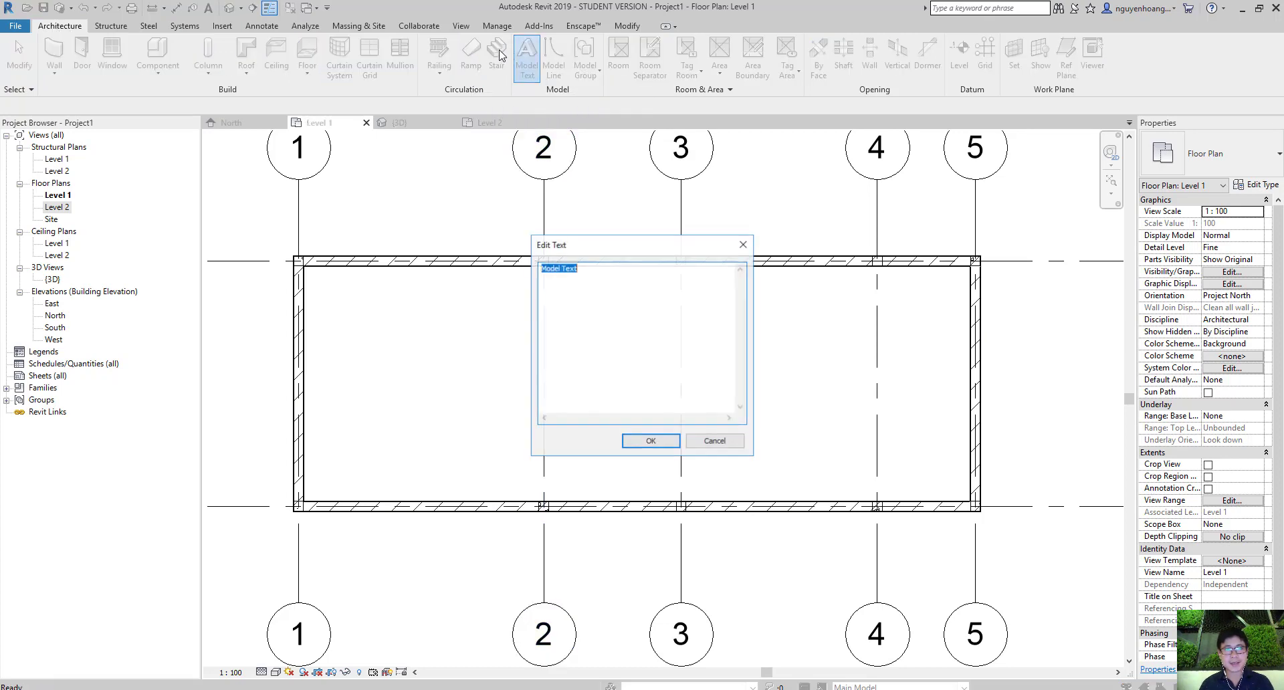
{"action": "left_click", "coordinate": [734, 442]}
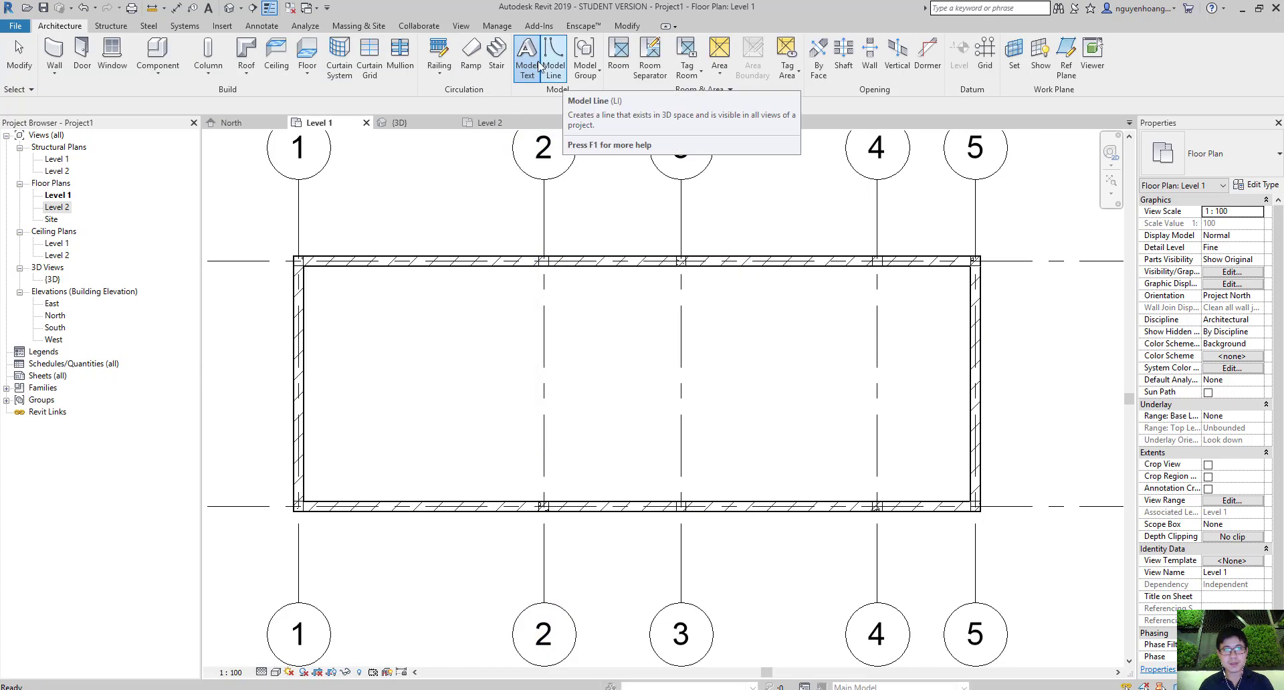
{"action": "left_click", "coordinate": [496, 57]}
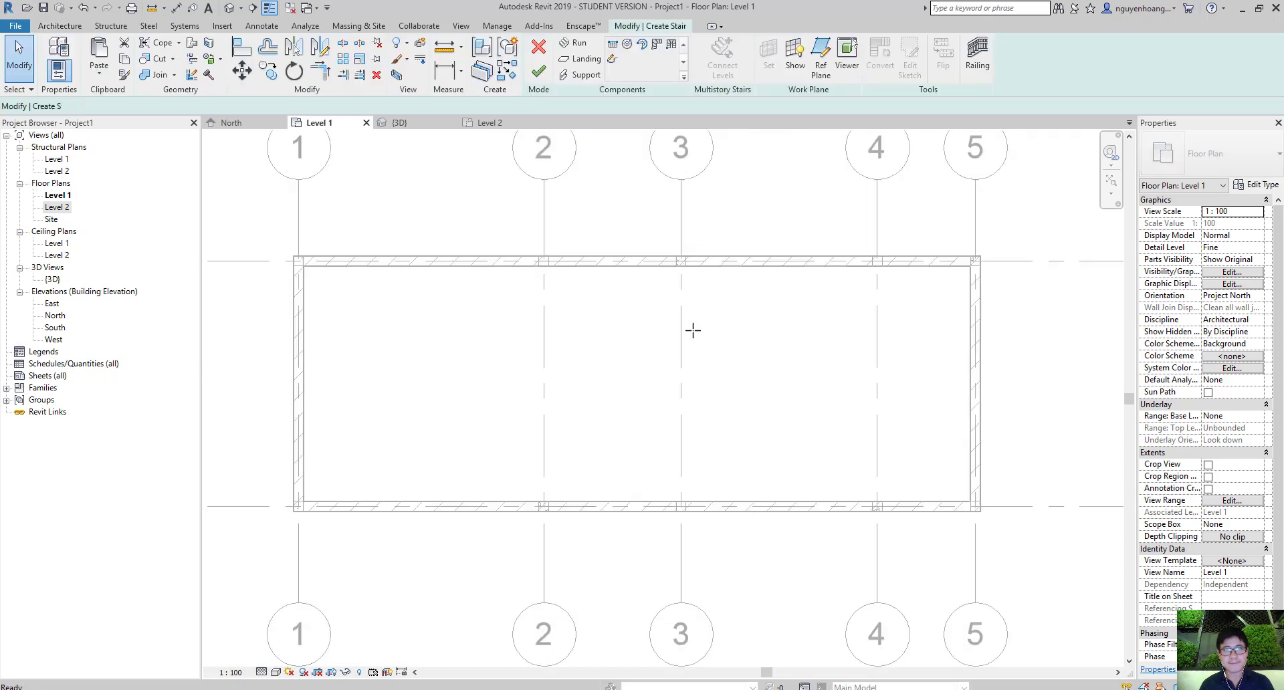
{"action": "left_click", "coordinate": [611, 61]}
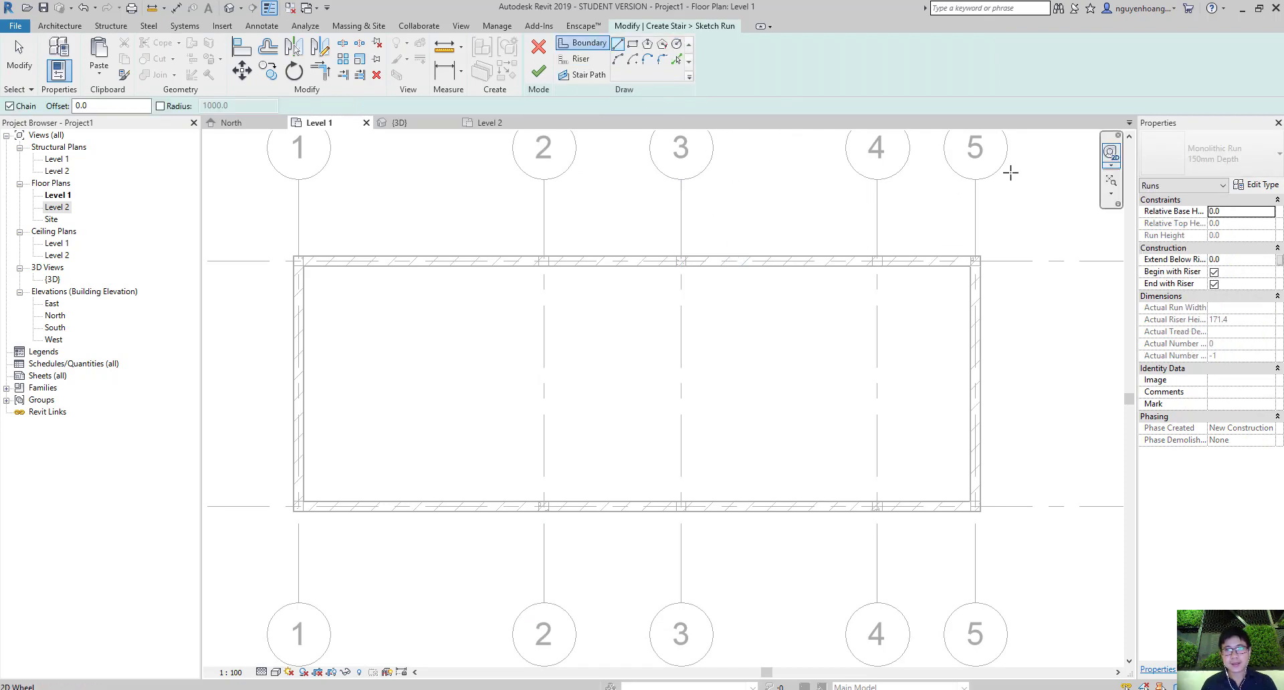
Pick stair boundary lines and stretch two side lines down from the top wall, one by 3100.
{"action": "left_click", "coordinate": [587, 51]}
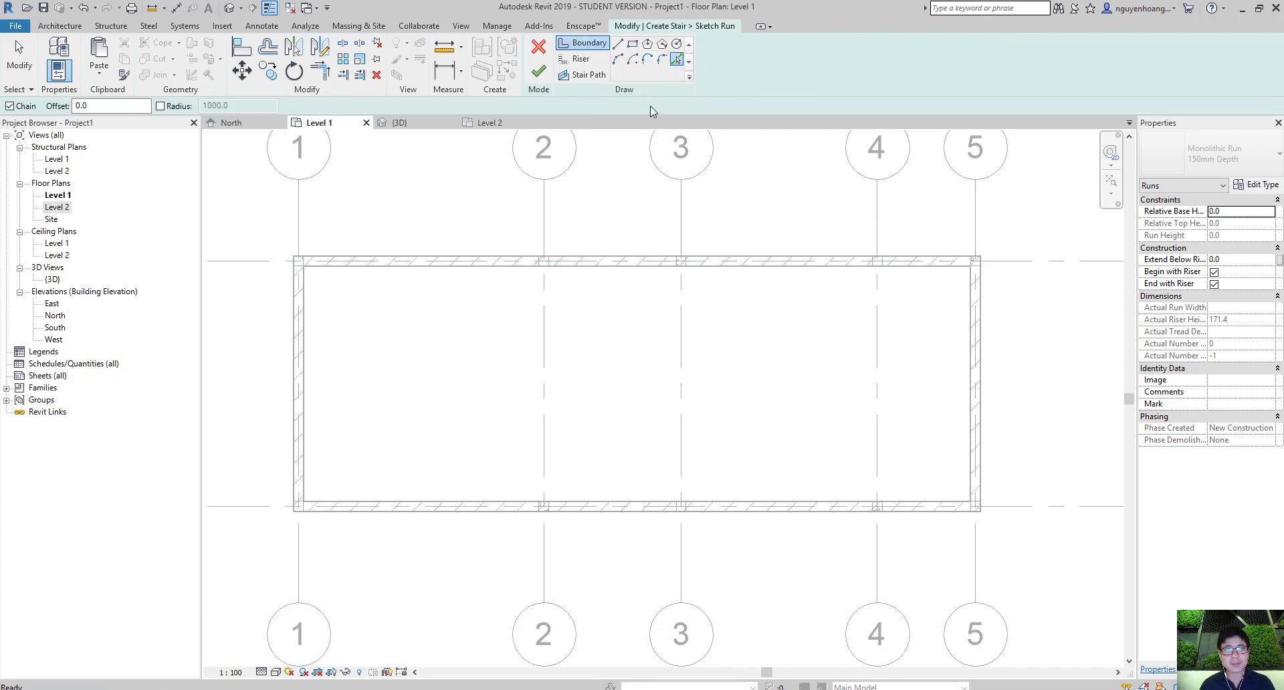
{"action": "scroll", "coordinate": [575, 275], "scroll_direction": "up", "scroll_amount": 2}
{"action": "scroll", "coordinate": [551, 271], "scroll_direction": "up", "scroll_amount": 3}
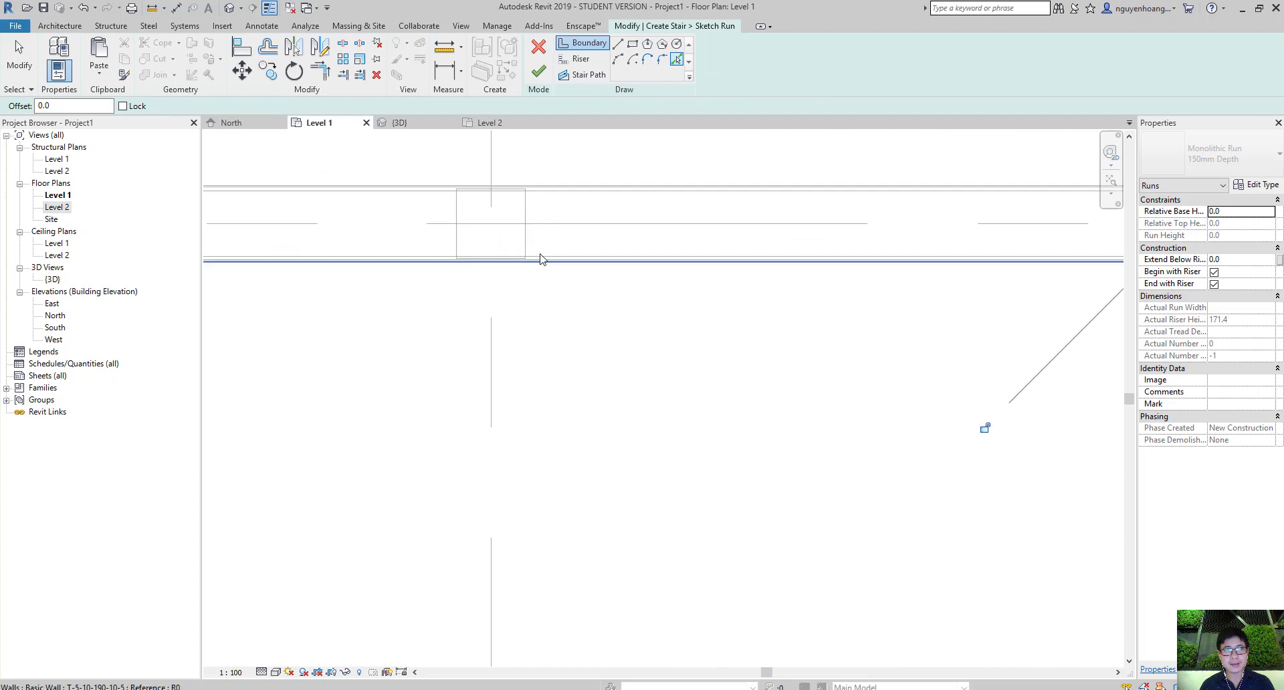
{"action": "left_click_drag", "start_coordinate": [526, 264], "coordinate": [534, 634]}
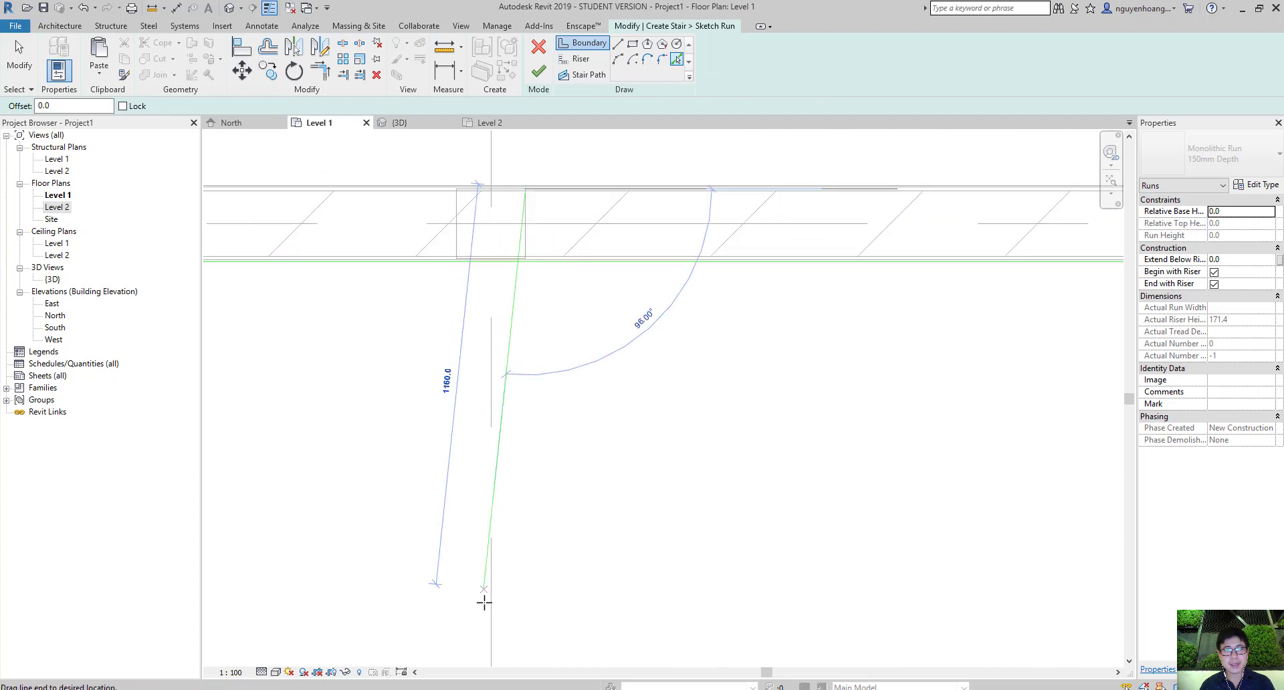
{"action": "left_click", "coordinate": [530, 635]}
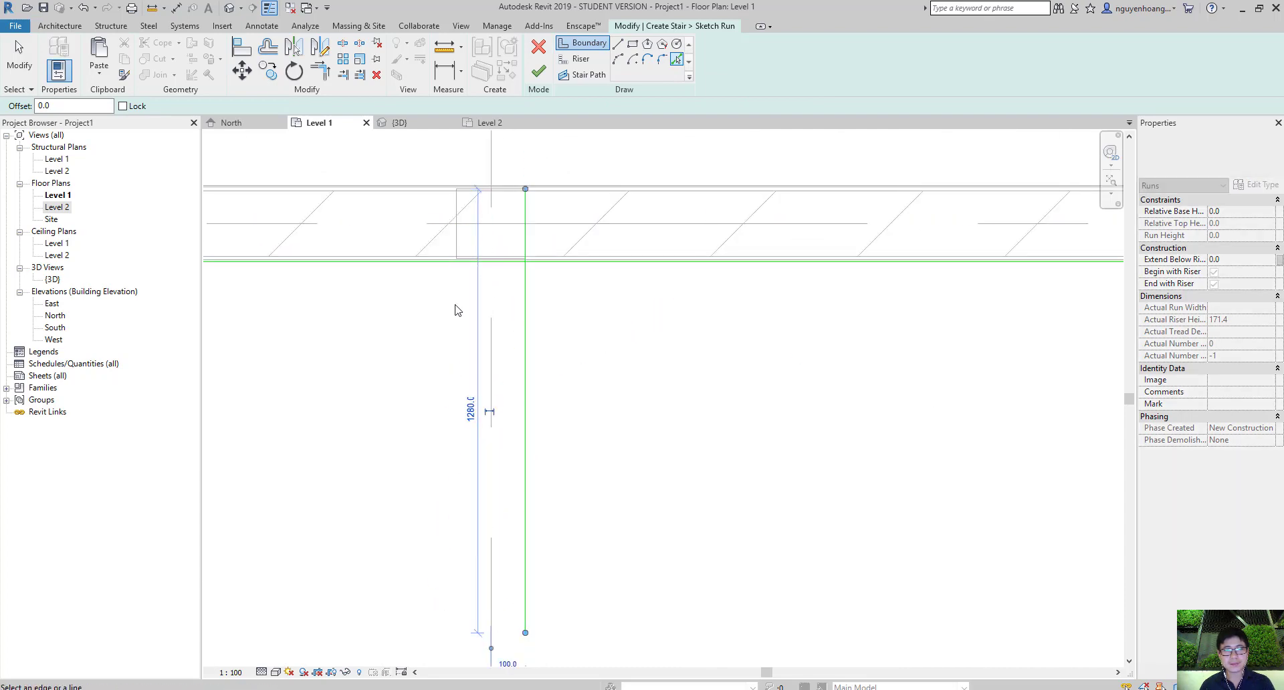
{"action": "scroll", "coordinate": [454, 310], "scroll_direction": "down", "scroll_amount": 3}
{"action": "scroll", "coordinate": [775, 288], "scroll_direction": "up", "scroll_amount": 2}
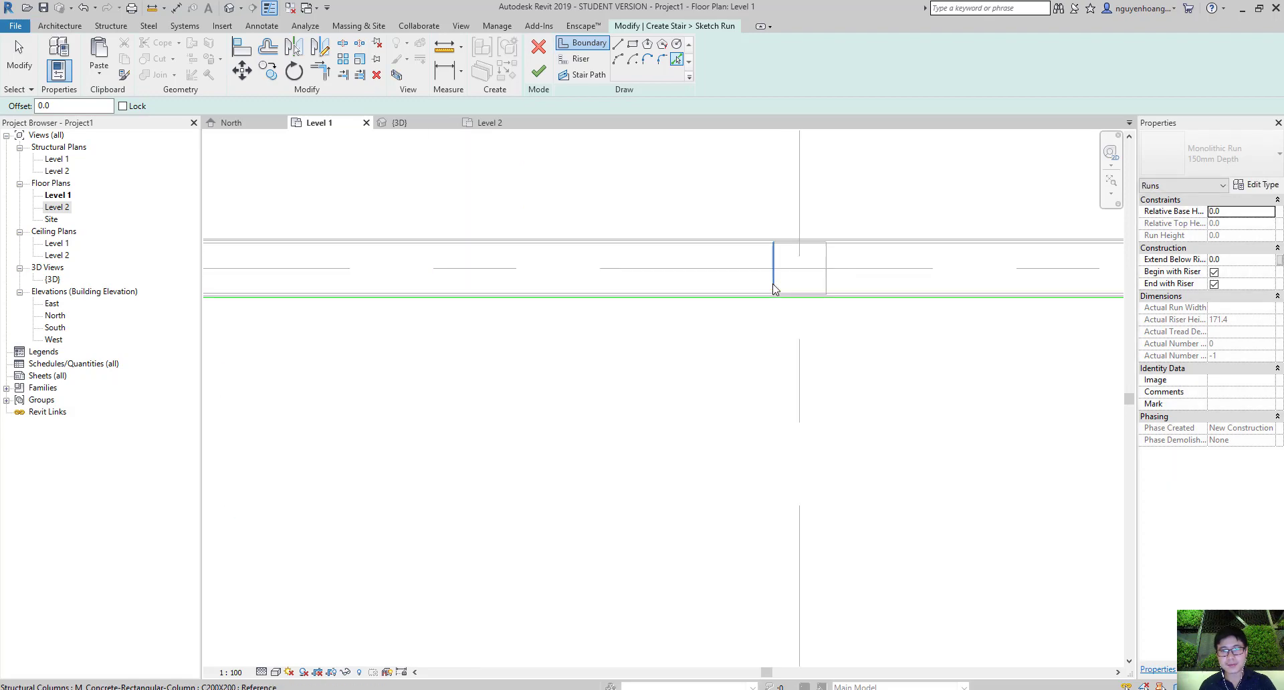
{"action": "scroll", "coordinate": [774, 290], "scroll_direction": "down", "scroll_amount": 2}
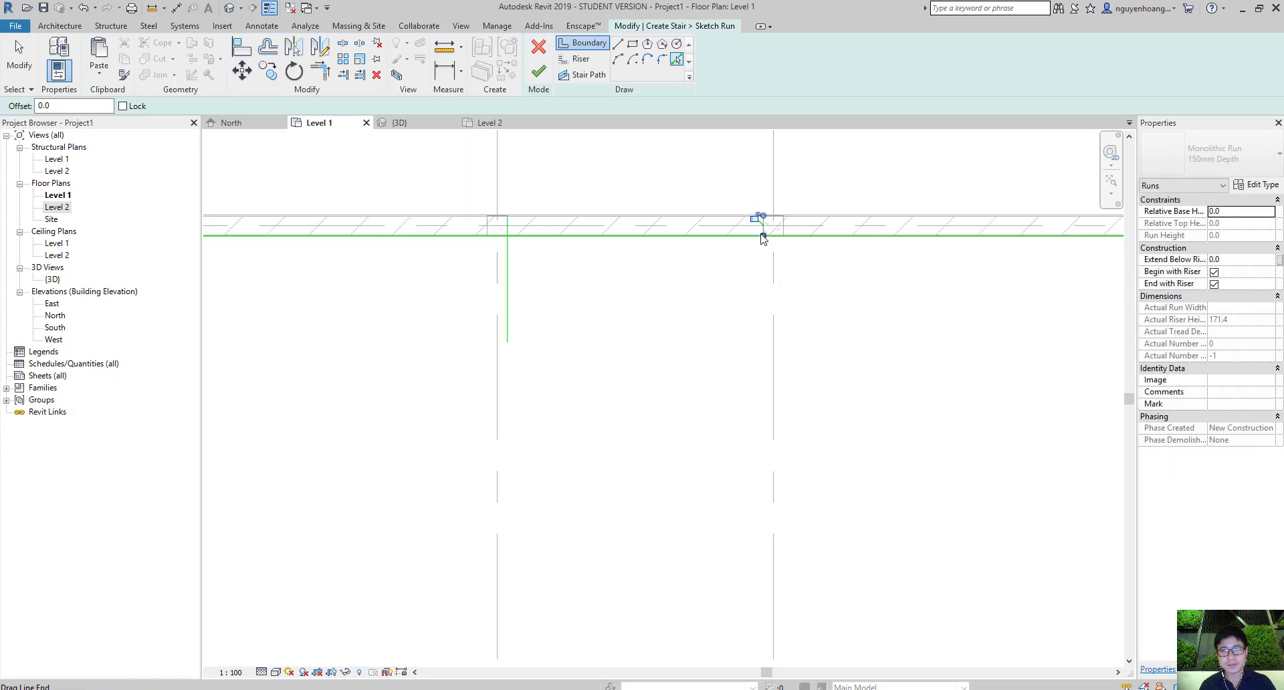
{"action": "left_click_drag", "start_coordinate": [764, 240], "coordinate": [761, 520]}
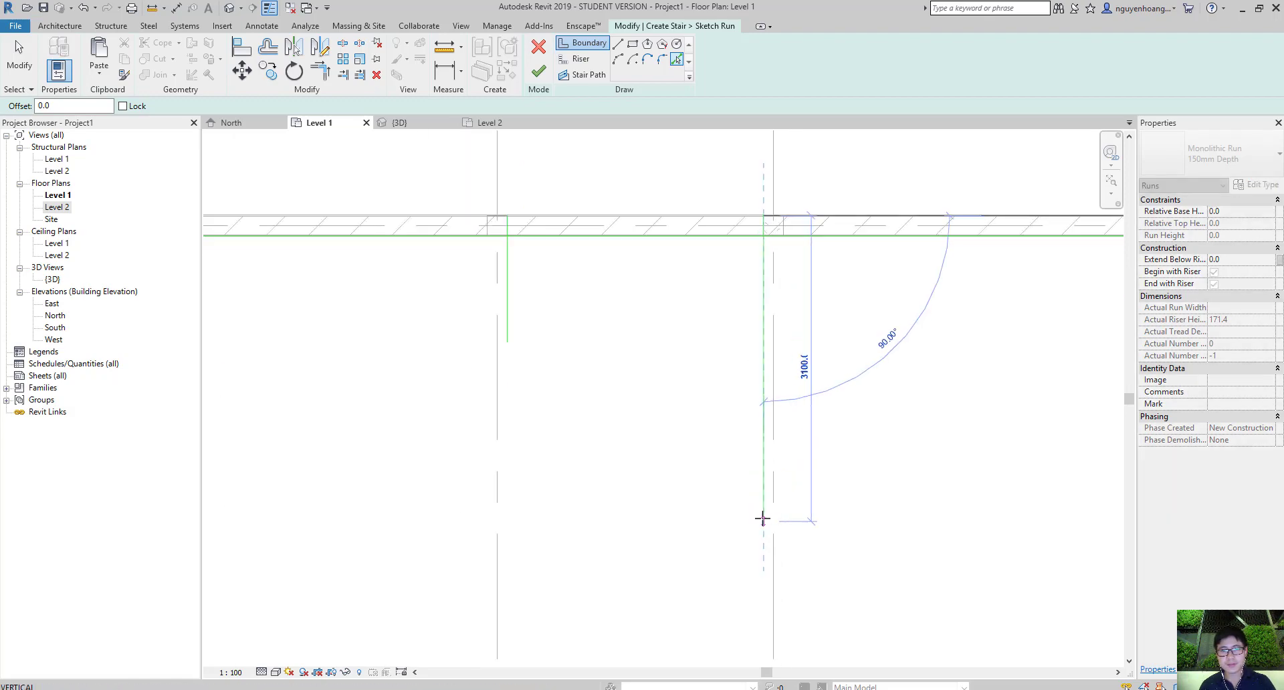
{"action": "left_click", "coordinate": [762, 519]}
{"action": "key", "text": "Escape"}
{"action": "key", "text": "Escape"}
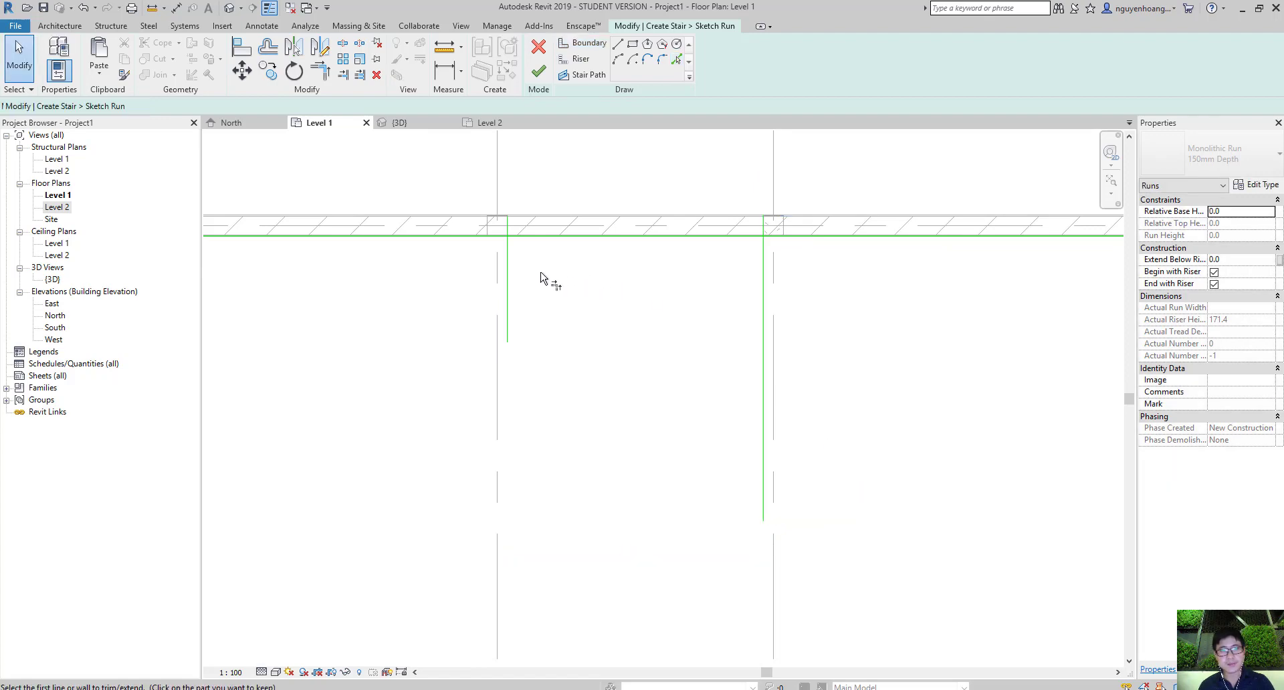
Trim the wall-side line to a corner and stretch the left side line to match the right.
{"action": "left_click", "coordinate": [509, 274]}
{"action": "left_click", "coordinate": [676, 245]}
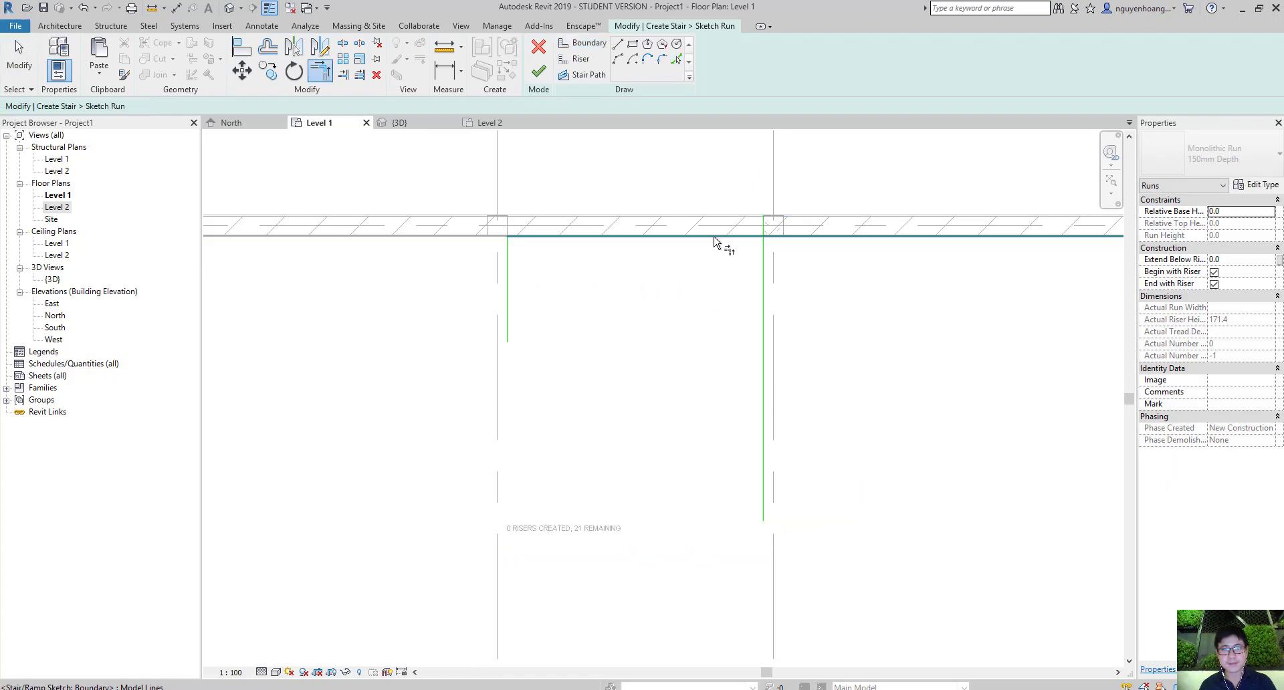
{"action": "key", "text": "Escape"}
{"action": "left_click", "coordinate": [507, 310]}
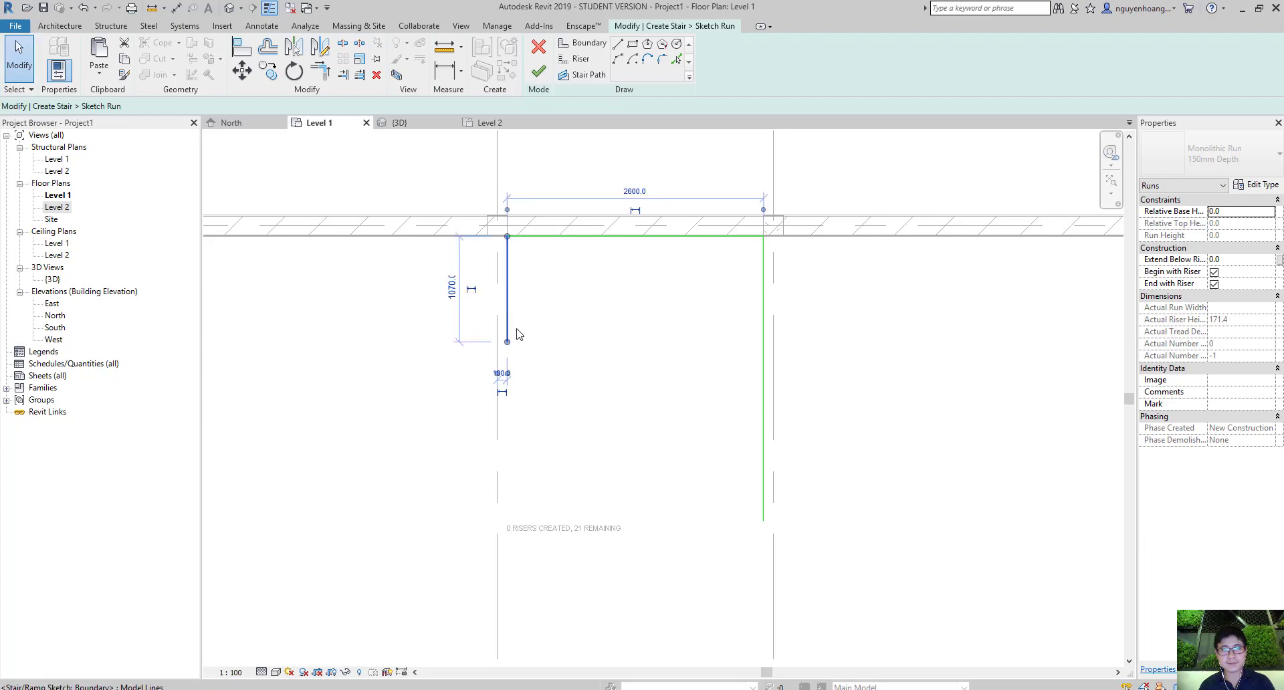
{"action": "left_click_drag", "start_coordinate": [506, 343], "coordinate": [507, 520]}
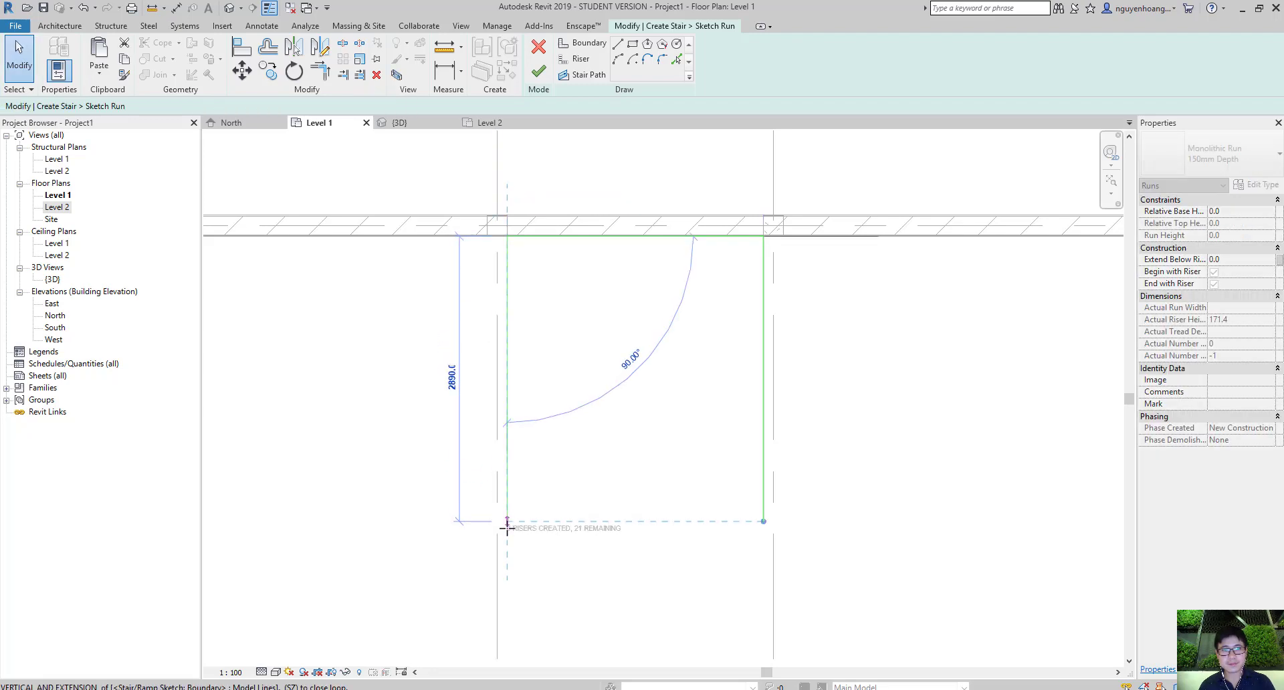
{"action": "left_click", "coordinate": [636, 256]}
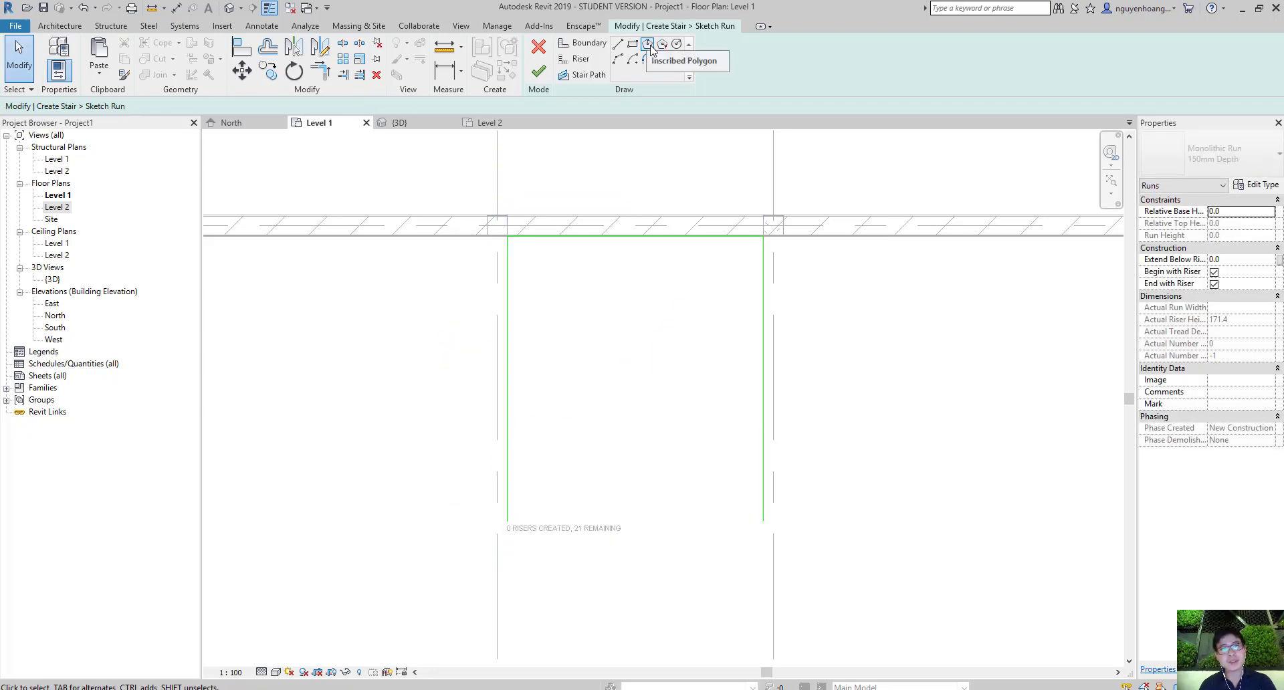
Add inner boundary lines offset 1000 and trim them into corners to close the divider.
{"action": "left_click", "coordinate": [677, 61]}
{"action": "type", "text": "1000"}
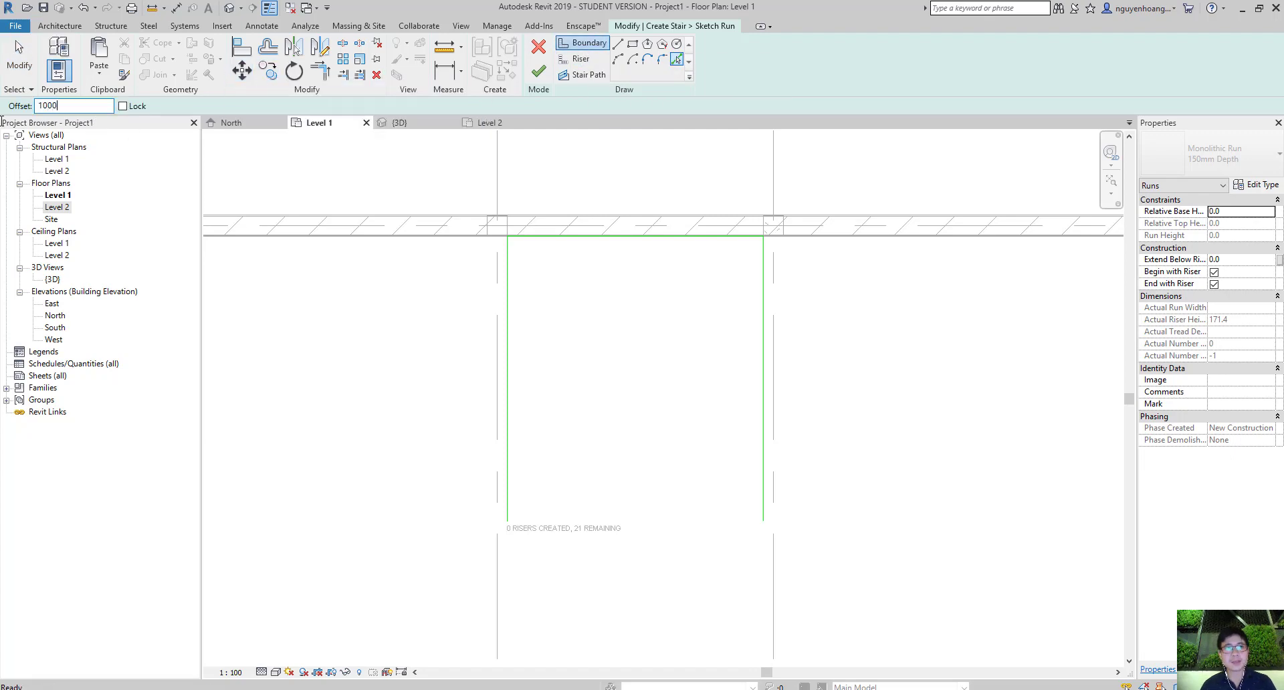
{"action": "left_click", "coordinate": [511, 367]}
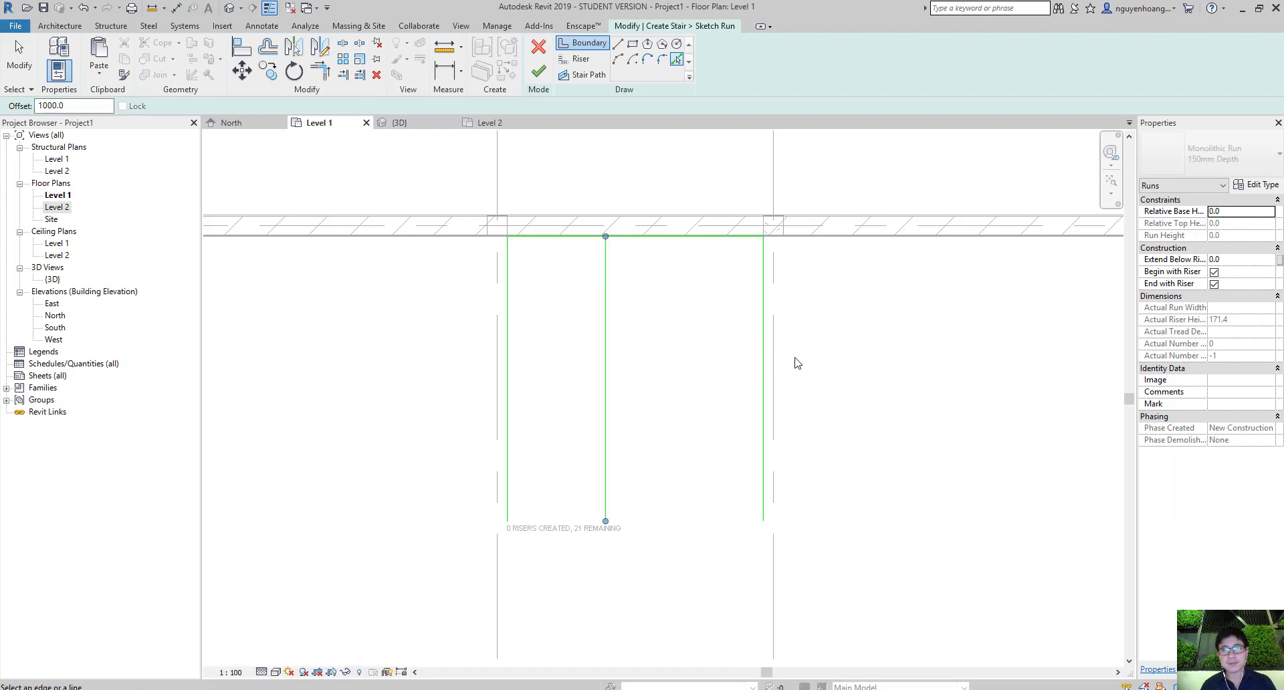
{"action": "left_click", "coordinate": [690, 239]}
{"action": "key", "text": "t"}
{"action": "key", "text": "r"}
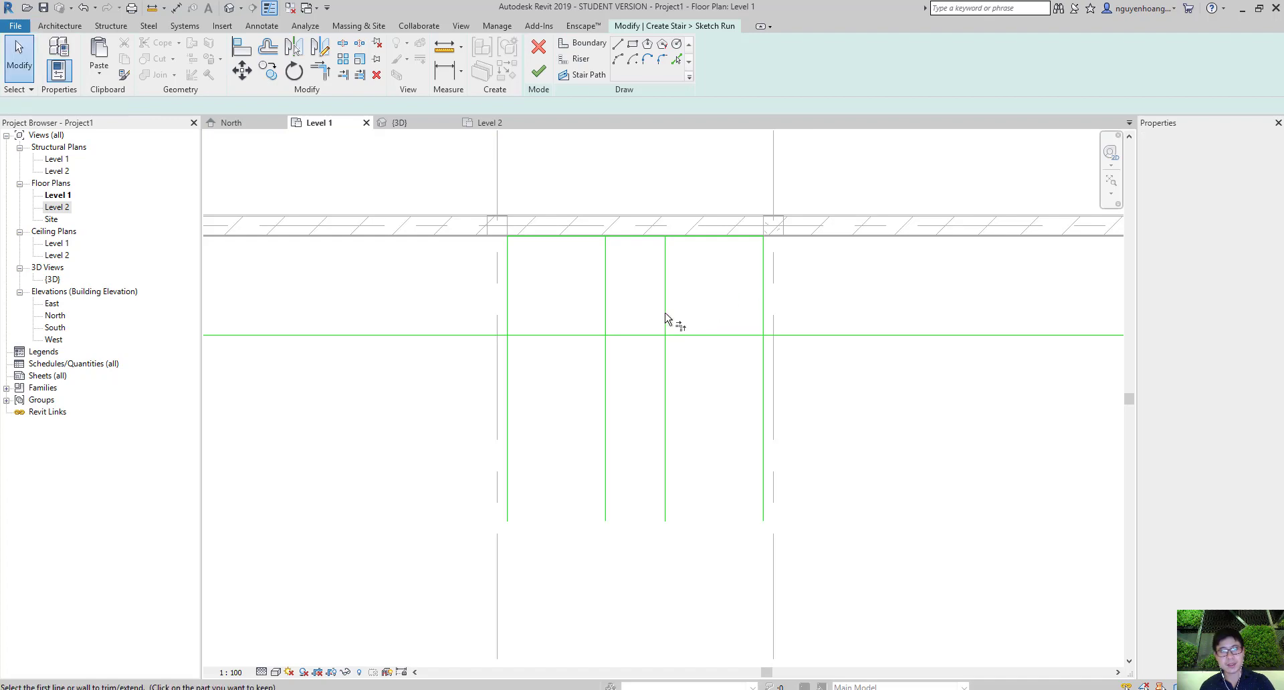
{"action": "left_click", "coordinate": [606, 354]}
{"action": "left_click", "coordinate": [615, 336]}
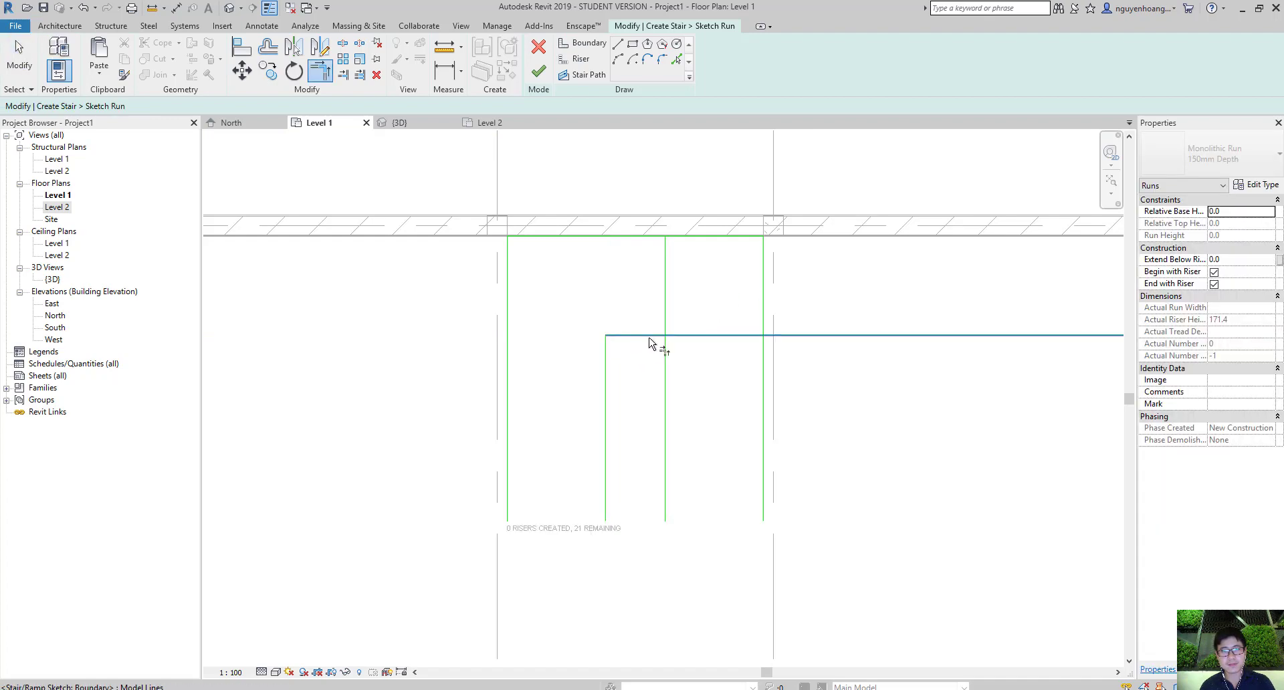
{"action": "left_click", "coordinate": [672, 375]}
{"action": "scroll", "coordinate": [695, 287], "scroll_direction": "down", "scroll_amount": 2}
{"action": "scroll", "coordinate": [673, 321], "scroll_direction": "down", "scroll_amount": 1}
{"action": "key", "text": "Escape"}
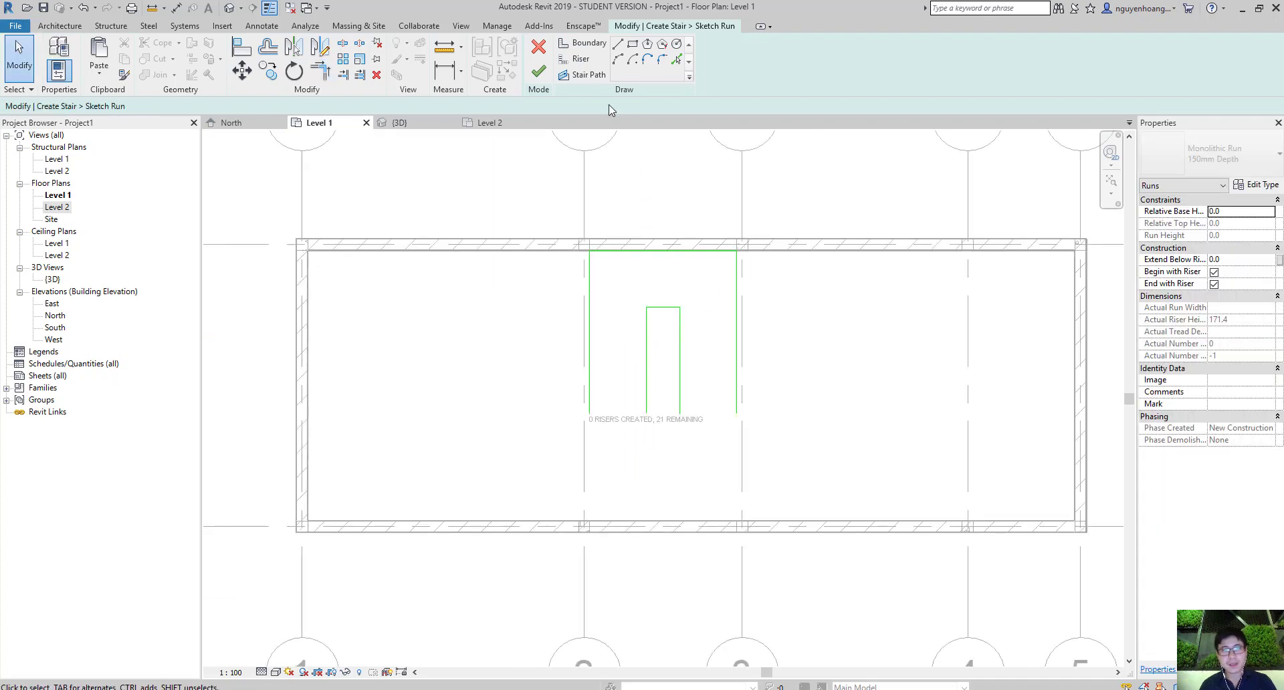
Draw the first riser line from the inner corner up to the top boundary.
{"action": "left_click", "coordinate": [579, 61]}
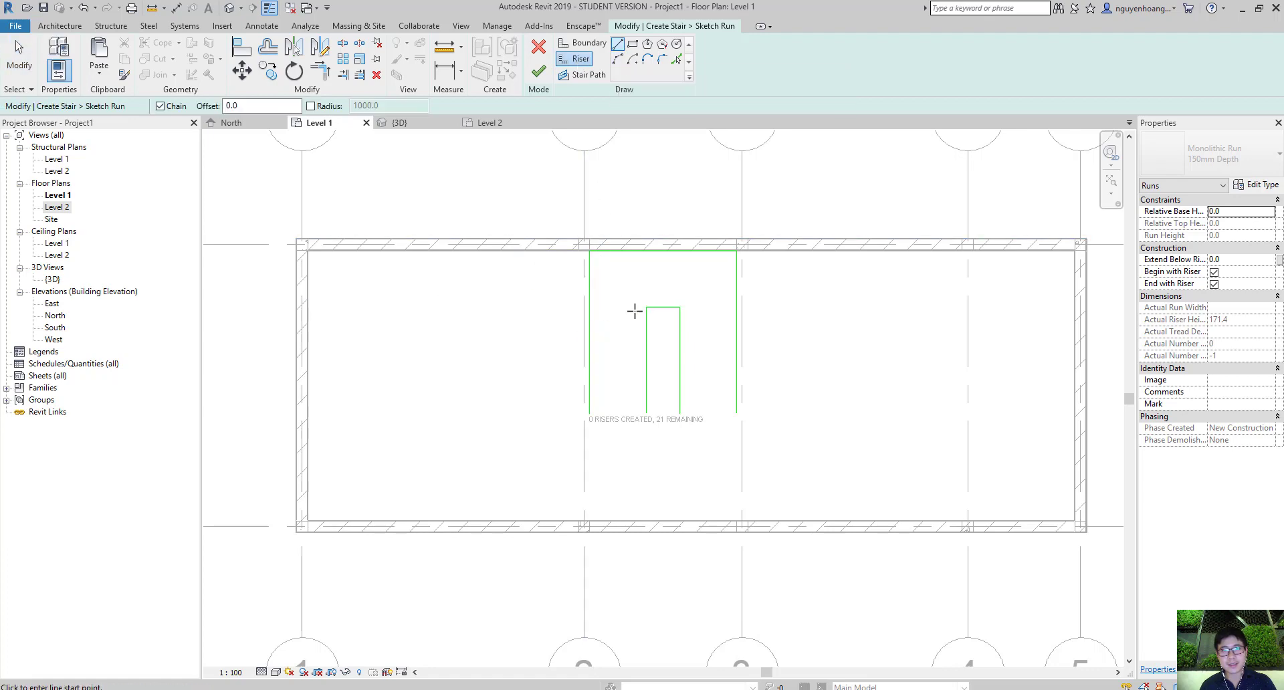
{"action": "scroll", "coordinate": [642, 309], "scroll_direction": "up", "scroll_amount": 4}
{"action": "scroll", "coordinate": [616, 260], "scroll_direction": "up", "scroll_amount": 1}
{"action": "left_click", "coordinate": [660, 314]}
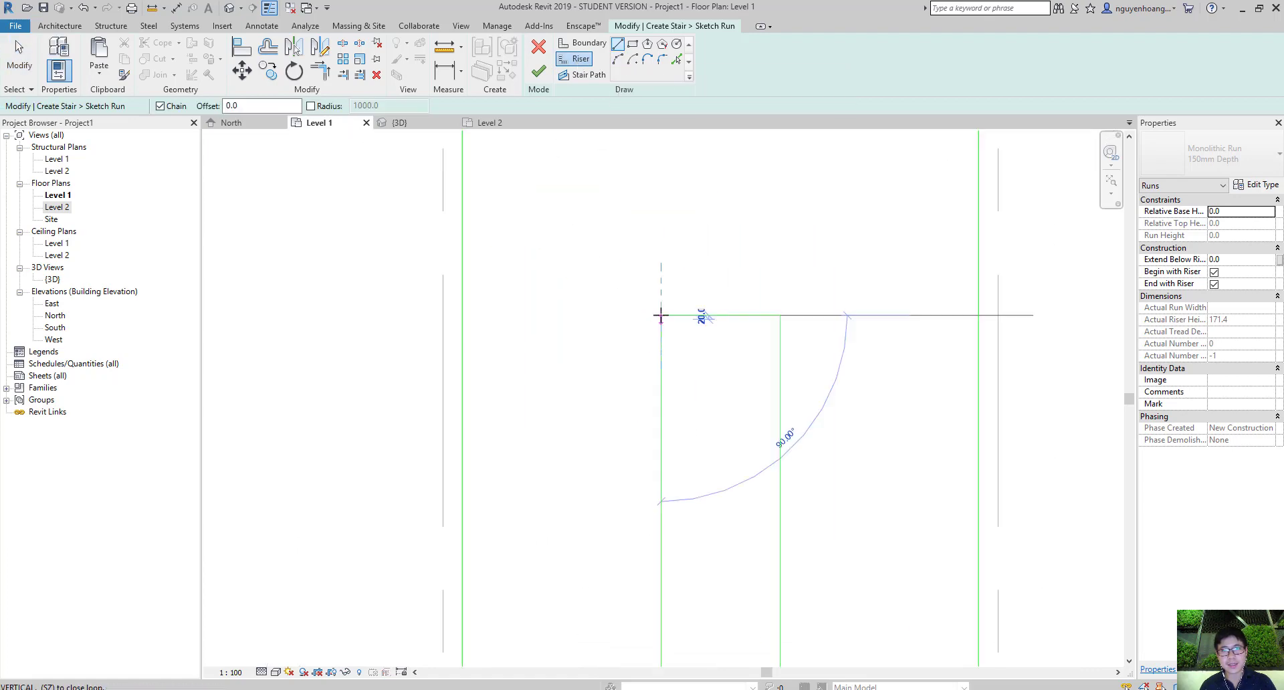
{"action": "middle_click_drag", "start_coordinate": [661, 260], "coordinate": [659, 307]}
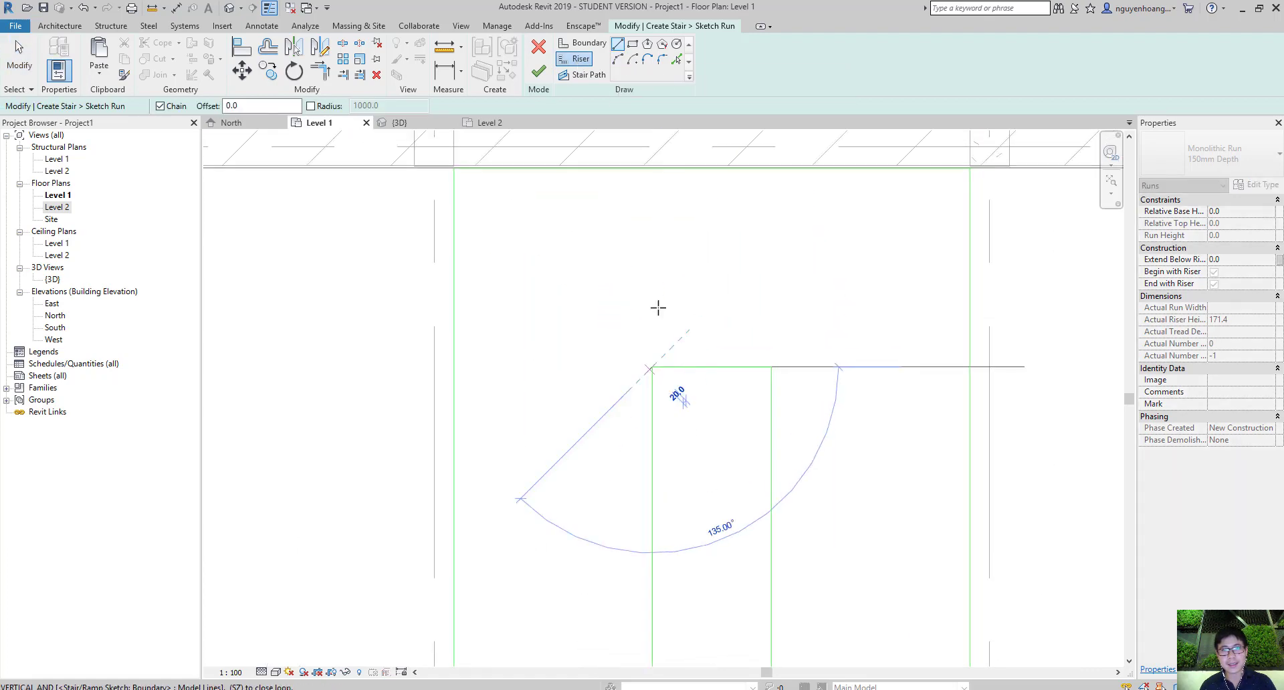
{"action": "left_click", "coordinate": [650, 167]}
{"action": "key", "text": "Escape"}
Draw riser lines at the landing's right inner corner and across to the right boundary.
{"action": "left_click", "coordinate": [654, 366]}
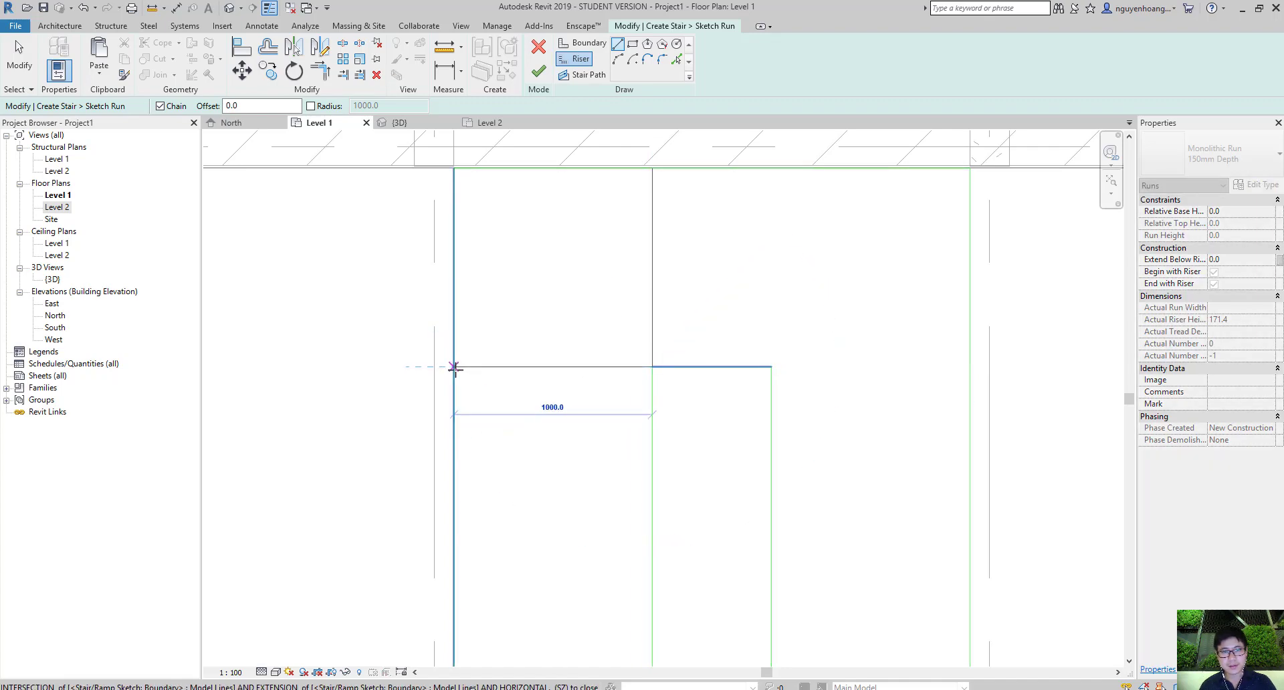
{"action": "left_click", "coordinate": [771, 367]}
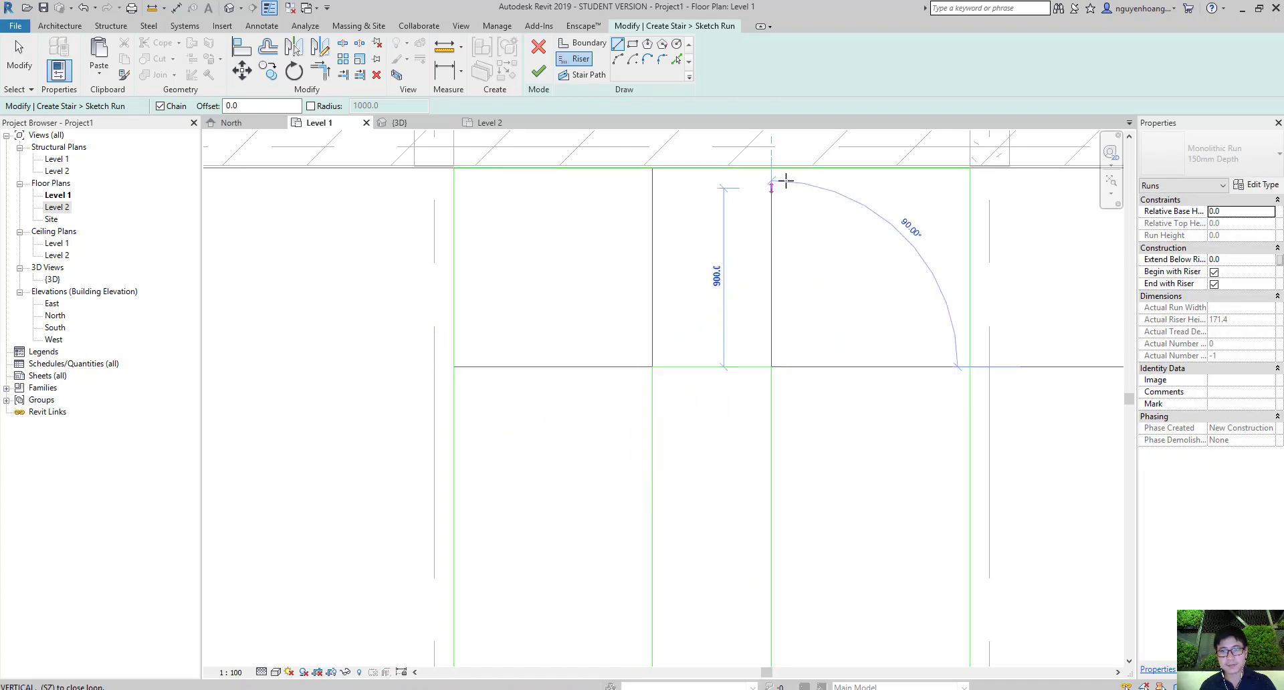
{"action": "left_click", "coordinate": [771, 167]}
{"action": "key", "text": "Escape"}
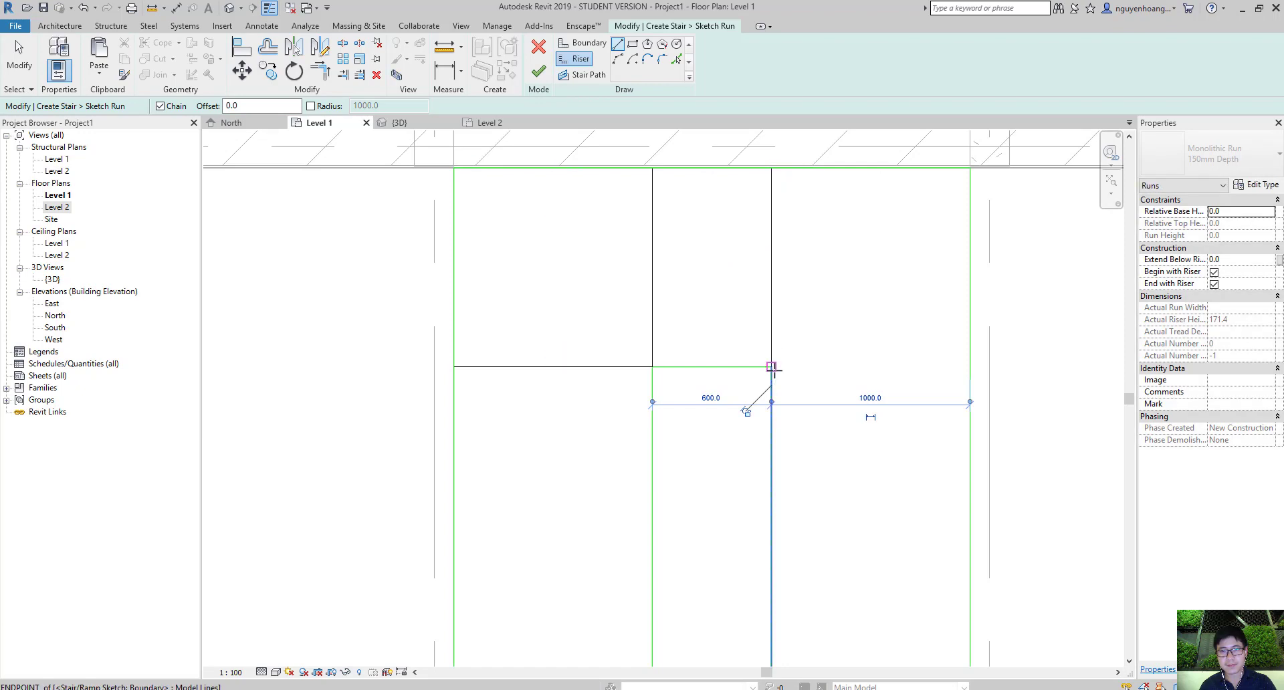
{"action": "left_click", "coordinate": [969, 366]}
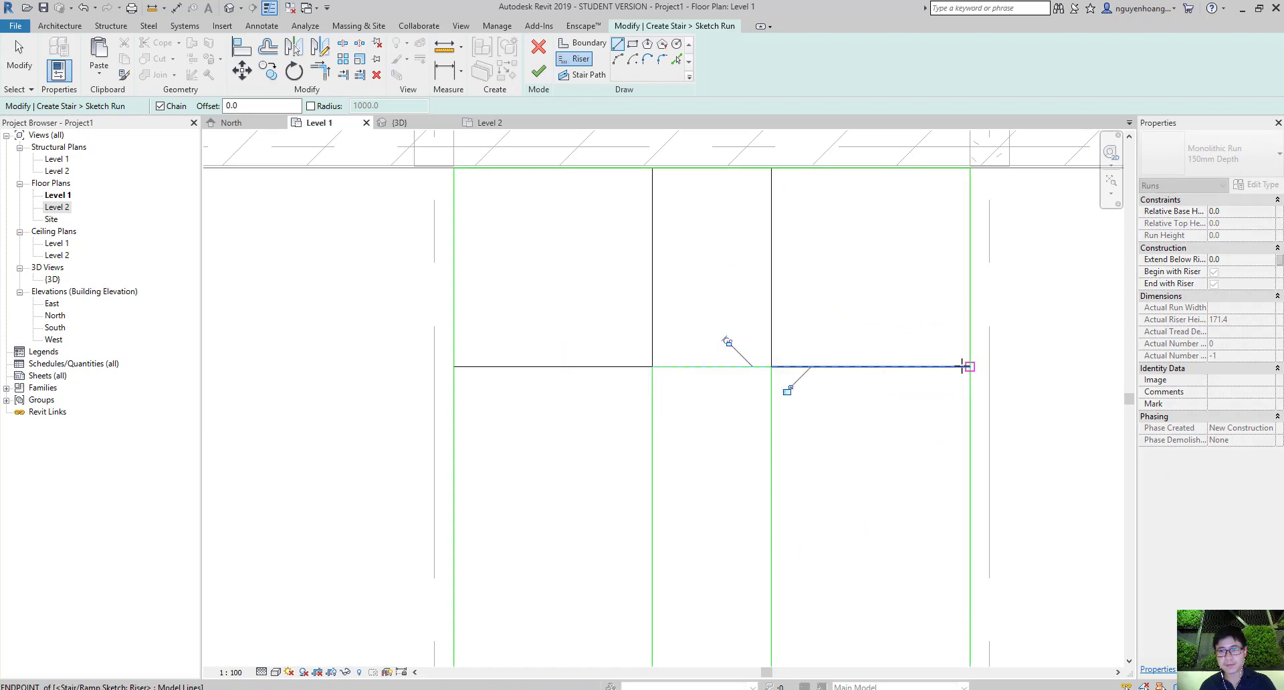
{"action": "key", "text": "Escape"}
{"action": "key", "text": "Escape"}
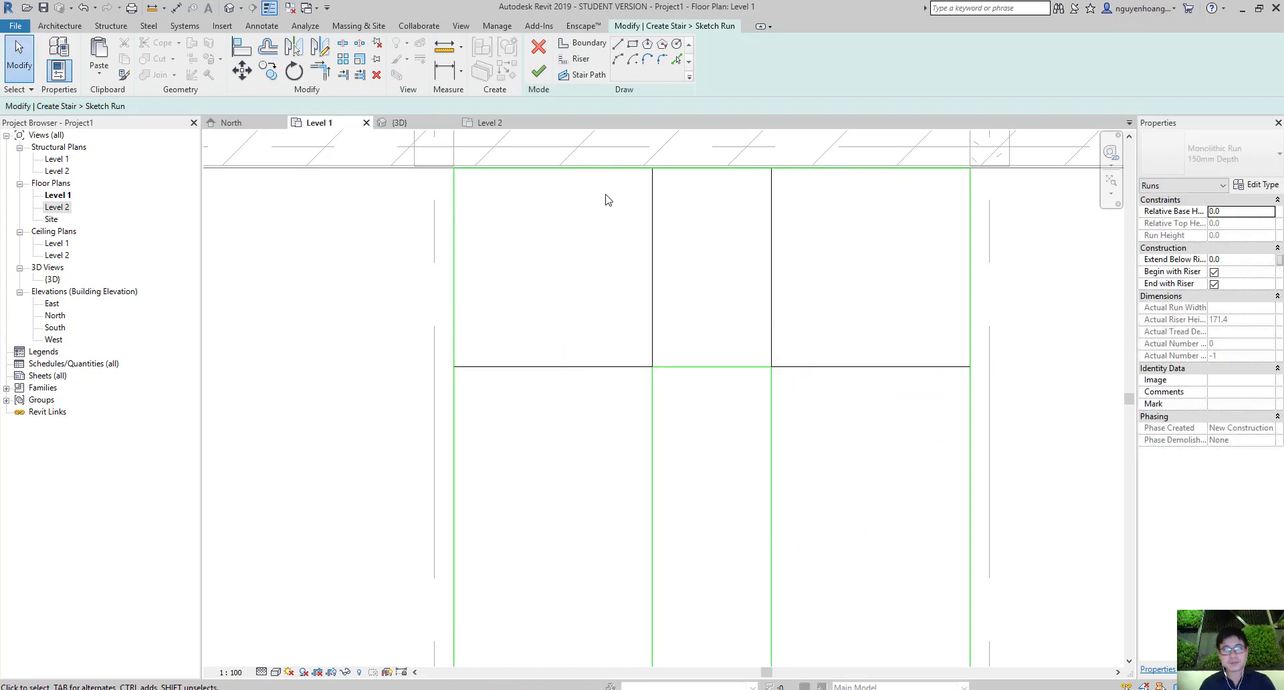
{"action": "scroll", "coordinate": [607, 199], "scroll_direction": "down", "scroll_amount": 3}
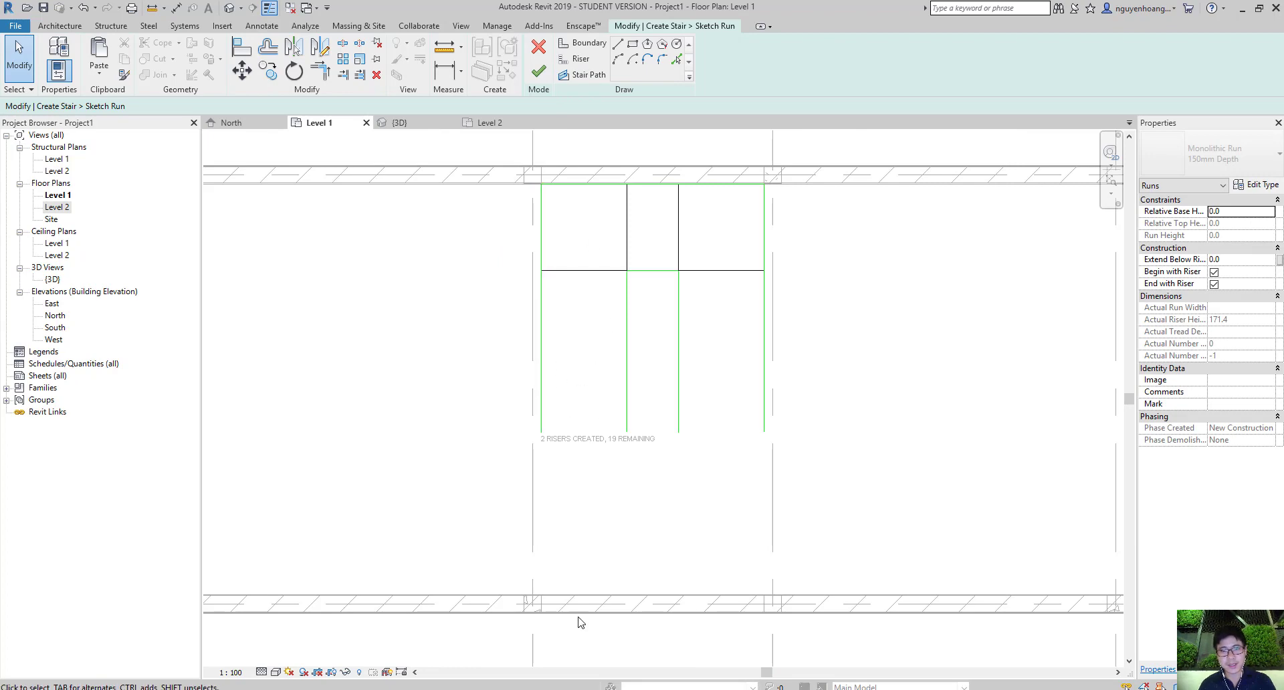
{"action": "mouse_move", "coordinate": [541, 682]}
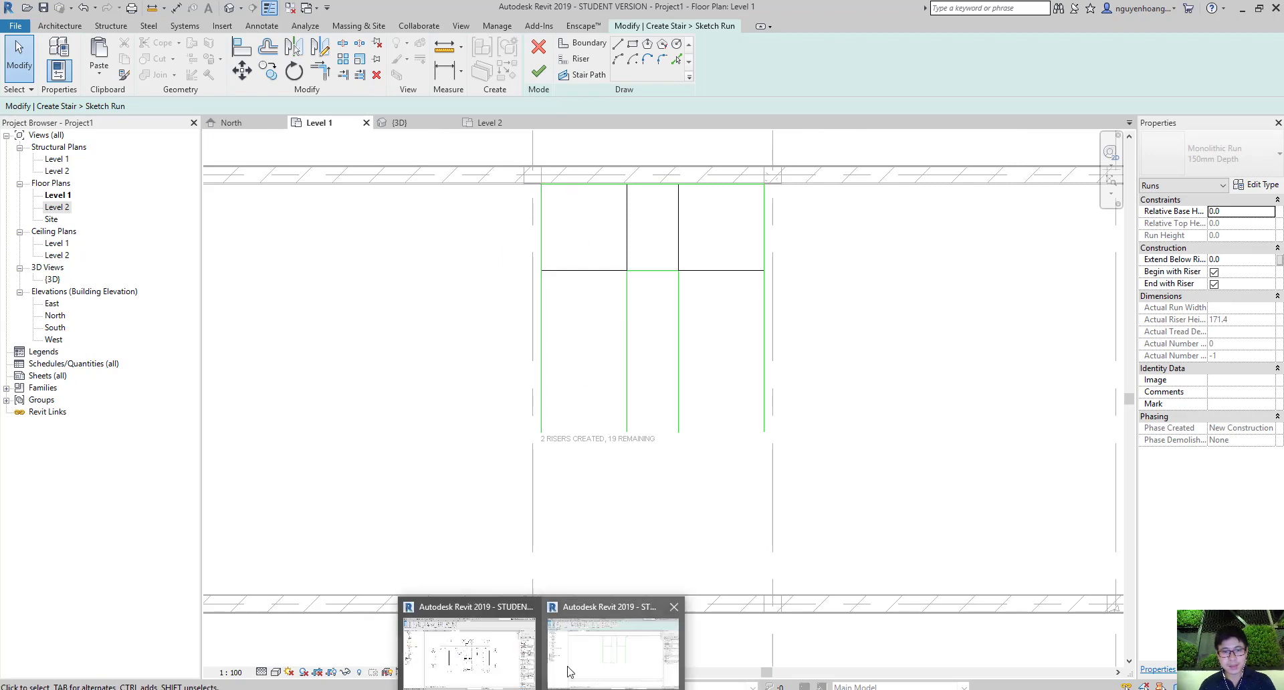
{"action": "left_click", "coordinate": [514, 659]}
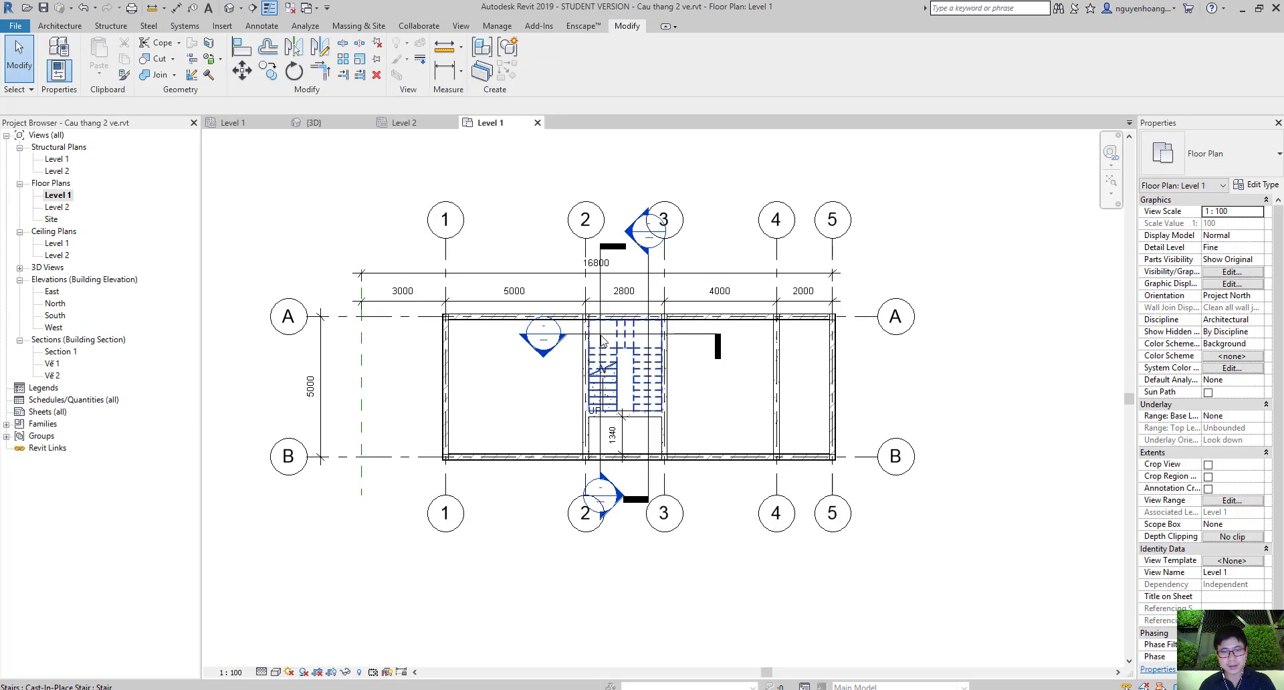
{"action": "scroll", "coordinate": [622, 428], "scroll_direction": "up", "scroll_amount": 5}
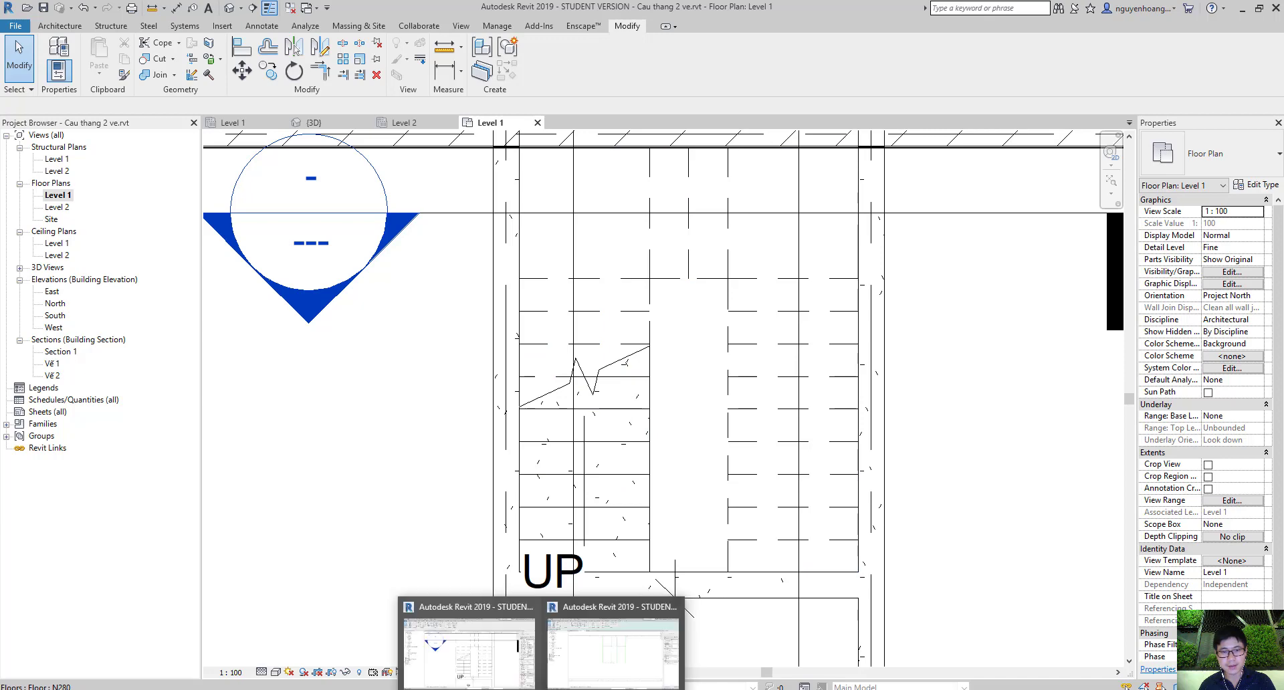
{"action": "left_click", "coordinate": [600, 605]}
Add risers at 250 spacing down the left run, starting below the landing edge.
{"action": "left_click", "coordinate": [578, 59]}
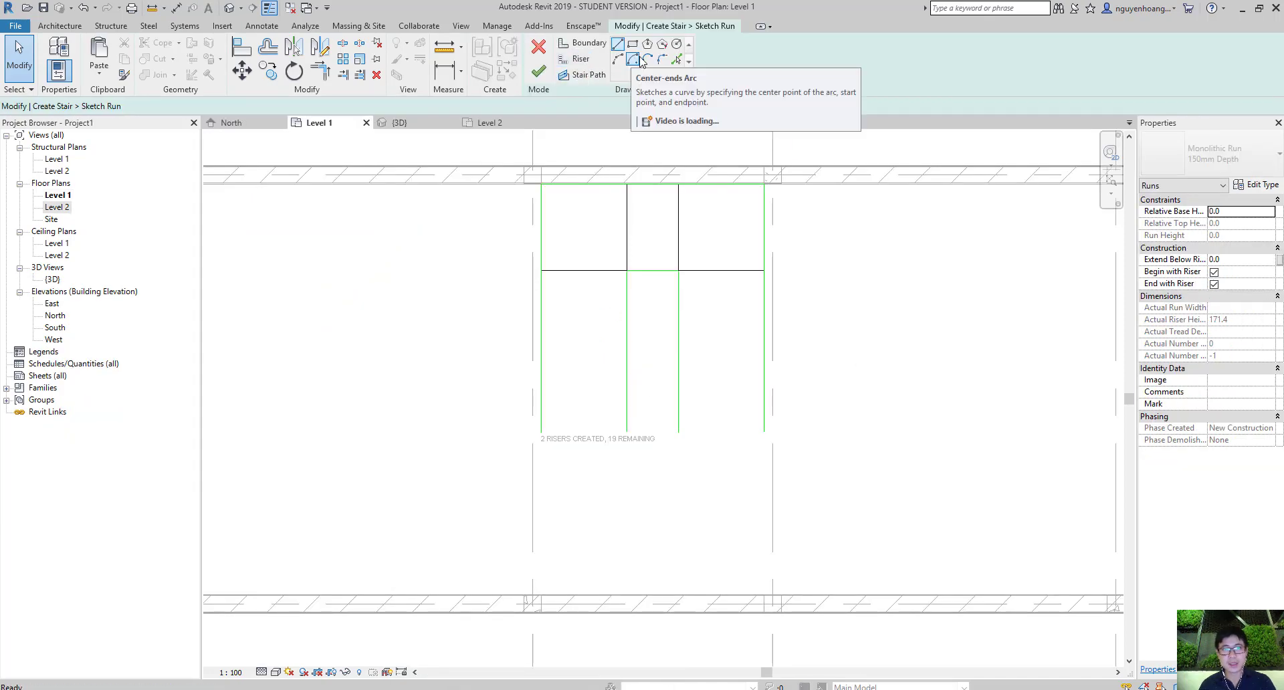
{"action": "left_click", "coordinate": [677, 59]}
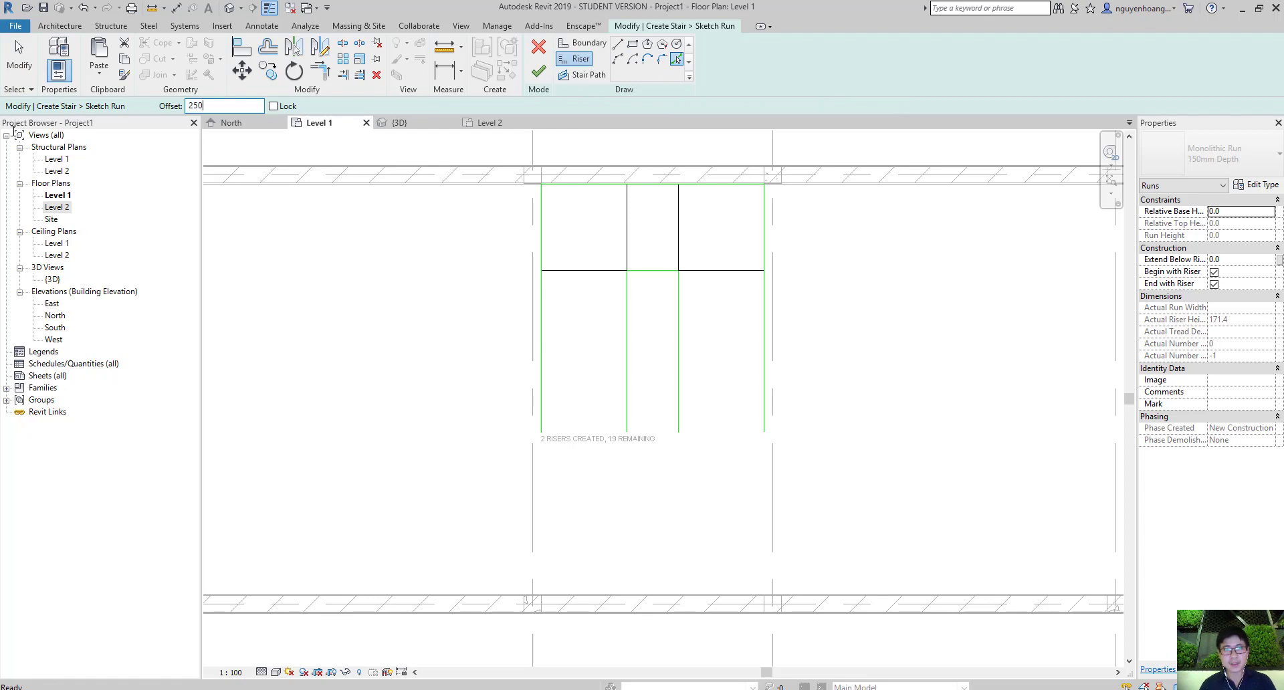
{"action": "left_click", "coordinate": [601, 278]}
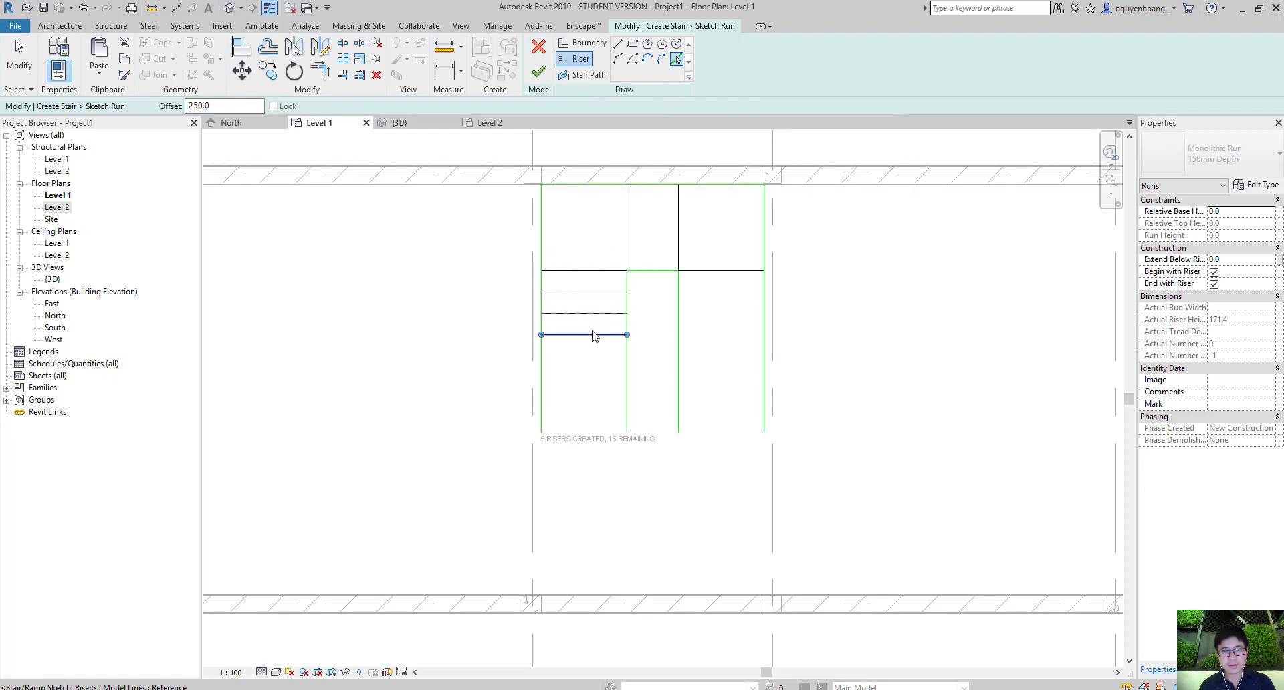
{"action": "left_click", "coordinate": [589, 370]}
{"action": "left_click", "coordinate": [587, 409]}
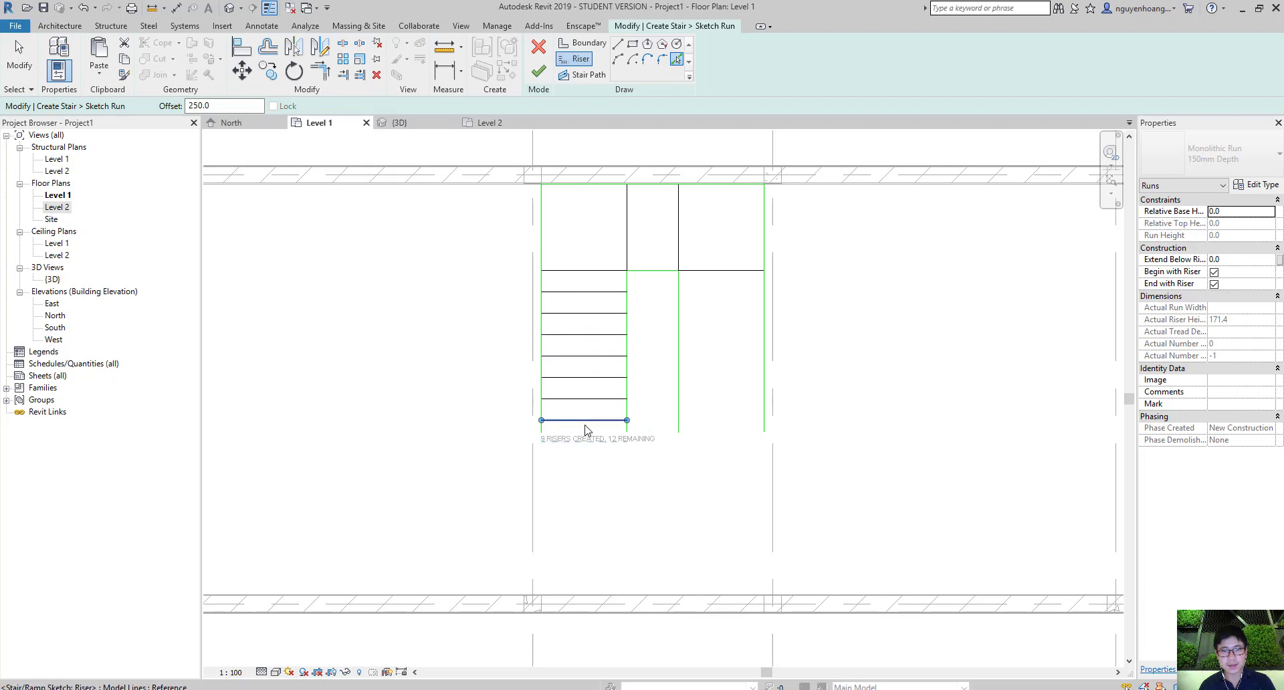
{"action": "left_click", "coordinate": [585, 441]}
{"action": "left_click", "coordinate": [583, 452]}
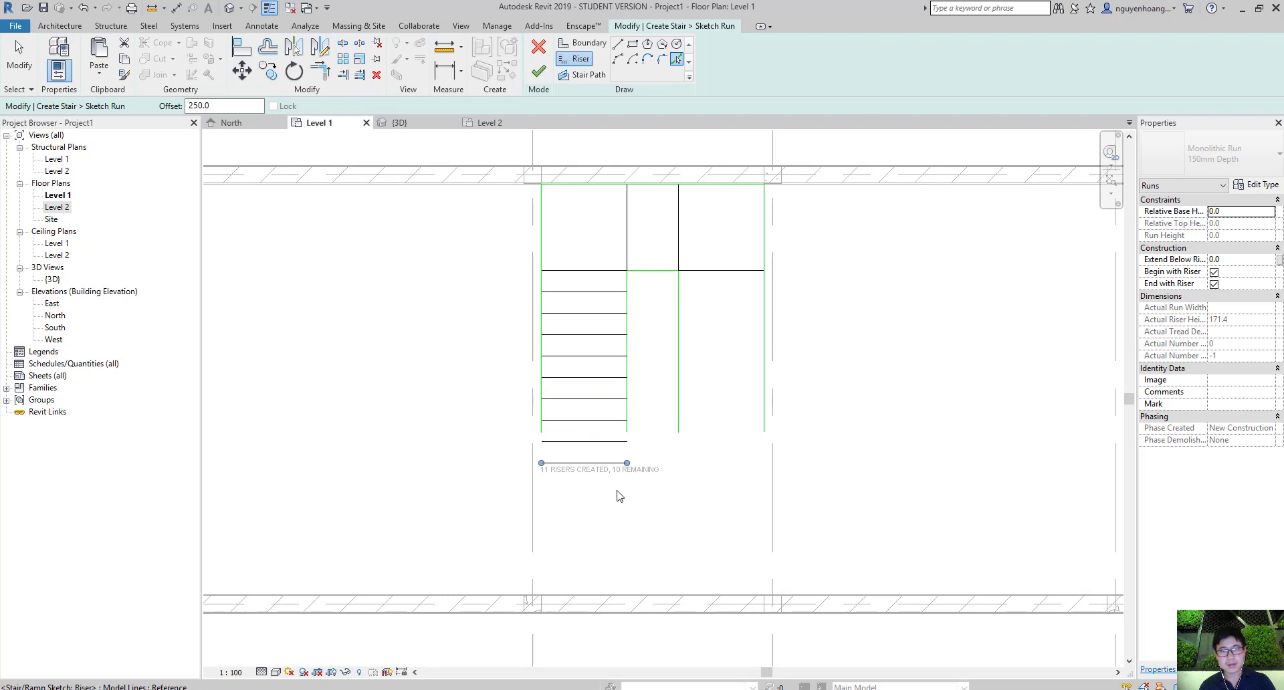
{"action": "key", "text": "Escape"}
Extend the left run boundary to the bottom riser and select all the run's risers.
{"action": "key", "text": "r"}
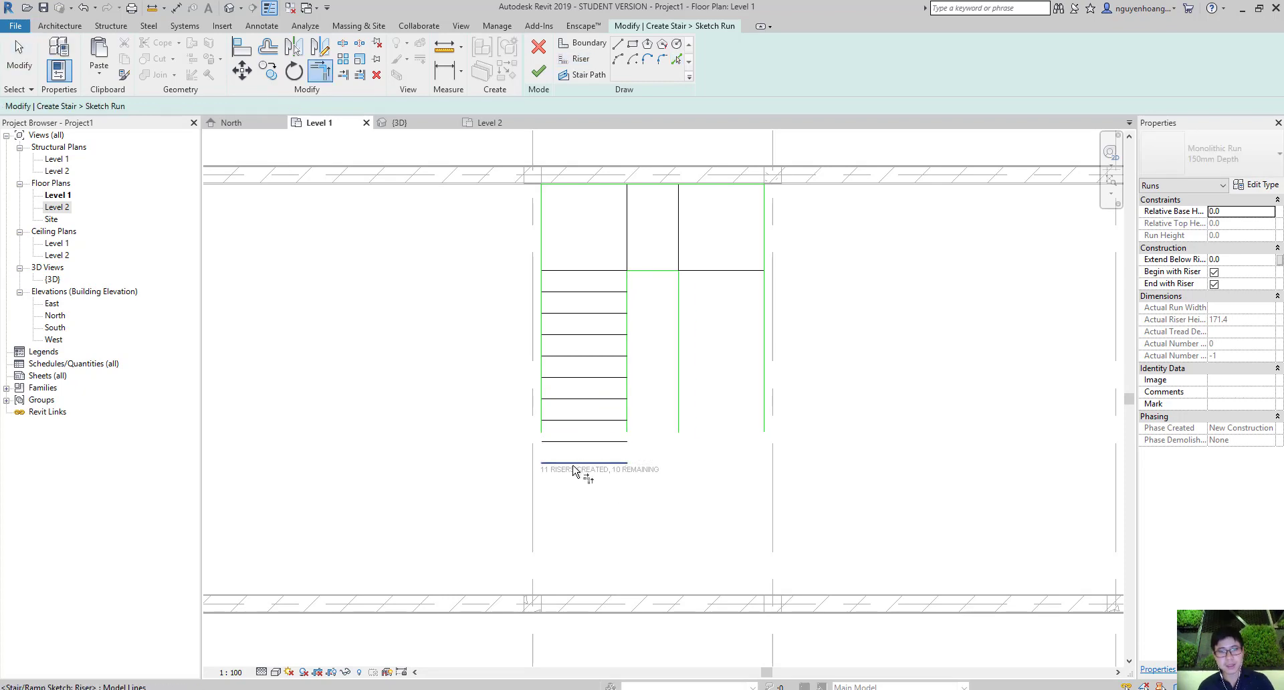
{"action": "left_click", "coordinate": [613, 446]}
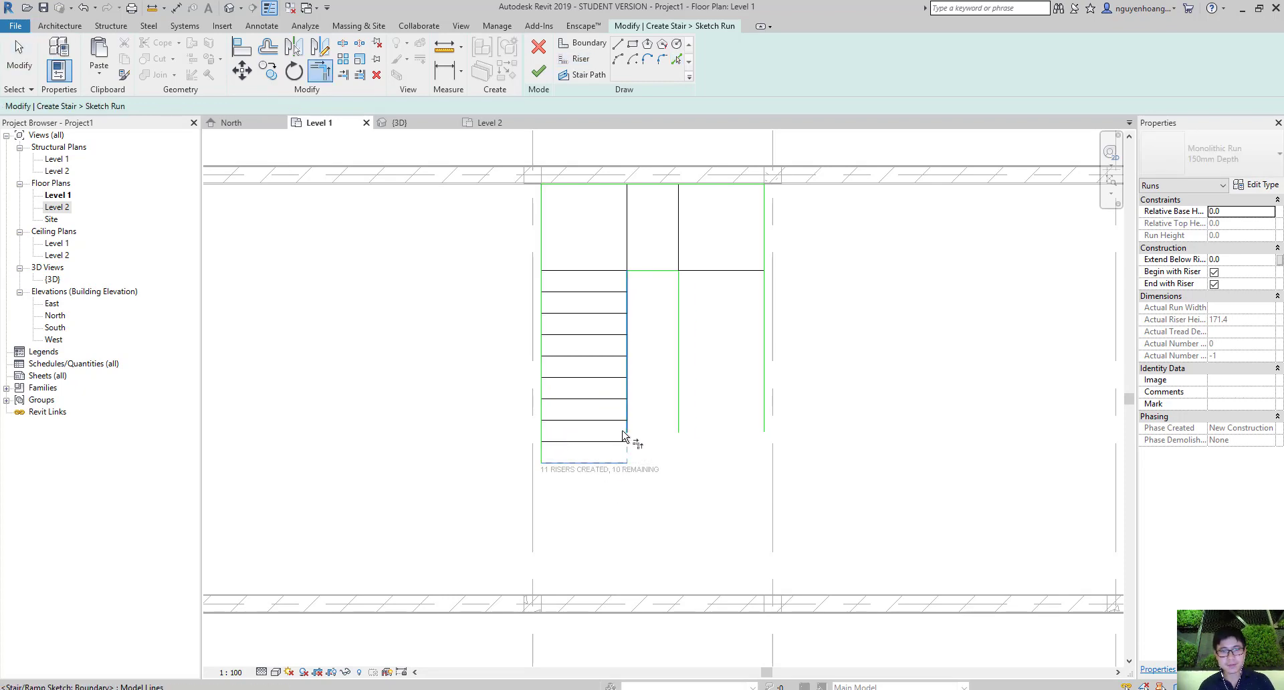
{"action": "left_click", "coordinate": [627, 433]}
{"action": "key", "text": "Escape"}
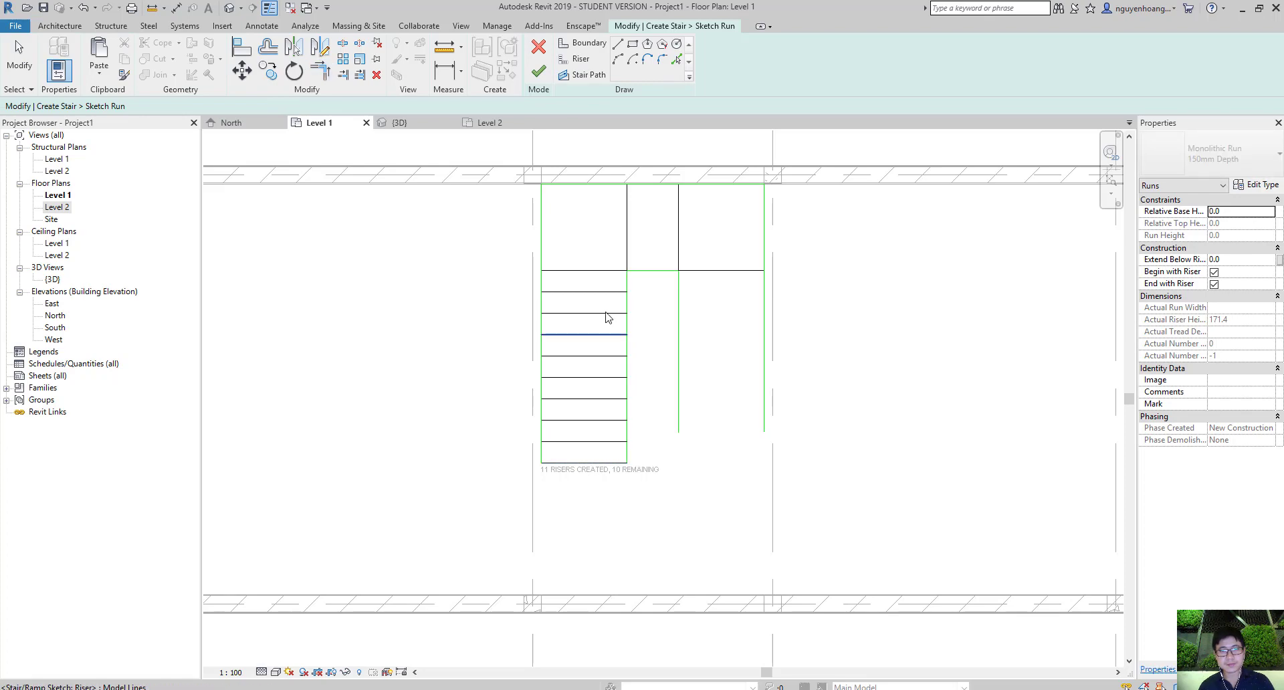
{"action": "mouse_move", "coordinate": [610, 482]}
{"action": "left_mouse_down"}
{"action": "mouse_move", "coordinate": [575, 263]}
{"action": "mouse_move", "coordinate": [573, 283]}
{"action": "left_mouse_up"}
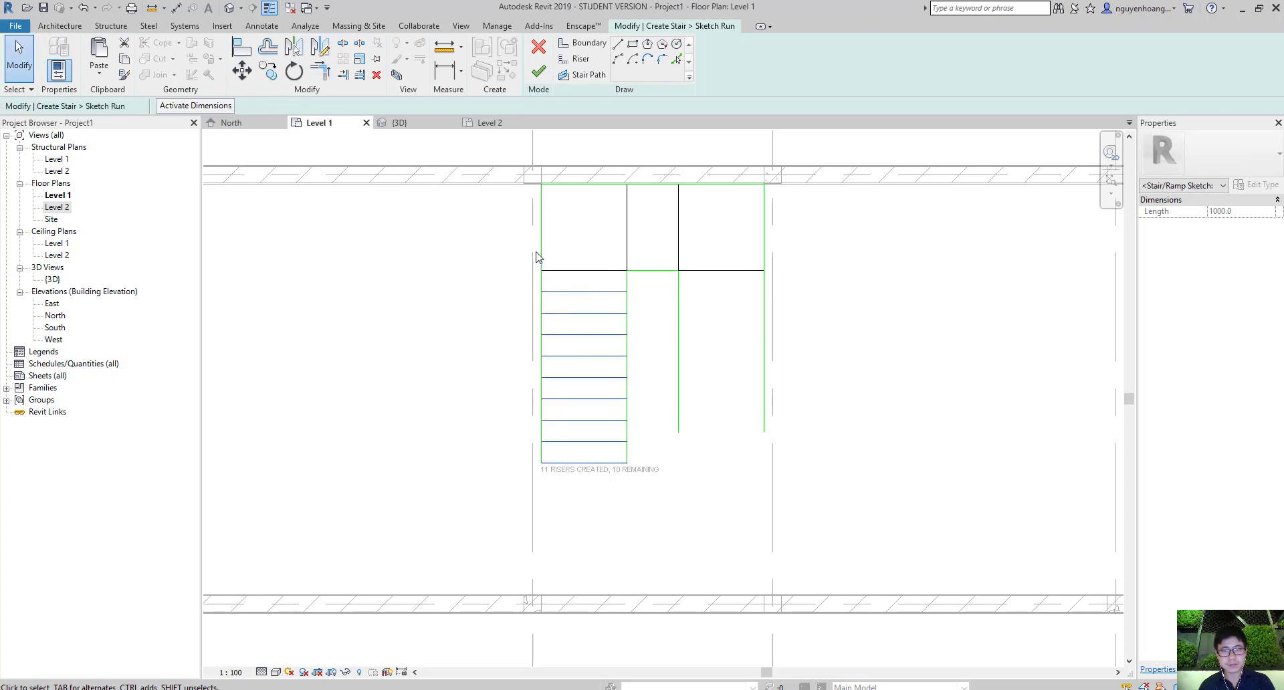
Mirror the selected risers across an axis through the stair centre onto the right run.
{"action": "left_click", "coordinate": [319, 46]}
{"action": "left_click", "coordinate": [653, 274]}
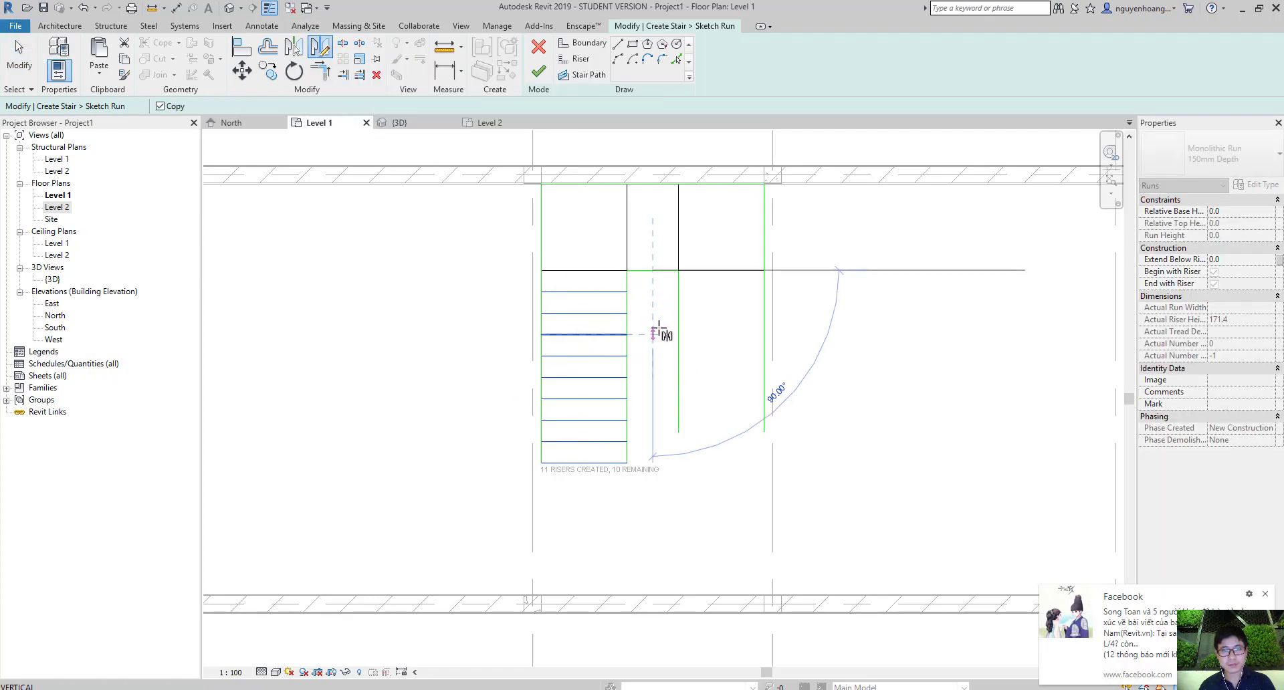
{"action": "left_click", "coordinate": [659, 328]}
{"action": "key", "text": "Escape"}
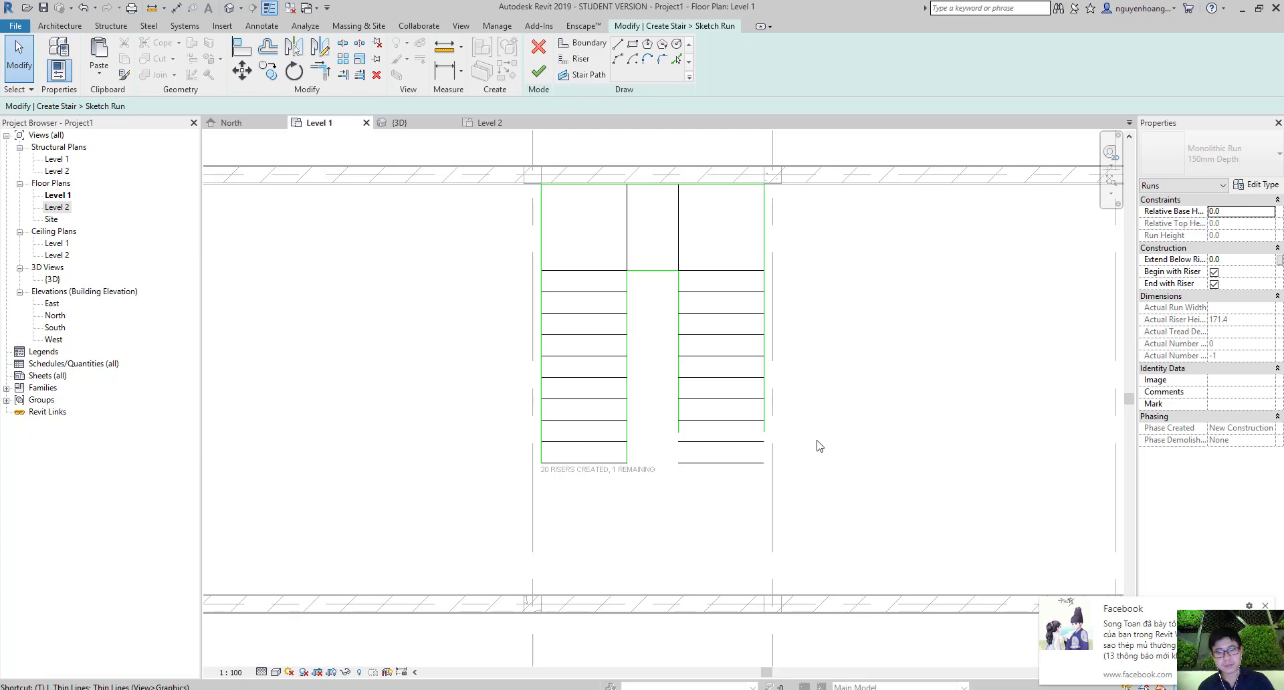
Extend the right run boundary to its bottom riser, leaving the run type unchanged.
{"action": "key", "text": "t"}
{"action": "key", "text": "r"}
{"action": "left_click", "coordinate": [679, 393]}
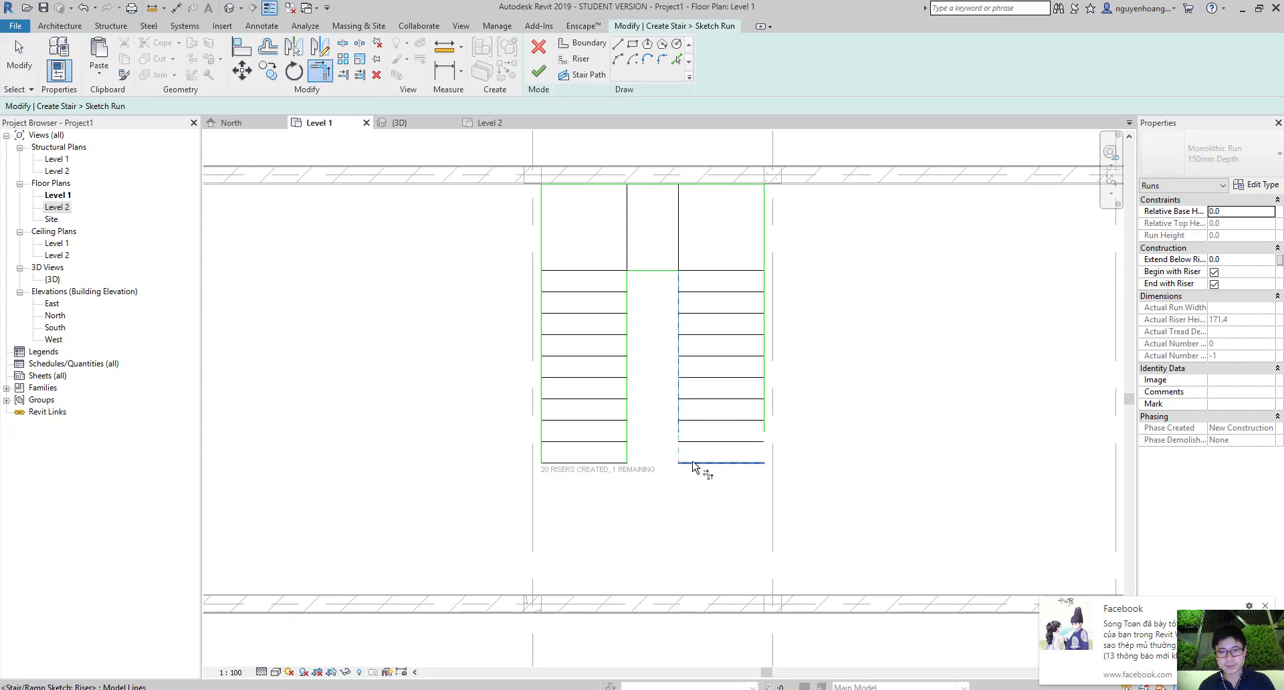
{"action": "left_click", "coordinate": [736, 456]}
{"action": "left_click", "coordinate": [764, 433]}
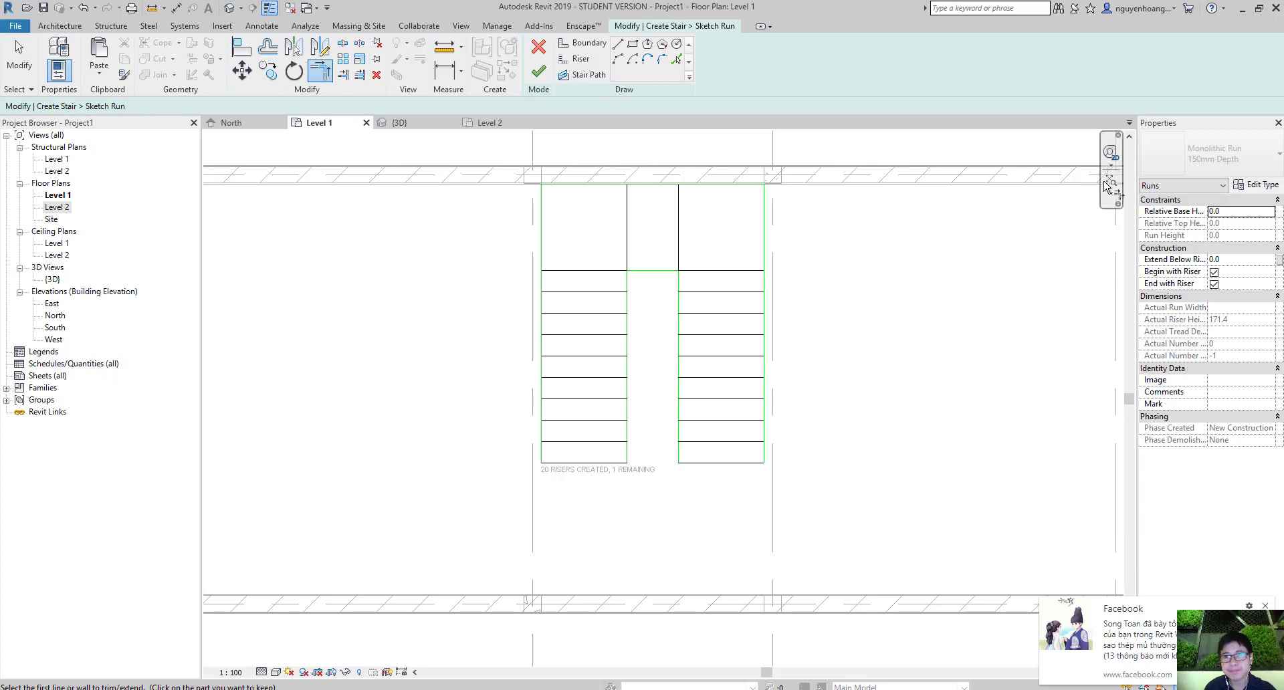
{"action": "left_click", "coordinate": [1213, 159]}
{"action": "left_click", "coordinate": [1212, 172]}
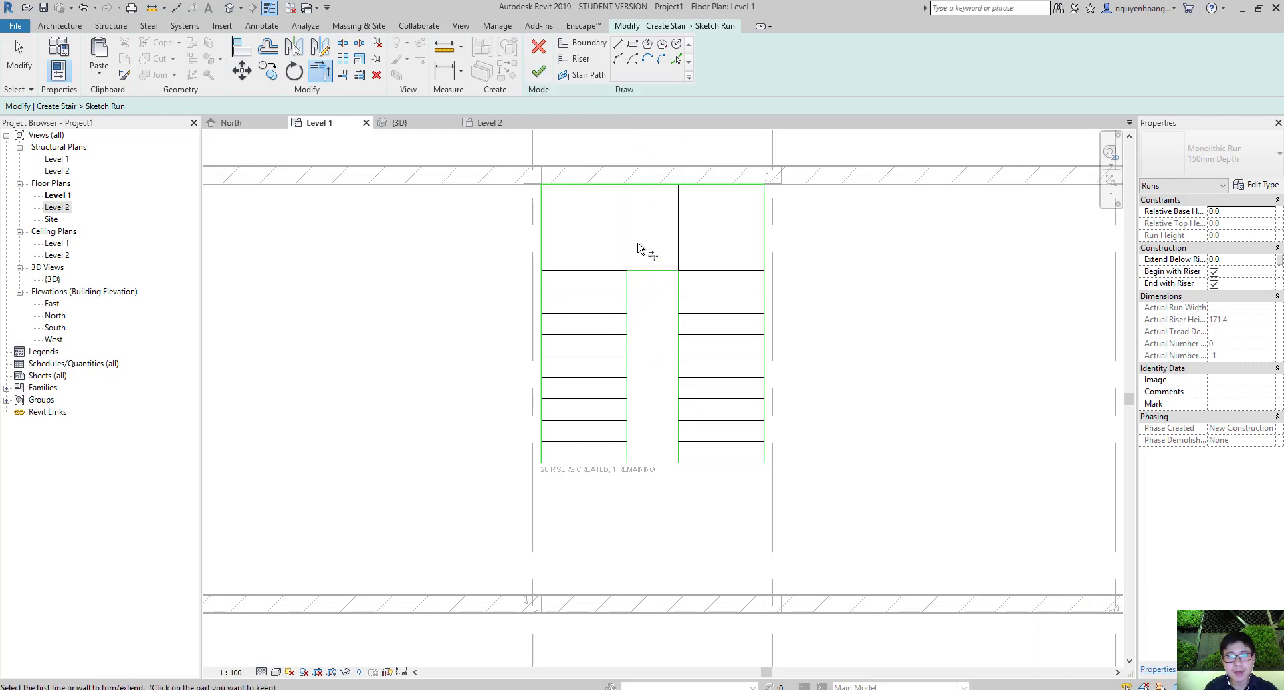
Sketch the final riser across the landing at the stair centre.
{"action": "left_click", "coordinate": [579, 59]}
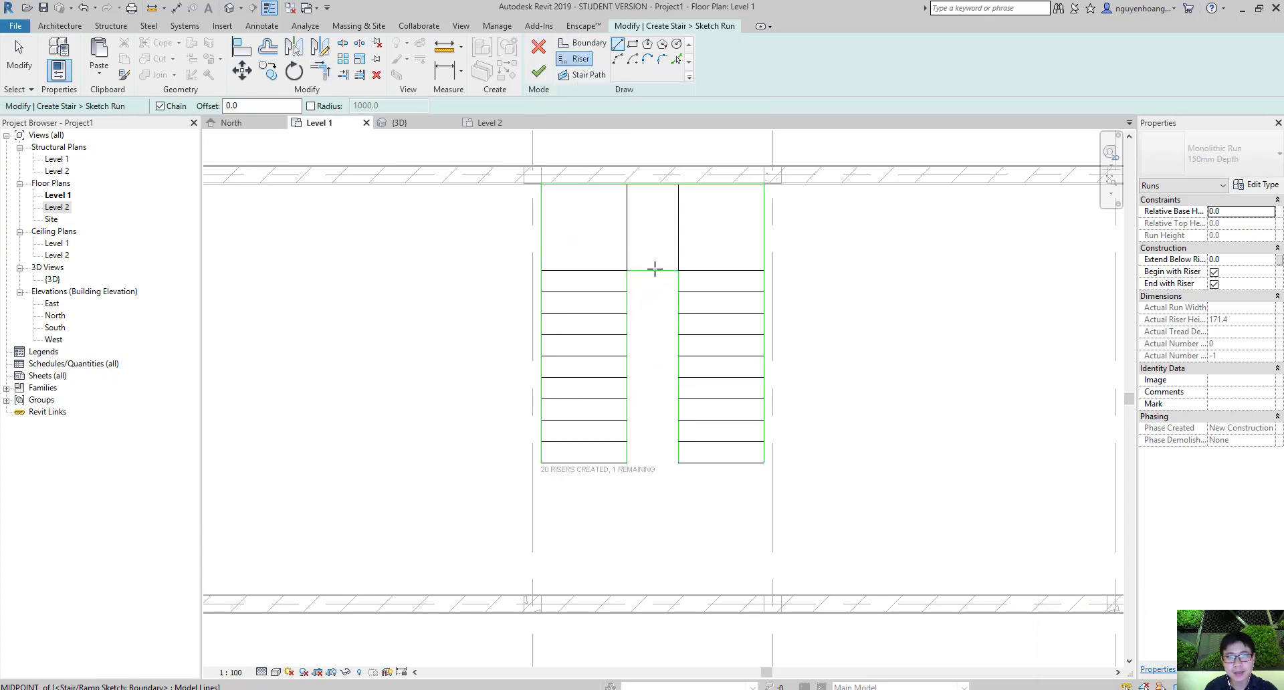
{"action": "left_click", "coordinate": [655, 268]}
{"action": "left_click", "coordinate": [653, 182]}
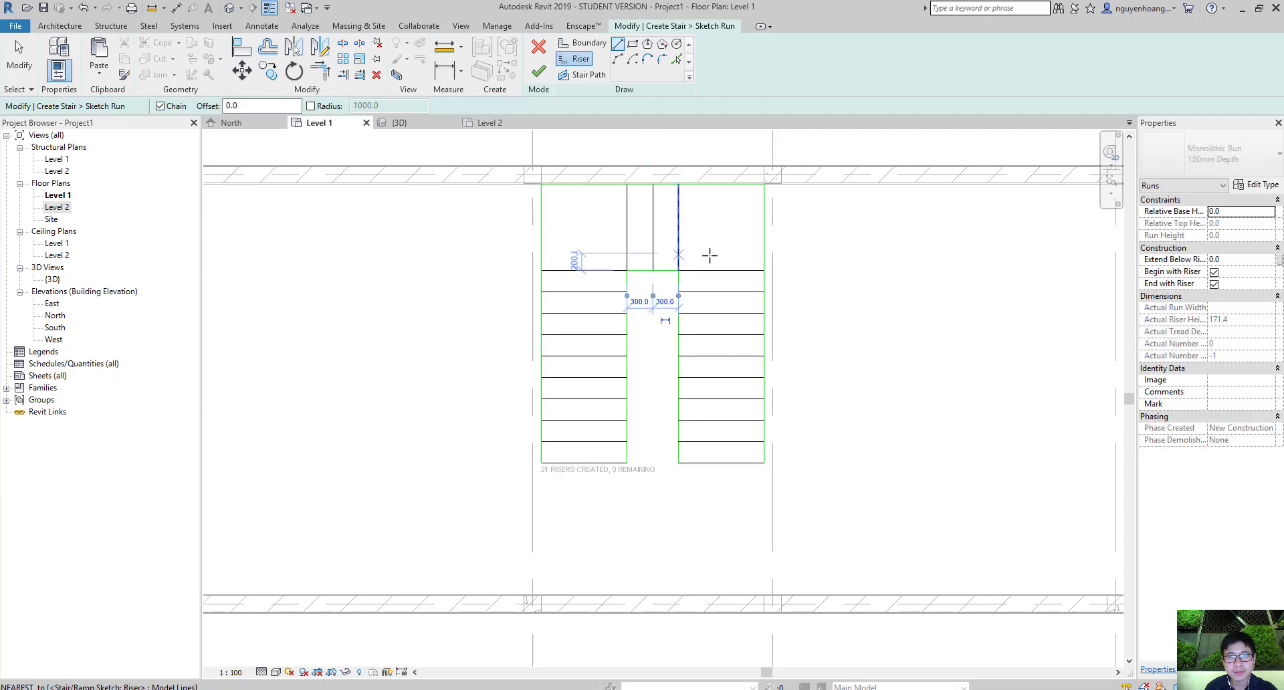
Draw the stair path up the left run, across the landing, and down the right run.
{"action": "left_click", "coordinate": [582, 78]}
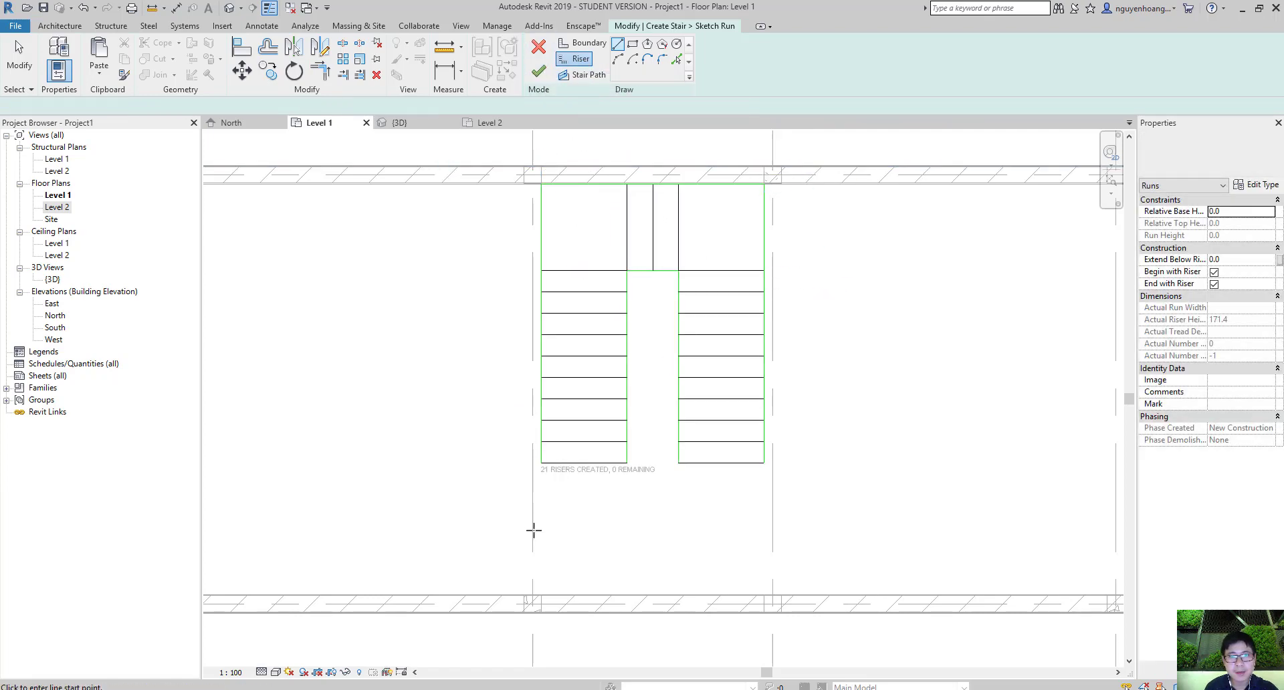
{"action": "left_click", "coordinate": [583, 461]}
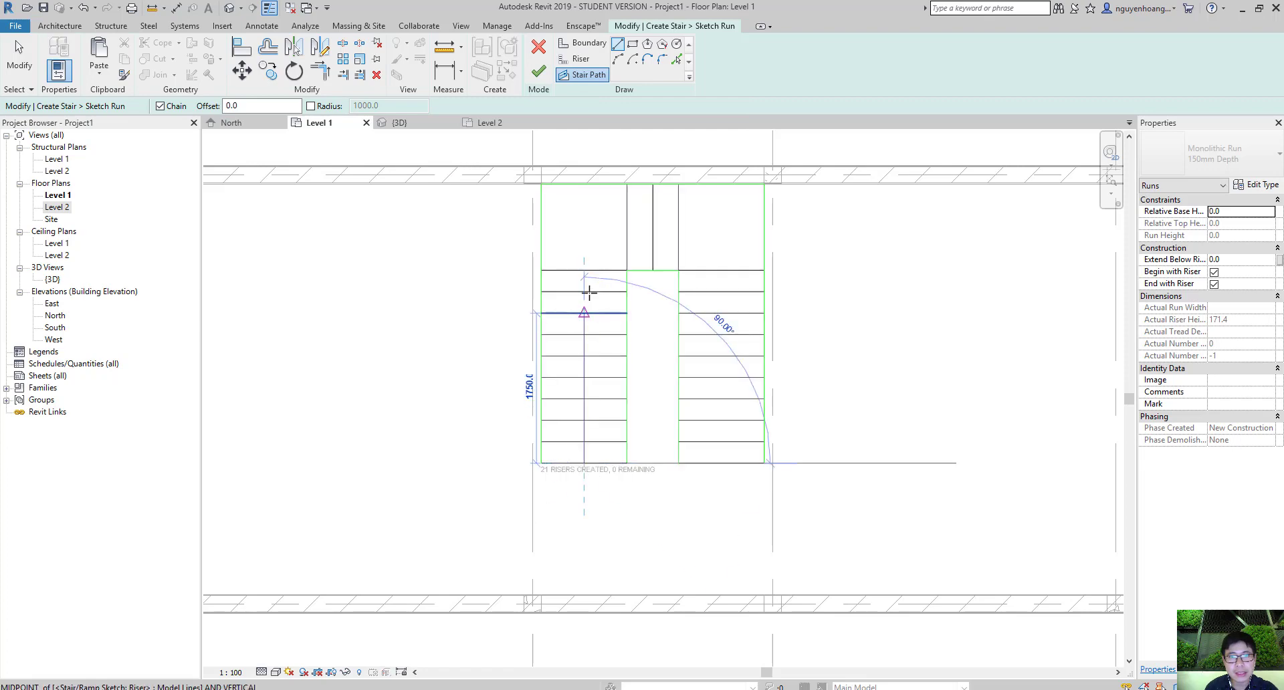
{"action": "left_click", "coordinate": [583, 270]}
{"action": "left_click", "coordinate": [626, 228]}
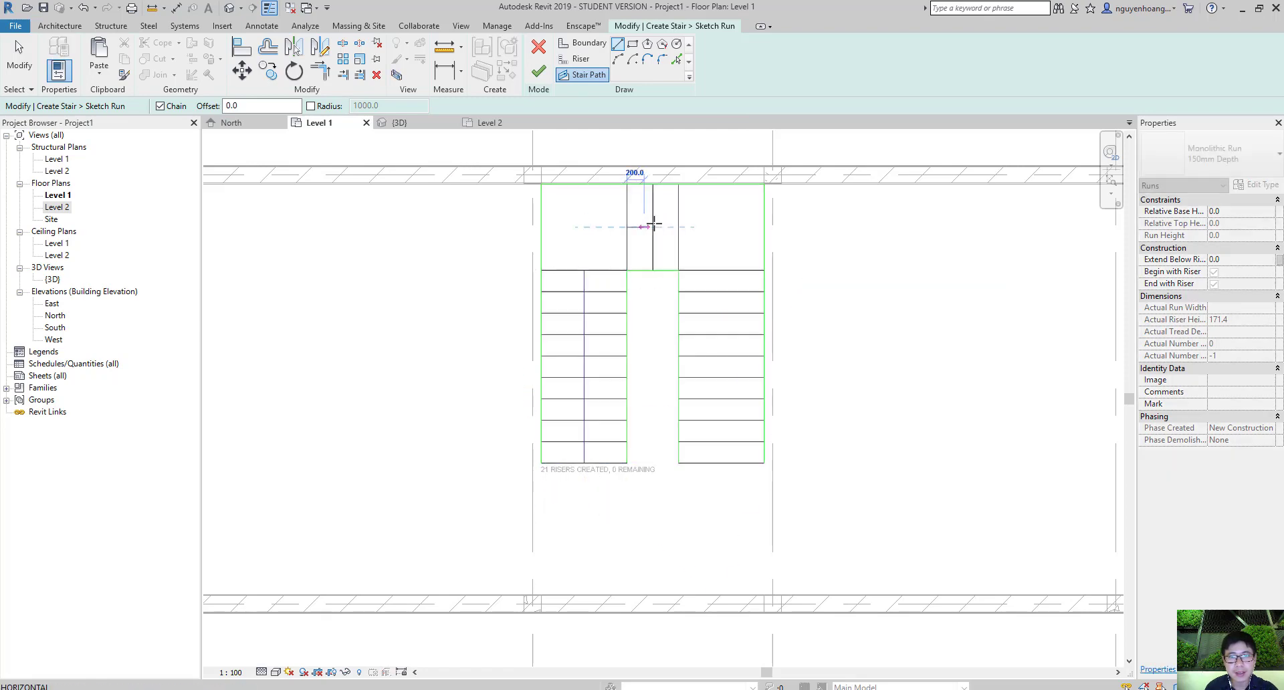
{"action": "left_click", "coordinate": [678, 227]}
{"action": "left_click", "coordinate": [721, 270]}
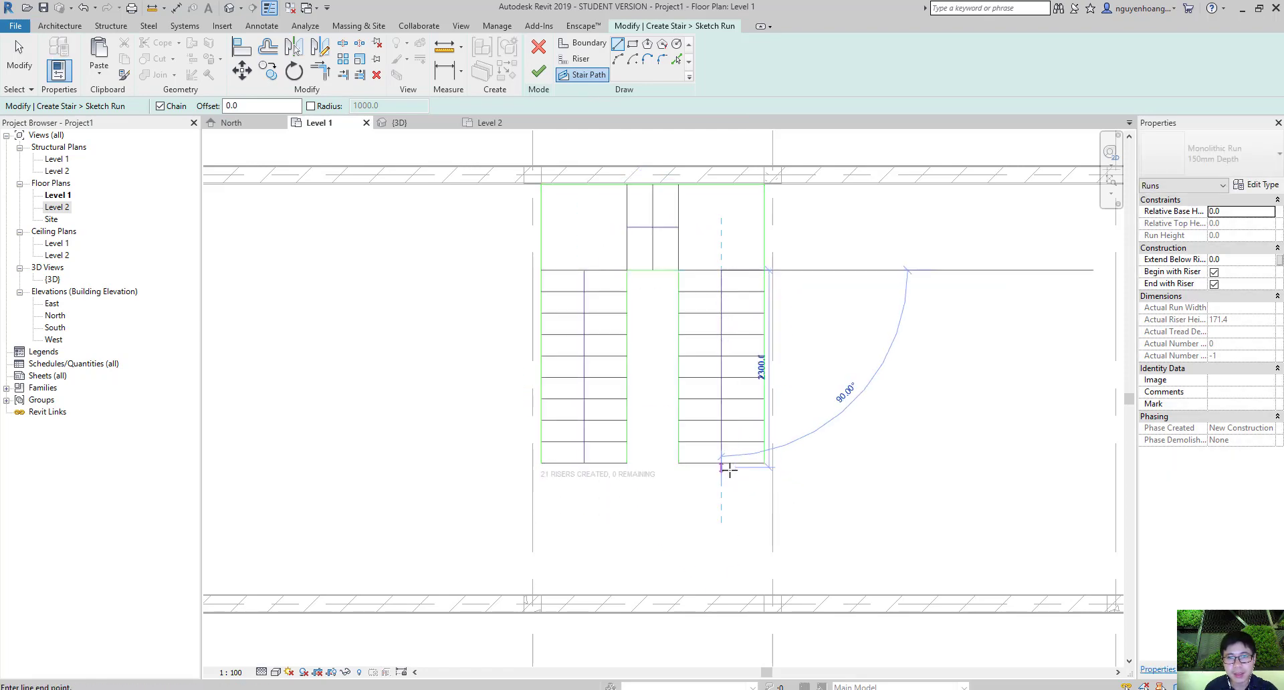
{"action": "left_click", "coordinate": [727, 466]}
{"action": "key", "text": "Escape"}
{"action": "key", "text": "Escape"}
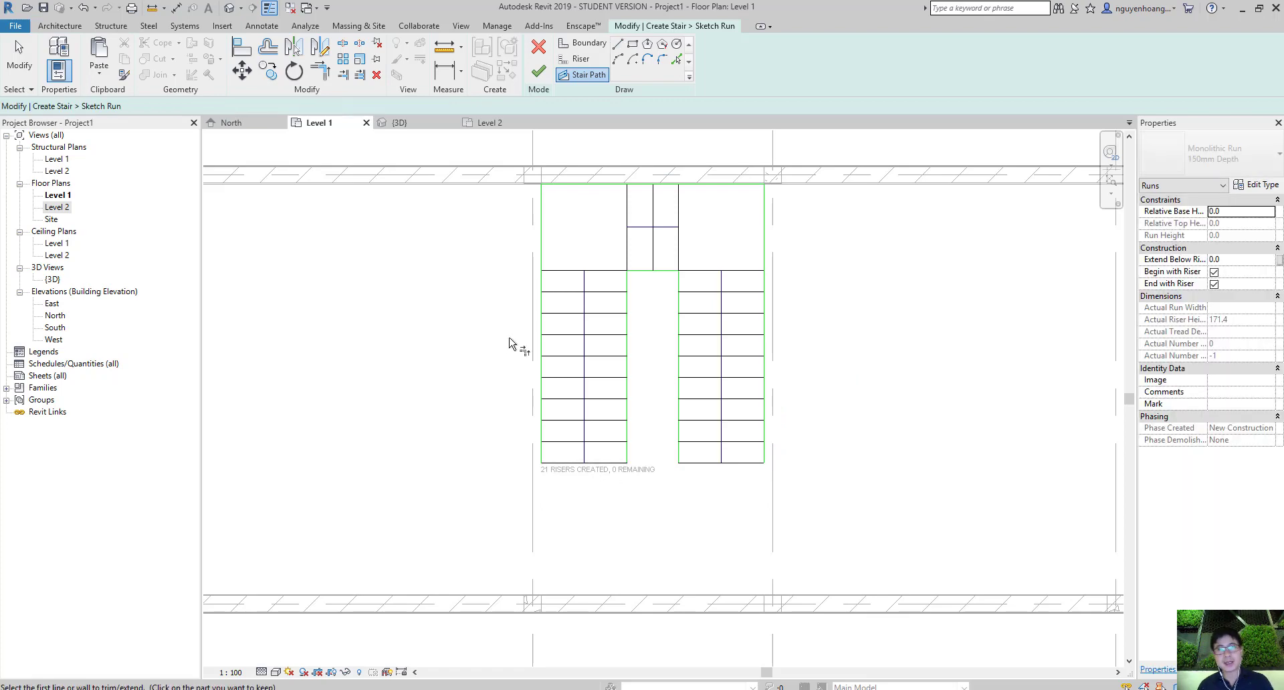
Join the landing path to the right-run path and finish the run sketch.
{"action": "left_click", "coordinate": [586, 294]}
{"action": "left_click", "coordinate": [654, 228]}
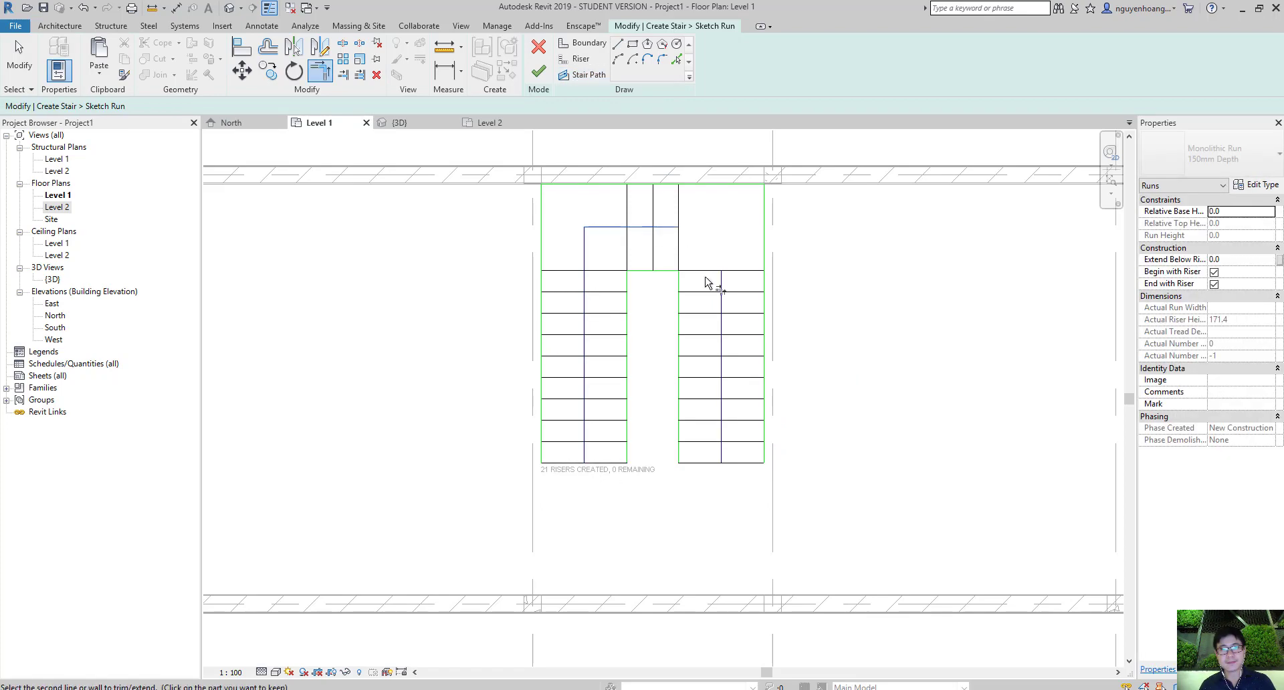
{"action": "left_click", "coordinate": [721, 287]}
{"action": "left_click", "coordinate": [539, 71]}
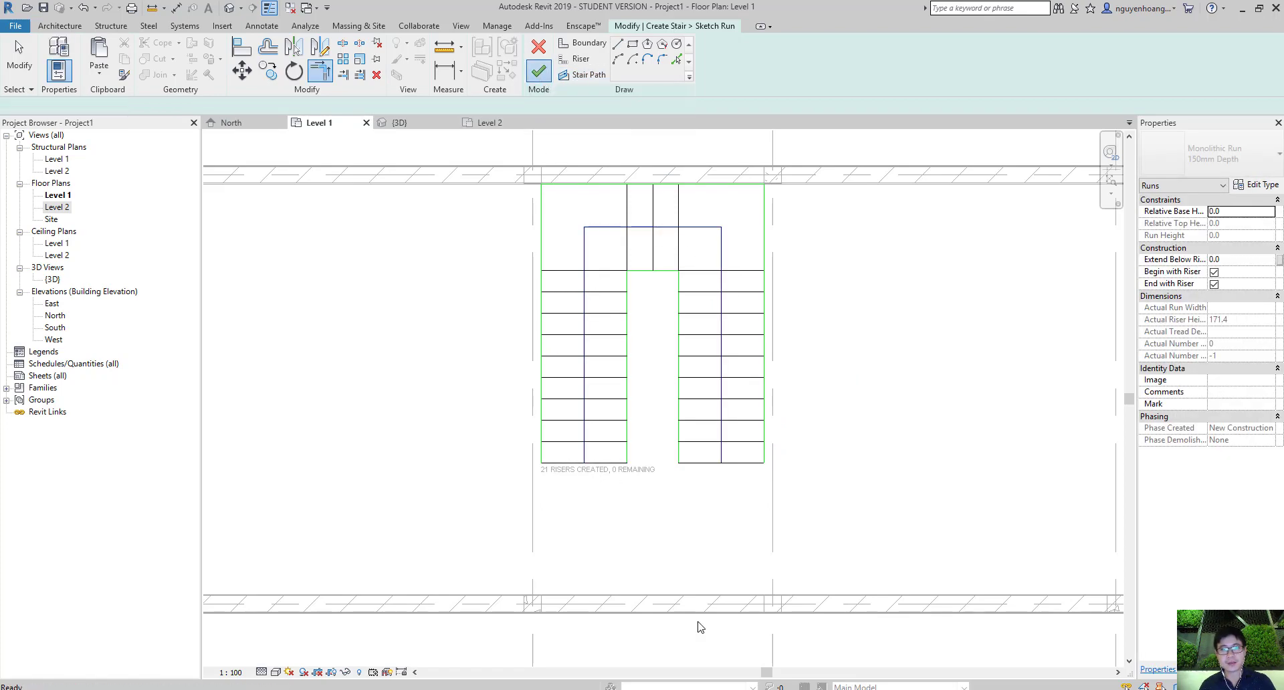
Finish the stair and view the model from an isometric corner in 3D.
{"action": "left_click", "coordinate": [539, 74]}
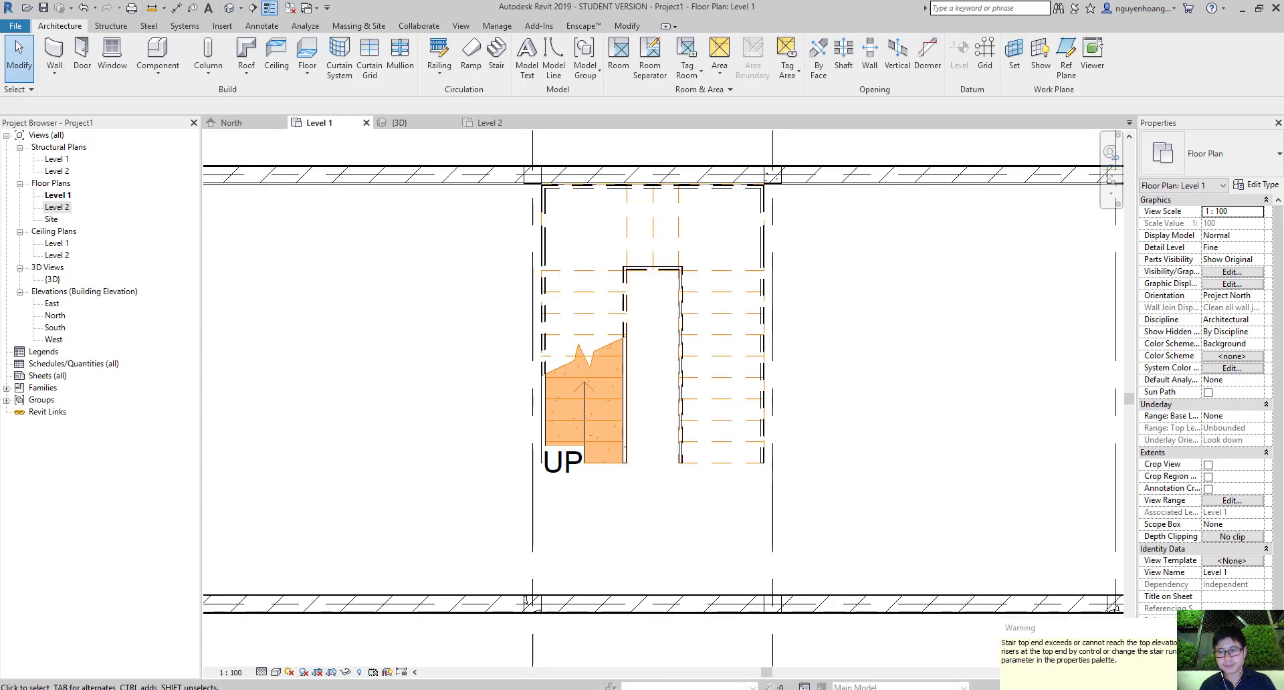
{"action": "left_click", "coordinate": [400, 123]}
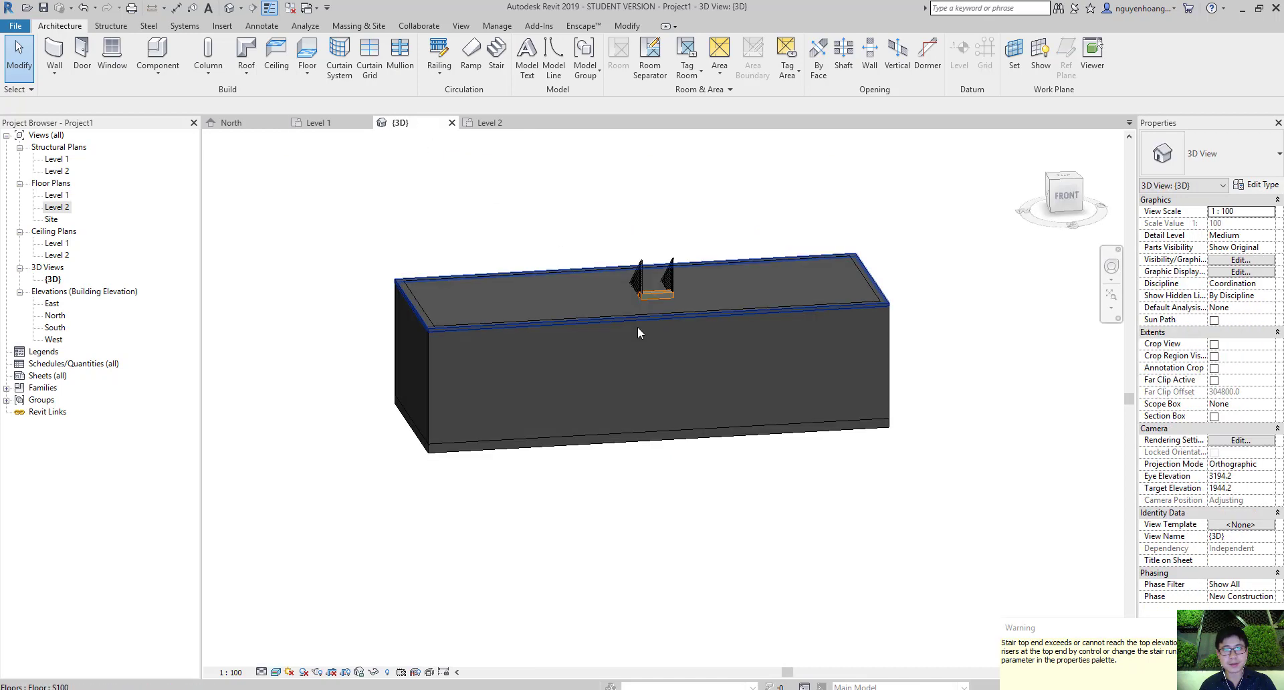
{"action": "mouse_move", "coordinate": [637, 327]}
{"action": "middle_mouse_down", "text": "shift"}
{"action": "mouse_move", "coordinate": [612, 372]}
{"action": "mouse_move", "coordinate": [728, 414]}
{"action": "middle_mouse_up", "text": "shift"}
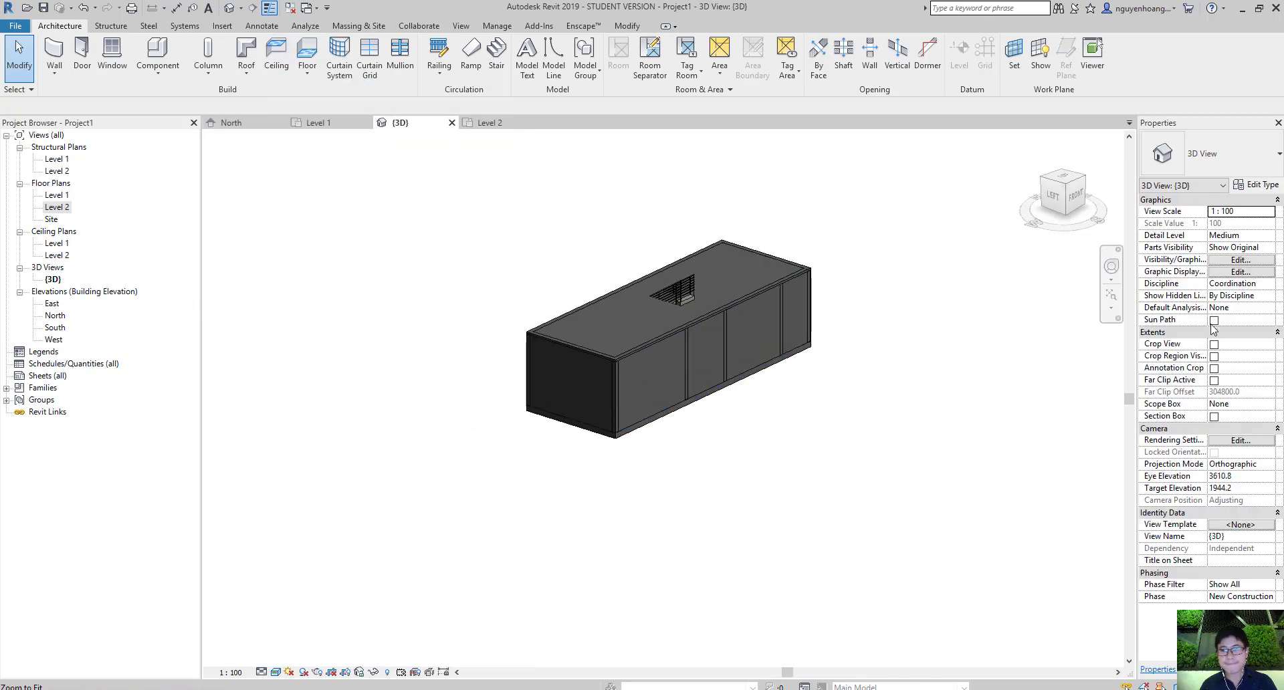
Turn on the 3D view's section box and briefly reveal hidden elements.
{"action": "left_click", "coordinate": [1214, 415]}
{"action": "mouse_move", "coordinate": [868, 418]}
{"action": "middle_mouse_down", "text": "shift"}
{"action": "mouse_move", "coordinate": [816, 401]}
{"action": "mouse_move", "coordinate": [939, 363]}
{"action": "middle_mouse_up", "text": "shift"}
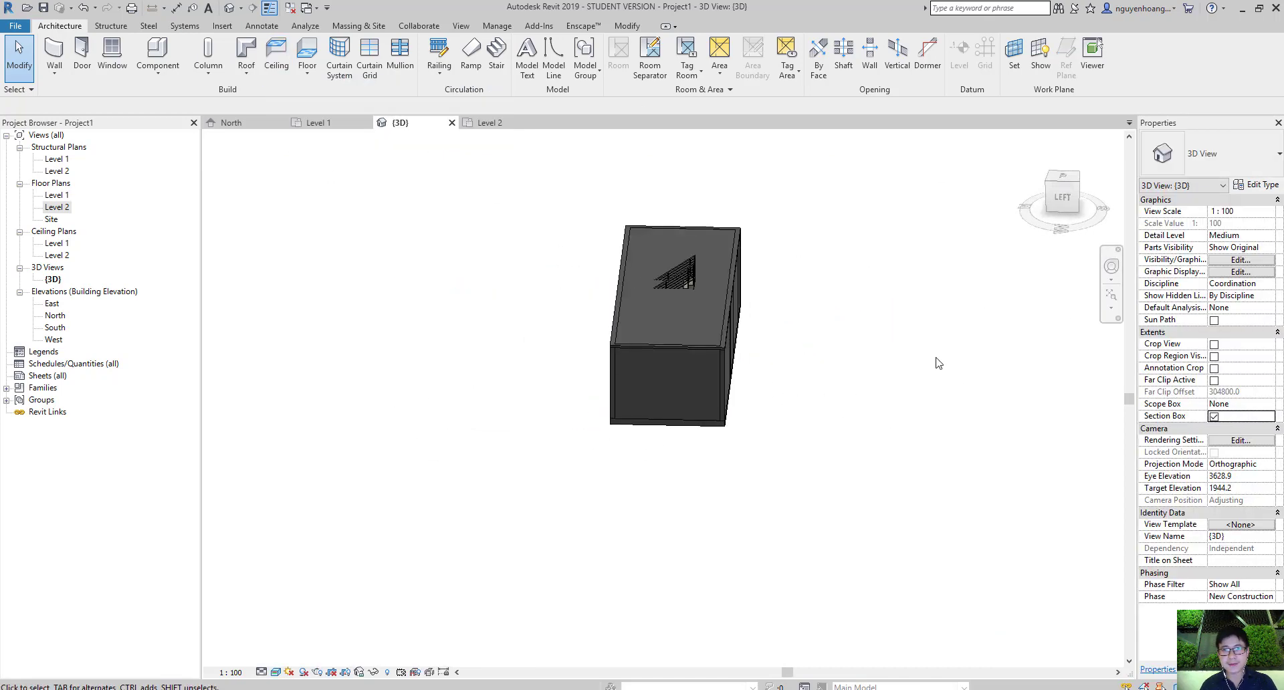
{"action": "mouse_move", "coordinate": [981, 447]}
{"action": "middle_mouse_down", "text": "shift"}
{"action": "mouse_move", "coordinate": [760, 409]}
{"action": "mouse_move", "coordinate": [626, 346]}
{"action": "middle_mouse_up", "text": "shift"}
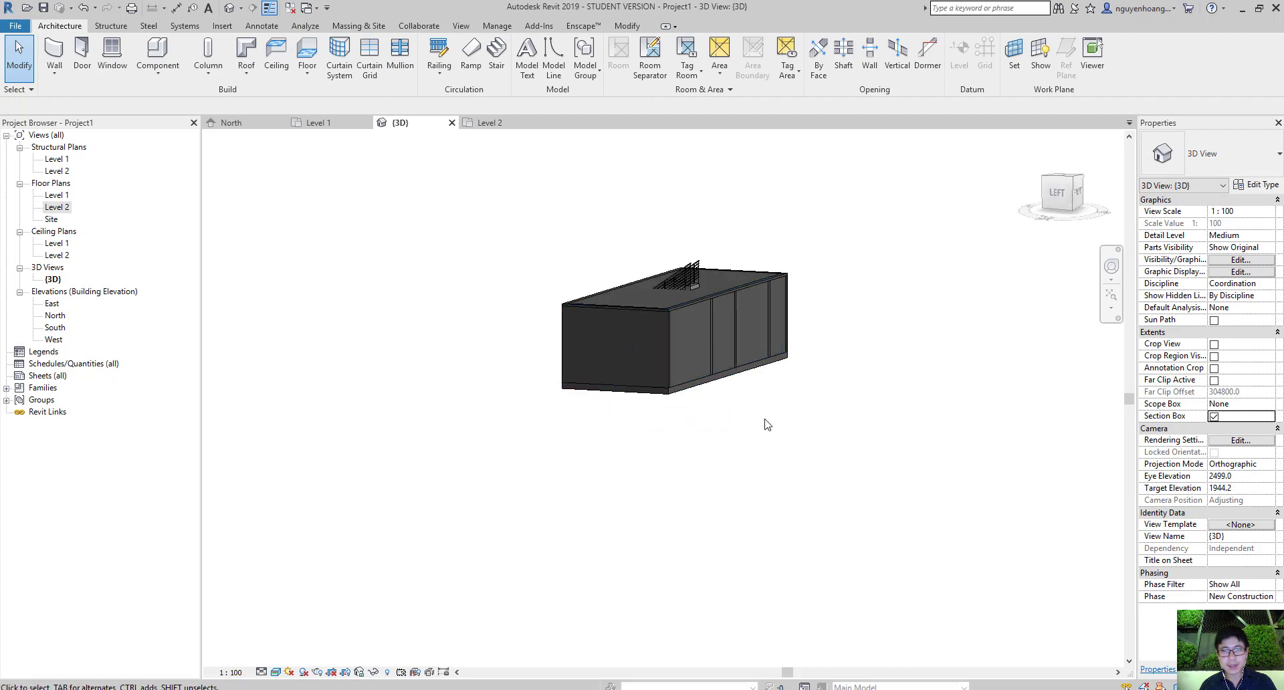
{"action": "left_click", "coordinate": [387, 672]}
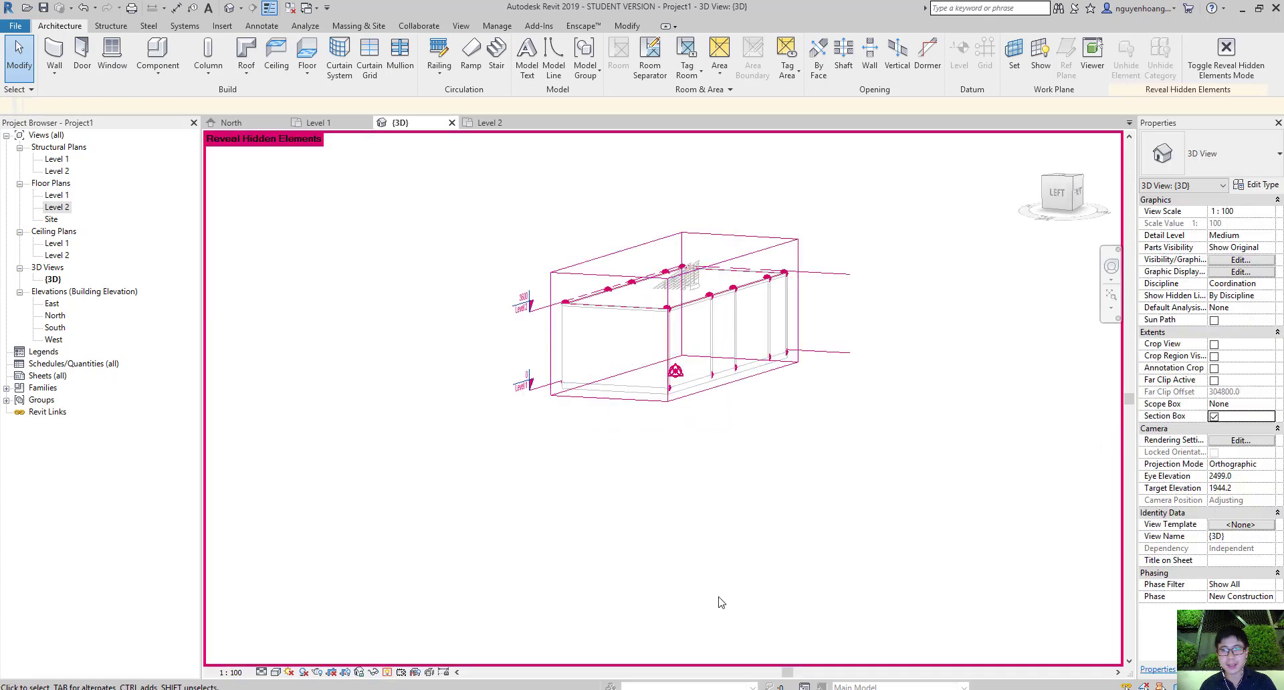
{"action": "left_click", "coordinate": [386, 672]}
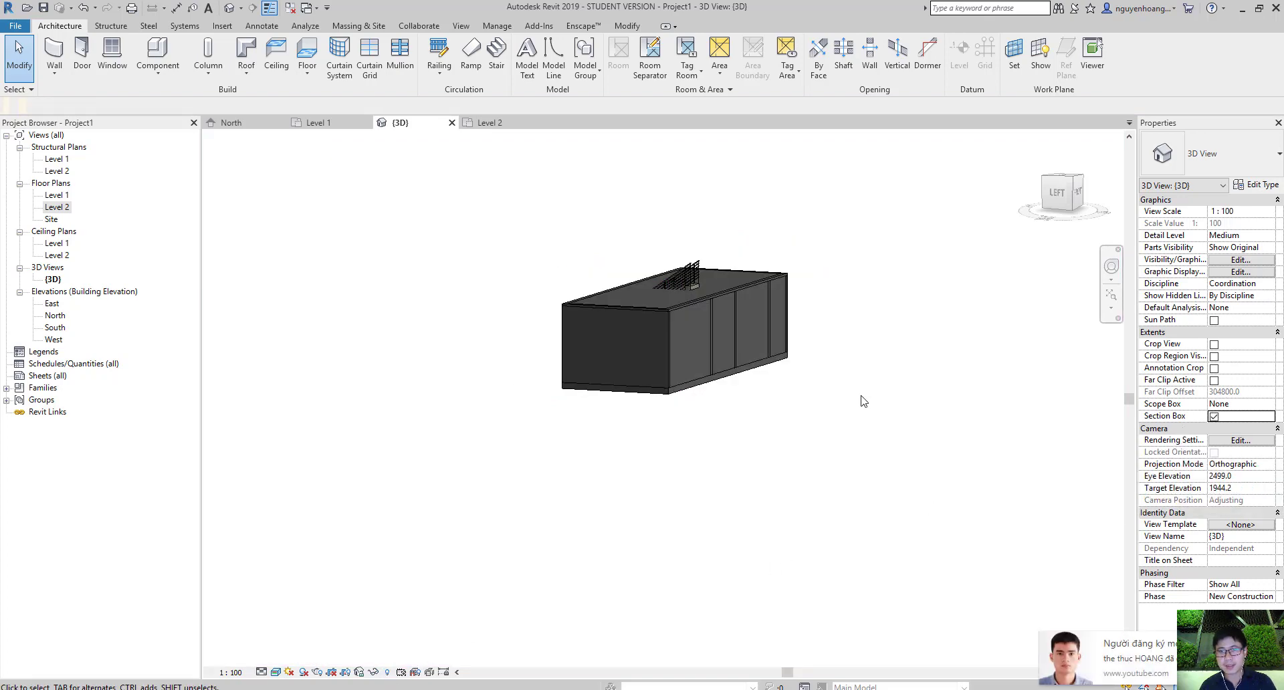
Unhide the section box using Reveal Hidden Elements.
{"action": "left_click", "coordinate": [387, 671]}
{"action": "mouse_move", "coordinate": [708, 417]}
{"action": "middle_mouse_down", "text": "shift"}
{"action": "mouse_move", "coordinate": [781, 488]}
{"action": "mouse_move", "coordinate": [711, 392]}
{"action": "middle_mouse_up", "text": "shift"}
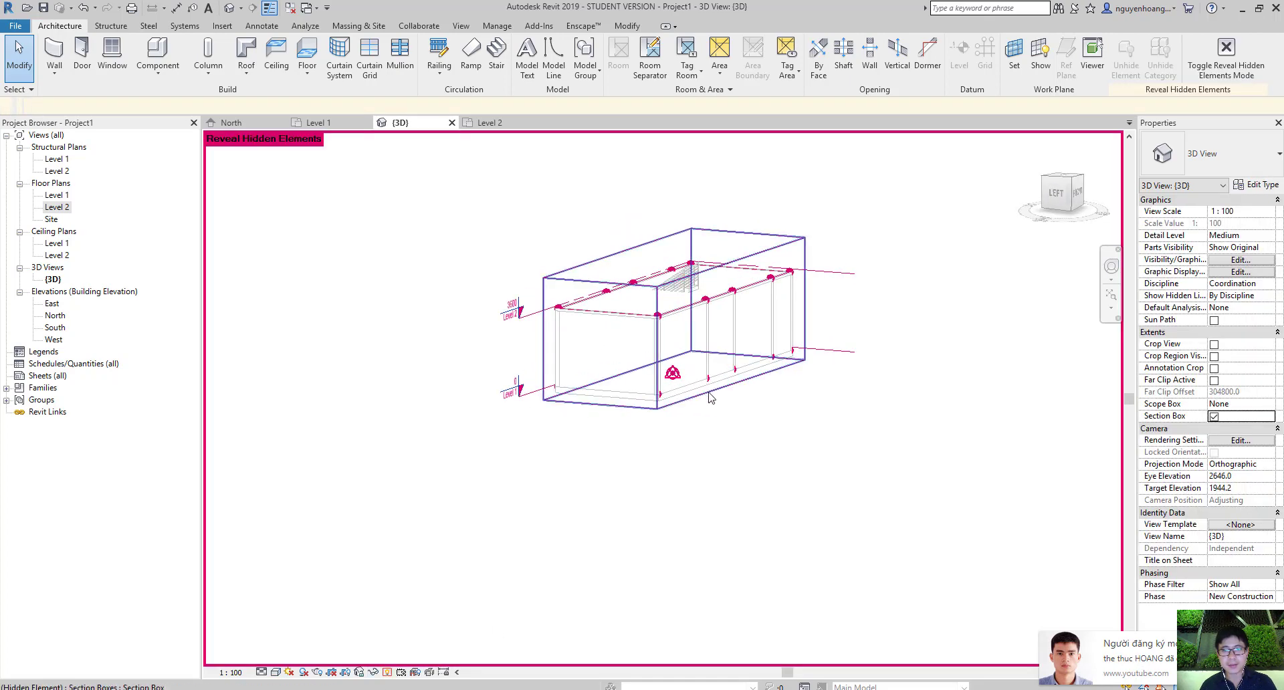
{"action": "left_click", "coordinate": [711, 396]}
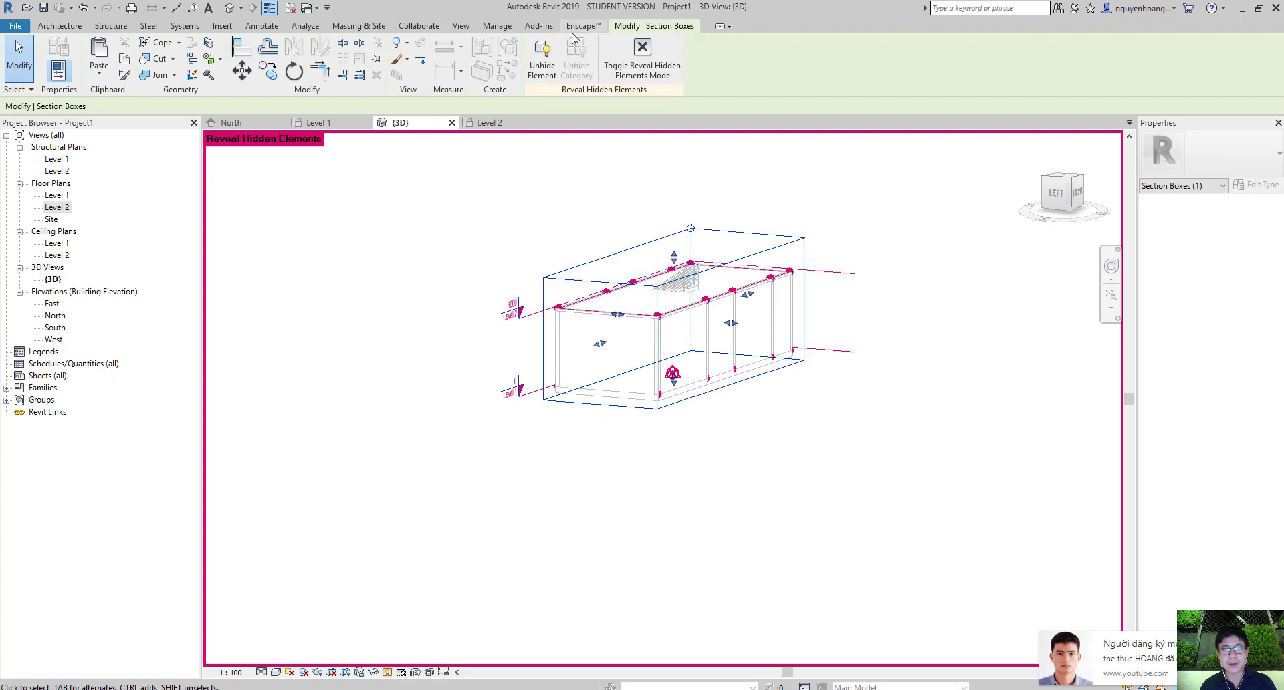
{"action": "left_click", "coordinate": [542, 61]}
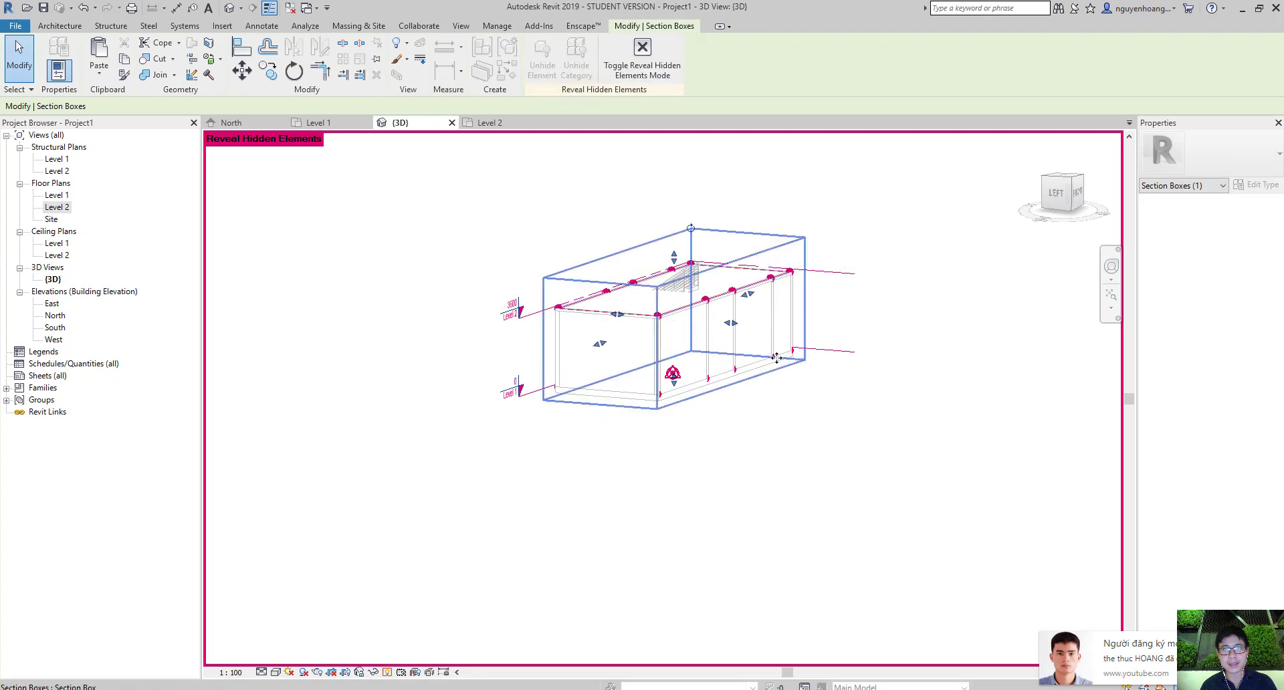
{"action": "left_click", "coordinate": [388, 672]}
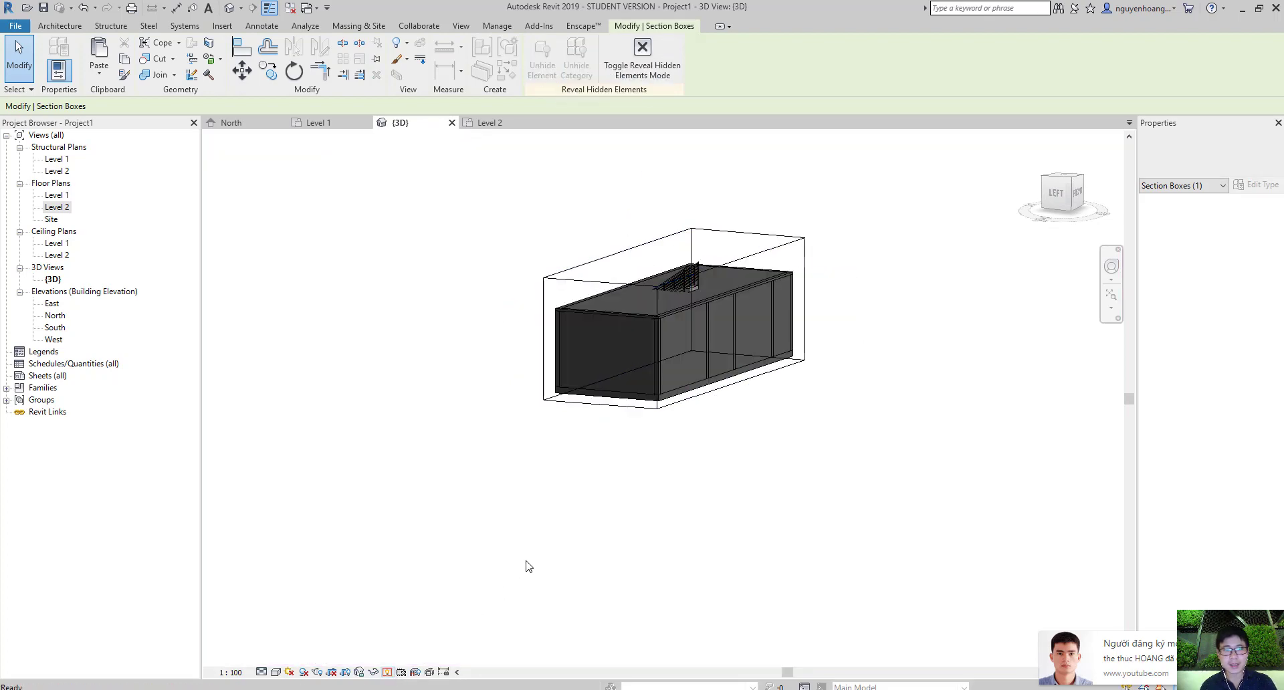
{"action": "left_click", "coordinate": [524, 563]}
Pull one side of the section box inward to cut the model and expose the stair.
{"action": "left_click", "coordinate": [804, 268]}
{"action": "mouse_move", "coordinate": [889, 326]}
{"action": "middle_mouse_down", "text": "shift"}
{"action": "mouse_move", "coordinate": [728, 364]}
{"action": "mouse_move", "coordinate": [773, 366]}
{"action": "middle_mouse_up", "text": "shift"}
{"action": "left_click_drag", "start_coordinate": [733, 324], "coordinate": [702, 325]}
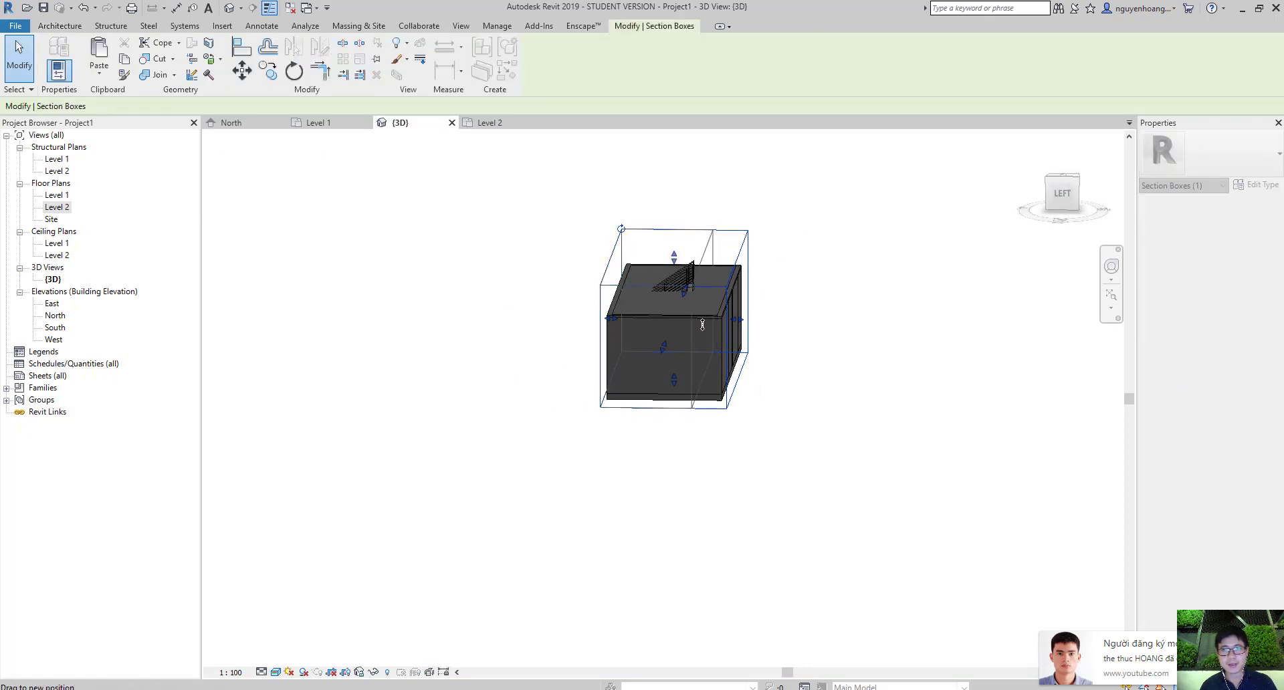
{"action": "middle_click_drag", "start_coordinate": [723, 343], "coordinate": [520, 364], "text": "shift"}
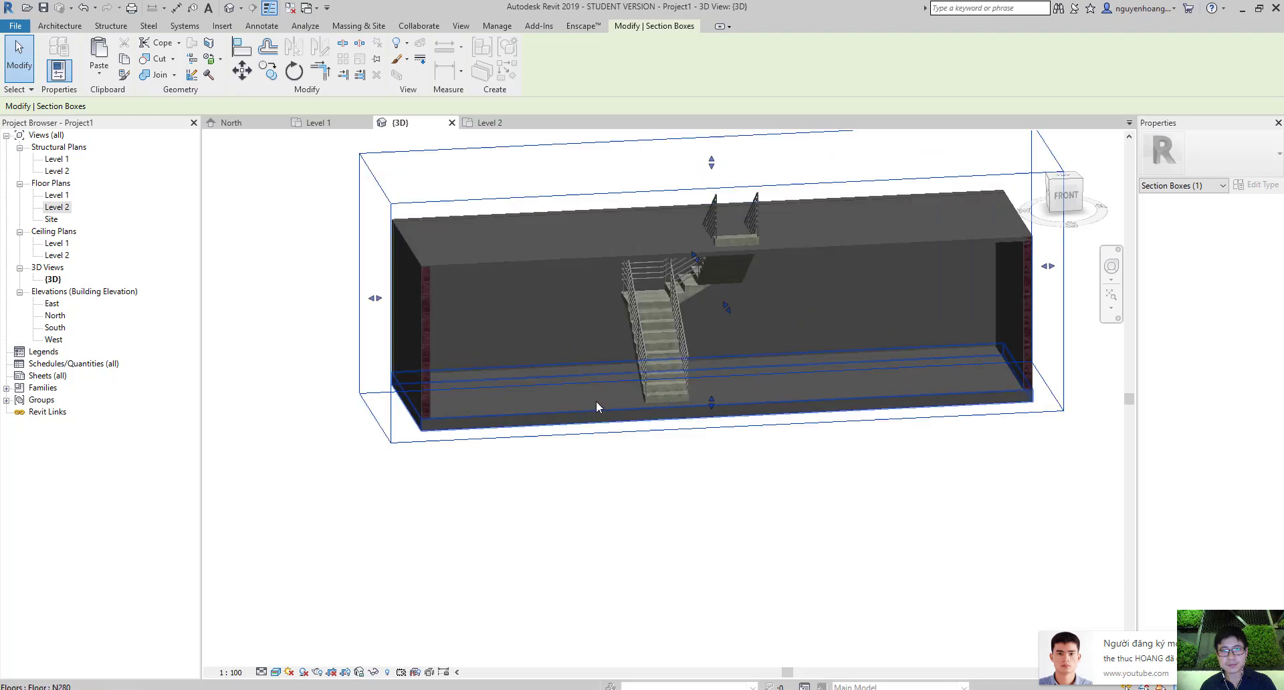
{"action": "scroll", "coordinate": [675, 329], "scroll_direction": "up", "scroll_amount": 3}
{"action": "scroll", "coordinate": [604, 306], "scroll_direction": "up", "scroll_amount": 3}
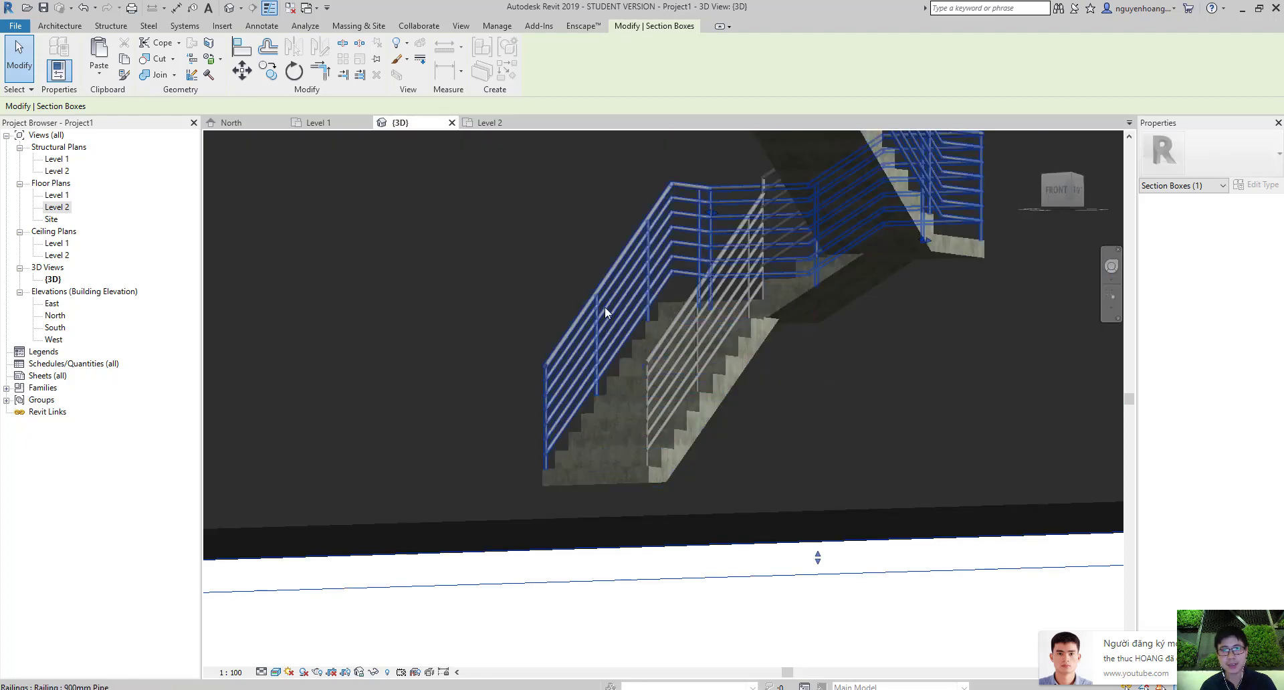
Delete the stair's outer and inner railings.
{"action": "left_click", "coordinate": [601, 305]}
{"action": "key", "text": "Delete"}
{"action": "left_click", "coordinate": [709, 334]}
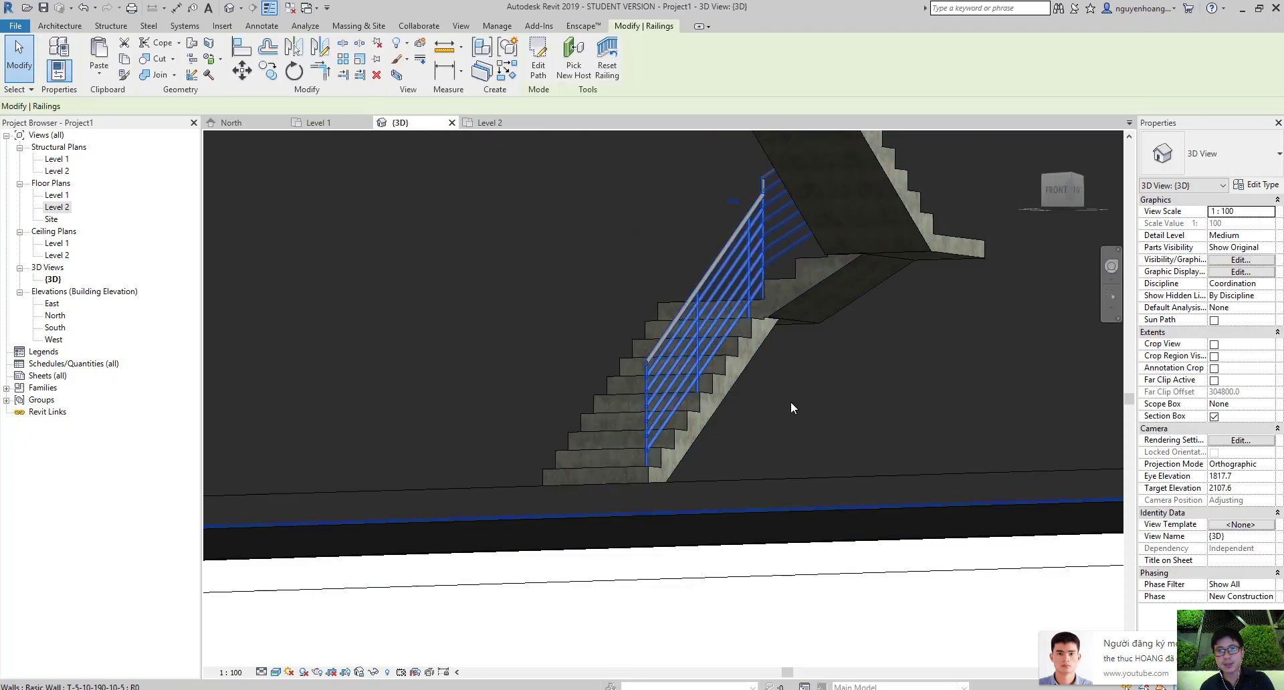
{"action": "key", "text": "Delete"}
{"action": "scroll", "coordinate": [764, 358], "scroll_direction": "down", "scroll_amount": 3}
{"action": "mouse_move", "coordinate": [712, 364]}
{"action": "middle_mouse_down", "text": "shift"}
{"action": "mouse_move", "coordinate": [864, 389]}
{"action": "mouse_move", "coordinate": [869, 219]}
{"action": "middle_mouse_up", "text": "shift"}
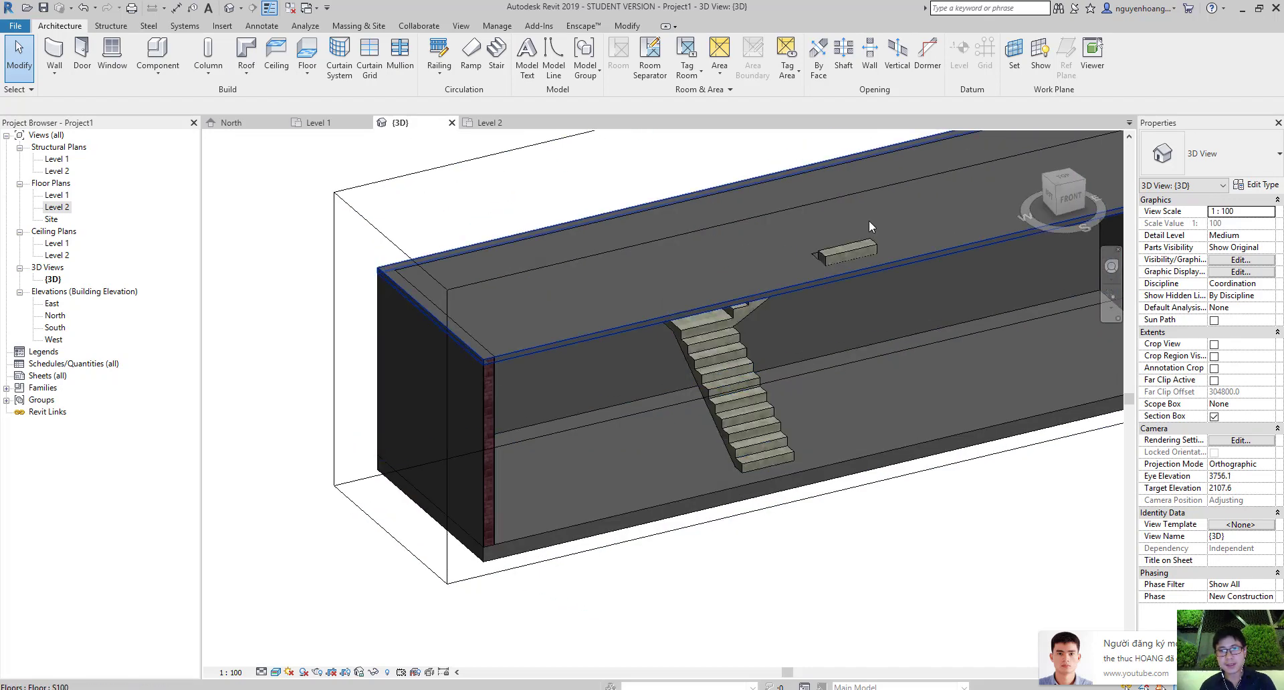
Open the Level 2 structural plan and select the Level 2 floor.
{"action": "double_click", "coordinate": [56, 172]}
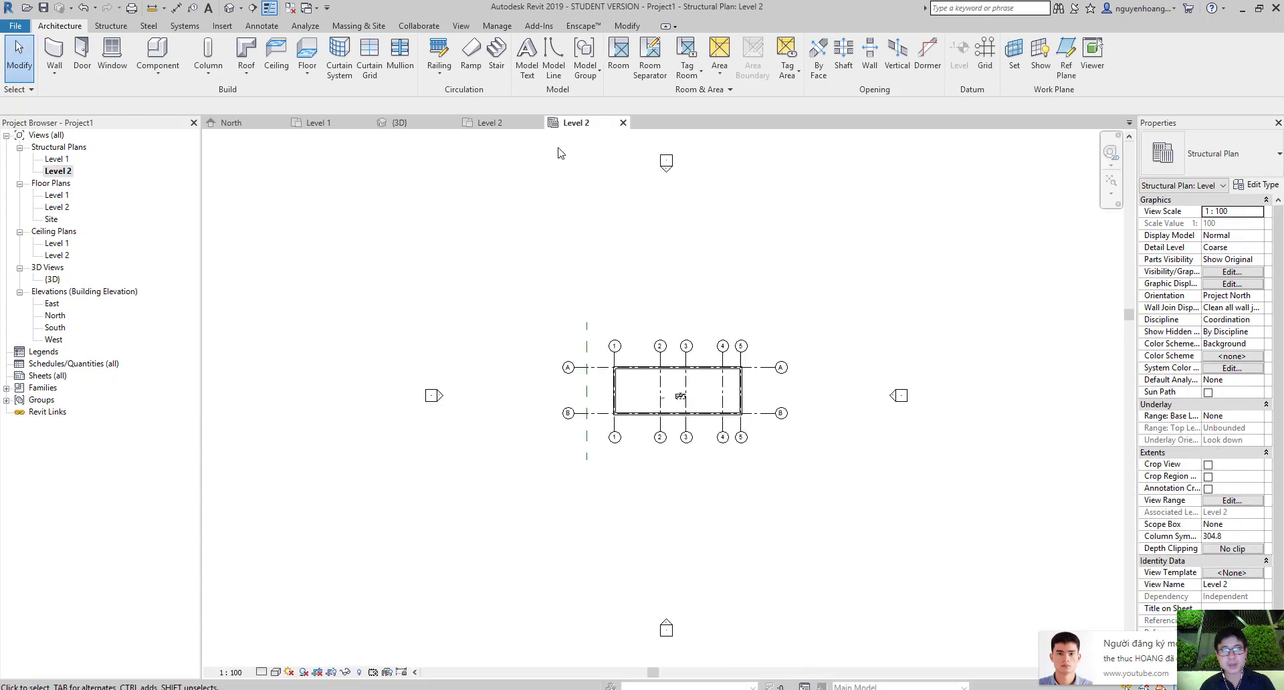
{"action": "scroll", "coordinate": [703, 389], "scroll_direction": "up", "scroll_amount": 4}
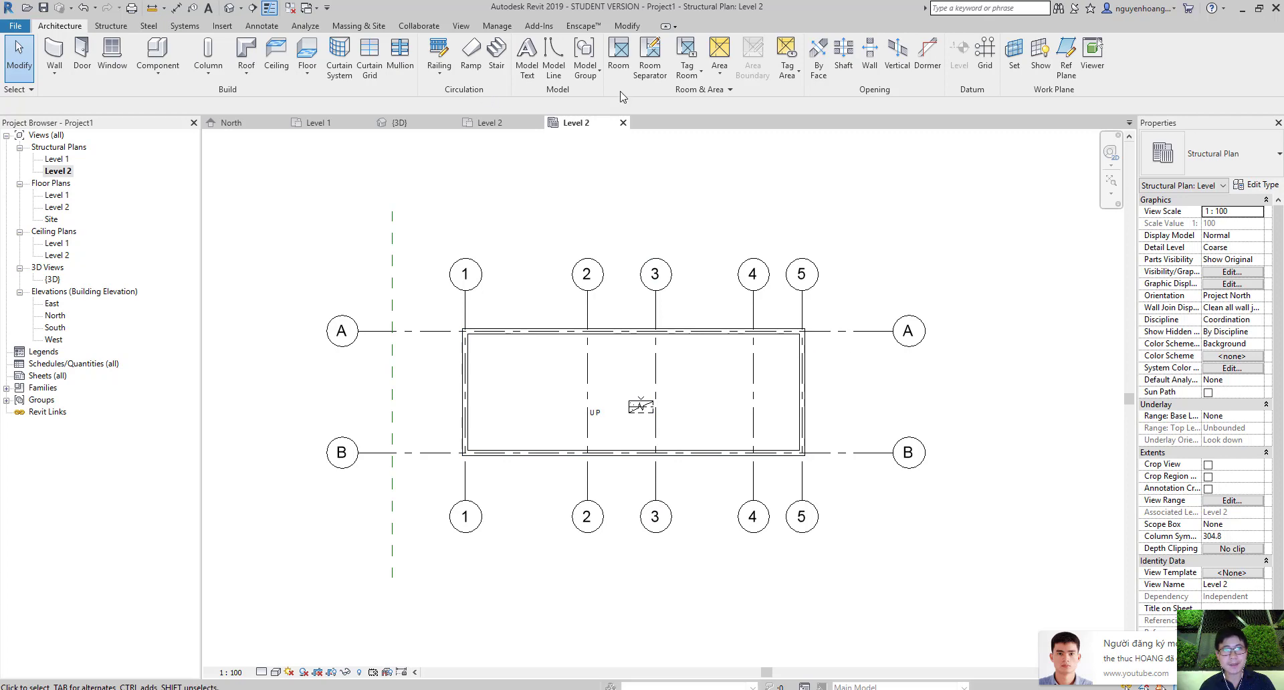
{"action": "left_click", "coordinate": [507, 407]}
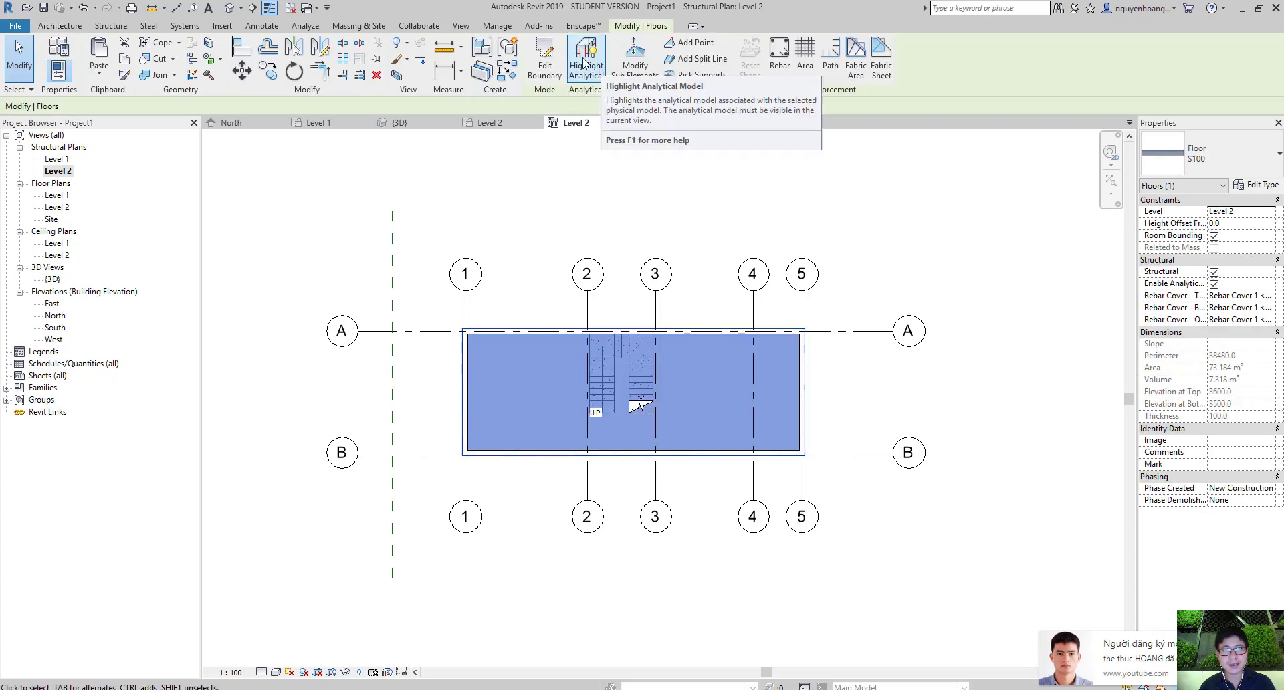
Sketch a 2600 x 3250 rectangle around the stair in the floor boundary, attaching walls.
{"action": "left_click", "coordinate": [546, 55]}
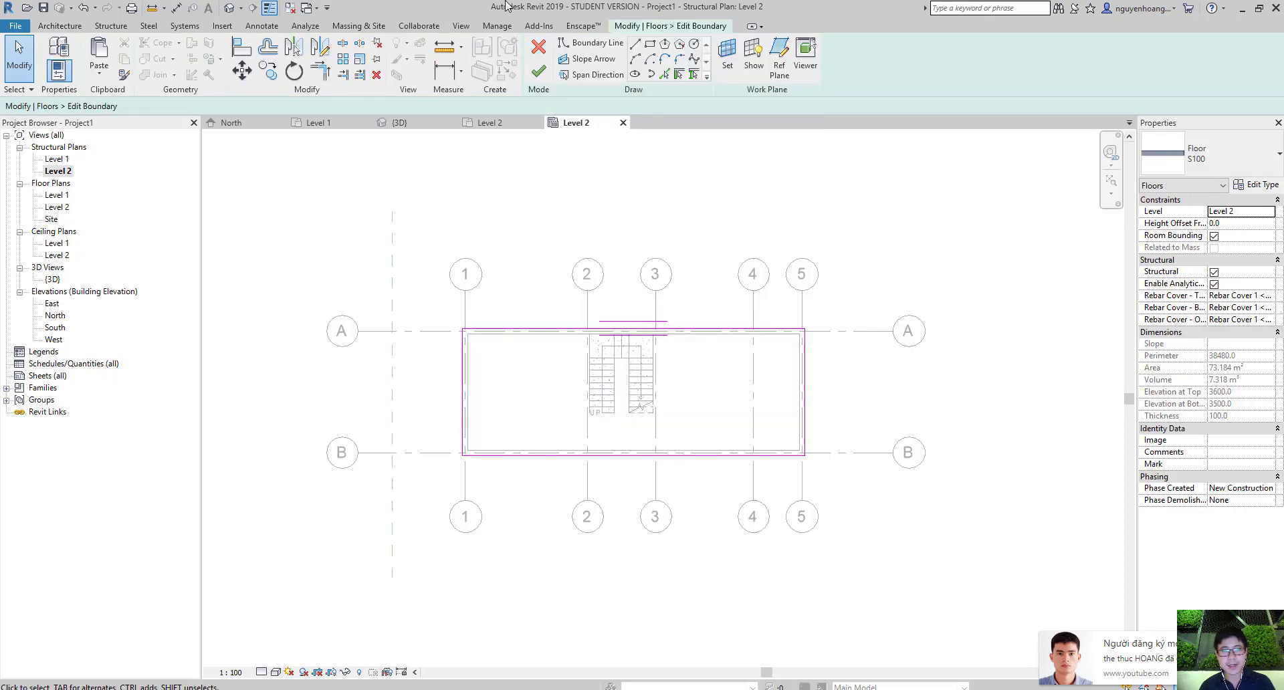
{"action": "left_click", "coordinate": [649, 46]}
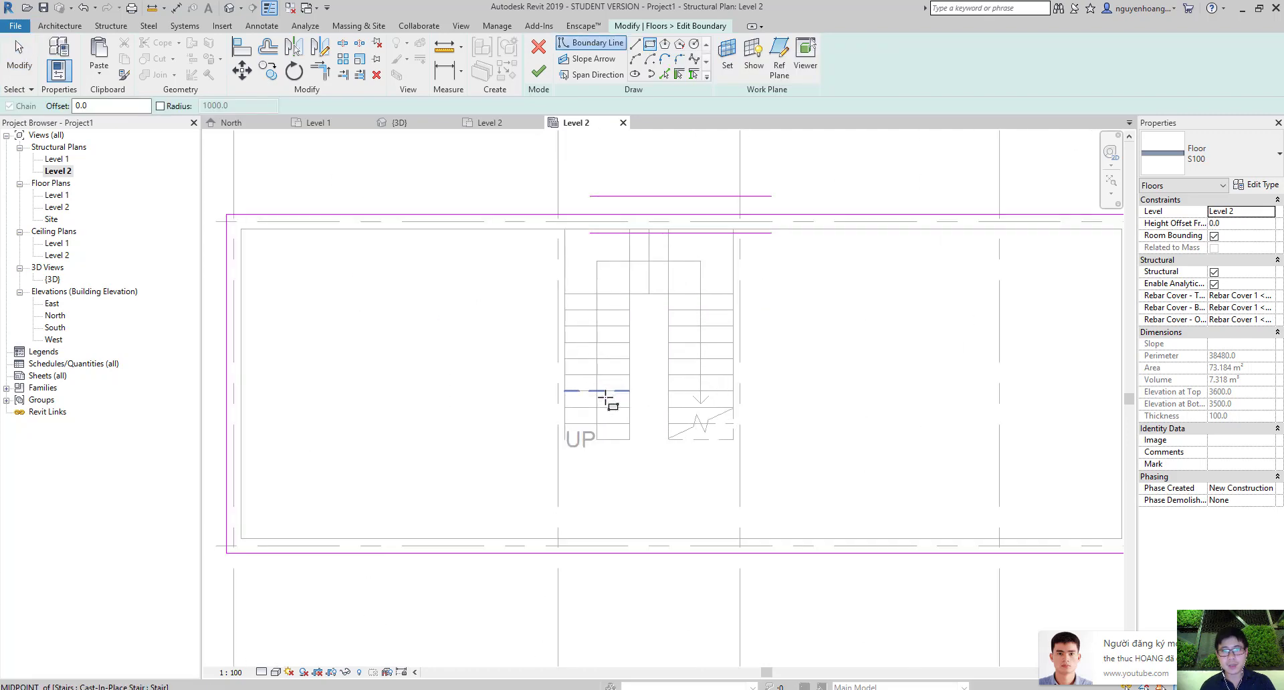
{"action": "scroll", "coordinate": [599, 394], "scroll_direction": "up", "scroll_amount": 3}
{"action": "left_click", "coordinate": [733, 439]}
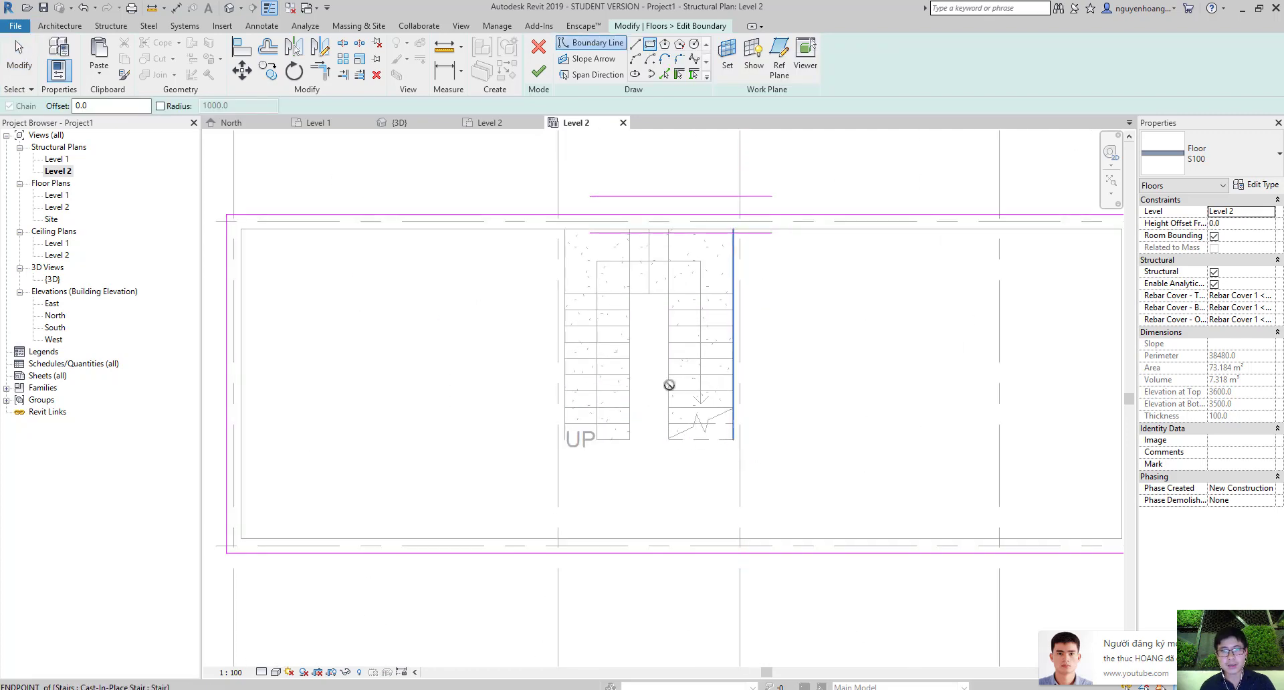
{"action": "left_click", "coordinate": [565, 230]}
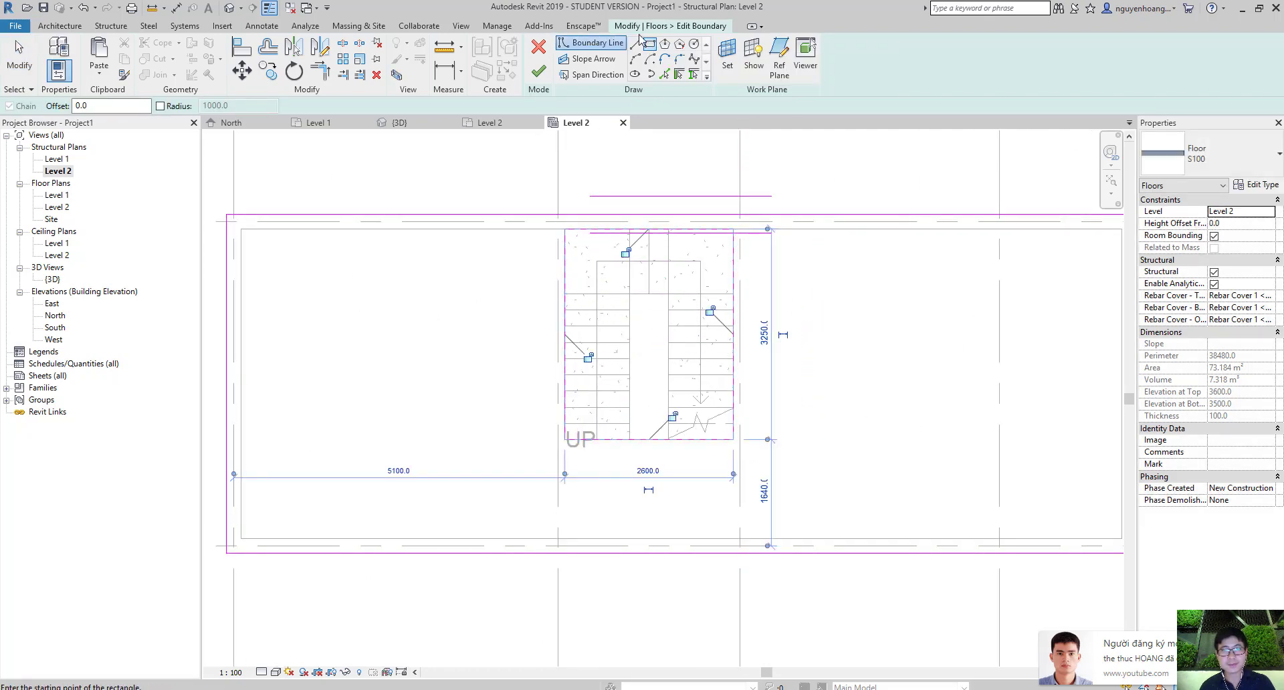
{"action": "left_click", "coordinate": [538, 72]}
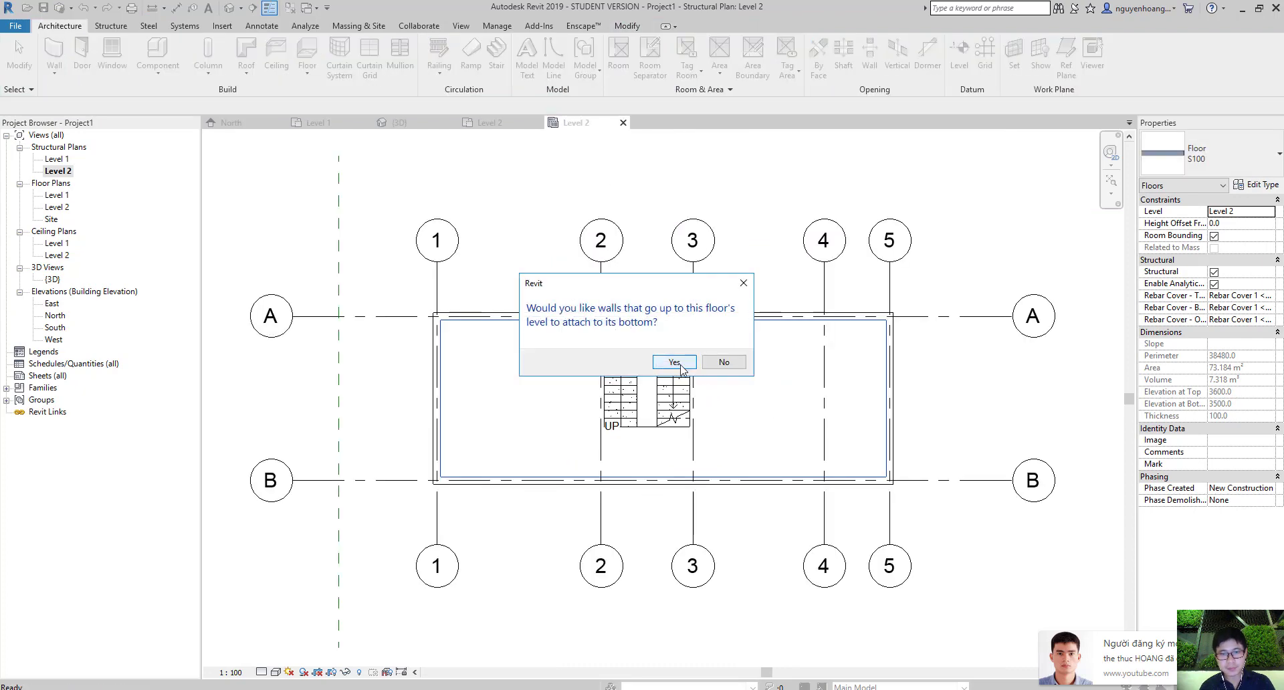
{"action": "left_click", "coordinate": [681, 366]}
{"action": "scroll", "coordinate": [644, 413], "scroll_direction": "up", "scroll_amount": 3}
{"action": "left_click", "coordinate": [692, 482]}
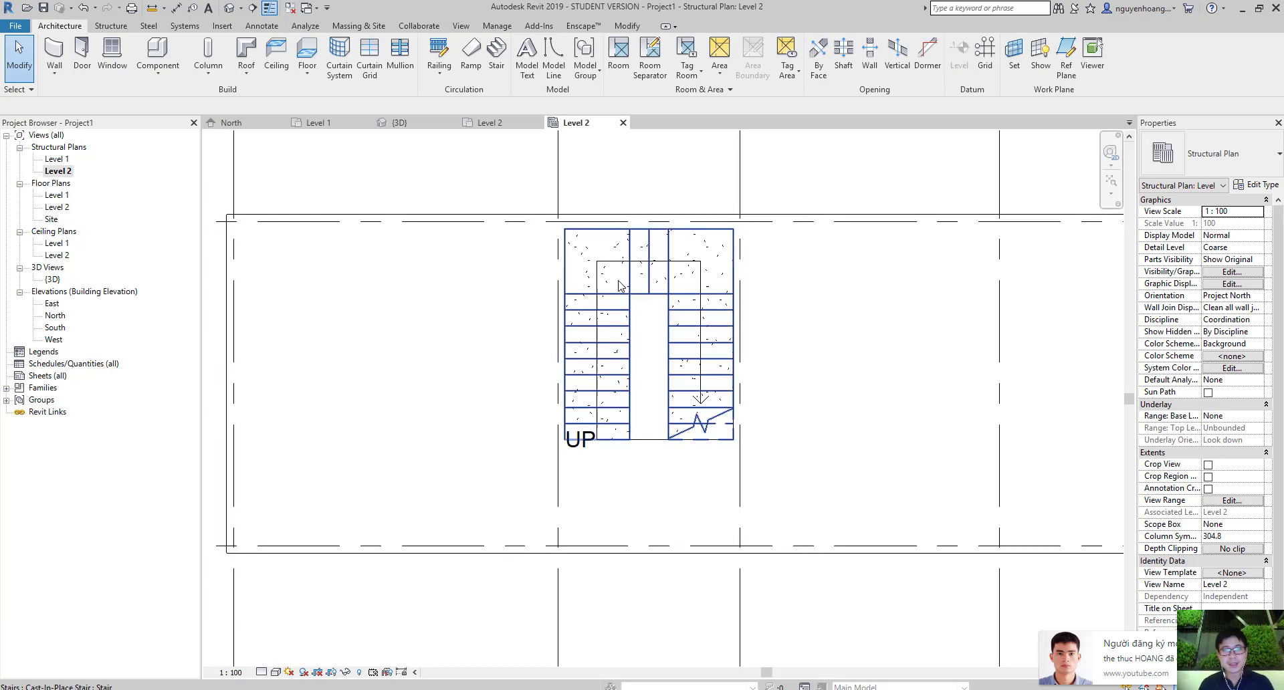
In 3D, set the stair's desired risers to 23 and inspect the slab opening.
{"action": "left_click", "coordinate": [395, 122]}
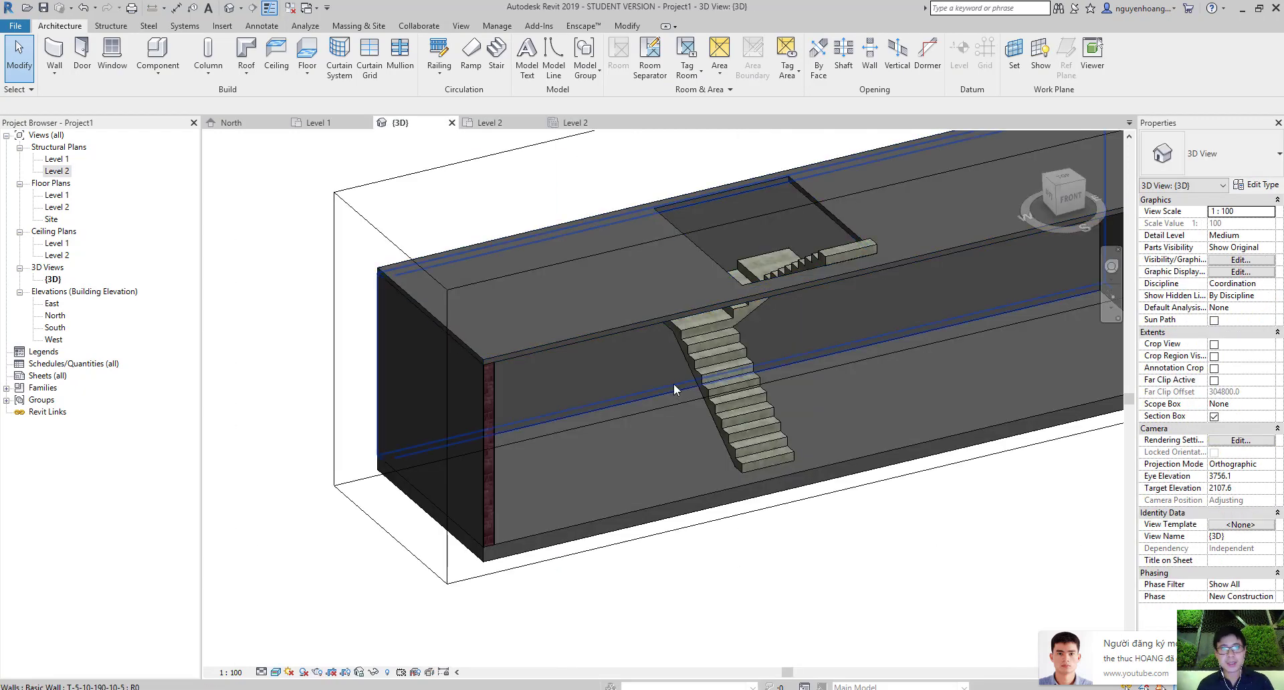
{"action": "middle_click_drag", "start_coordinate": [779, 403], "coordinate": [744, 343], "text": "shift"}
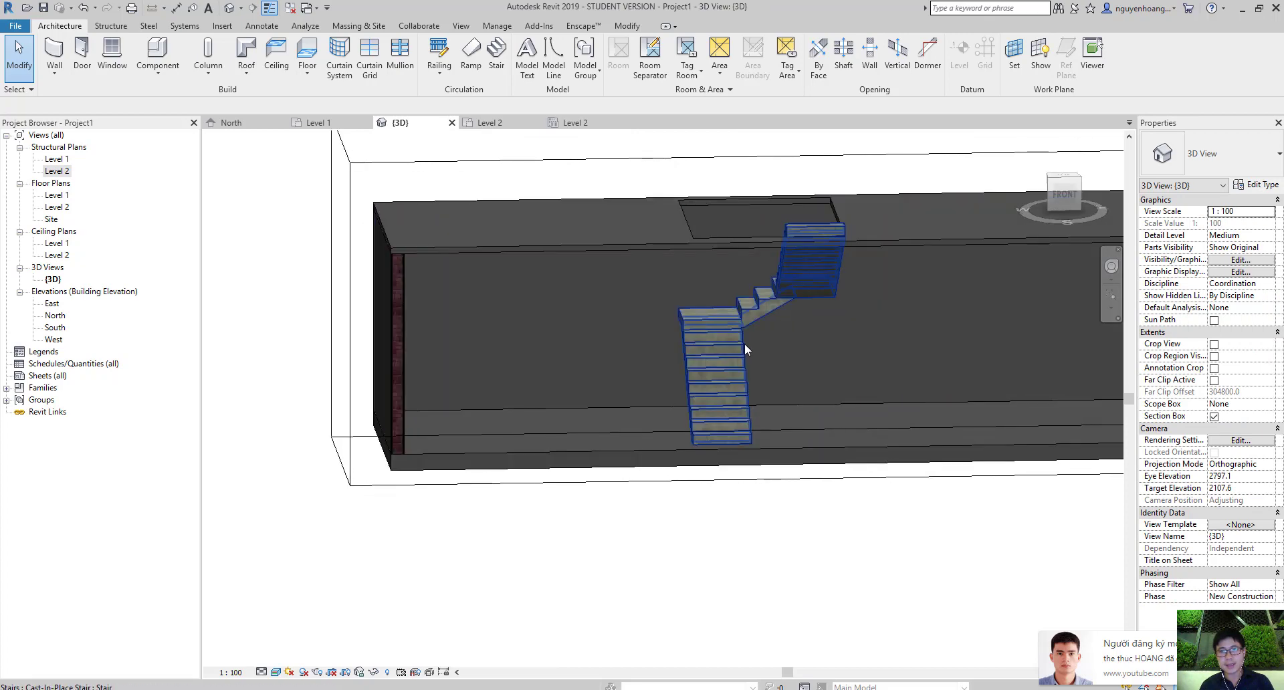
{"action": "left_click", "coordinate": [732, 348]}
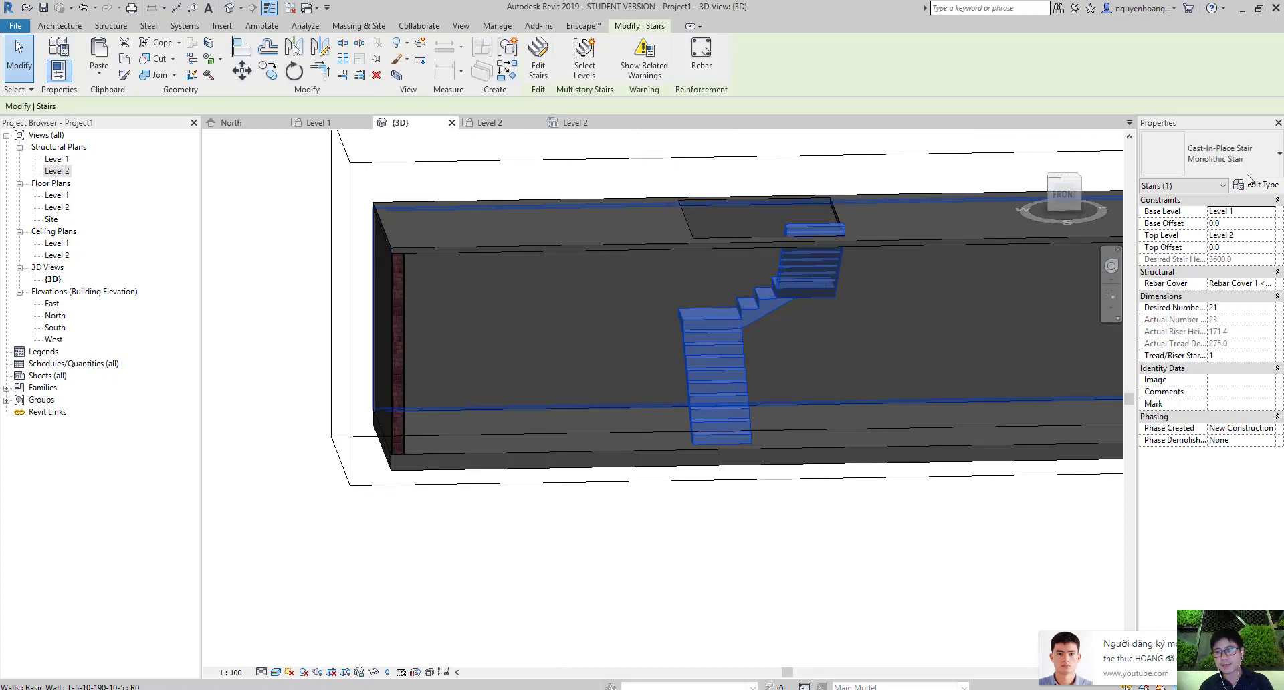
{"action": "left_click", "coordinate": [1254, 309]}
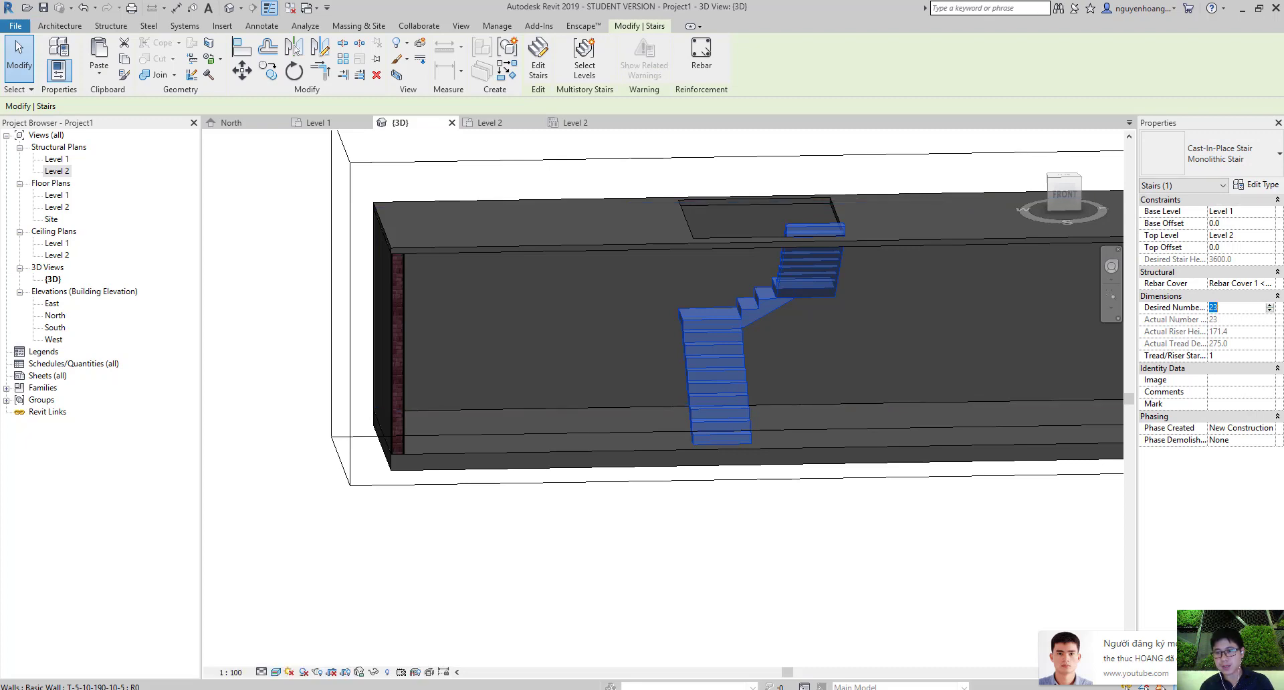
{"action": "key", "text": "Return"}
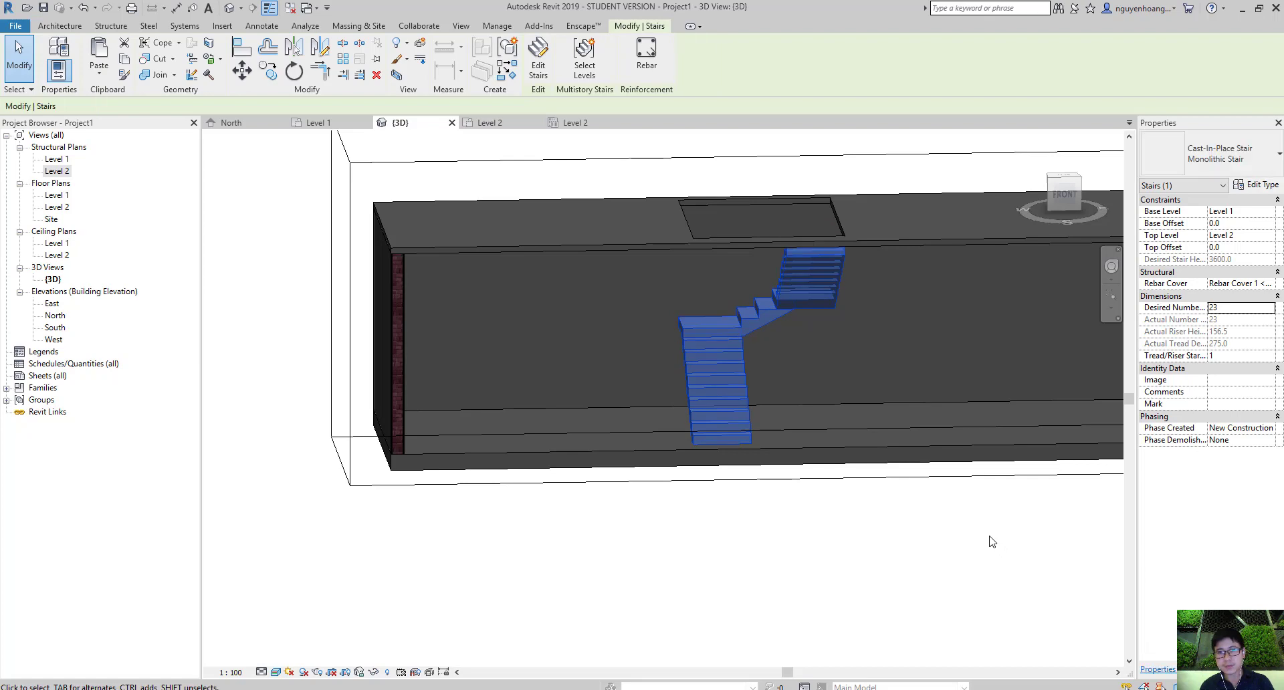
{"action": "mouse_move", "coordinate": [988, 539]}
{"action": "middle_mouse_down", "text": "shift"}
{"action": "mouse_move", "coordinate": [868, 387]}
{"action": "mouse_move", "coordinate": [696, 304]}
{"action": "middle_mouse_up", "text": "shift"}
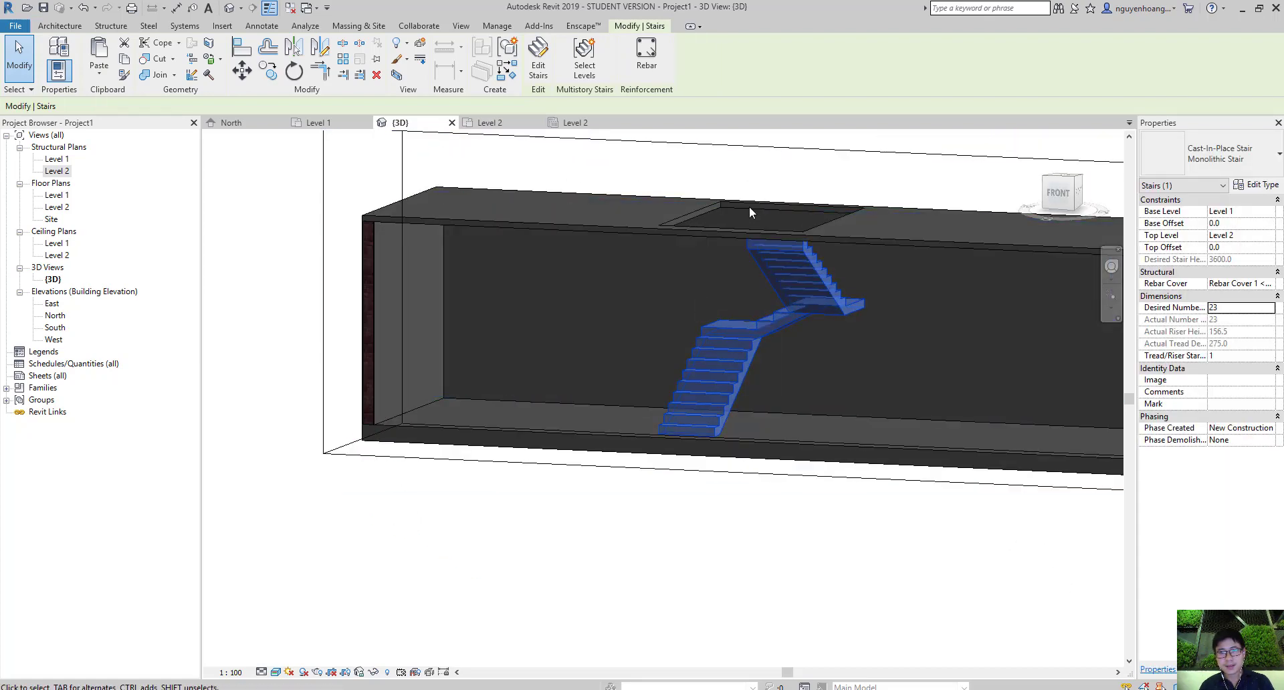
{"action": "middle_click_drag", "start_coordinate": [777, 296], "coordinate": [804, 359], "text": "shift"}
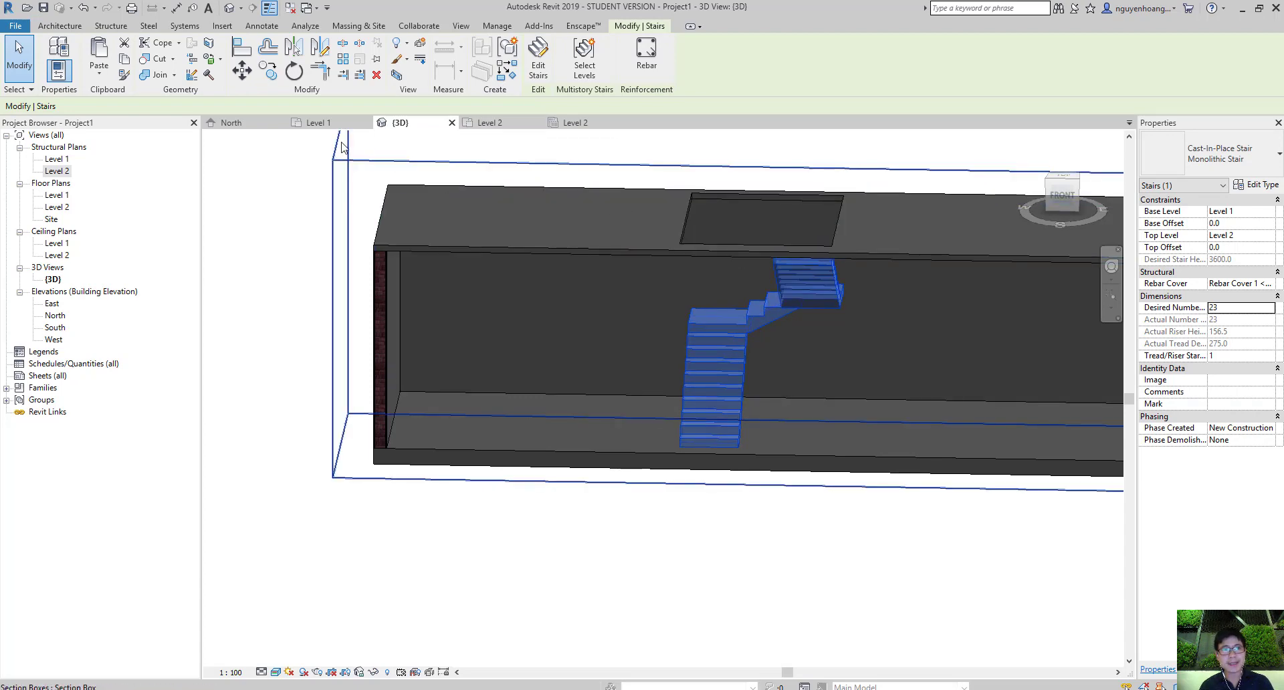
Return to the Level 2 floor plan showing the stair, with nothing selected.
{"action": "left_click", "coordinate": [489, 123]}
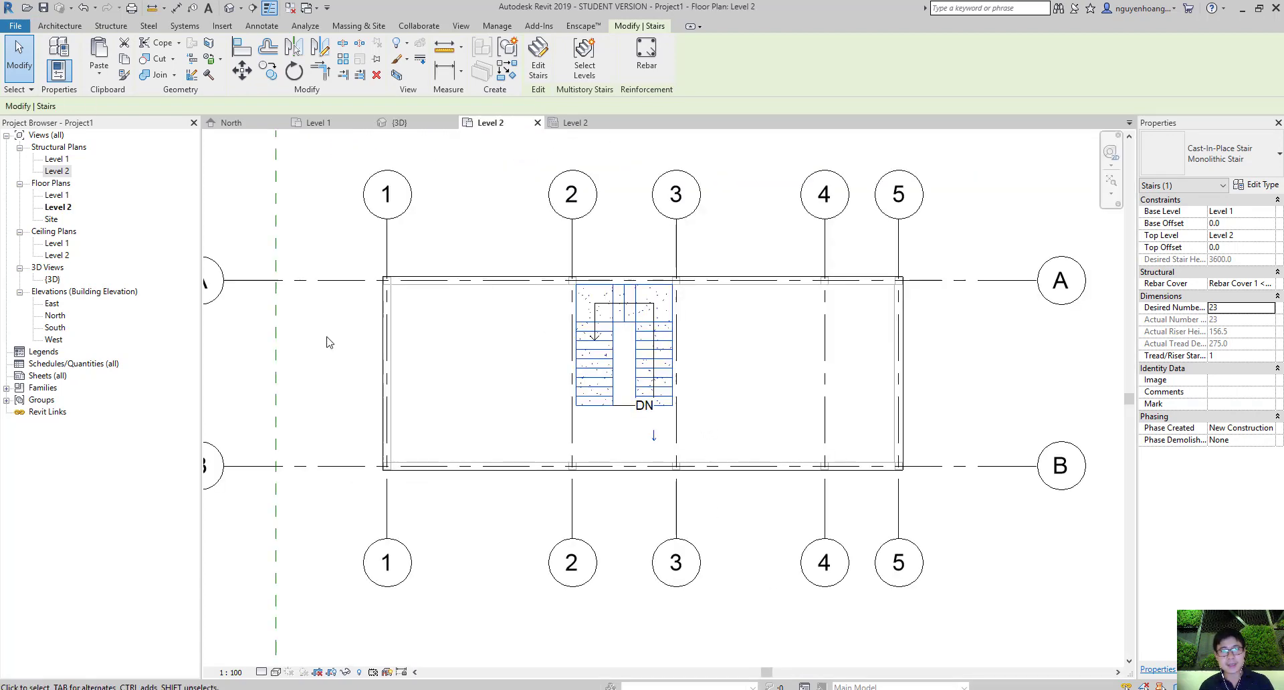
{"action": "left_click", "coordinate": [446, 204]}
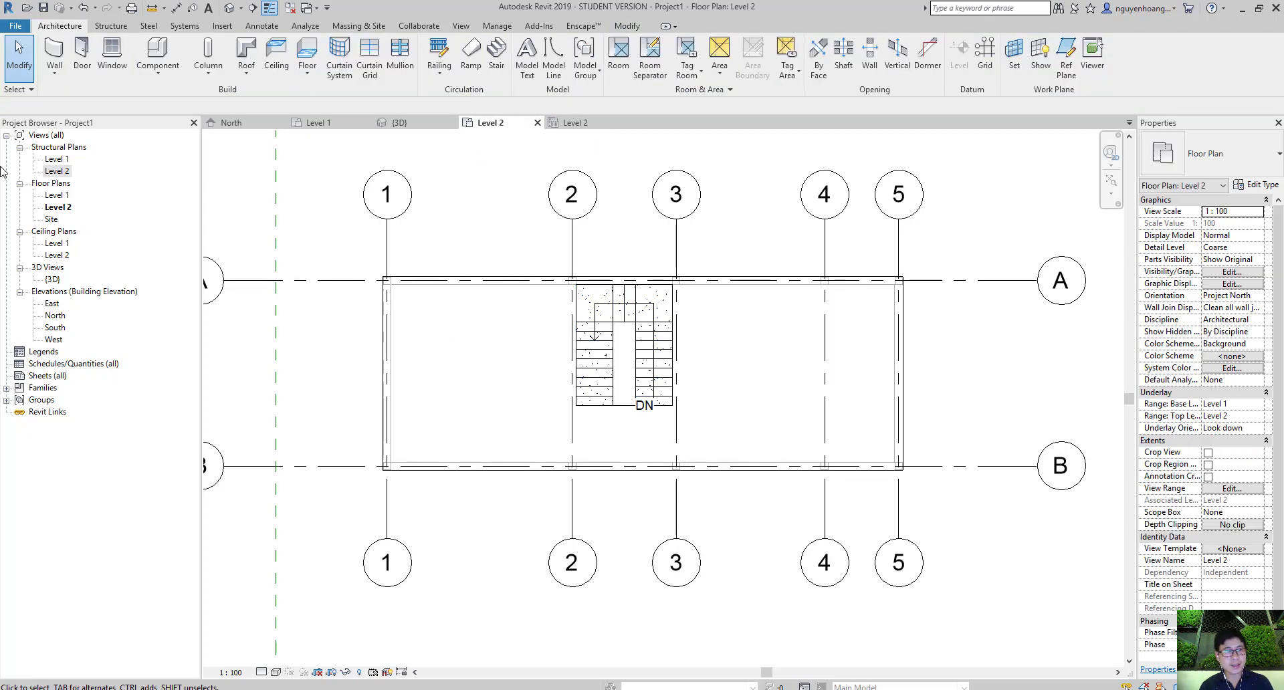
{"action": "left_click", "coordinate": [59, 171]}
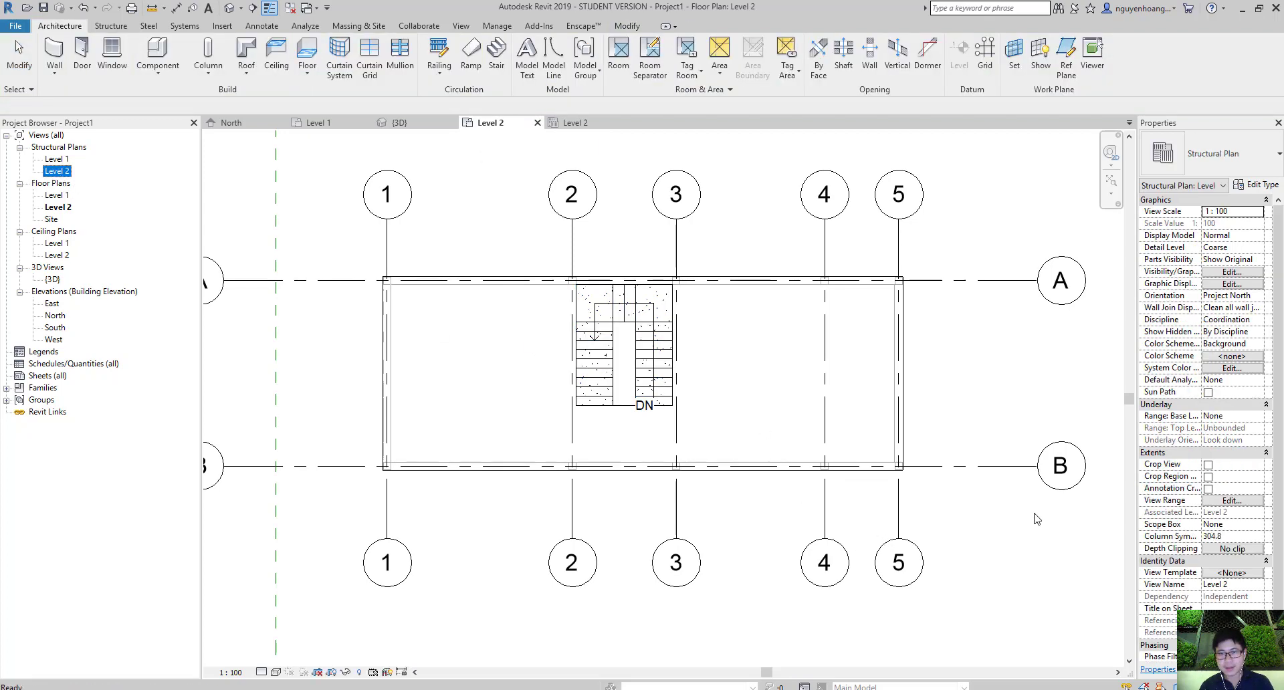
{"action": "left_click", "coordinate": [1046, 578]}
{"action": "scroll", "coordinate": [401, 278], "scroll_direction": "up", "scroll_amount": 1}
{"action": "scroll", "coordinate": [439, 301], "scroll_direction": "up", "scroll_amount": 2}
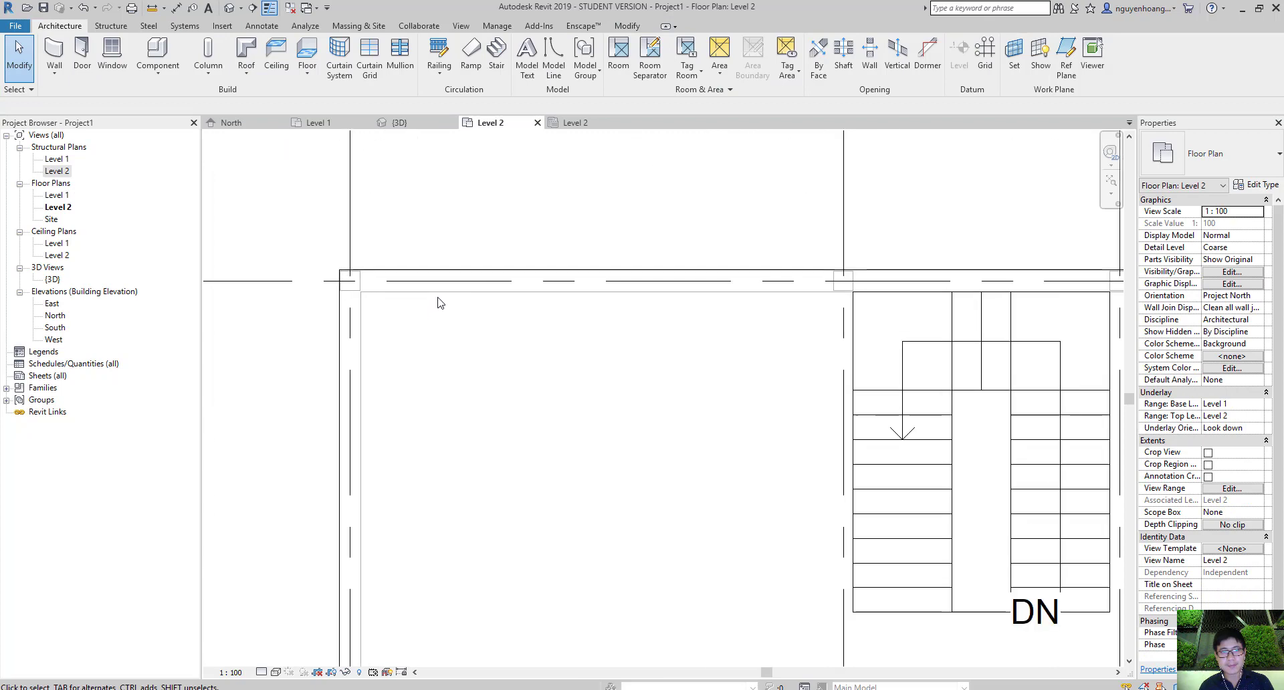
{"action": "scroll", "coordinate": [440, 301], "scroll_direction": "down", "scroll_amount": 3}
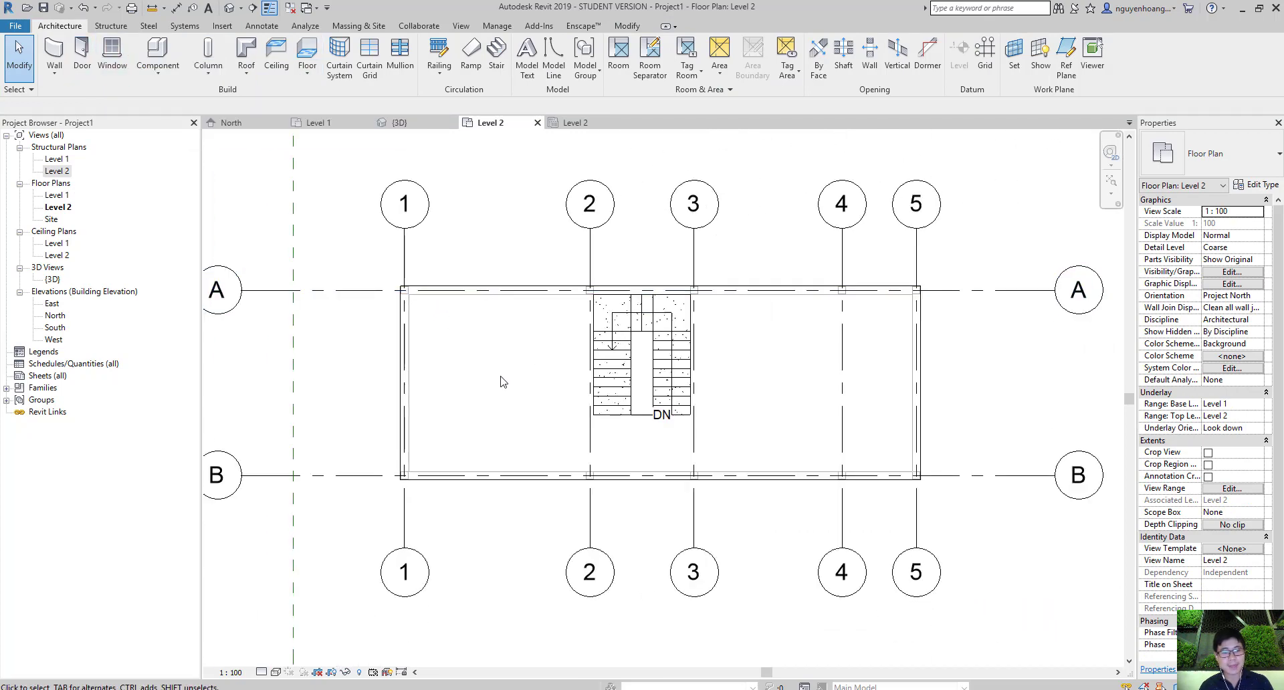
Start the Beam tool and load M_Concrete-Rectangular Beam.rfa from Structural Framing > Concrete.
{"action": "key", "text": "m"}
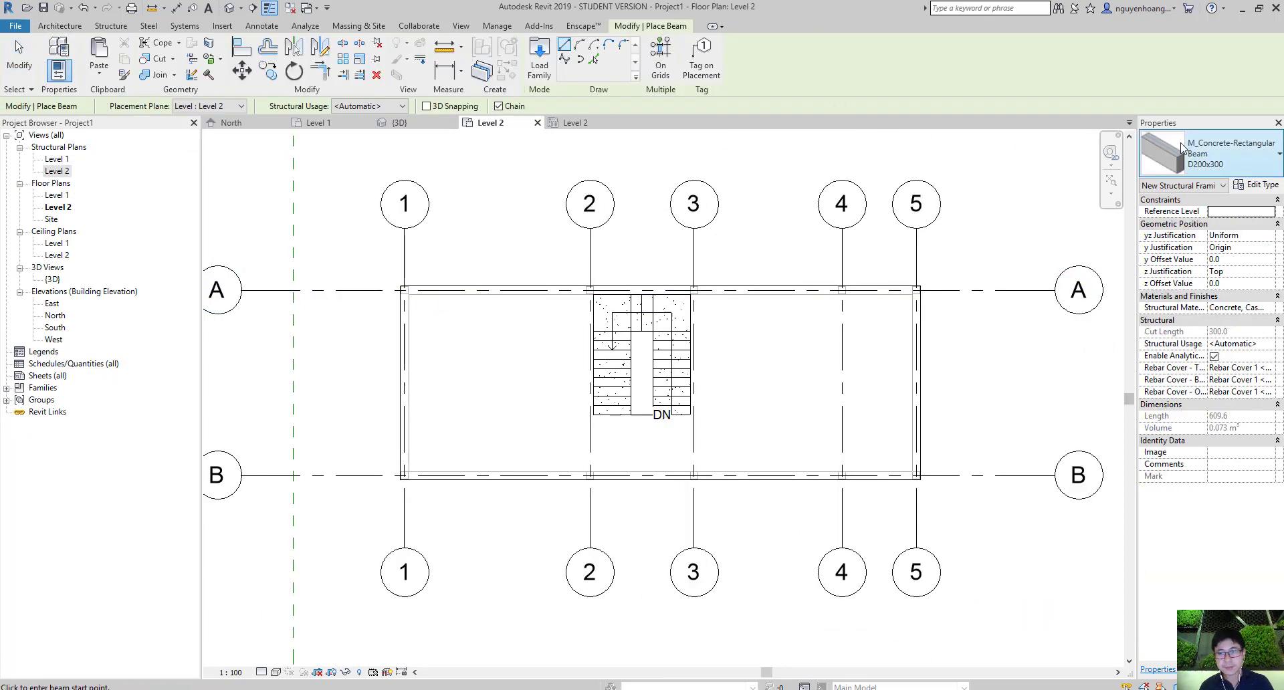
{"action": "left_click", "coordinate": [1230, 154]}
{"action": "left_click", "coordinate": [1204, 155]}
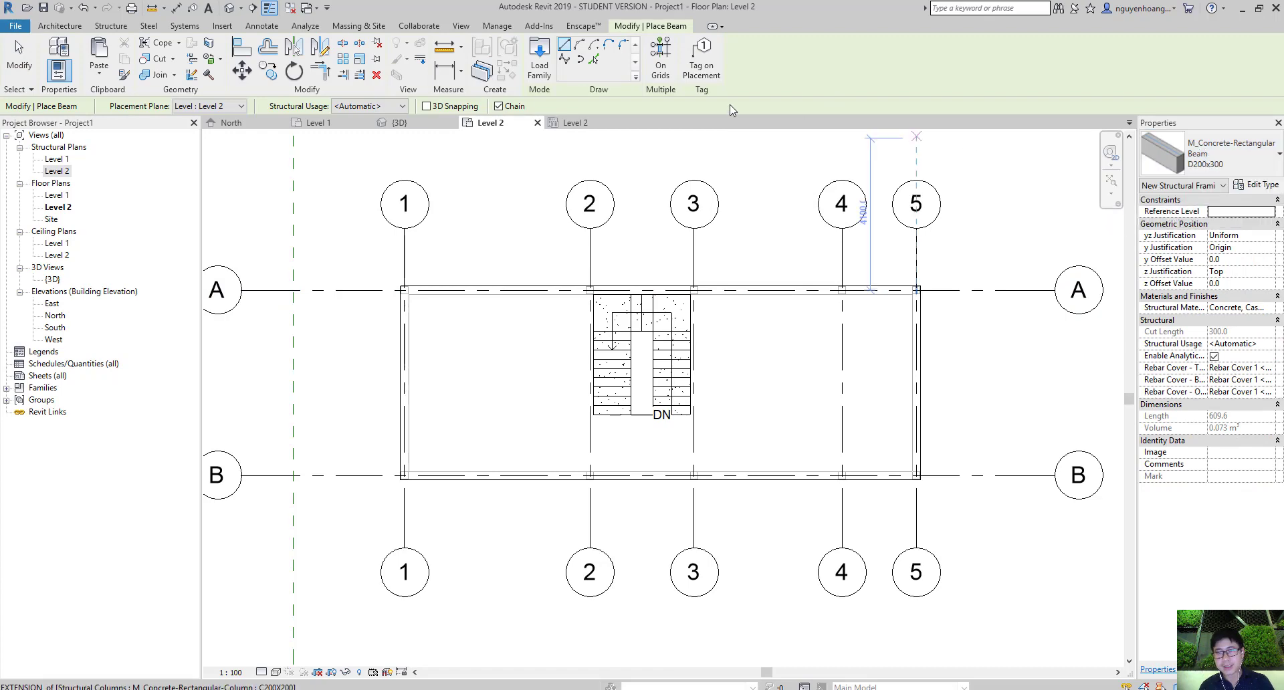
{"action": "left_click", "coordinate": [539, 60]}
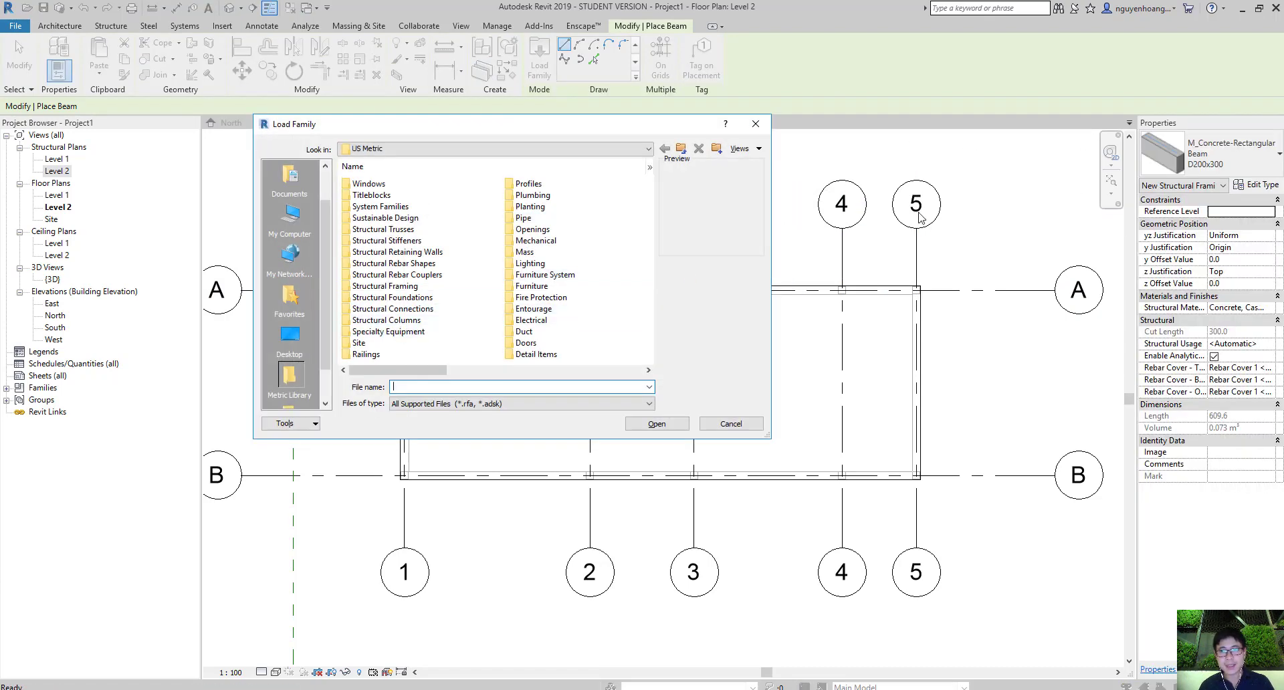
{"action": "double_click", "coordinate": [389, 286]}
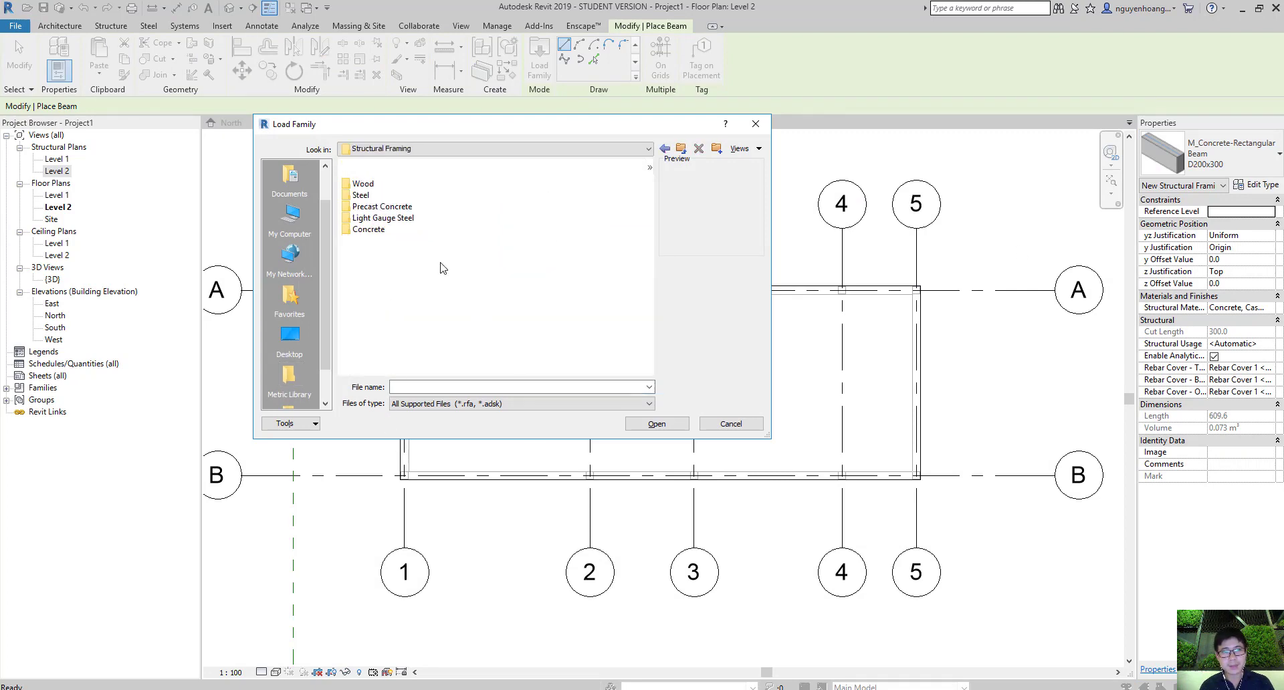
{"action": "double_click", "coordinate": [356, 230]}
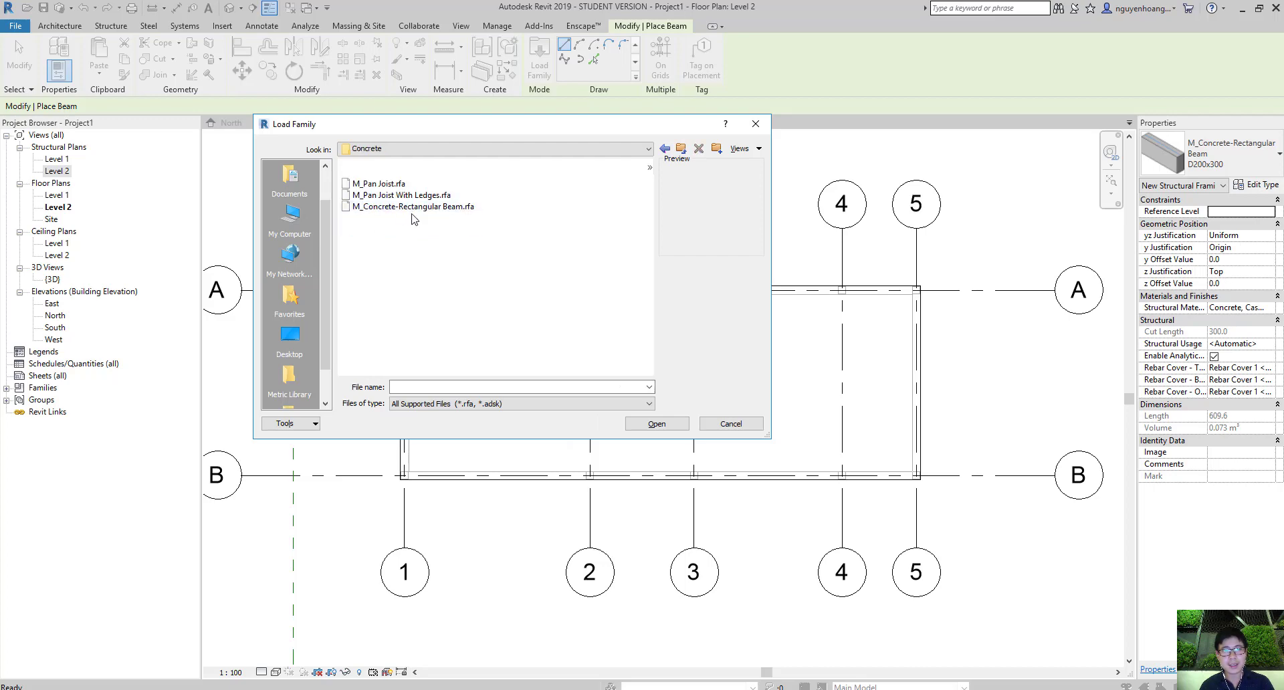
{"action": "left_click", "coordinate": [390, 207]}
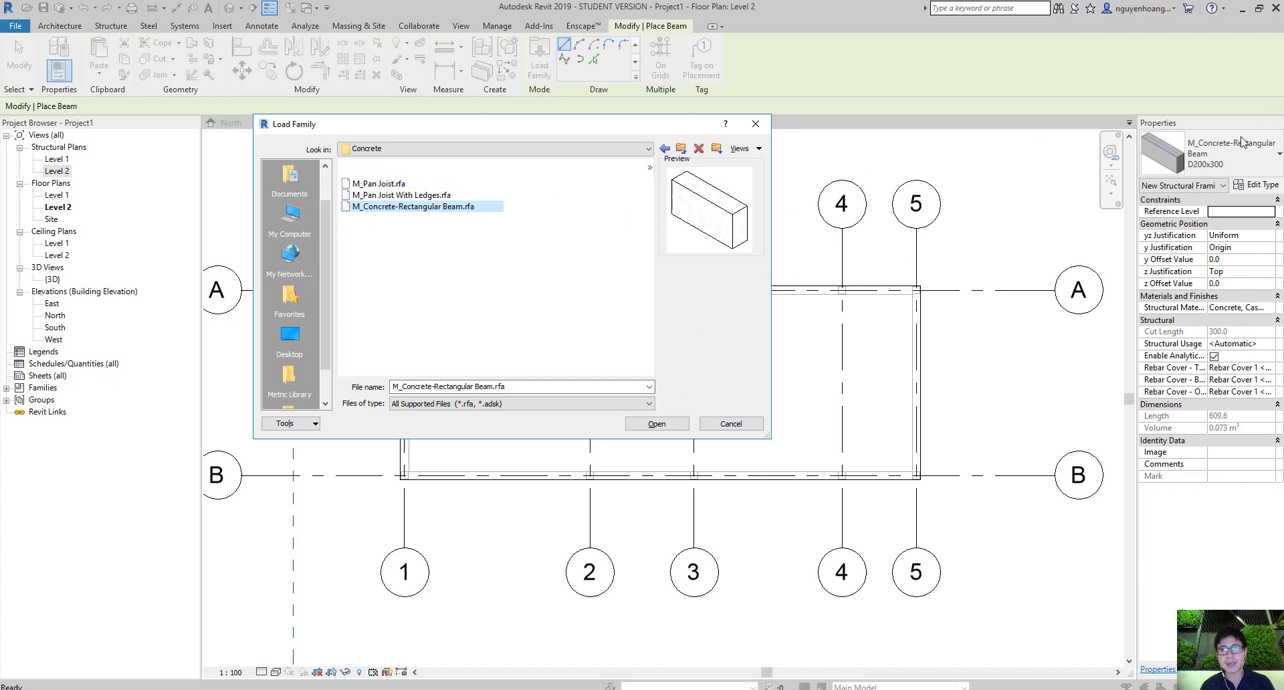
{"action": "left_click", "coordinate": [731, 423]}
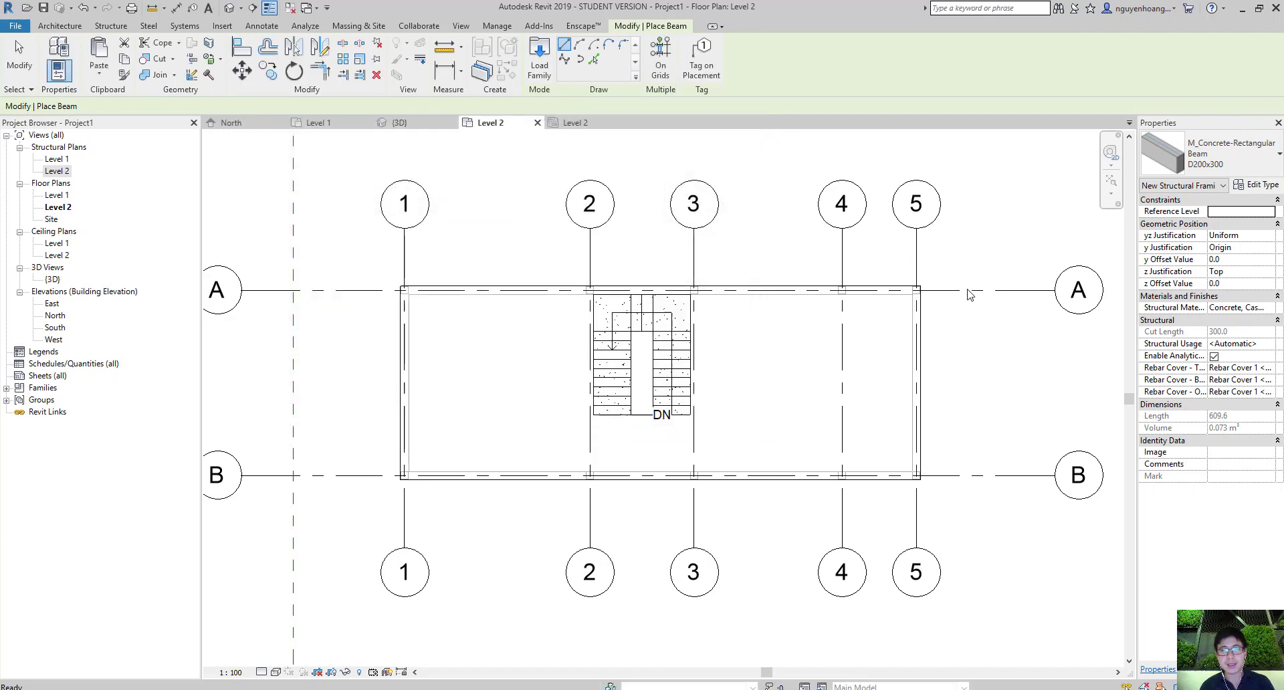
Place D200x300 concrete beams on all grid lines using On Grids.
{"action": "scroll", "coordinate": [681, 441], "scroll_direction": "up", "scroll_amount": 1}
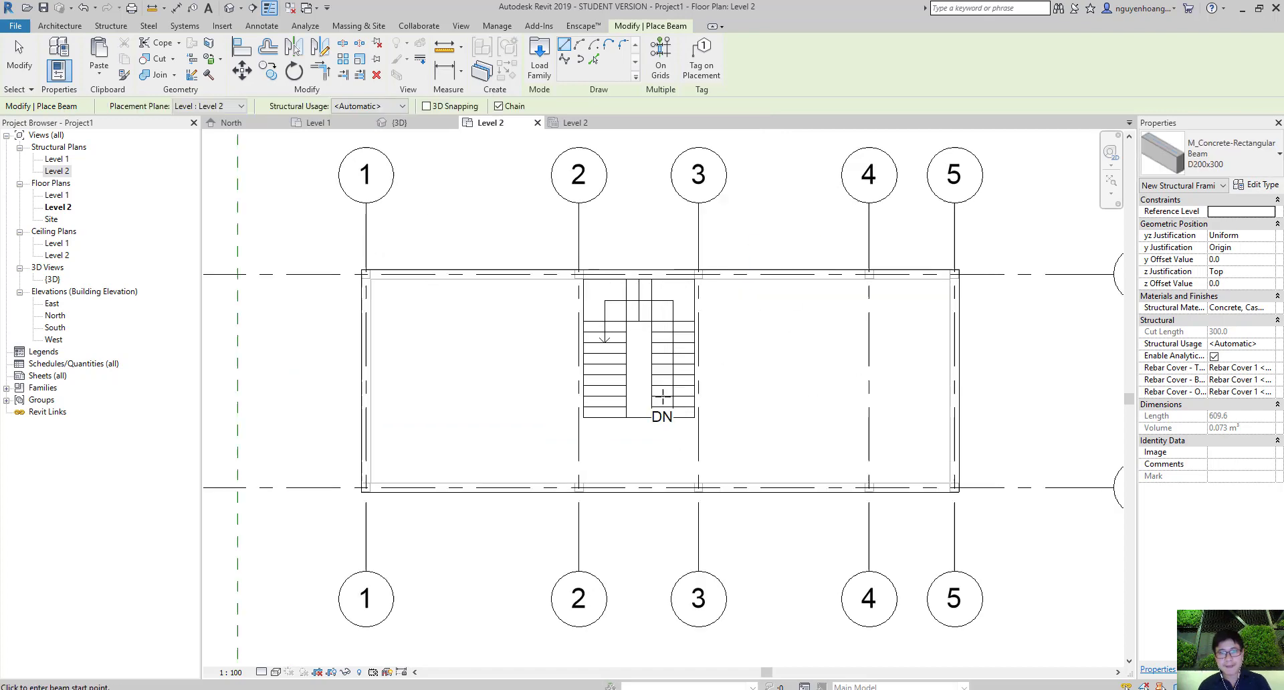
{"action": "scroll", "coordinate": [662, 393], "scroll_direction": "up", "scroll_amount": 2}
{"action": "scroll", "coordinate": [636, 340], "scroll_direction": "down", "scroll_amount": 3}
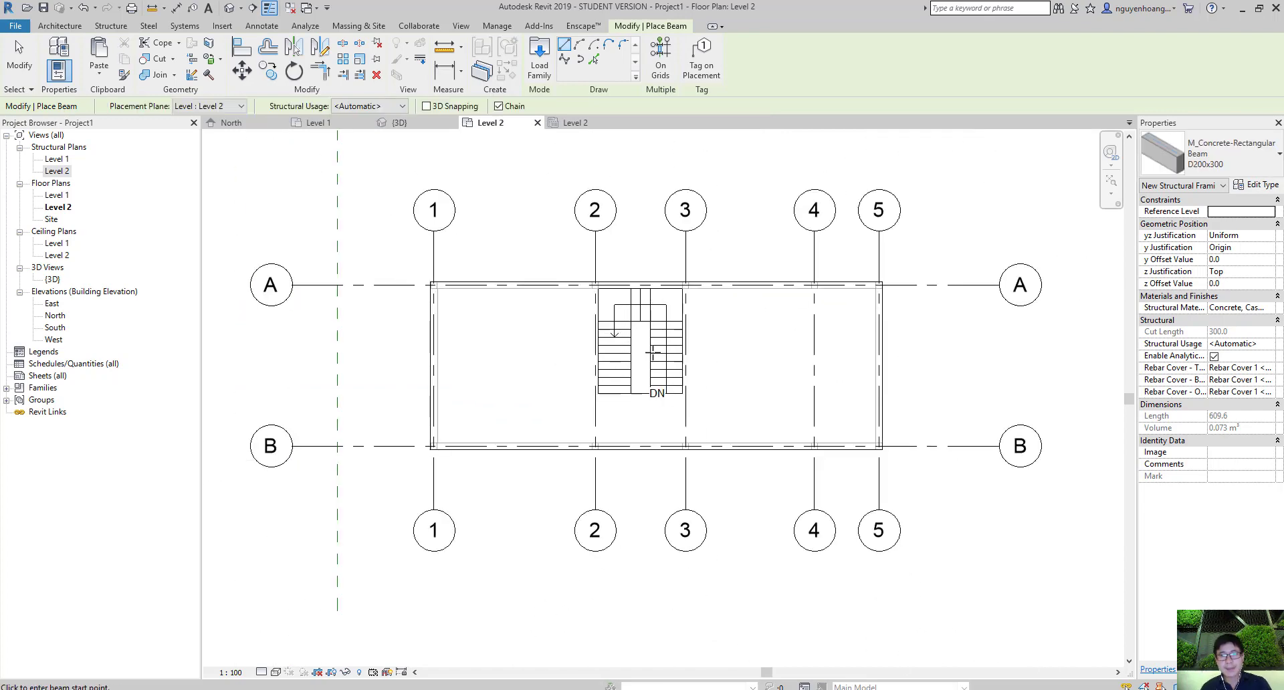
{"action": "left_click", "coordinate": [660, 73]}
{"action": "left_click_drag", "start_coordinate": [901, 483], "coordinate": [378, 266]}
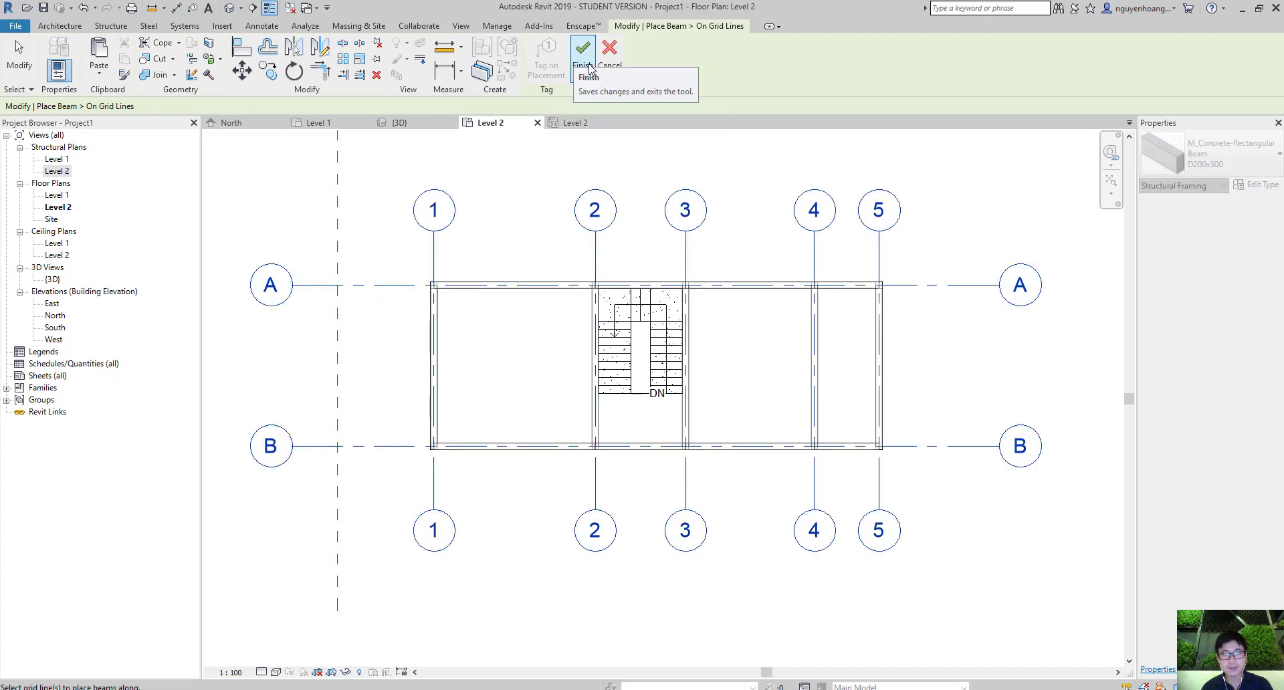
{"action": "left_click", "coordinate": [589, 68]}
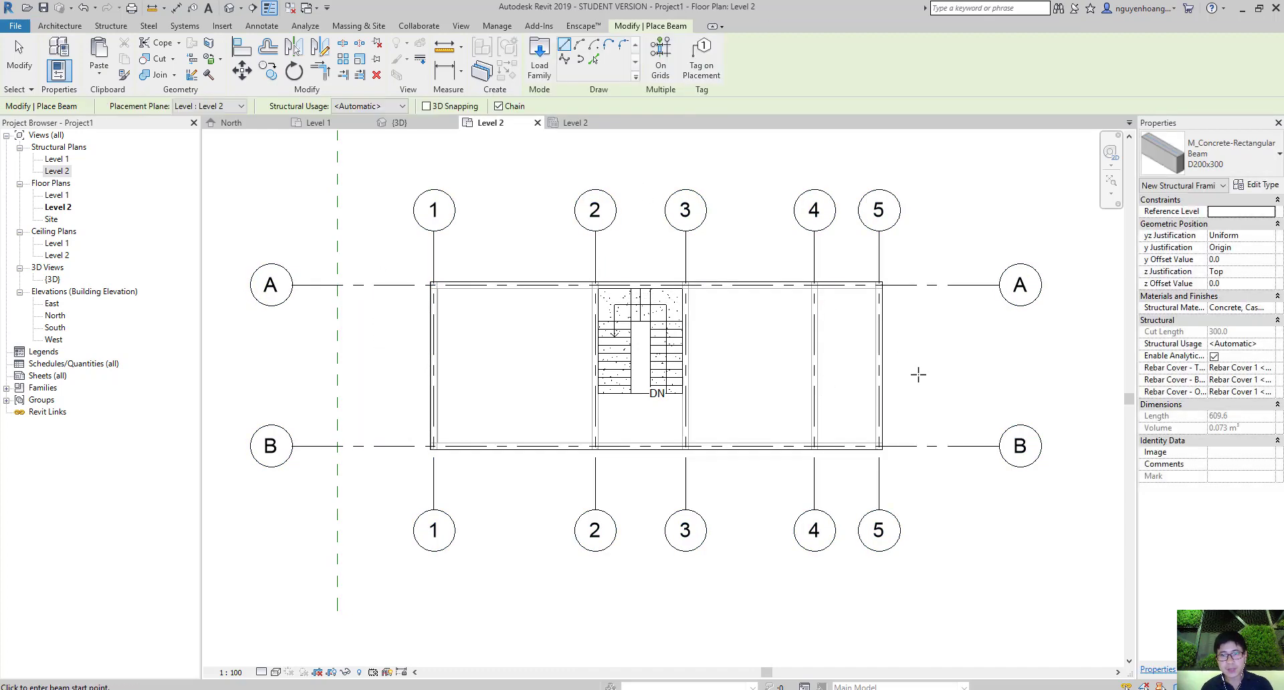
{"action": "key", "text": "Escape"}
{"action": "key", "text": "Escape"}
Orbit the 3D view to inspect the new beams around the stair opening.
{"action": "left_click", "coordinate": [399, 123]}
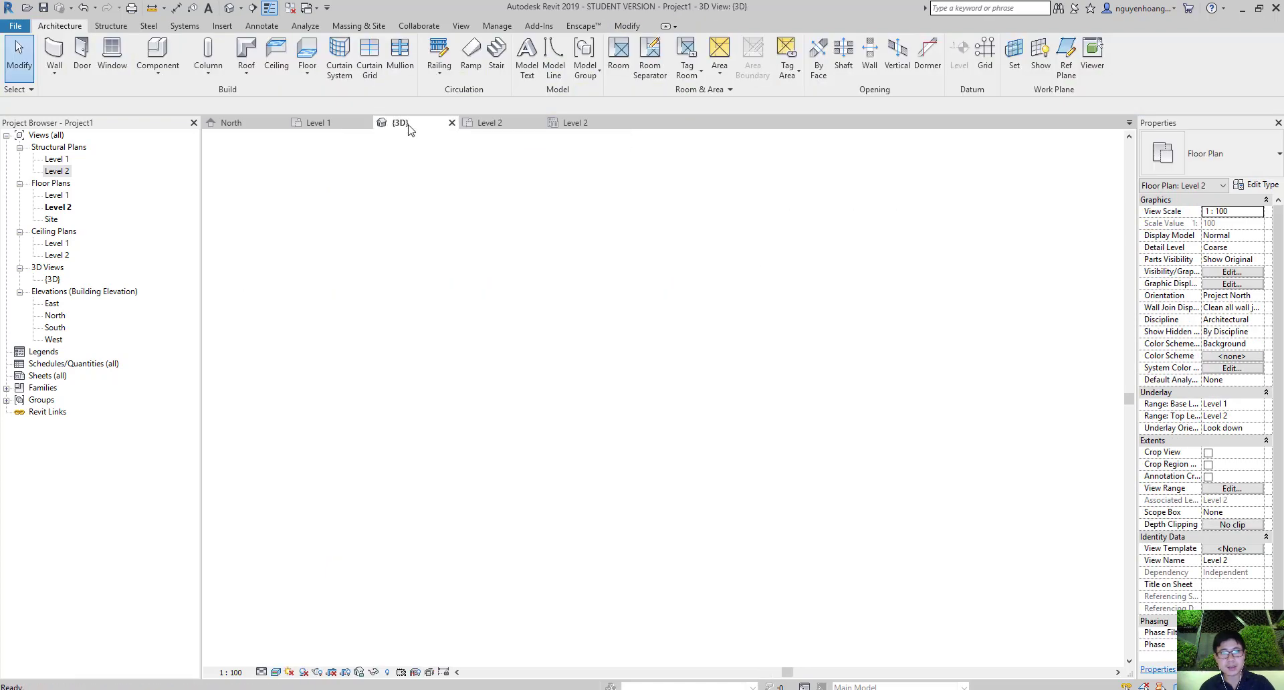
{"action": "scroll", "coordinate": [620, 291], "scroll_direction": "down", "scroll_amount": 3}
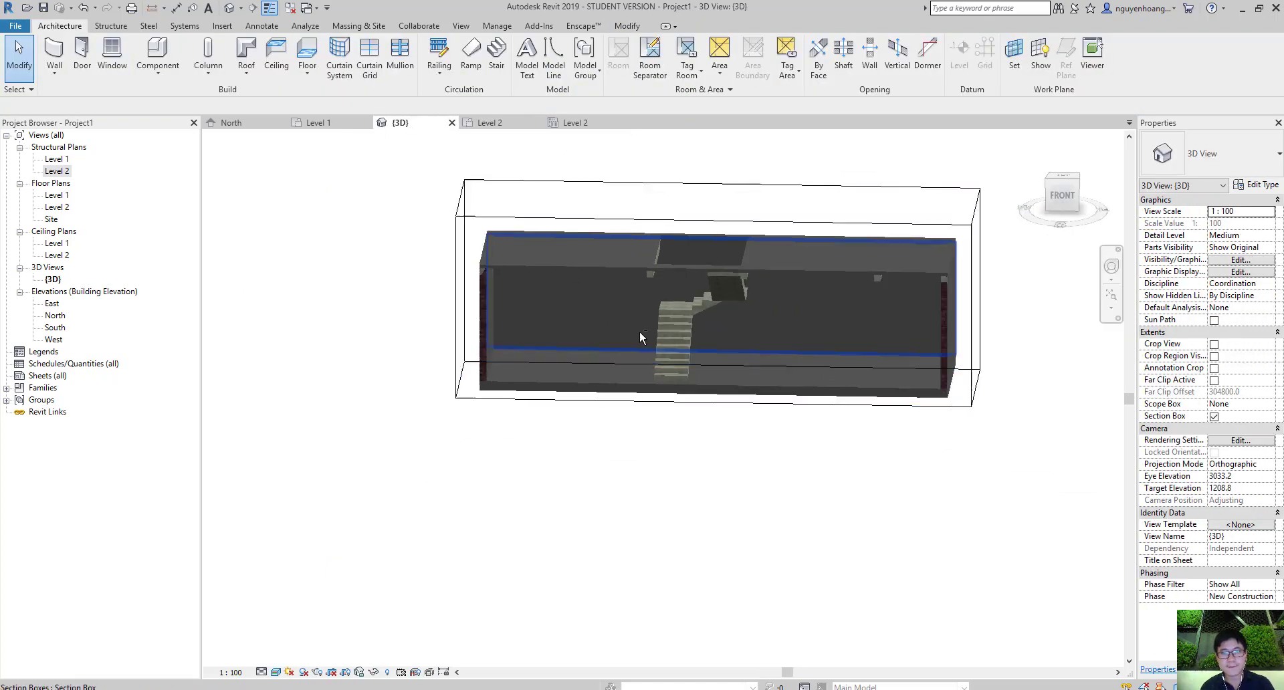
{"action": "mouse_move", "coordinate": [639, 330]}
{"action": "middle_mouse_down", "text": "shift"}
{"action": "mouse_move", "coordinate": [566, 232]}
{"action": "mouse_move", "coordinate": [573, 214]}
{"action": "middle_mouse_up", "text": "shift"}
{"action": "scroll", "coordinate": [638, 237], "scroll_direction": "up", "scroll_amount": 4}
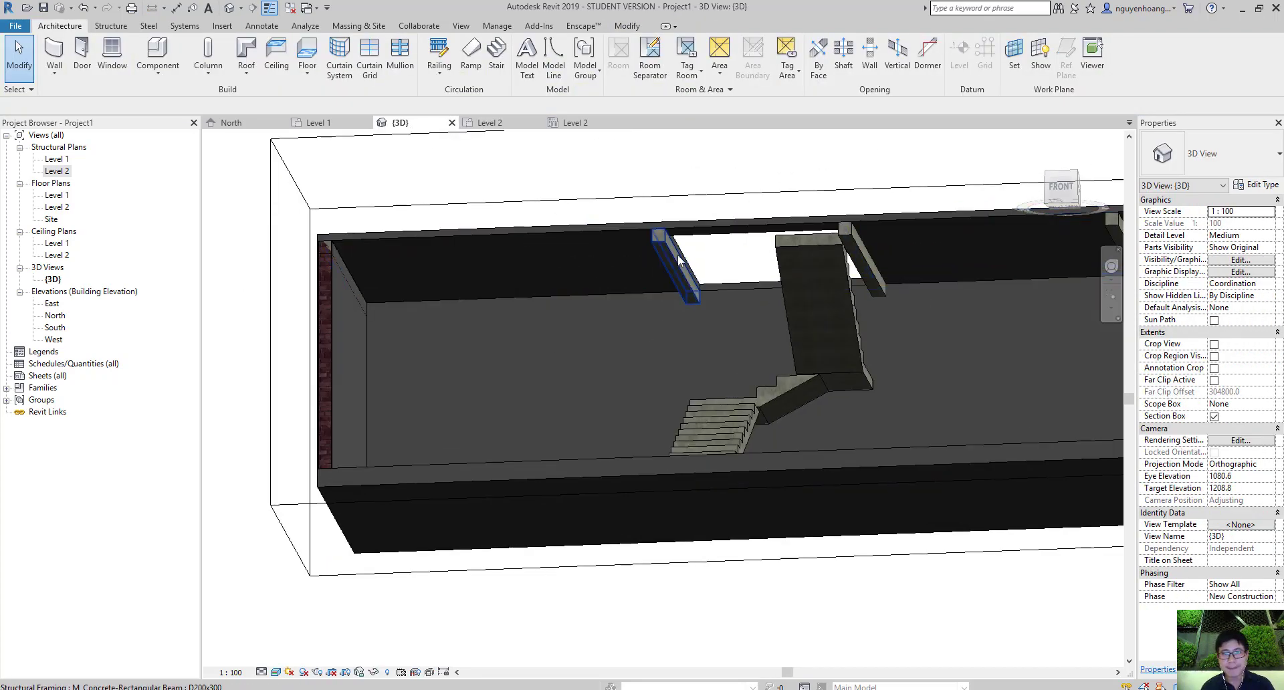
{"action": "middle_click_drag", "start_coordinate": [828, 328], "coordinate": [873, 373], "text": "shift"}
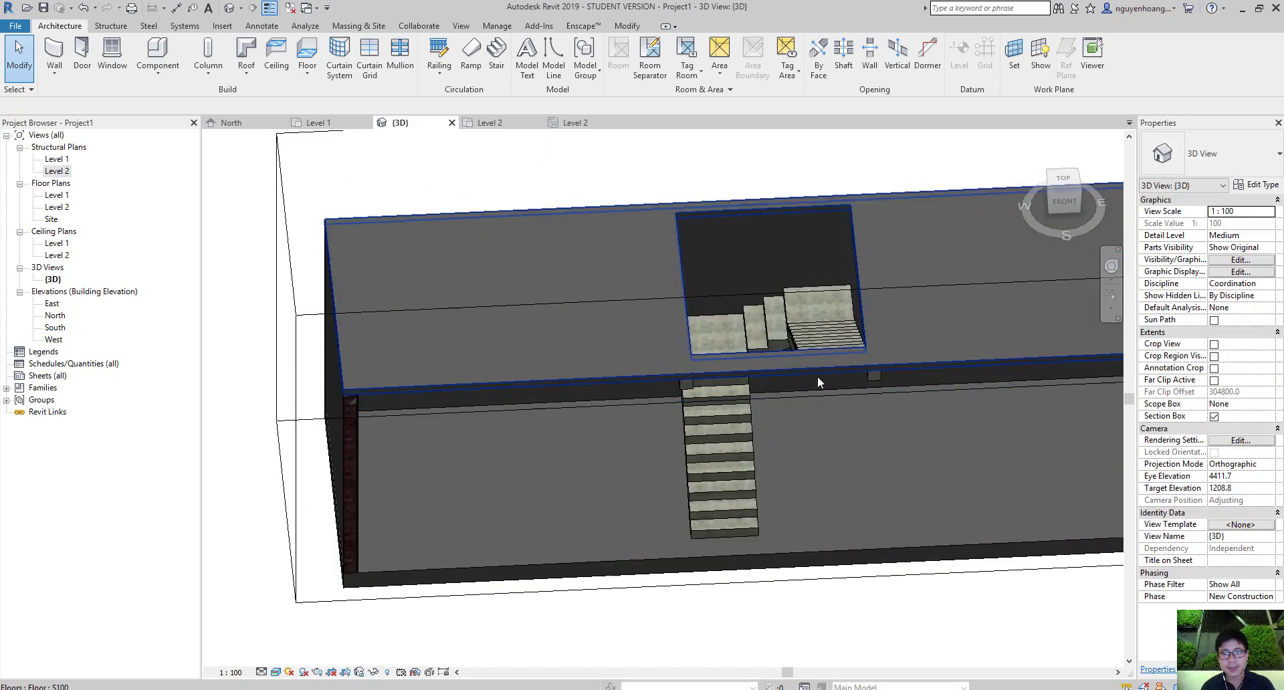
{"action": "middle_click_drag", "start_coordinate": [817, 376], "coordinate": [864, 262], "text": "shift"}
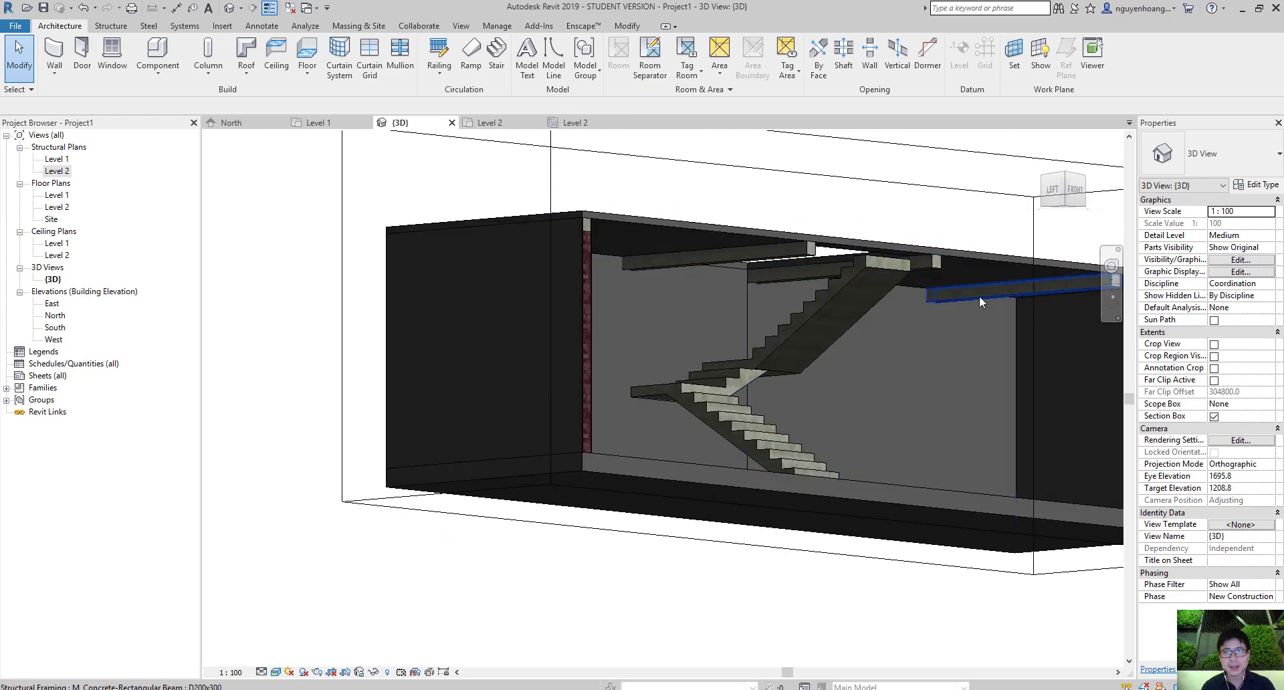
{"action": "mouse_move", "coordinate": [489, 123]}
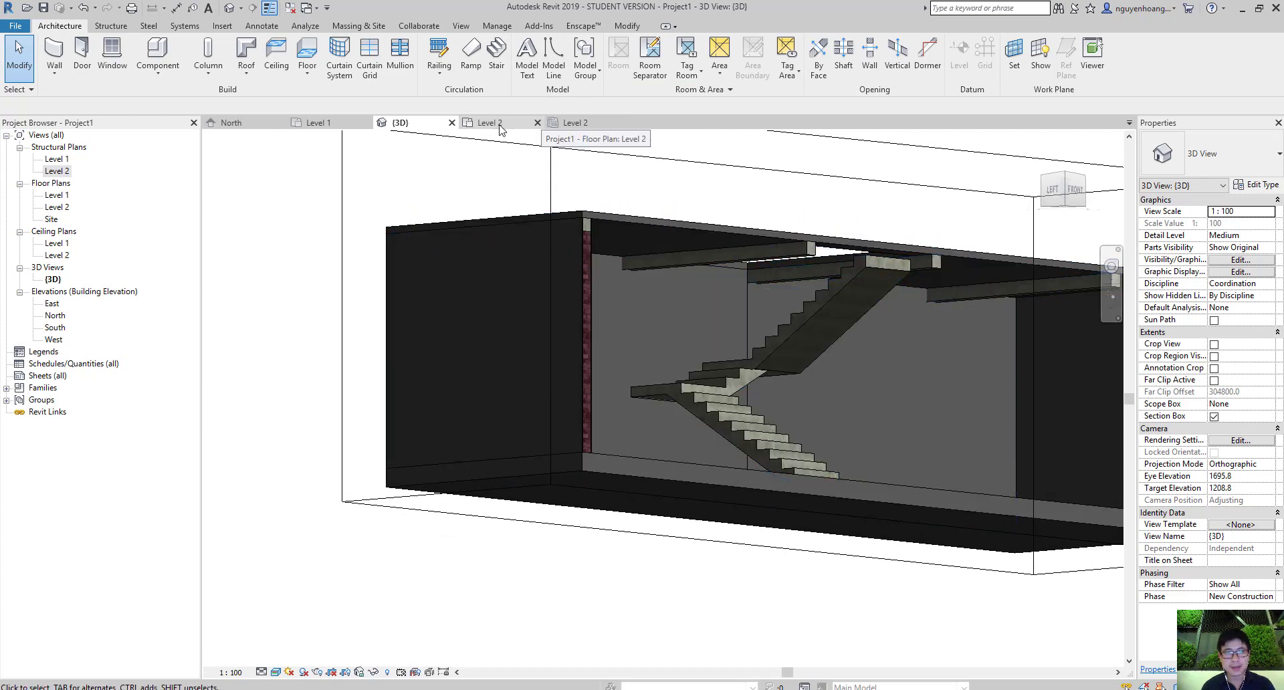
Switch to the Level 2 structural plan view.
{"action": "left_click", "coordinate": [500, 127]}
{"action": "left_click", "coordinate": [573, 124]}
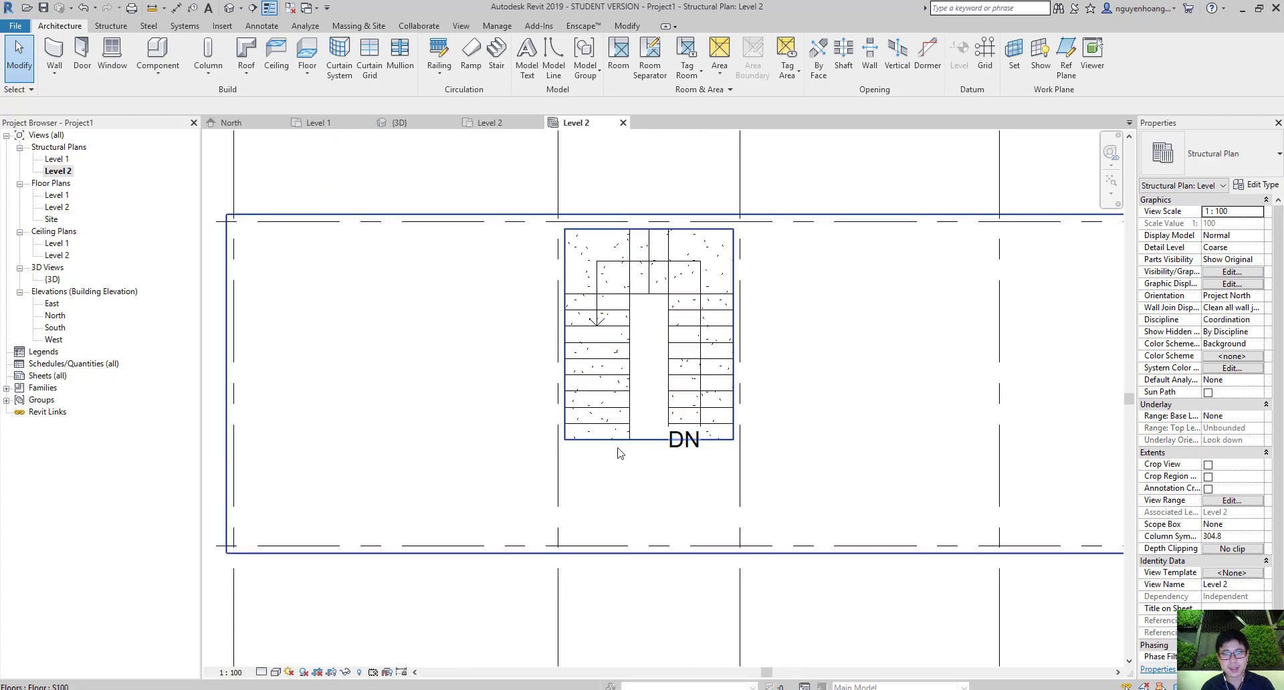
{"action": "scroll", "coordinate": [553, 492], "scroll_direction": "down", "scroll_amount": 2}
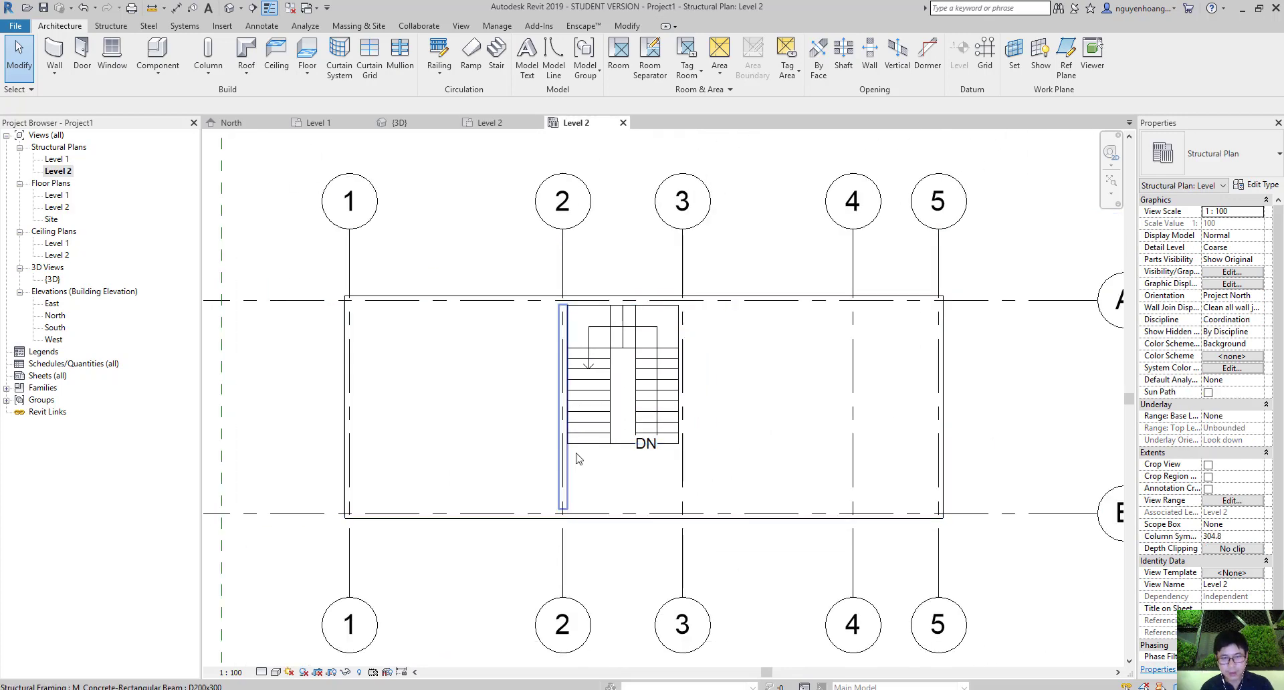
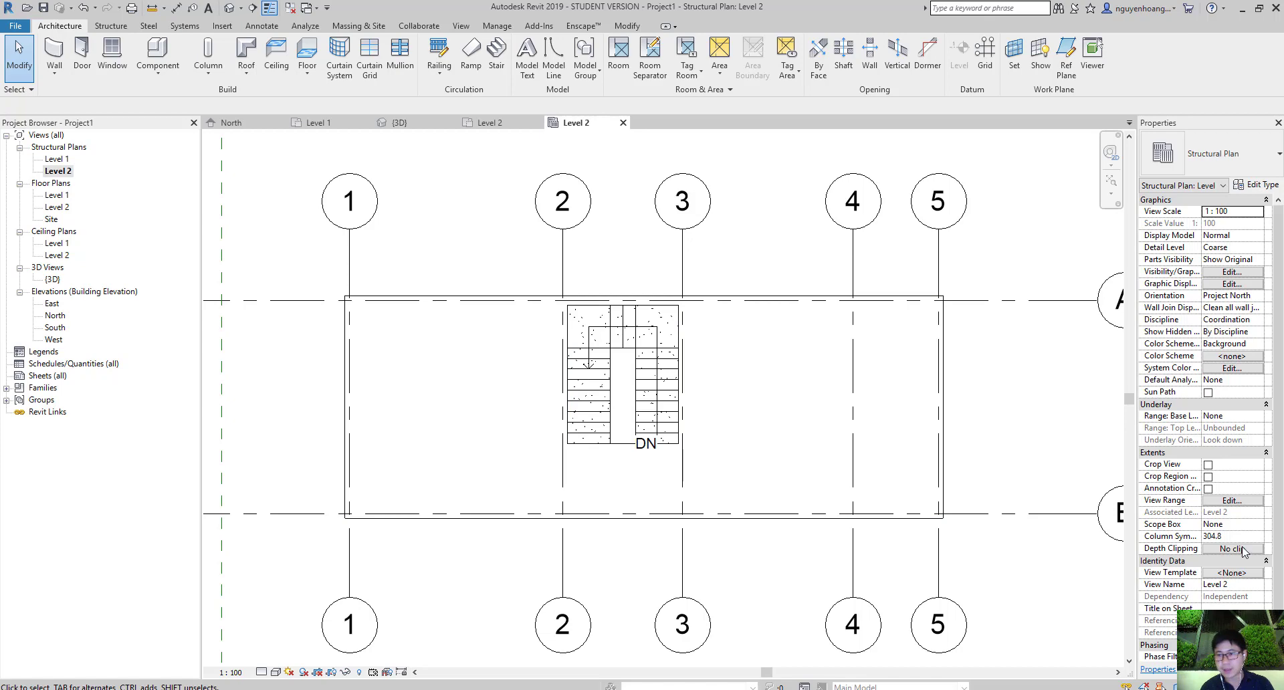
Change the Level 2 structural plan's Discipline property from Coordination to Structural.
{"action": "scroll", "coordinate": [1244, 530], "scroll_direction": "down", "scroll_amount": 1}
{"action": "scroll", "coordinate": [1242, 530], "scroll_direction": "up", "scroll_amount": 1}
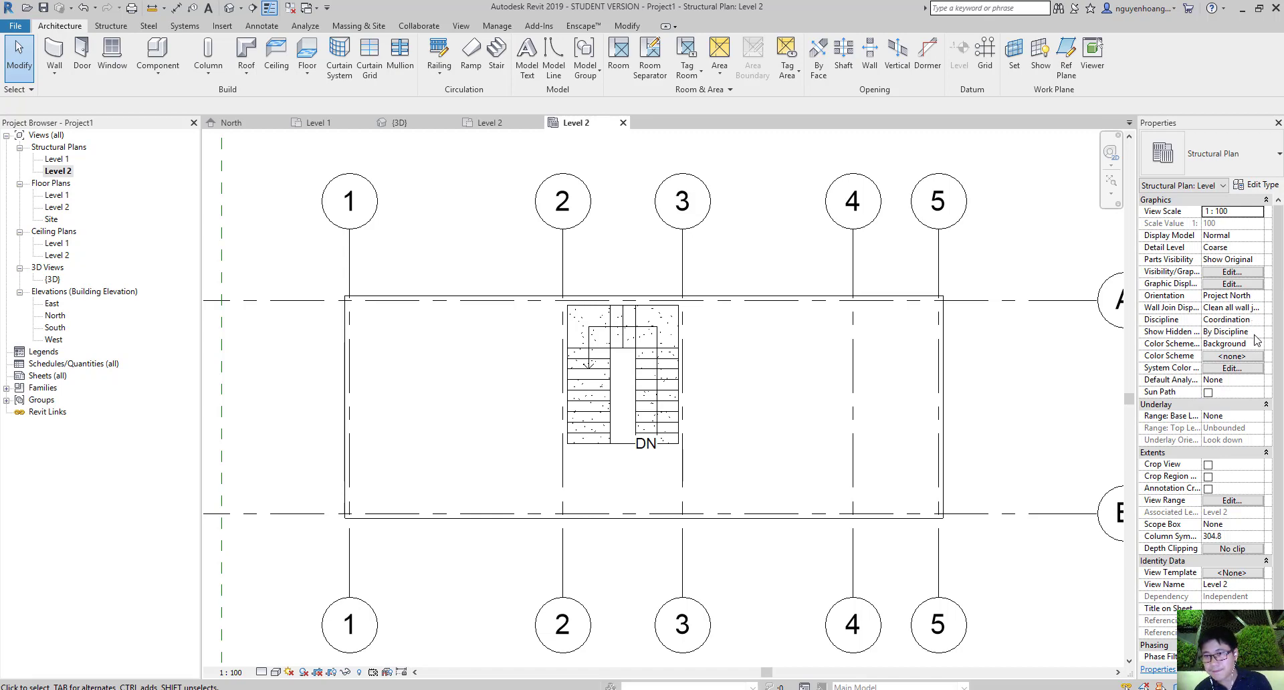
{"action": "left_click", "coordinate": [1256, 343]}
{"action": "left_click", "coordinate": [1256, 344]}
{"action": "left_click", "coordinate": [1256, 345]}
{"action": "left_click", "coordinate": [1257, 347]}
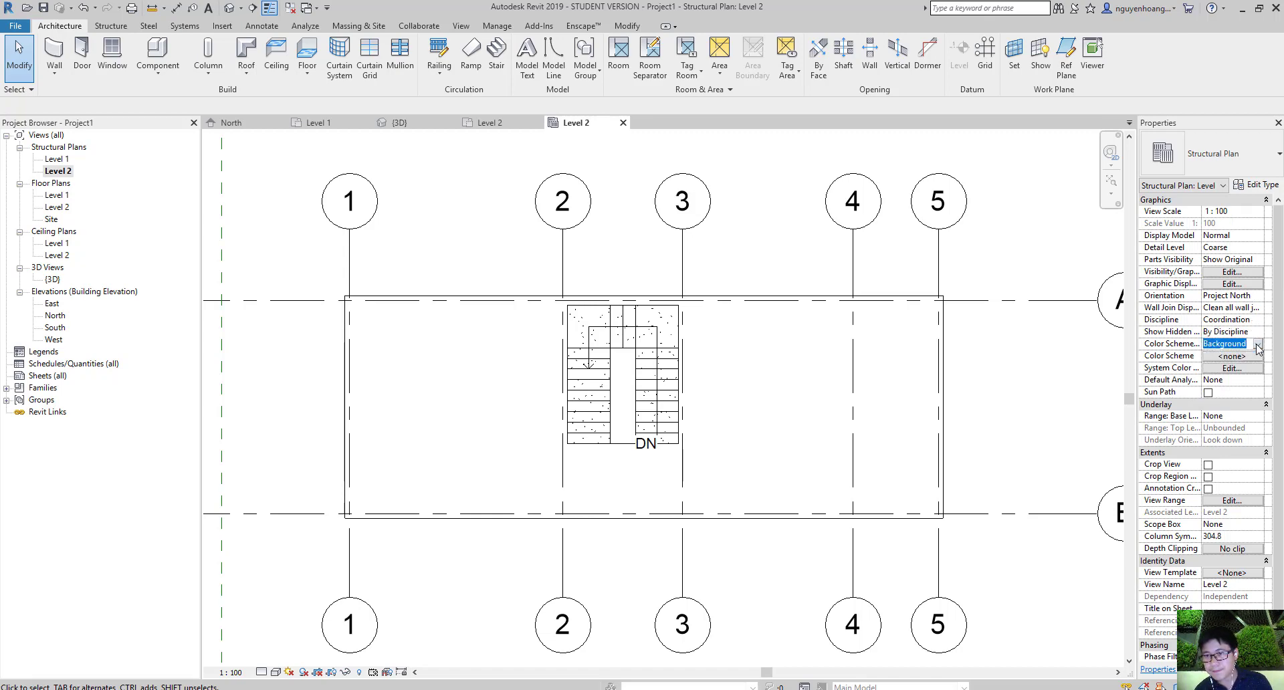
{"action": "left_click", "coordinate": [1257, 295]}
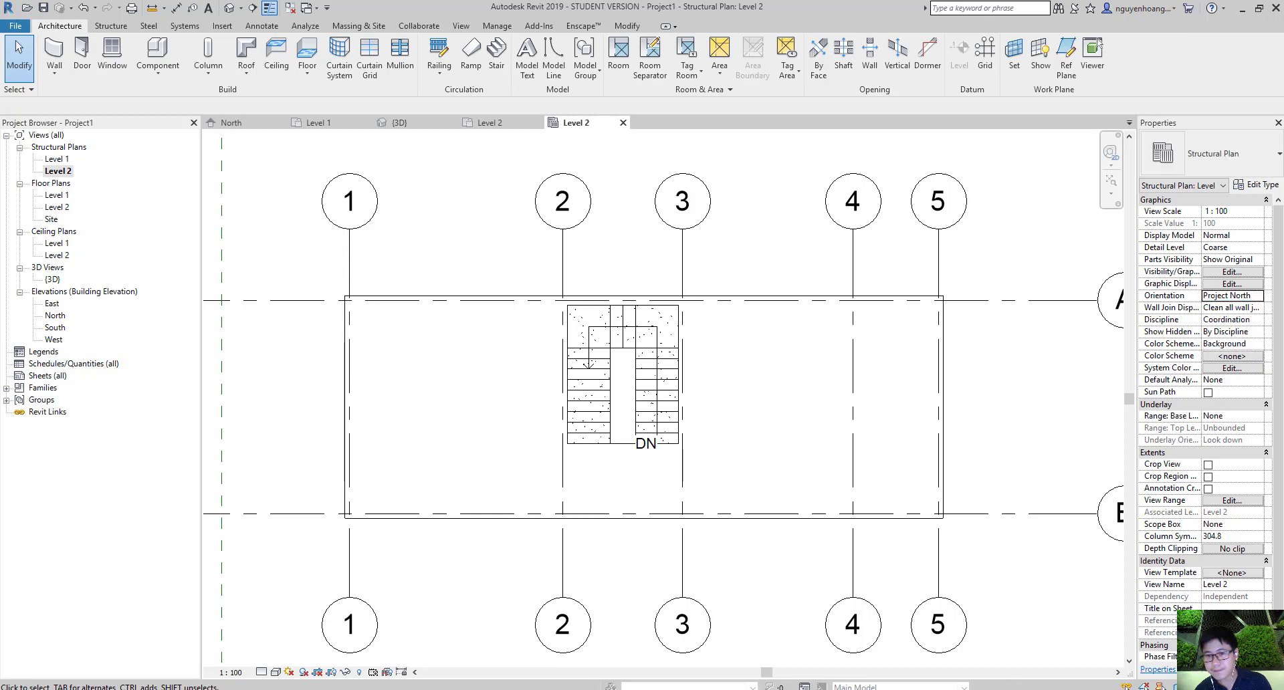
{"action": "left_click", "coordinate": [688, 688]}
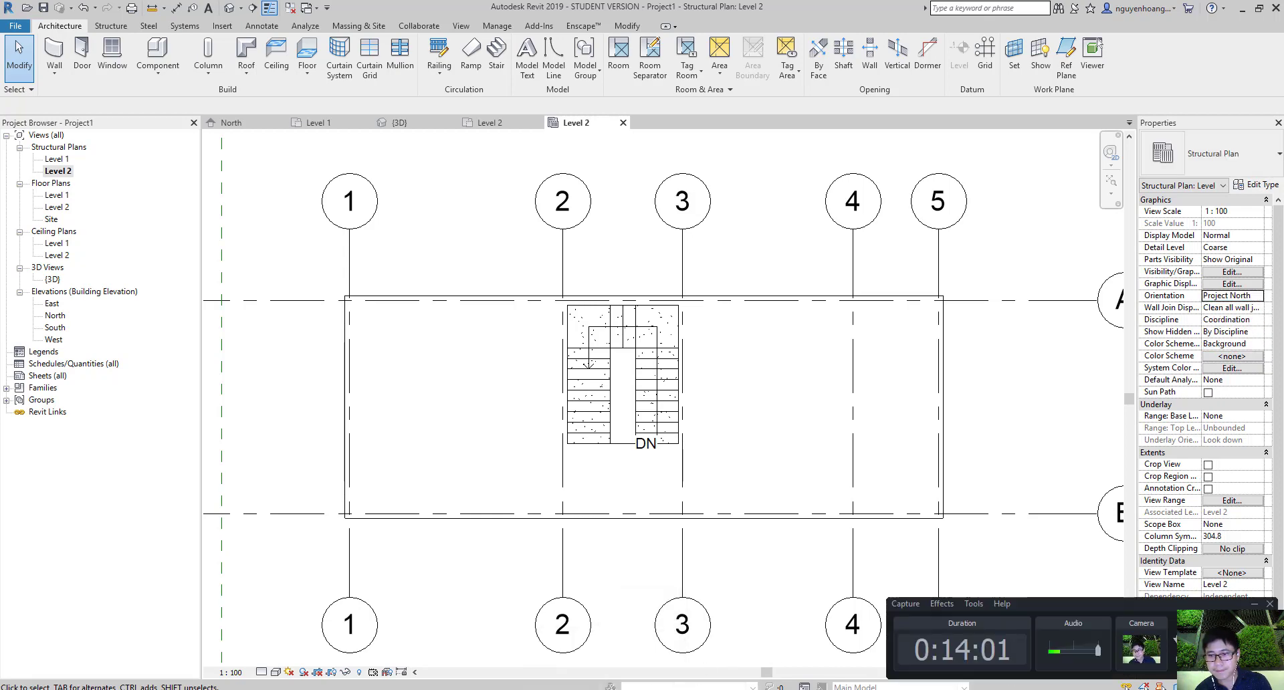
{"action": "scroll", "coordinate": [1163, 292], "scroll_direction": "down", "scroll_amount": 1}
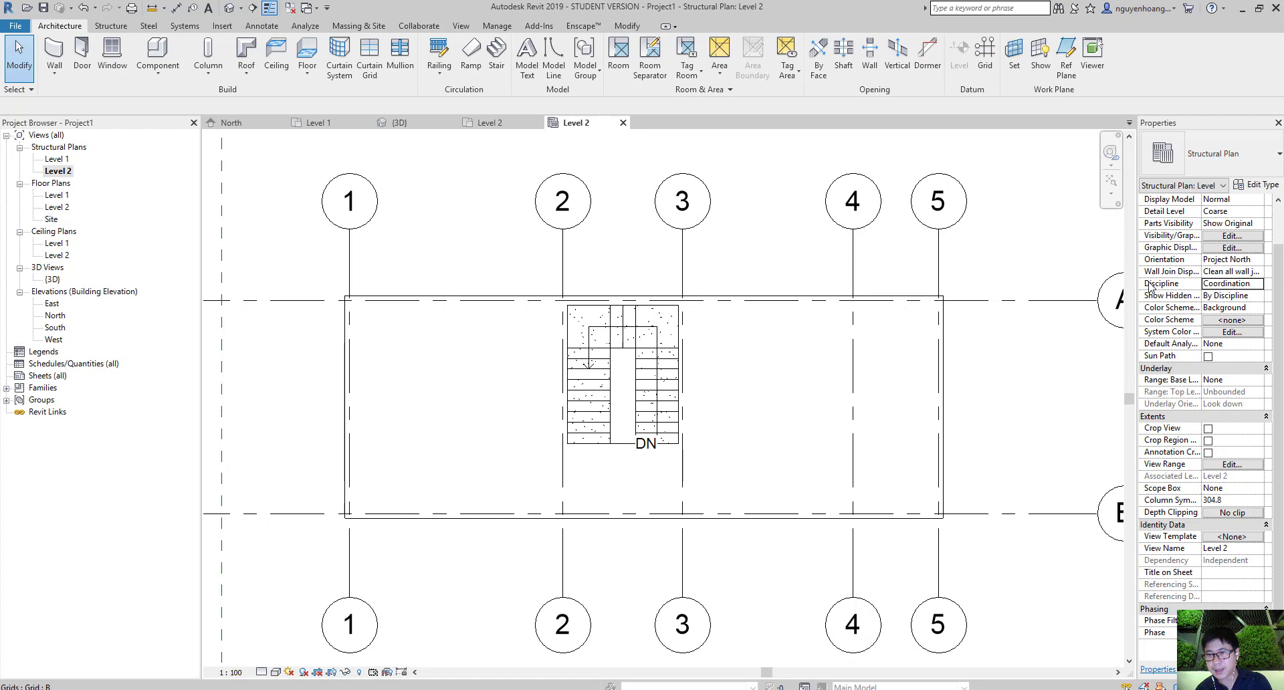
{"action": "left_click", "coordinate": [1259, 285]}
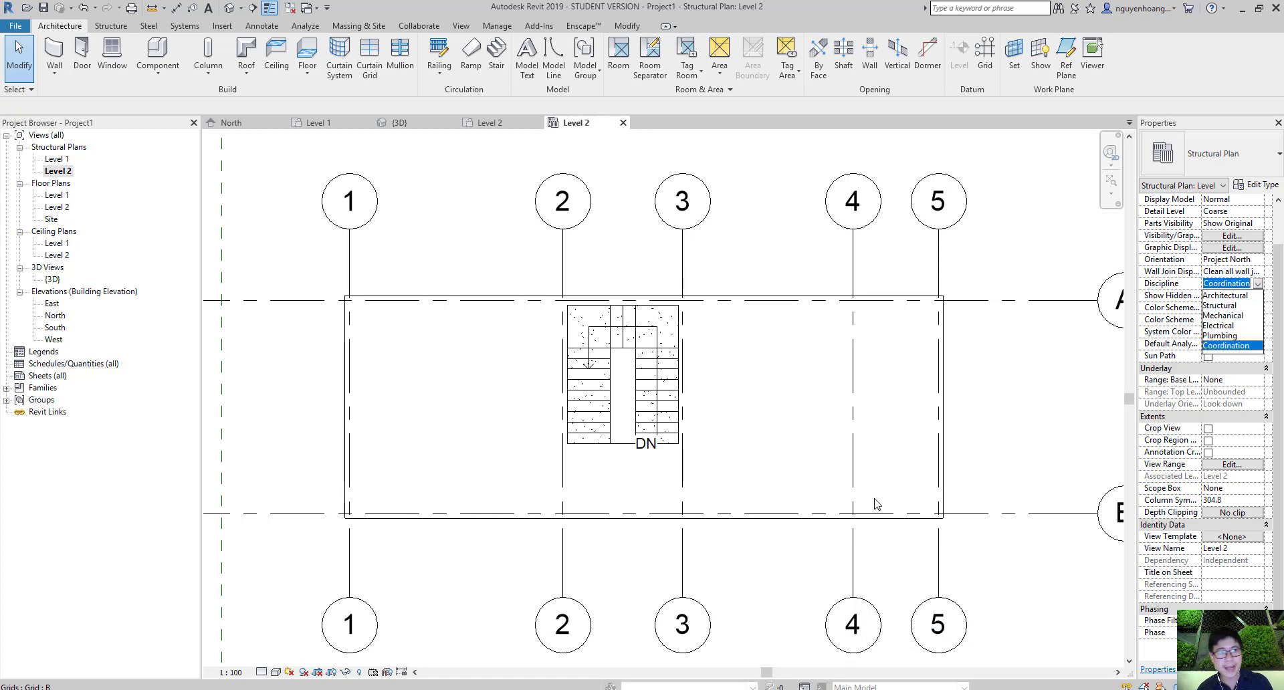
{"action": "left_click", "coordinate": [1218, 307]}
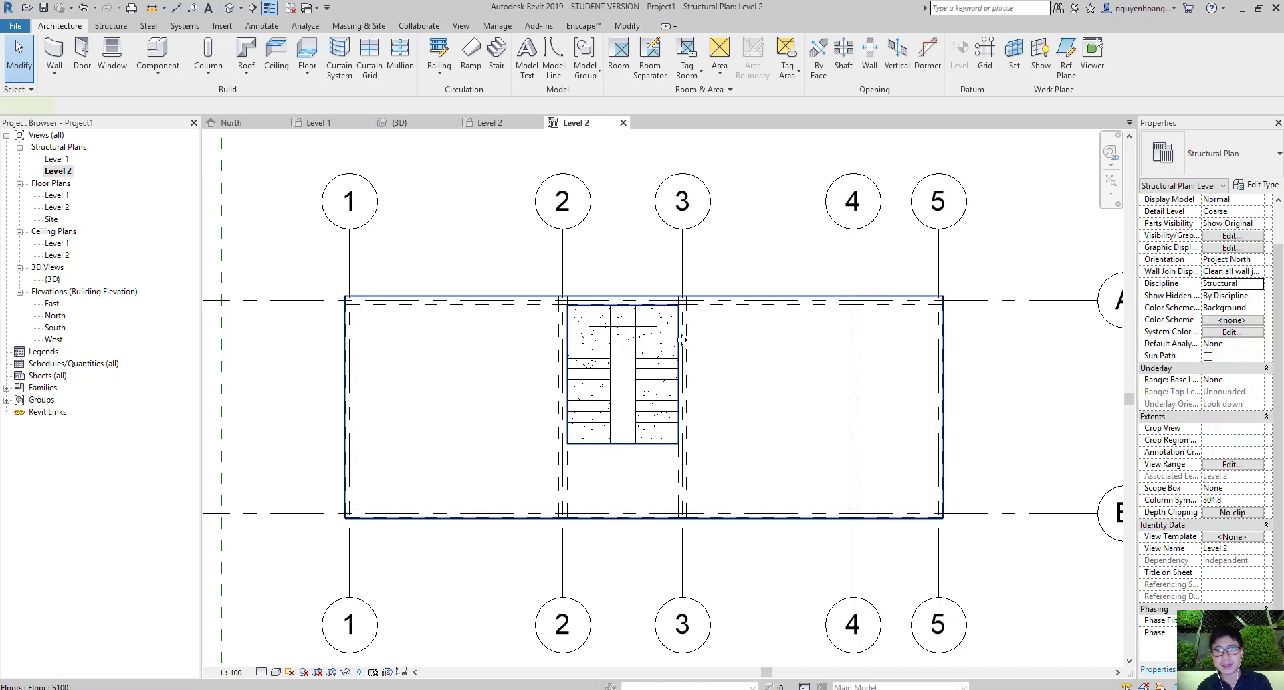
Select and clear the floor slab, then start and cancel a beam below the stair.
{"action": "left_click", "coordinate": [859, 470]}
{"action": "left_click", "coordinate": [974, 412]}
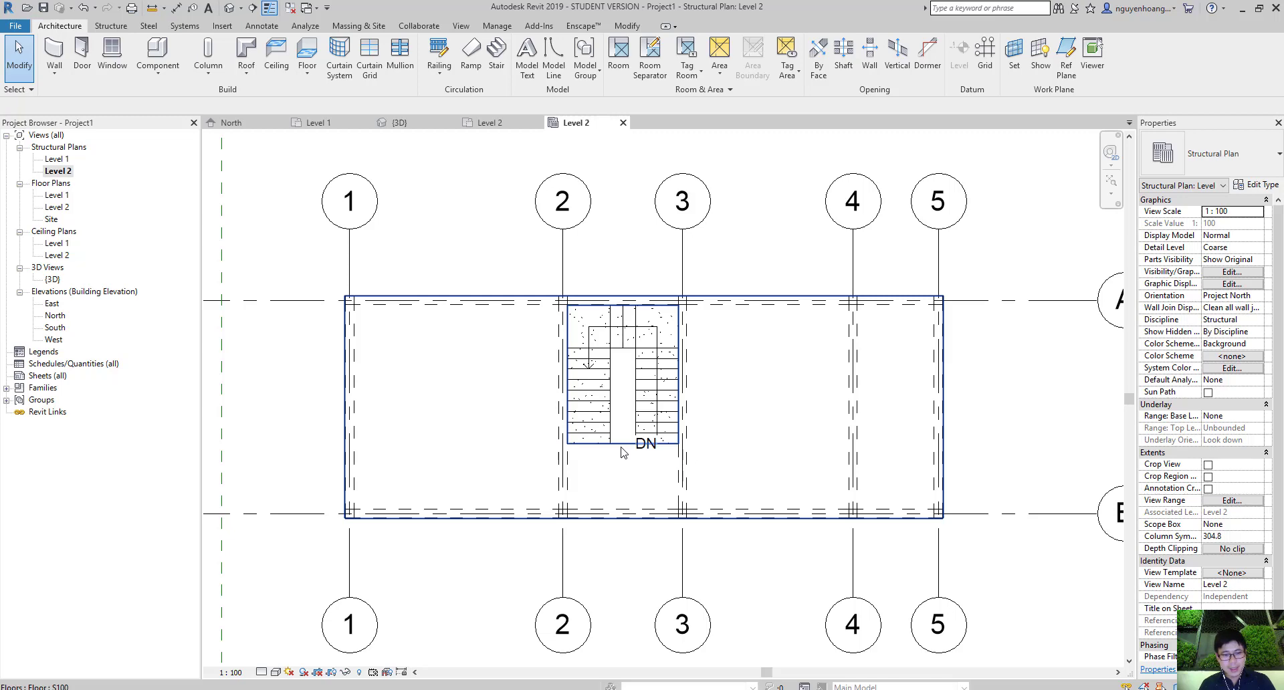
{"action": "key", "text": "b"}
{"action": "key", "text": "m"}
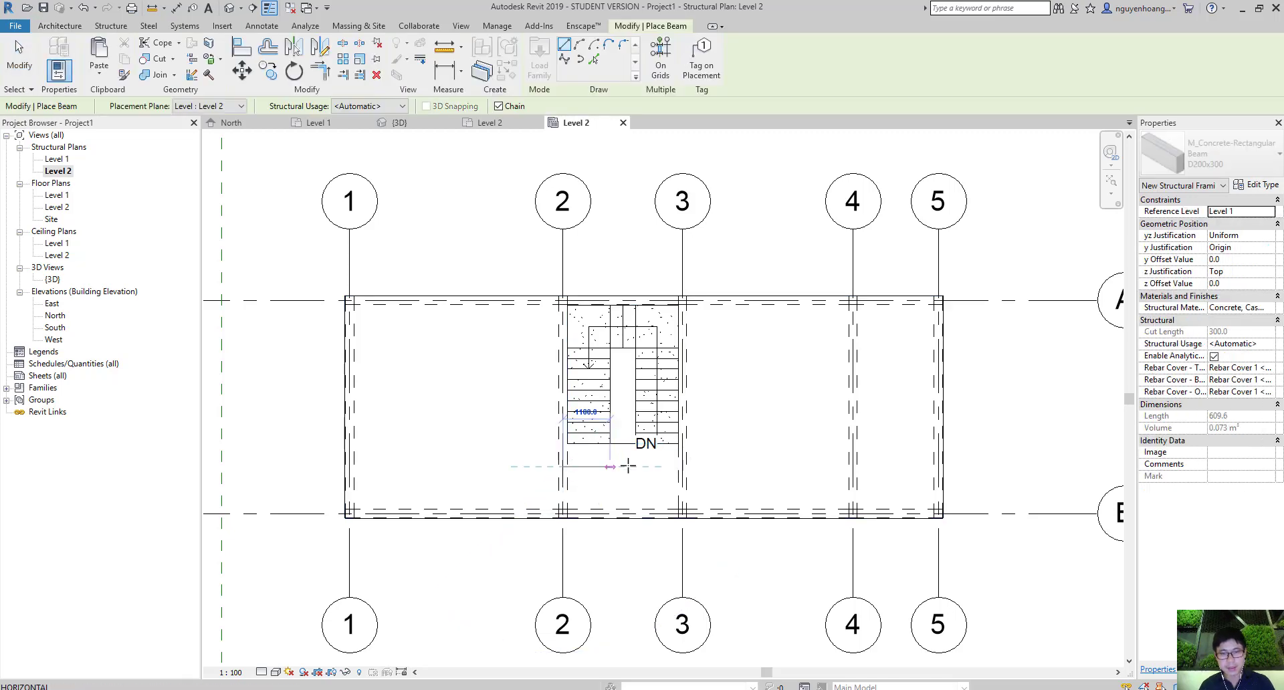
{"action": "left_click", "coordinate": [563, 466]}
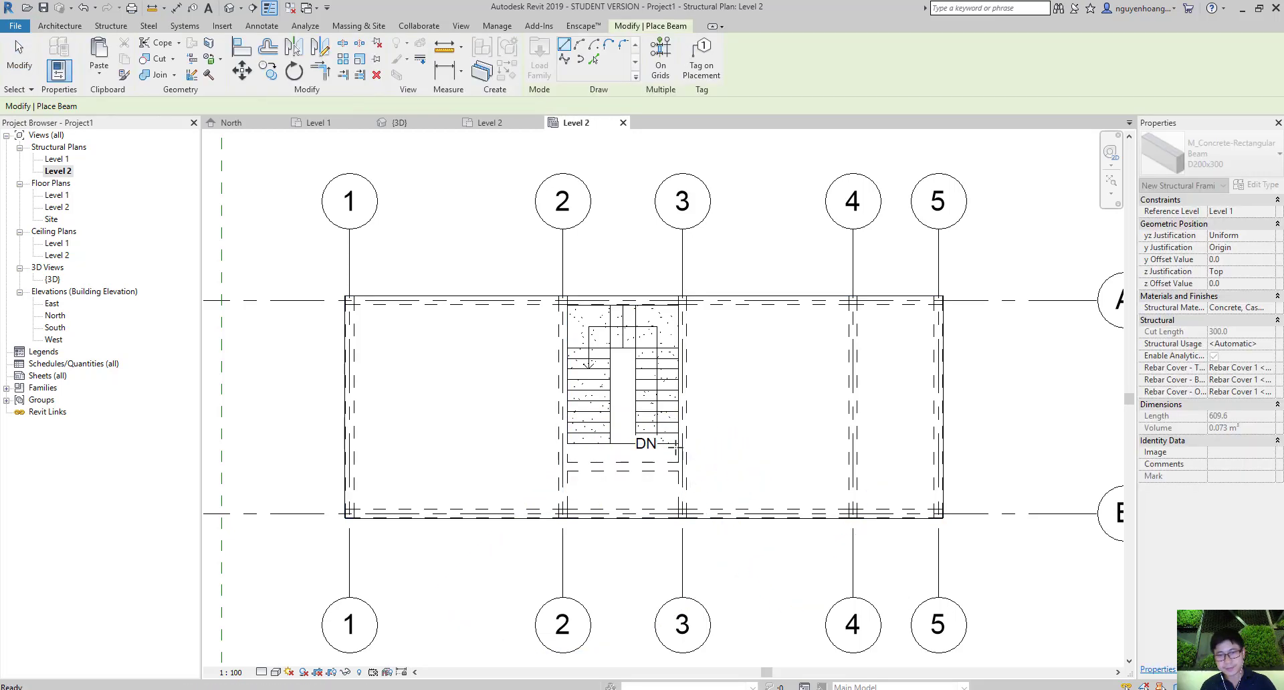
{"action": "key", "text": "Escape"}
{"action": "key", "text": "Escape"}
{"action": "scroll", "coordinate": [636, 447], "scroll_direction": "up", "scroll_amount": 4}
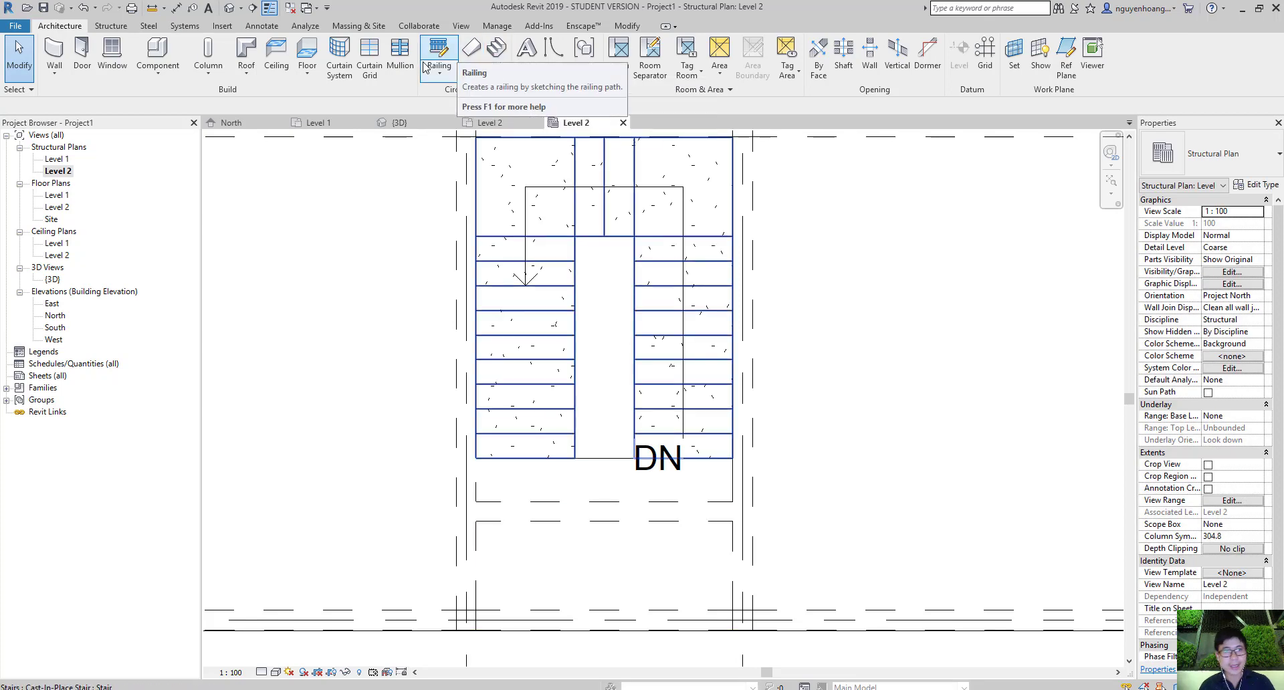
Use Modify > Align on the stair's bottom edge, then switch to the {3D} view.
{"action": "left_click", "coordinate": [628, 26]}
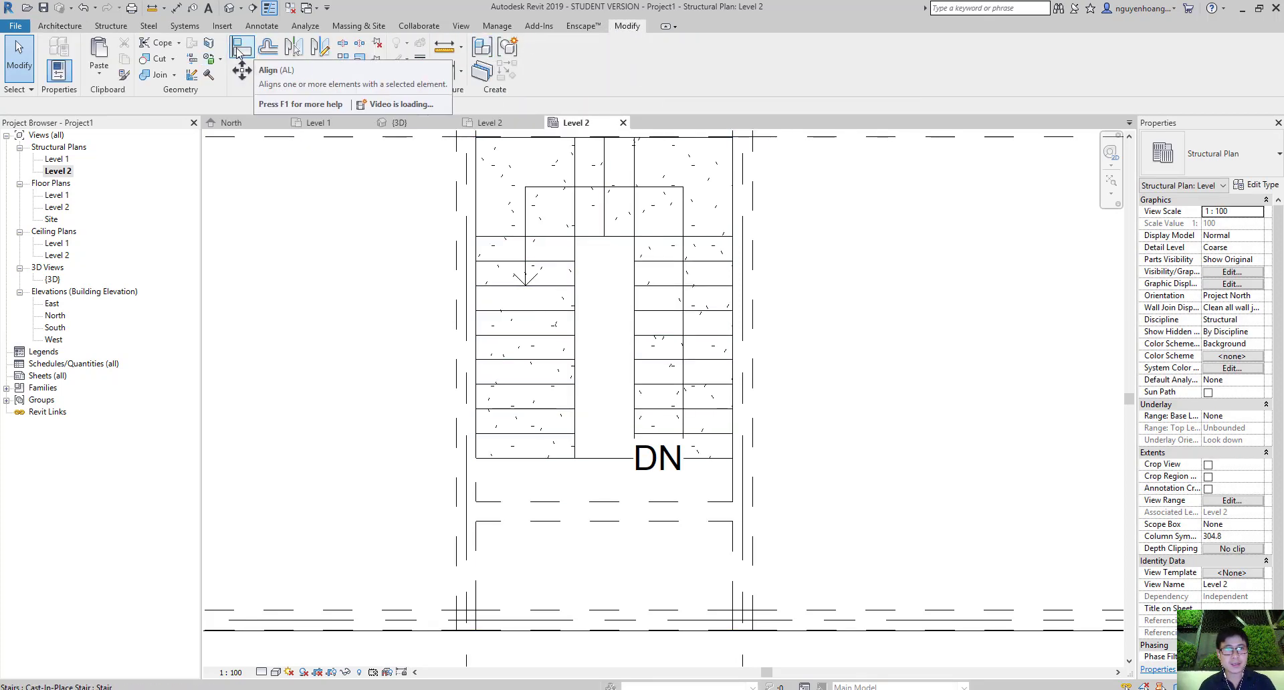
{"action": "left_click", "coordinate": [238, 51]}
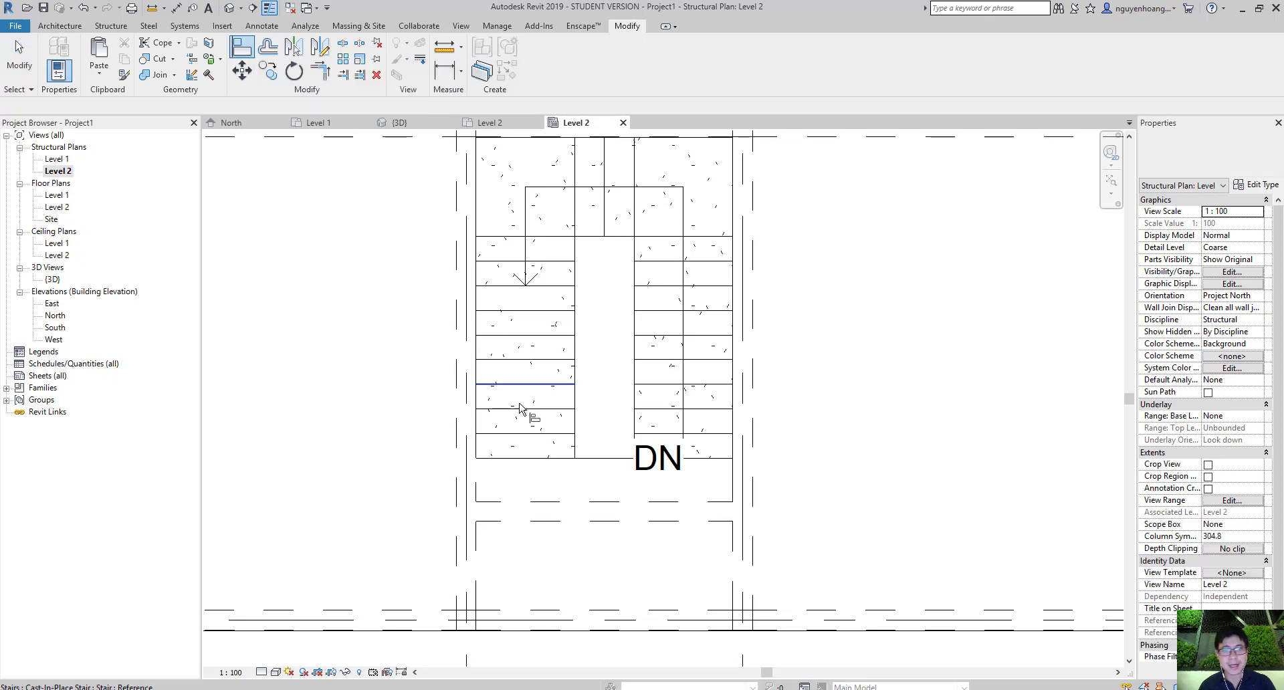
{"action": "left_click", "coordinate": [591, 476]}
{"action": "left_click", "coordinate": [592, 502]}
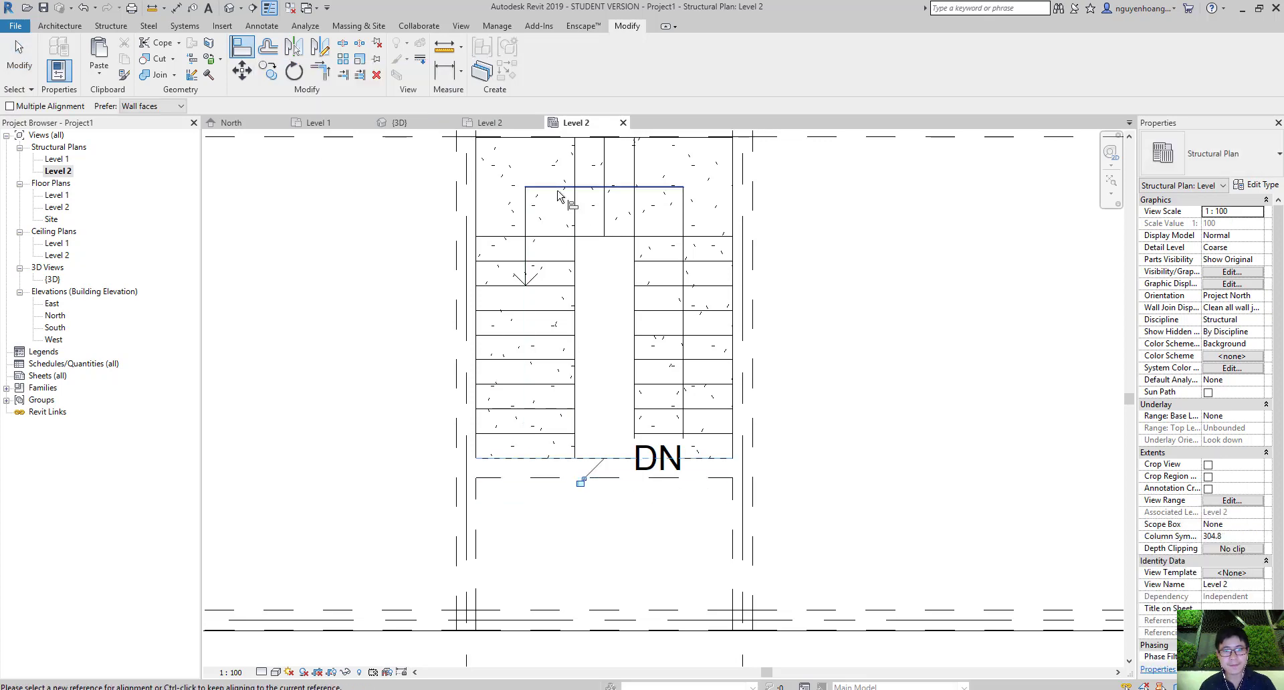
{"action": "left_click", "coordinate": [396, 123]}
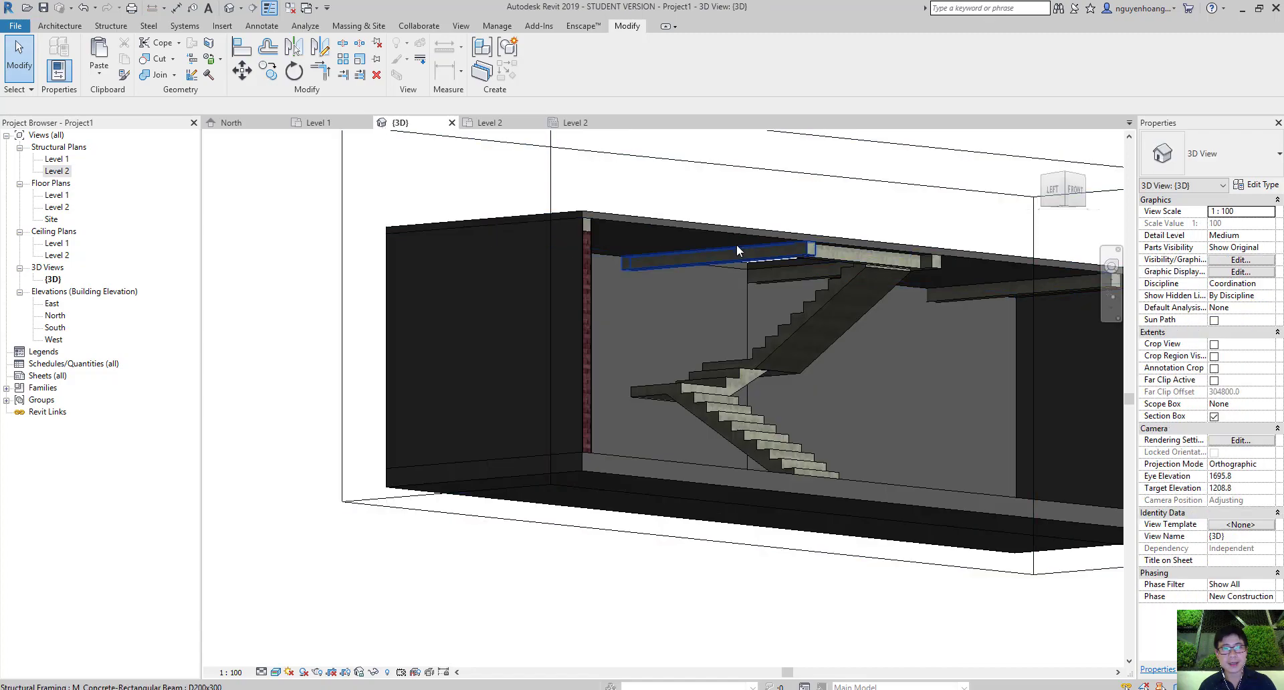
Orbit the 3D view down into the stair opening, then switch to the Level 1 floor plan.
{"action": "mouse_move", "coordinate": [708, 344]}
{"action": "middle_mouse_down", "text": "shift"}
{"action": "mouse_move", "coordinate": [905, 328]}
{"action": "mouse_move", "coordinate": [645, 105]}
{"action": "mouse_move", "coordinate": [626, 186]}
{"action": "middle_mouse_up", "text": "shift"}
{"action": "scroll", "coordinate": [905, 328], "scroll_direction": "up", "scroll_amount": 5}
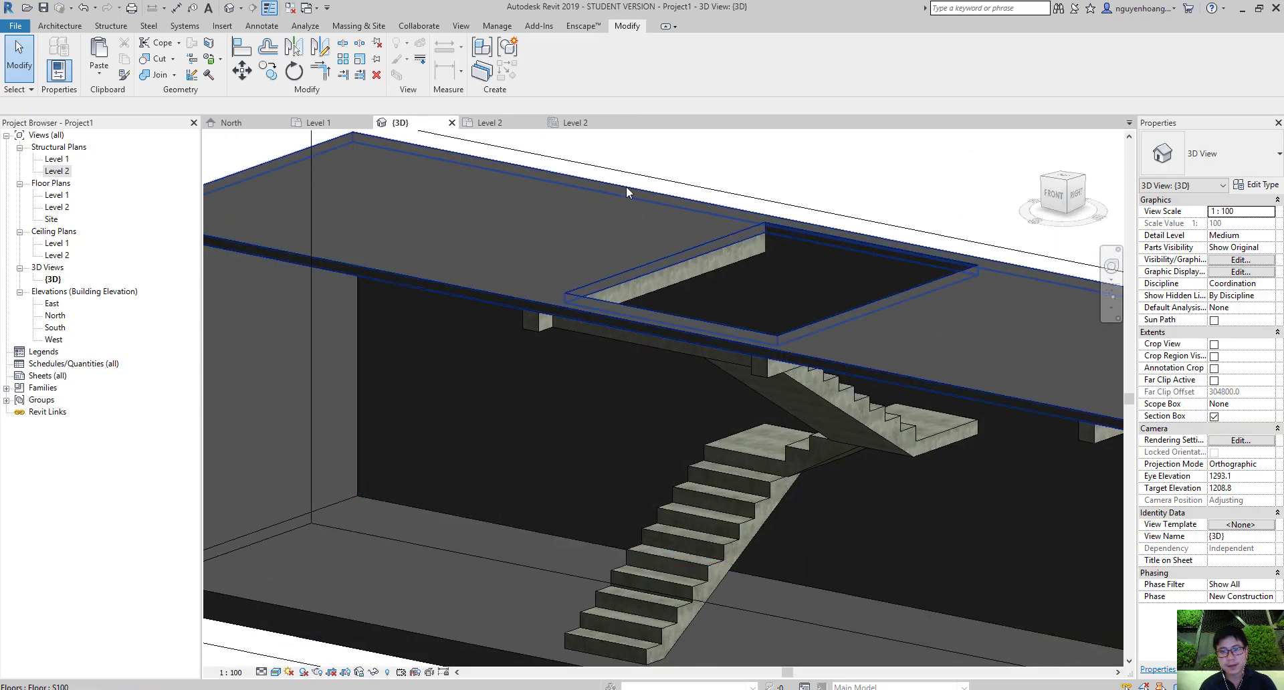
{"action": "left_click", "coordinate": [328, 123]}
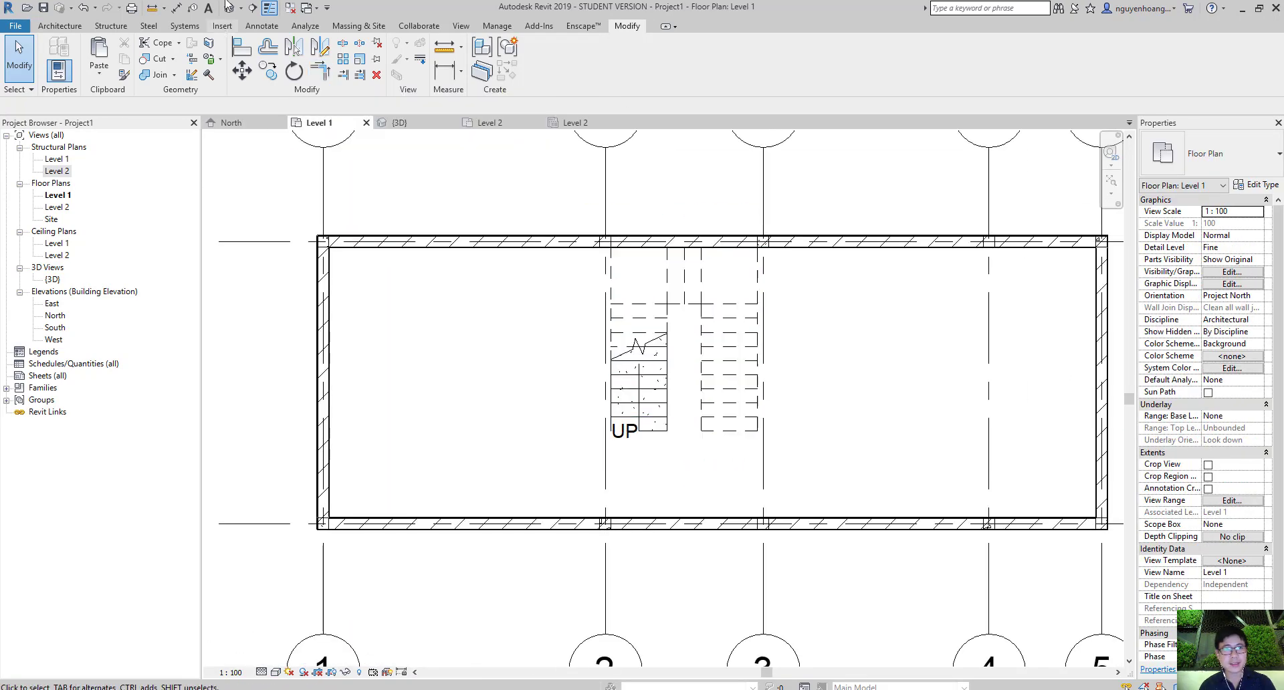
Draw a section line across the stair on Level 1, trim its depth and extent, and open Section 1.
{"action": "left_click", "coordinate": [252, 7]}
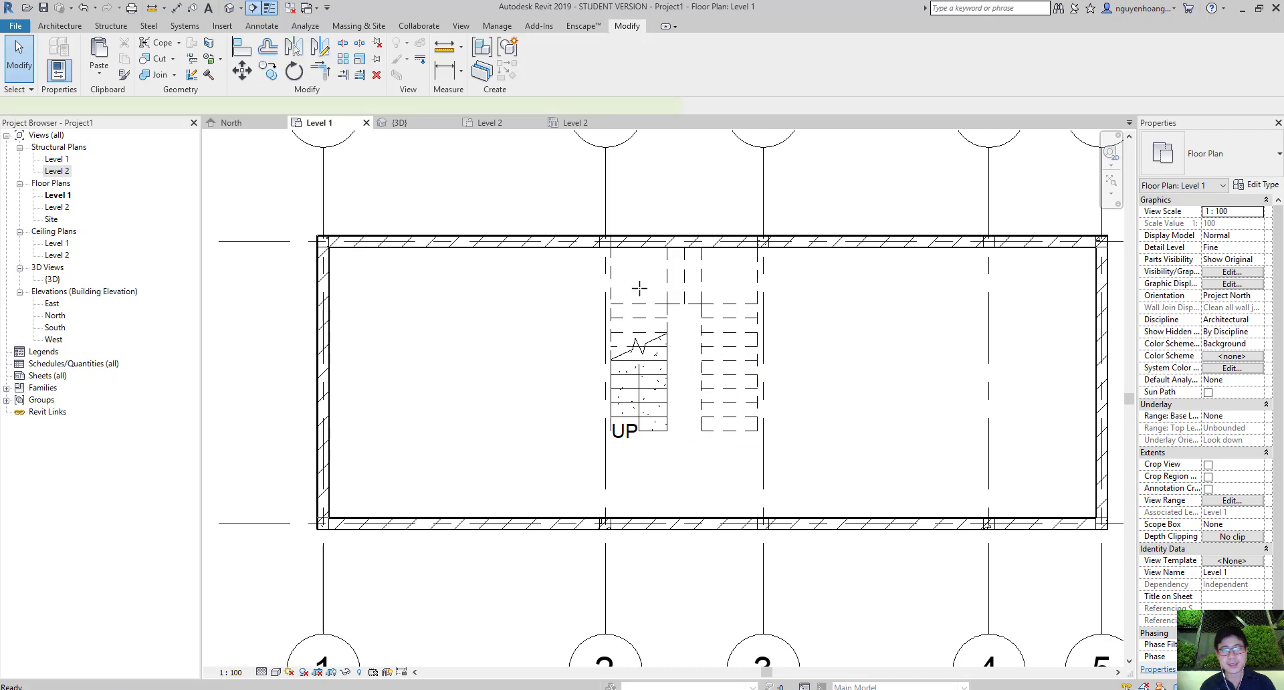
{"action": "left_click", "coordinate": [636, 189]}
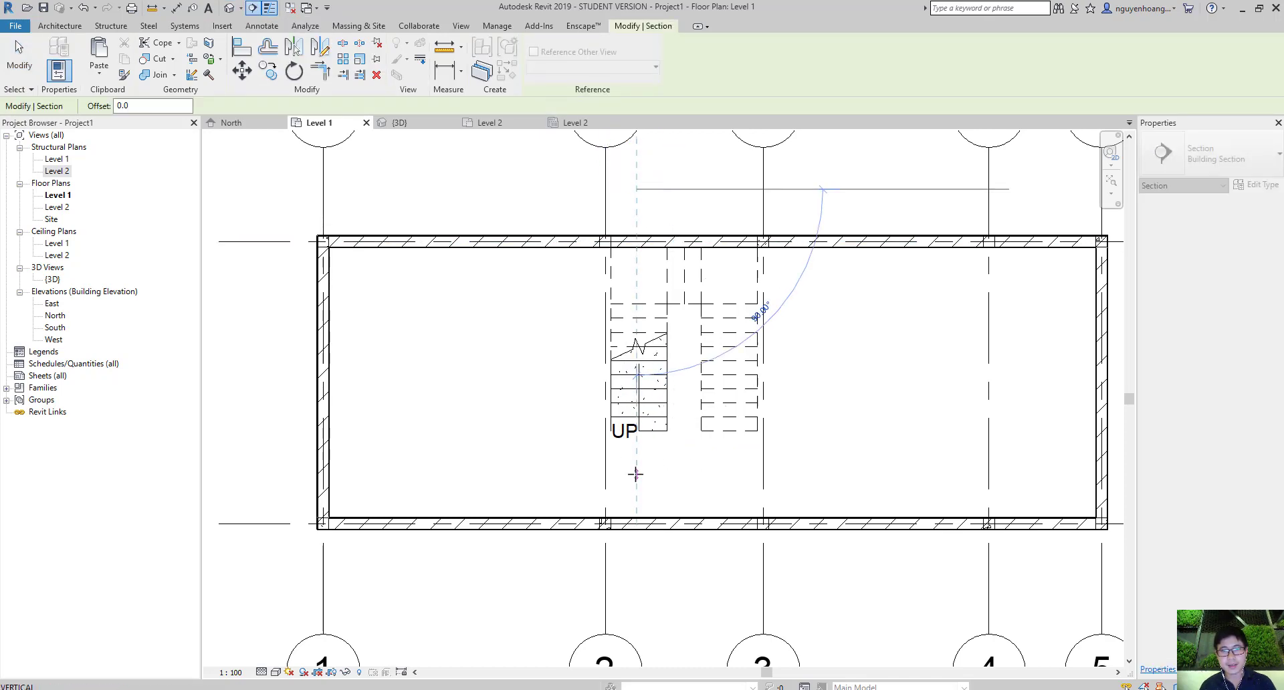
{"action": "left_click", "coordinate": [635, 473]}
{"action": "left_click_drag", "start_coordinate": [846, 336], "coordinate": [773, 345]}
{"action": "left_click_drag", "start_coordinate": [703, 190], "coordinate": [703, 227]}
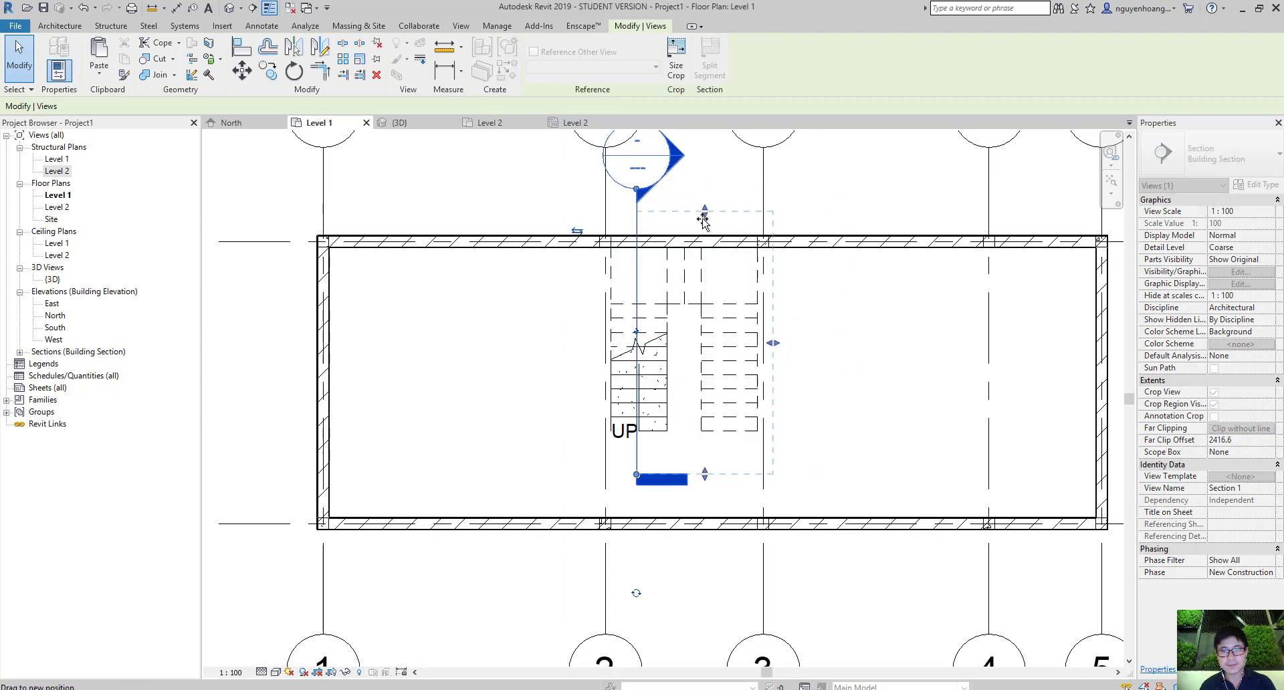
{"action": "left_click_drag", "start_coordinate": [705, 474], "coordinate": [704, 448]}
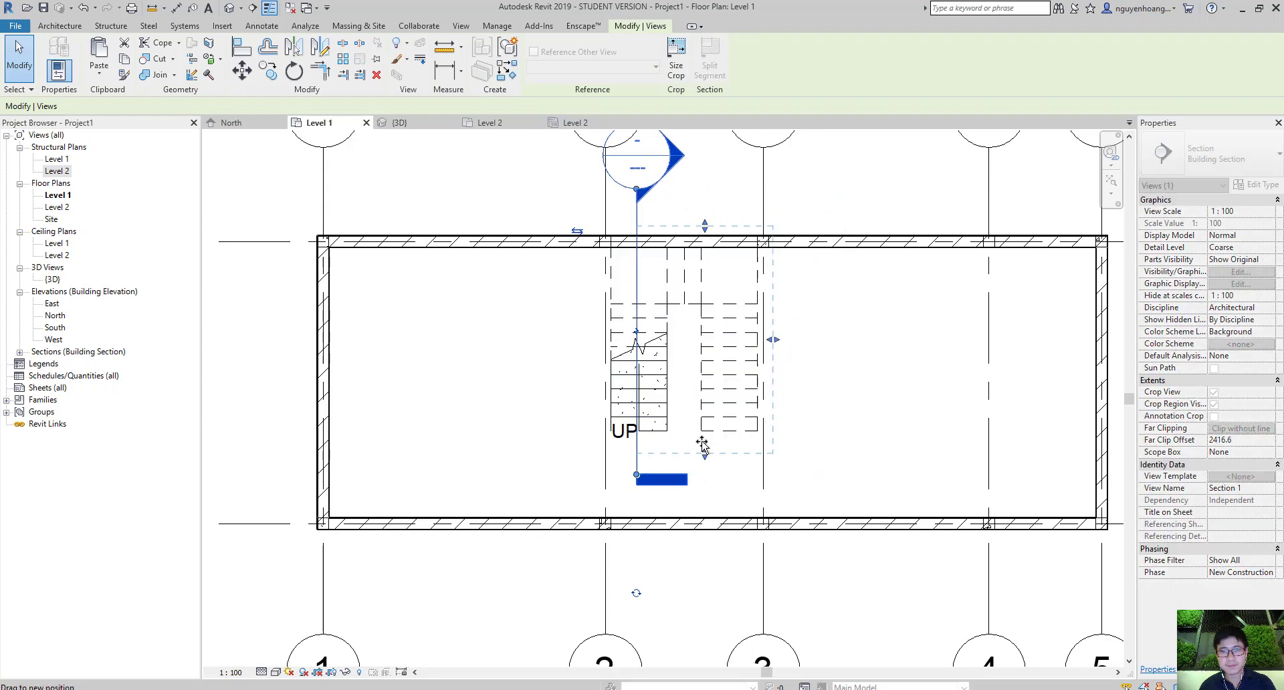
{"action": "left_click", "coordinate": [835, 192]}
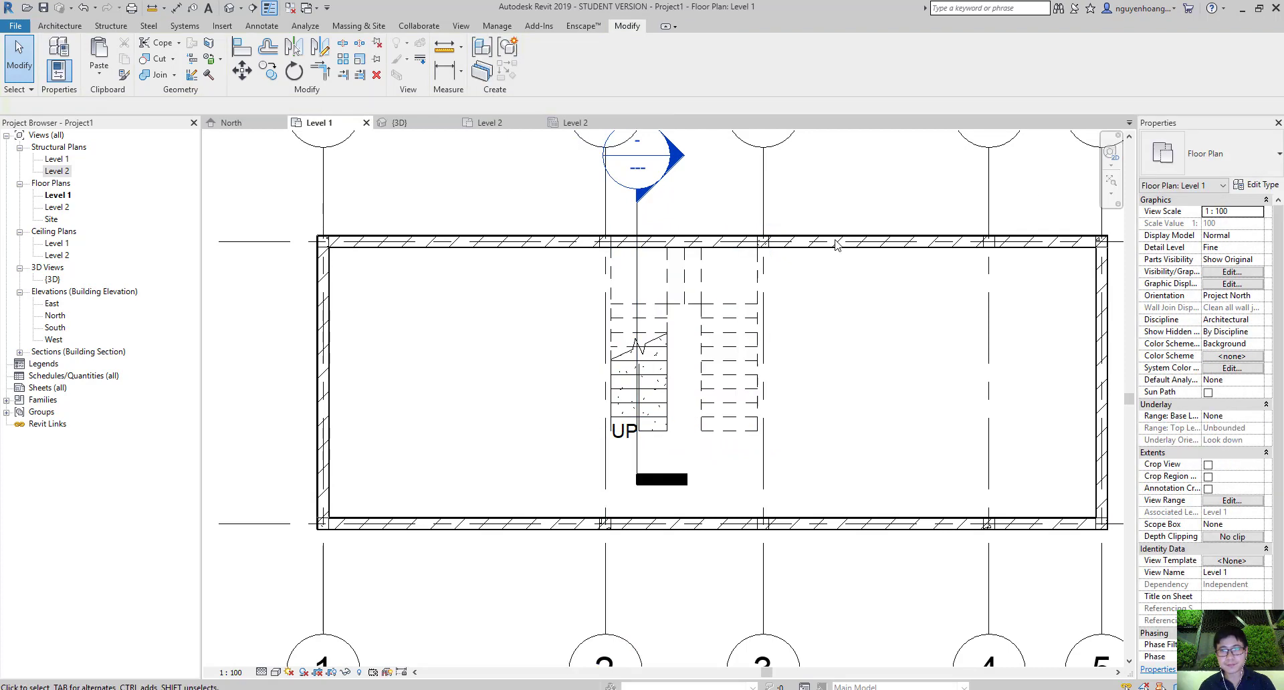
{"action": "double_click", "coordinate": [627, 164]}
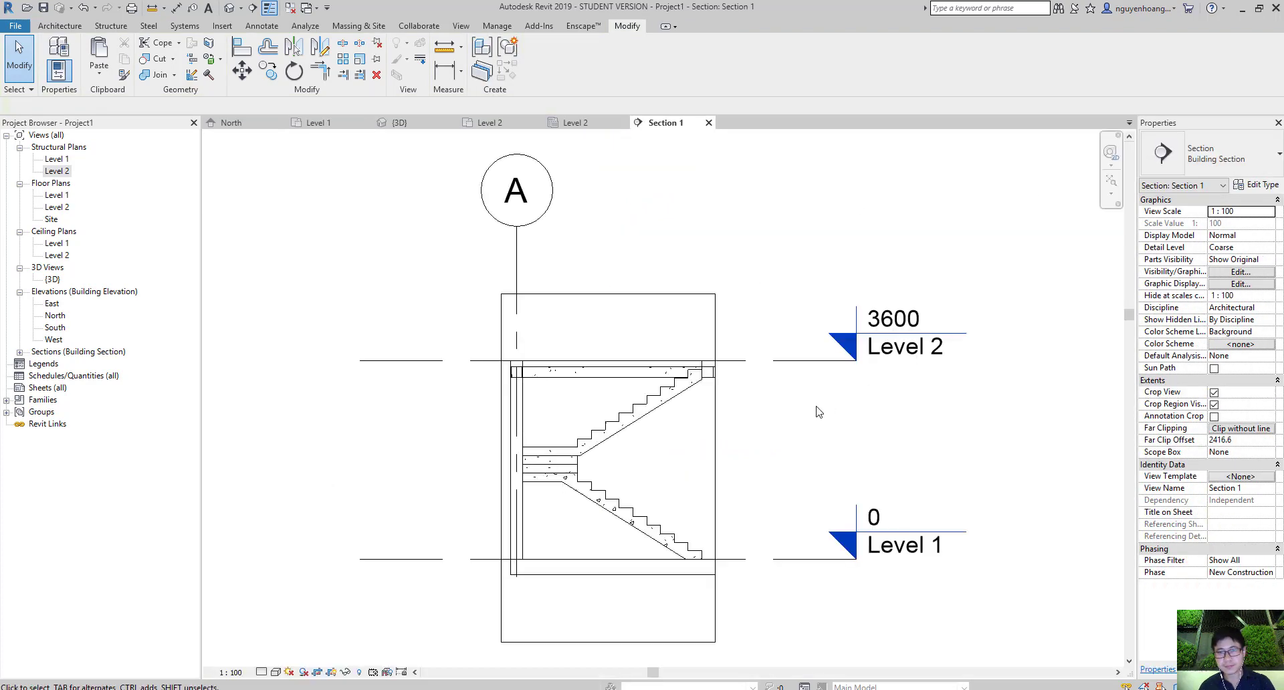
Zoom the section and raise the bottom edge of its crop region.
{"action": "scroll", "coordinate": [615, 488], "scroll_direction": "up", "scroll_amount": 1}
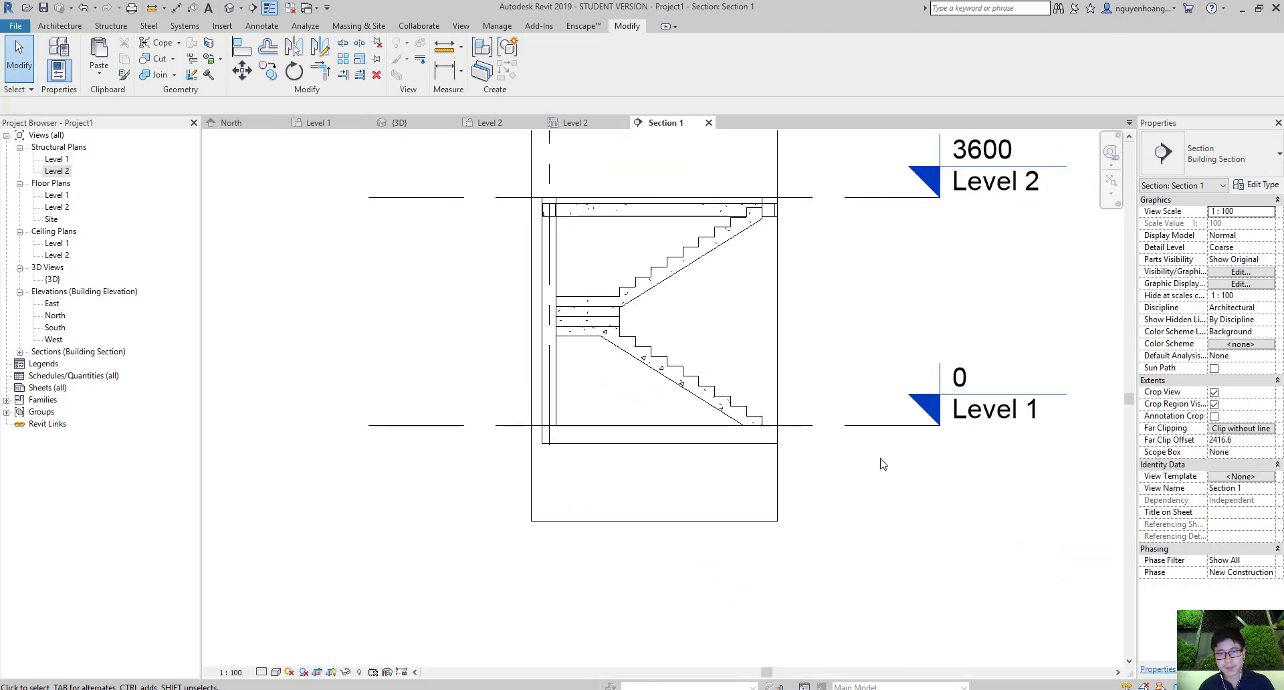
{"action": "scroll", "coordinate": [835, 388], "scroll_direction": "up", "scroll_amount": 1}
{"action": "scroll", "coordinate": [775, 288], "scroll_direction": "up", "scroll_amount": 1}
{"action": "scroll", "coordinate": [762, 261], "scroll_direction": "up", "scroll_amount": 1}
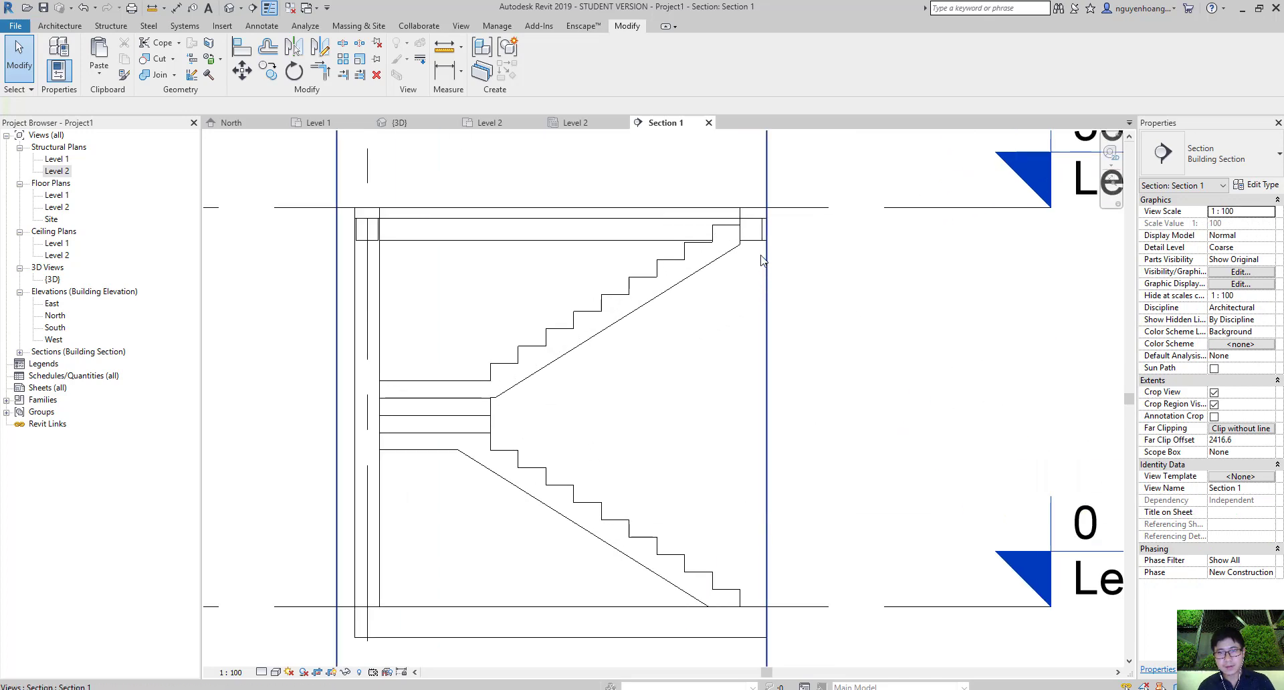
{"action": "scroll", "coordinate": [823, 308], "scroll_direction": "down", "scroll_amount": 1}
{"action": "scroll", "coordinate": [823, 478], "scroll_direction": "down", "scroll_amount": 1}
{"action": "scroll", "coordinate": [819, 461], "scroll_direction": "down", "scroll_amount": 1}
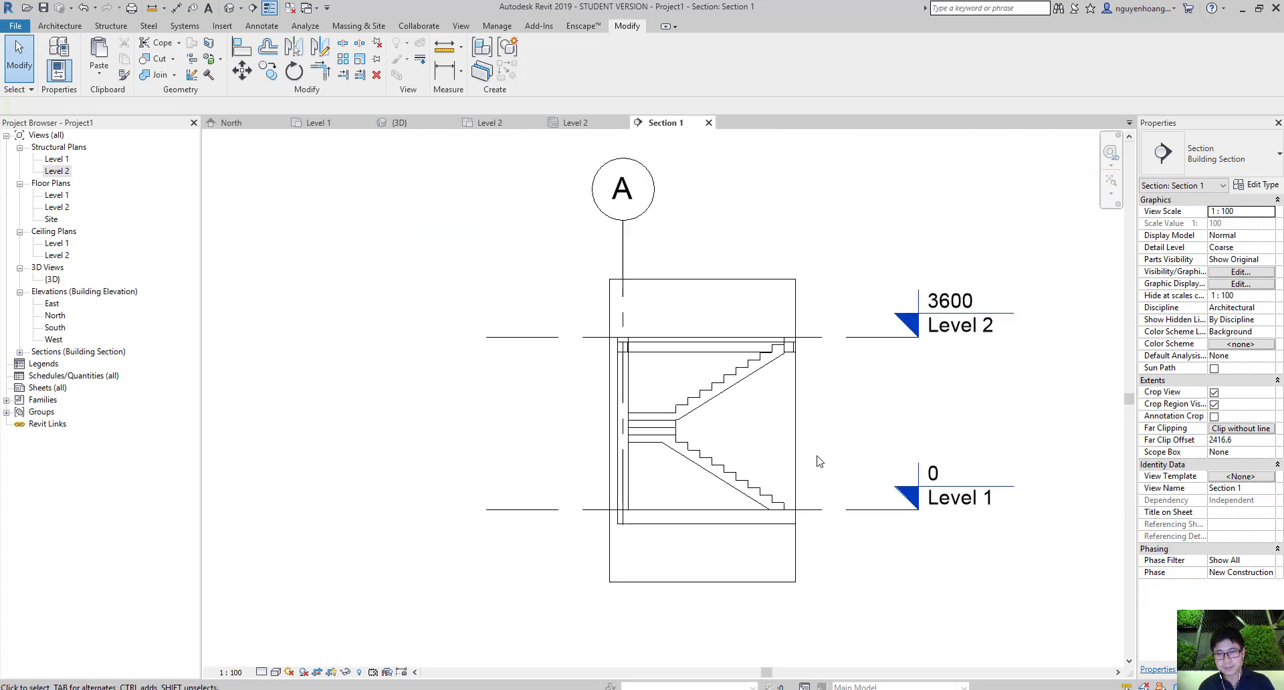
{"action": "left_click", "coordinate": [717, 592]}
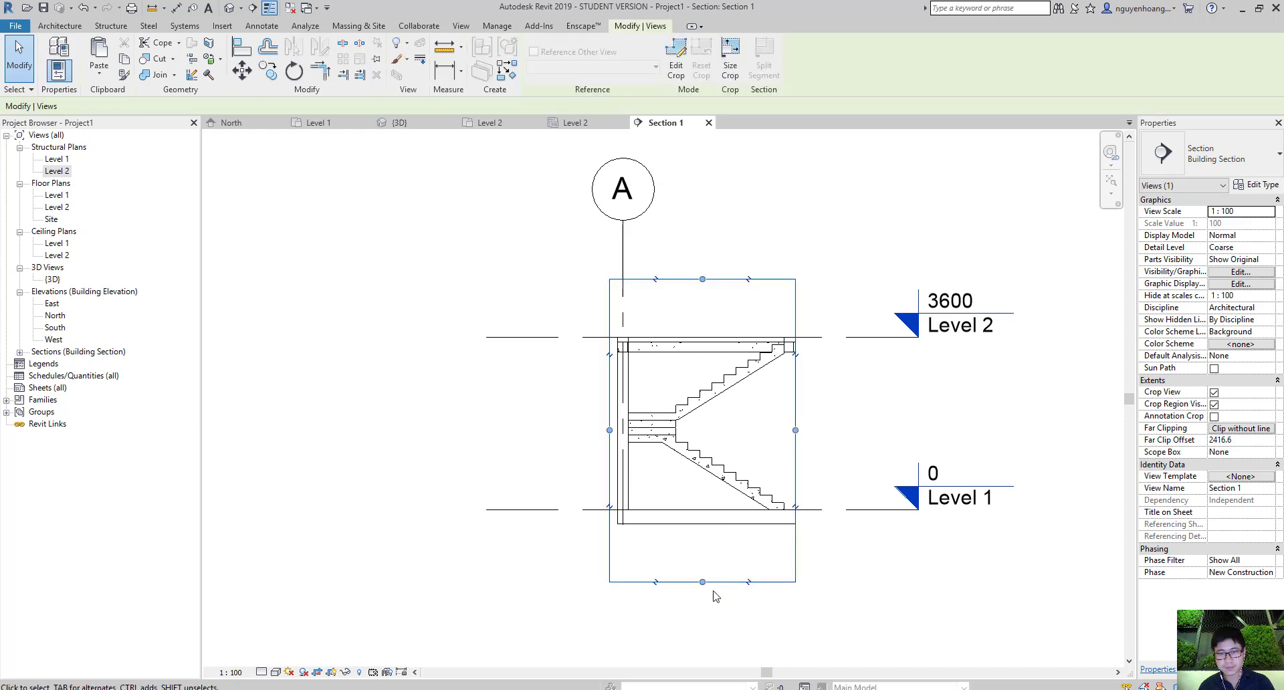
{"action": "left_click_drag", "start_coordinate": [702, 581], "coordinate": [706, 519]}
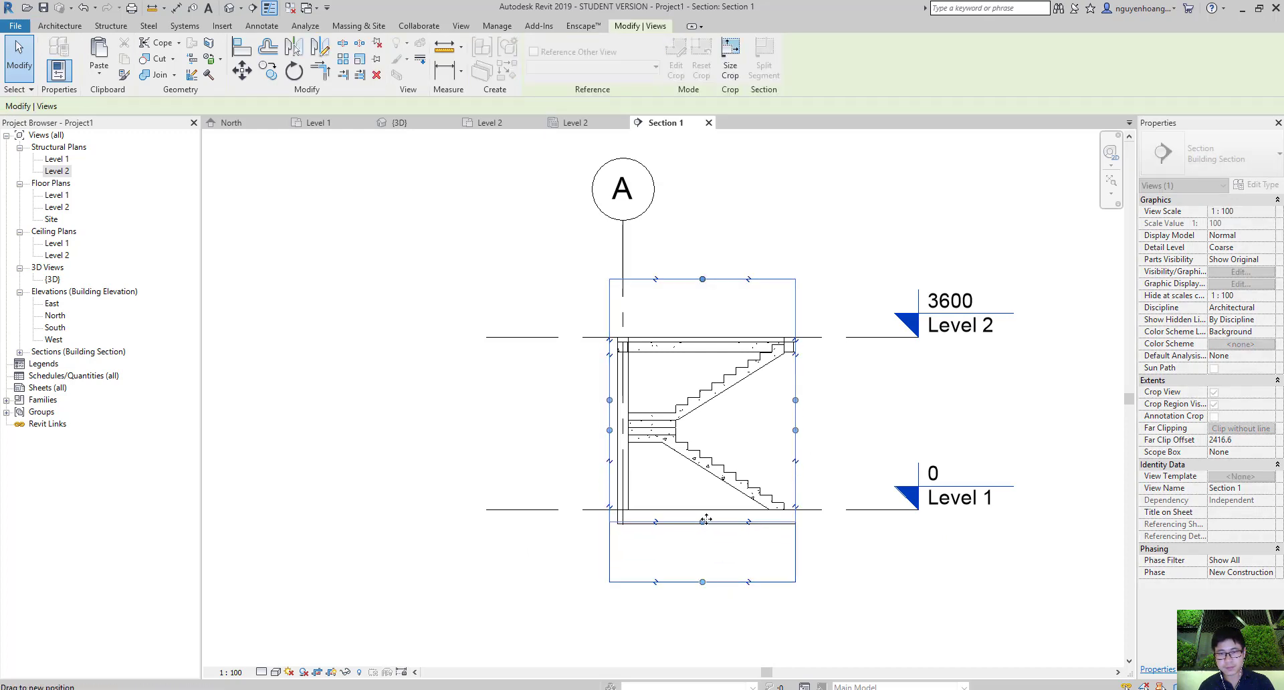
{"action": "left_click", "coordinate": [755, 301]}
Pull the crop's top edge down to the landing and its sides in around the lower flight.
{"action": "left_click", "coordinate": [715, 280]}
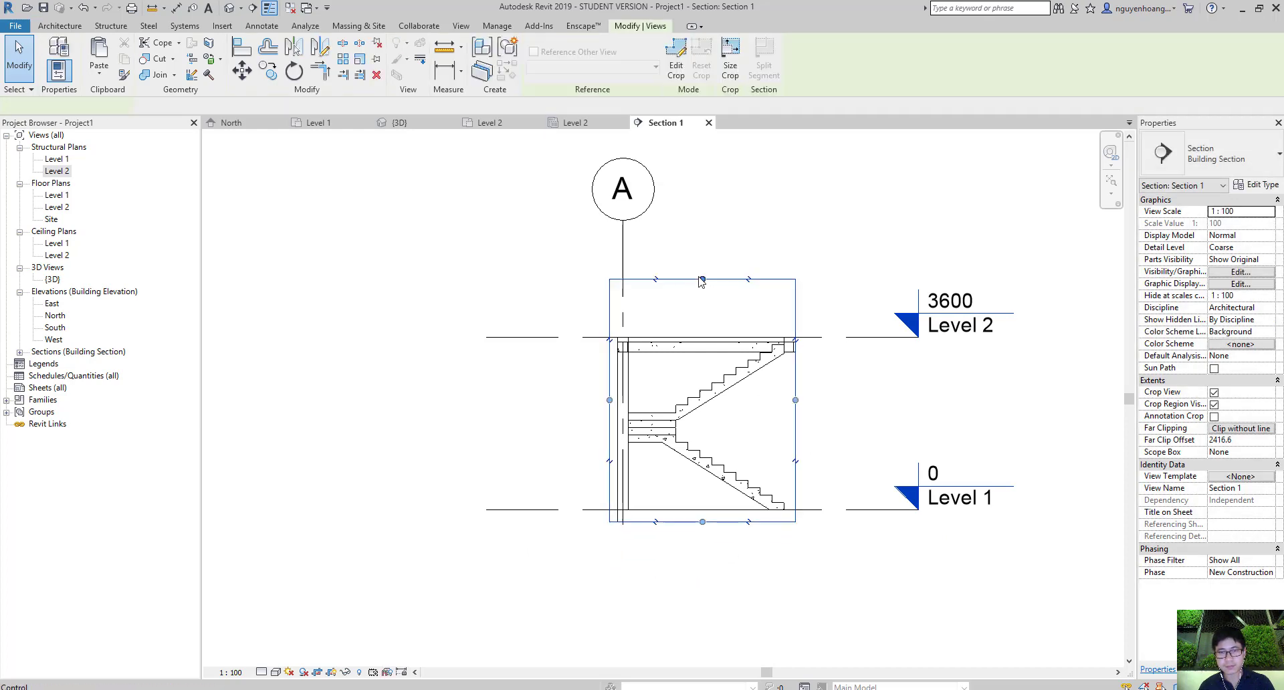
{"action": "left_click_drag", "start_coordinate": [702, 279], "coordinate": [698, 430]}
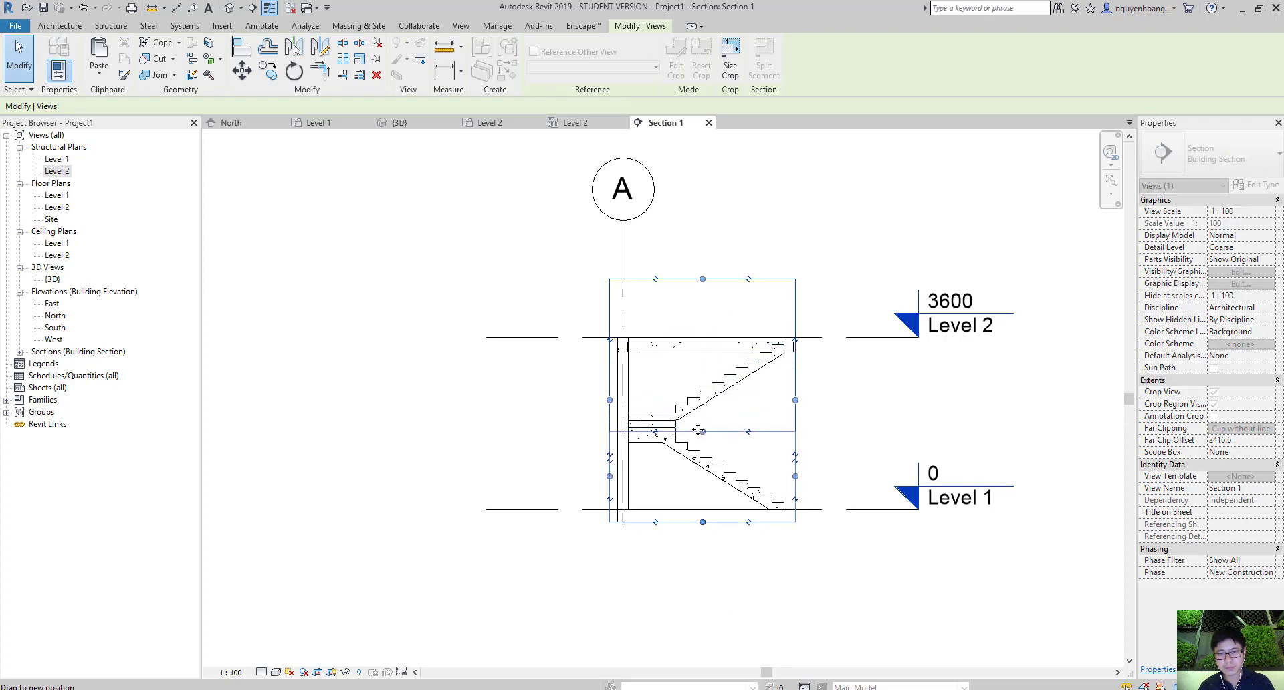
{"action": "left_click_drag", "start_coordinate": [698, 430], "coordinate": [698, 436]}
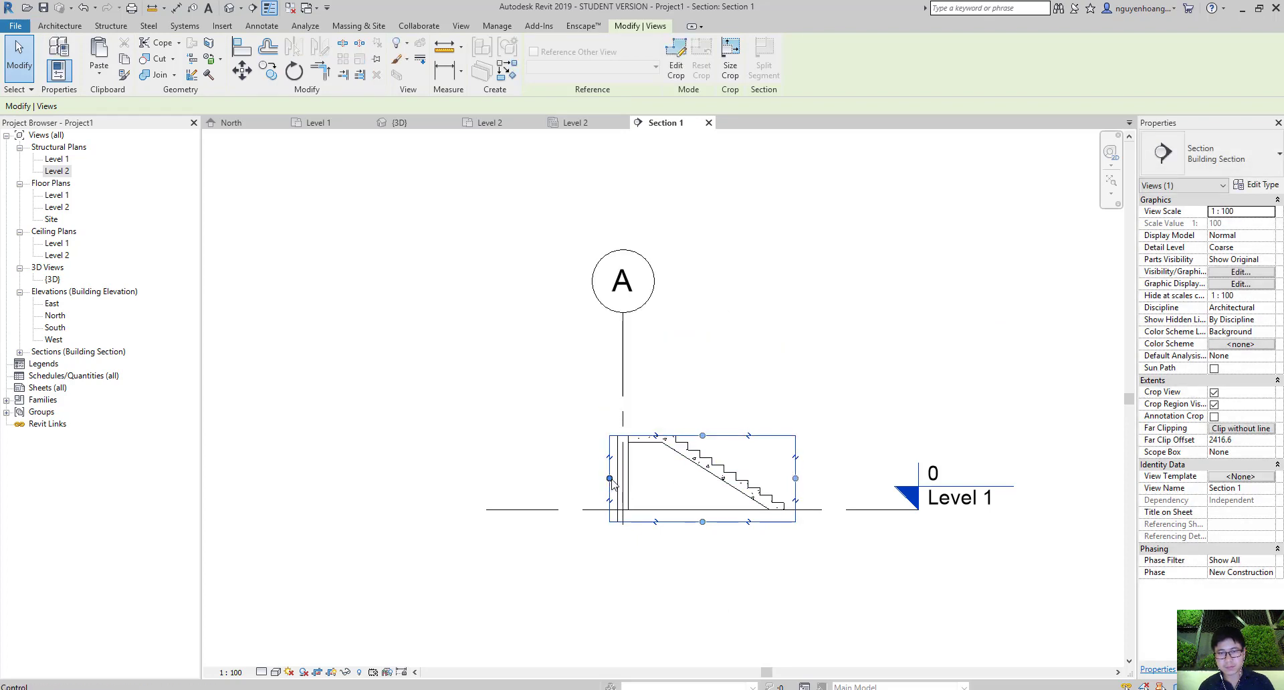
{"action": "left_click_drag", "start_coordinate": [618, 478], "coordinate": [617, 478]}
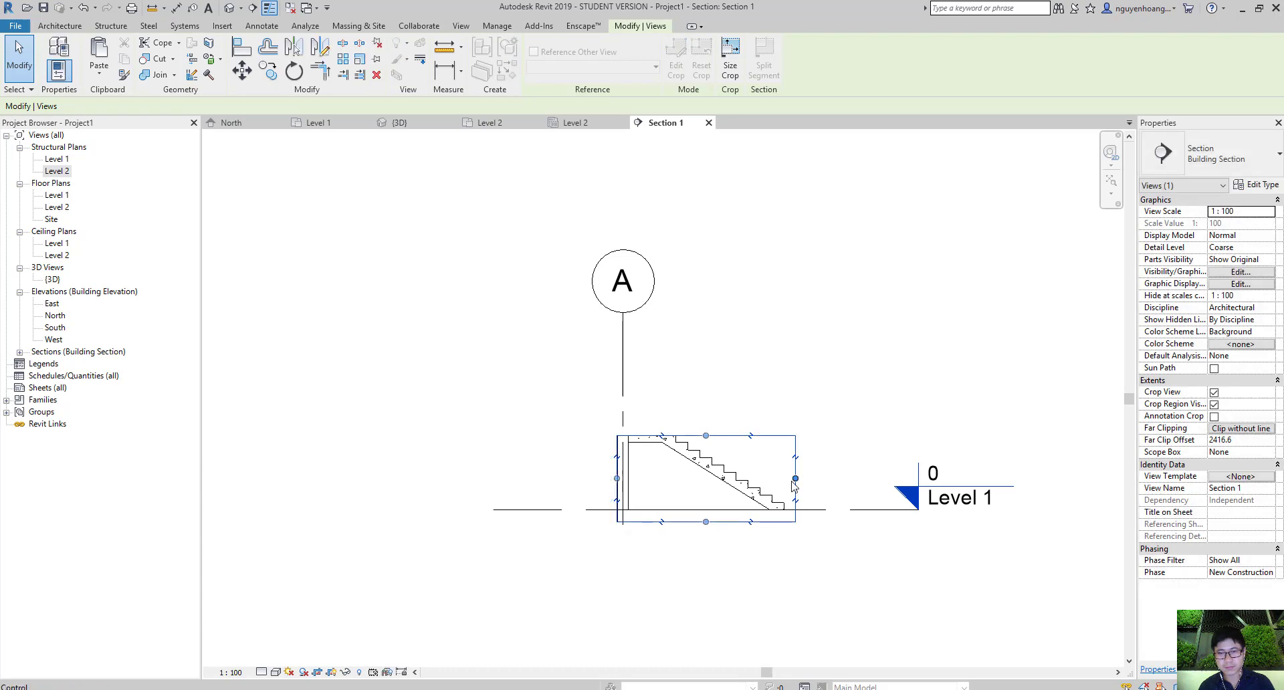
{"action": "left_click_drag", "start_coordinate": [796, 479], "coordinate": [789, 479]}
{"action": "left_click", "coordinate": [817, 559]}
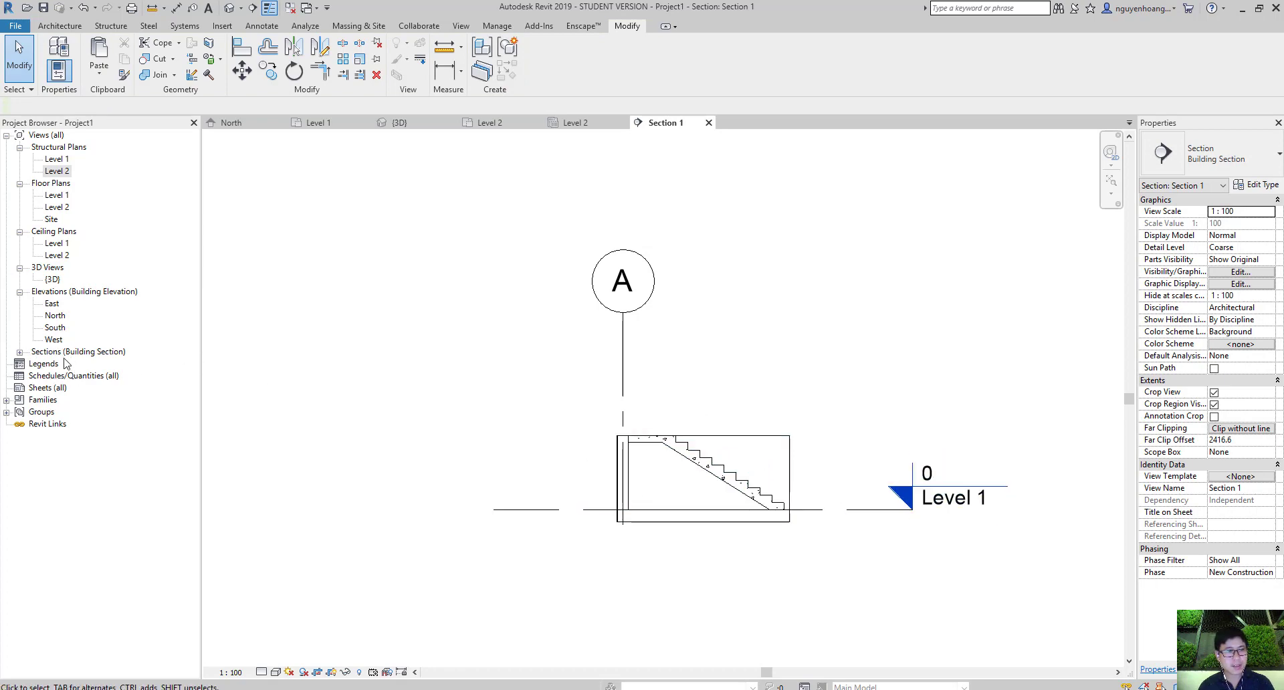
Rename Section 1 in the Project Browser, then undo that rename.
{"action": "left_click", "coordinate": [19, 352]}
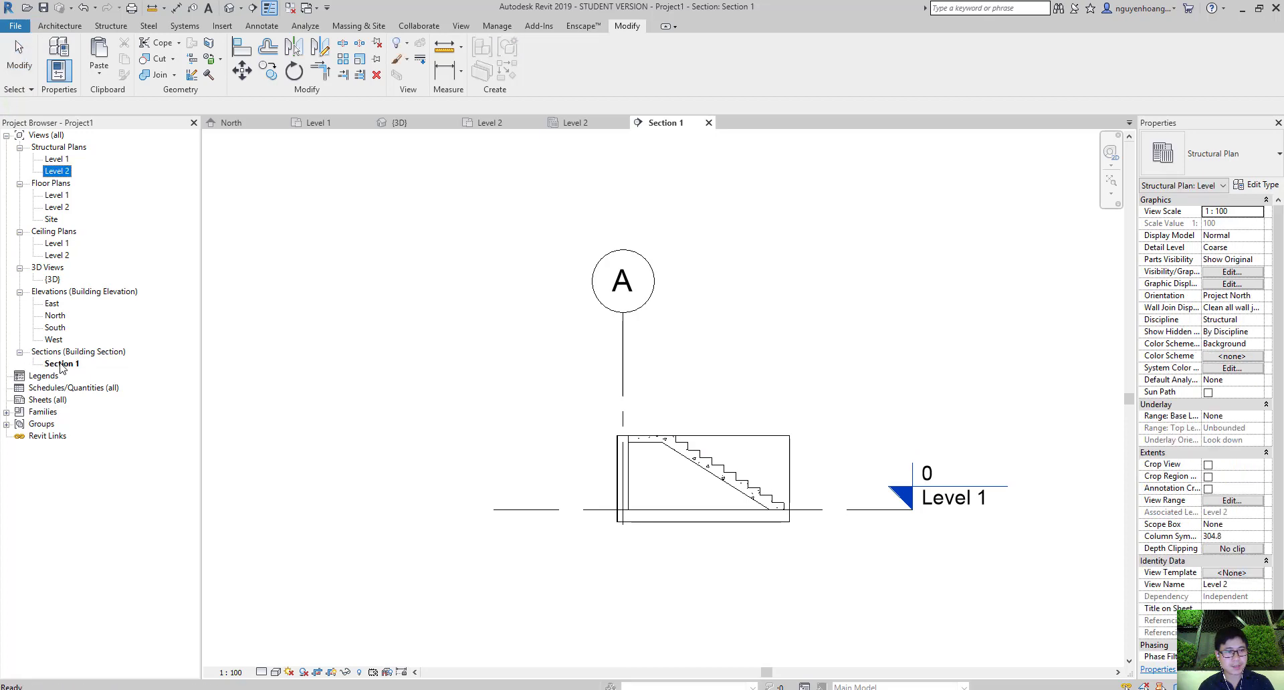
{"action": "right_click", "coordinate": [62, 363]}
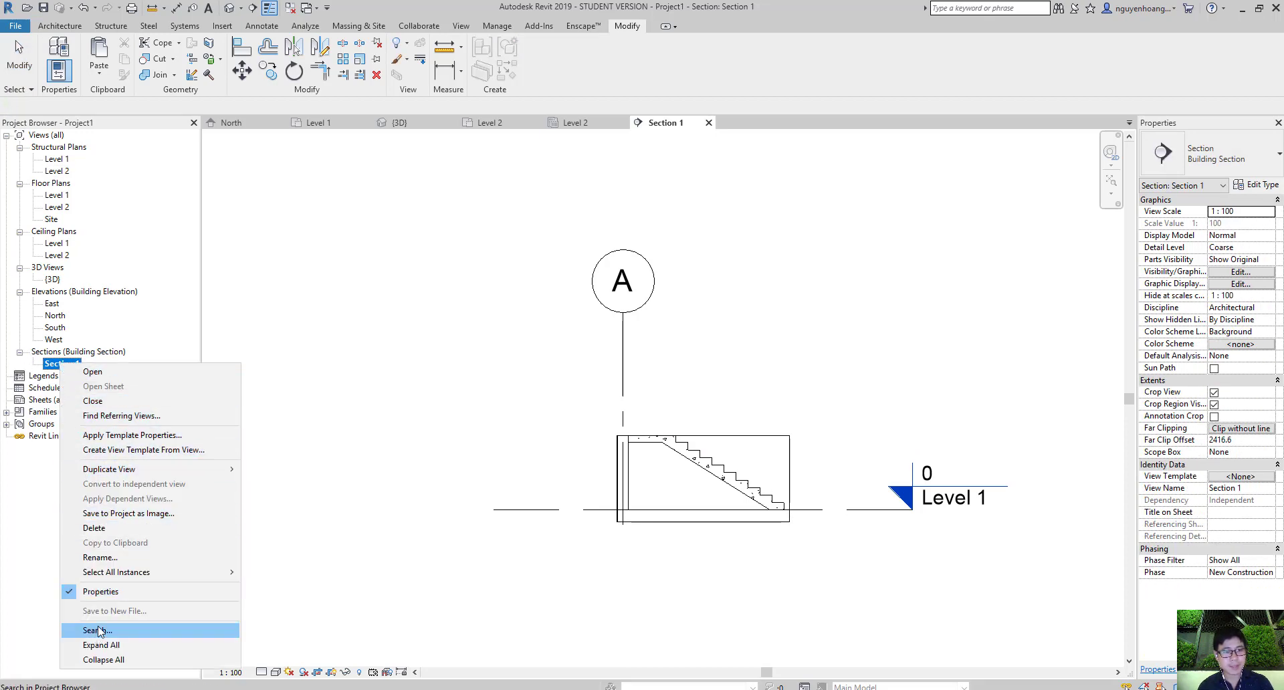
{"action": "left_click", "coordinate": [99, 558]}
{"action": "type", "text": "V"}
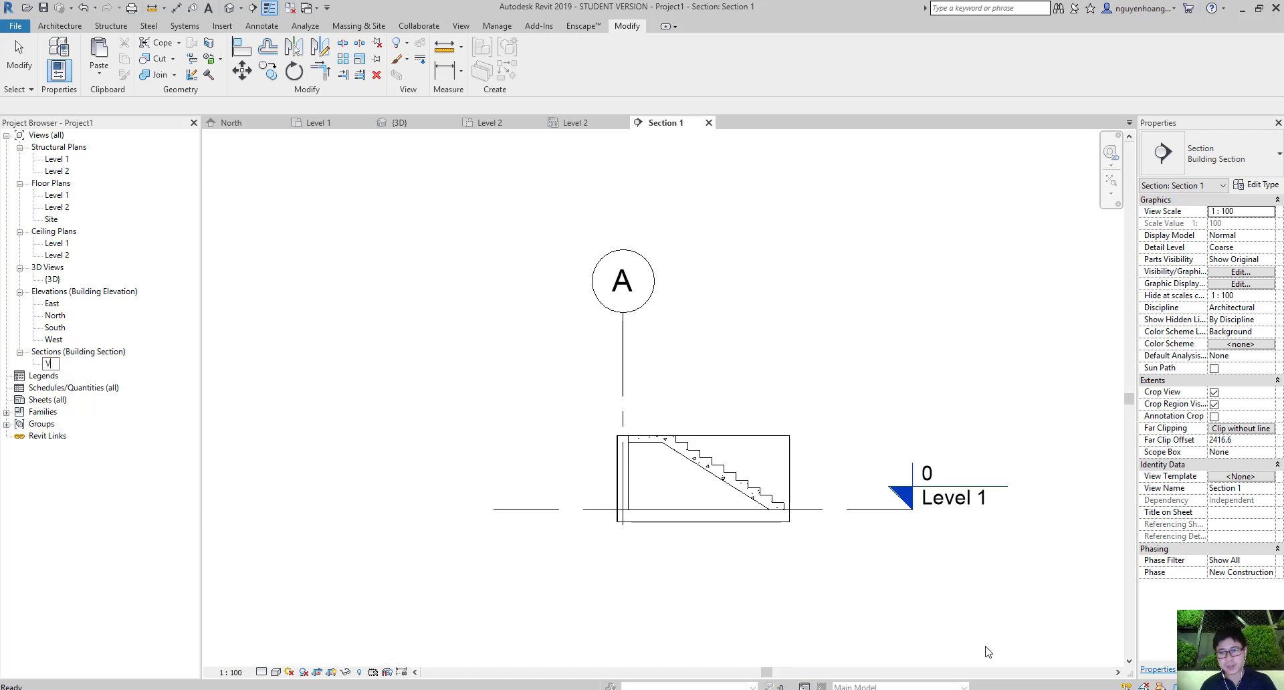
{"action": "key", "text": "Return"}
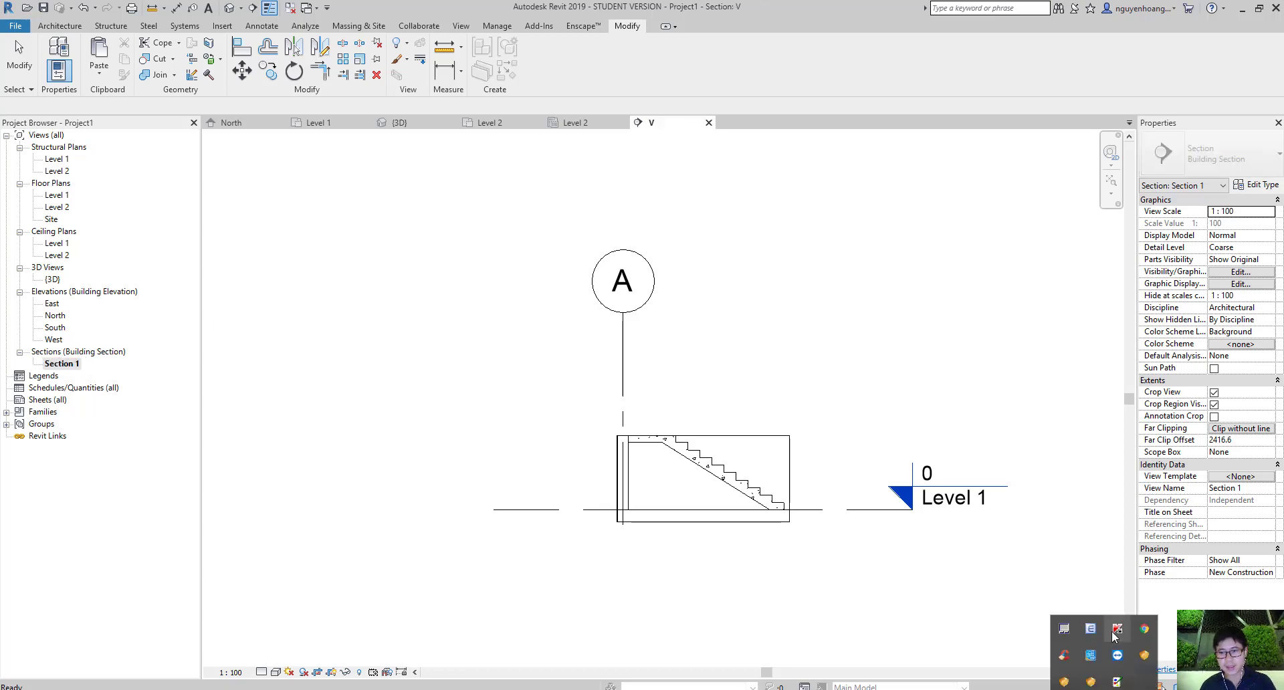
{"action": "left_click", "coordinate": [48, 365]}
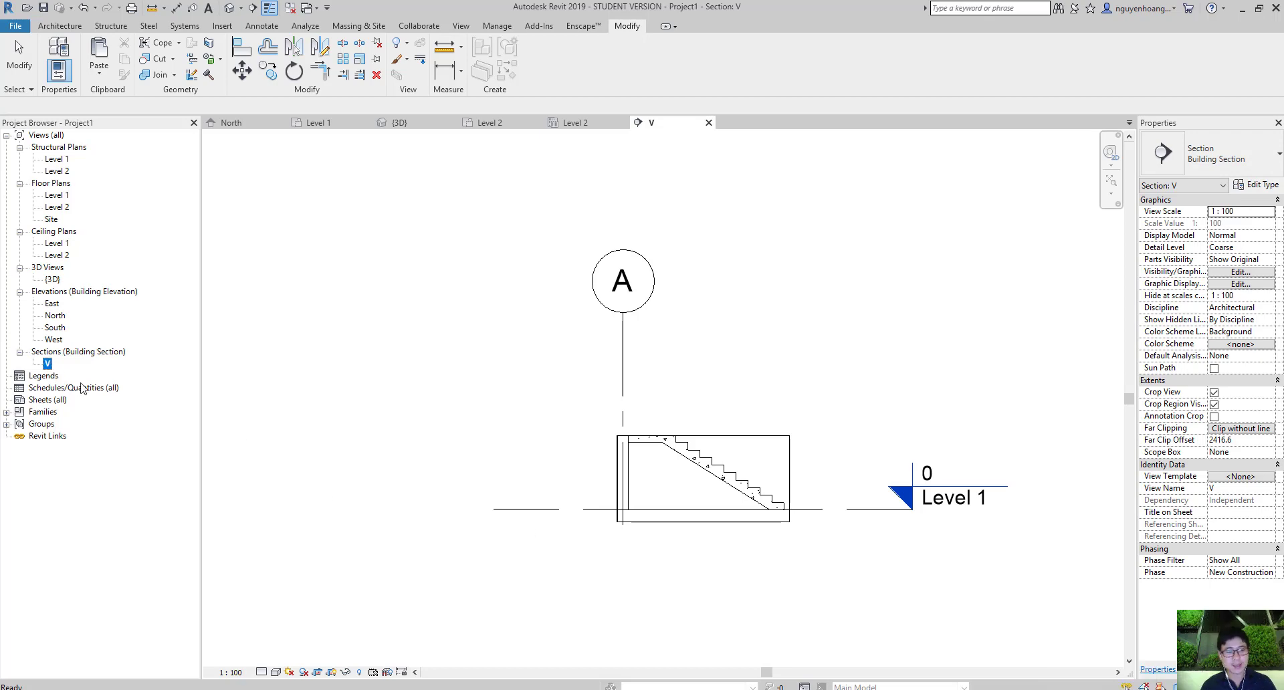
{"action": "key", "text": "Home"}
{"action": "key", "text": "Left"}
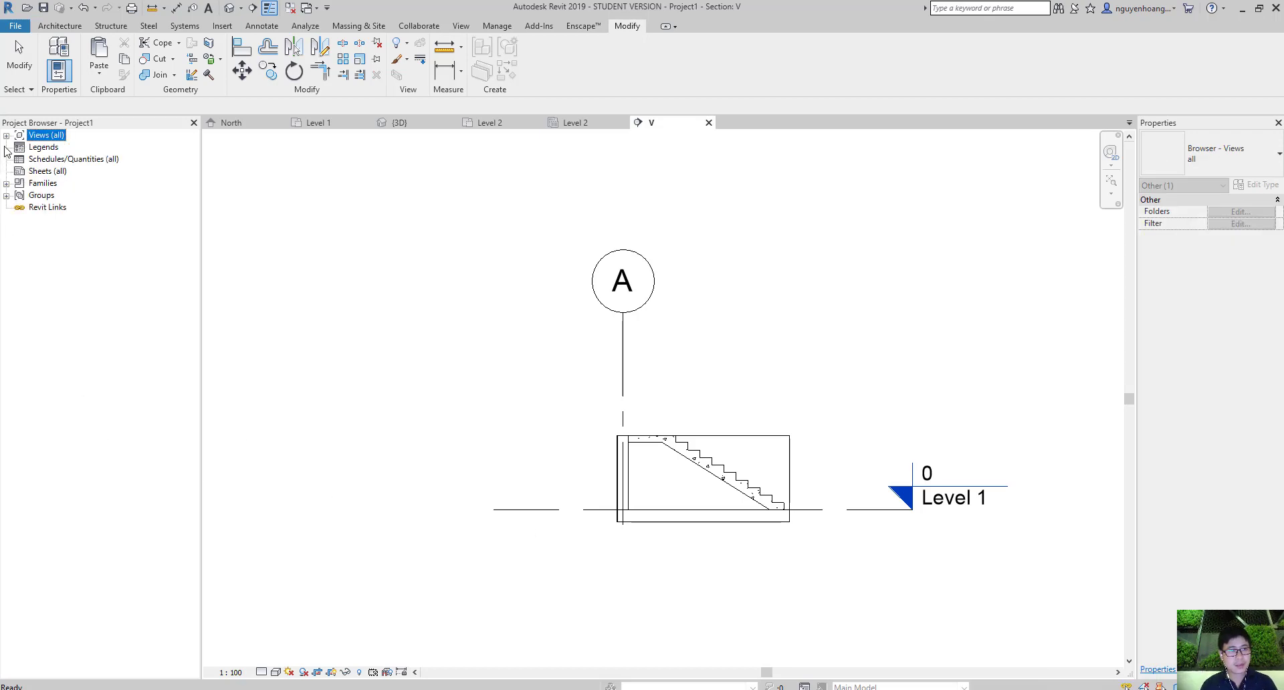
{"action": "key", "text": "ctrl+z"}
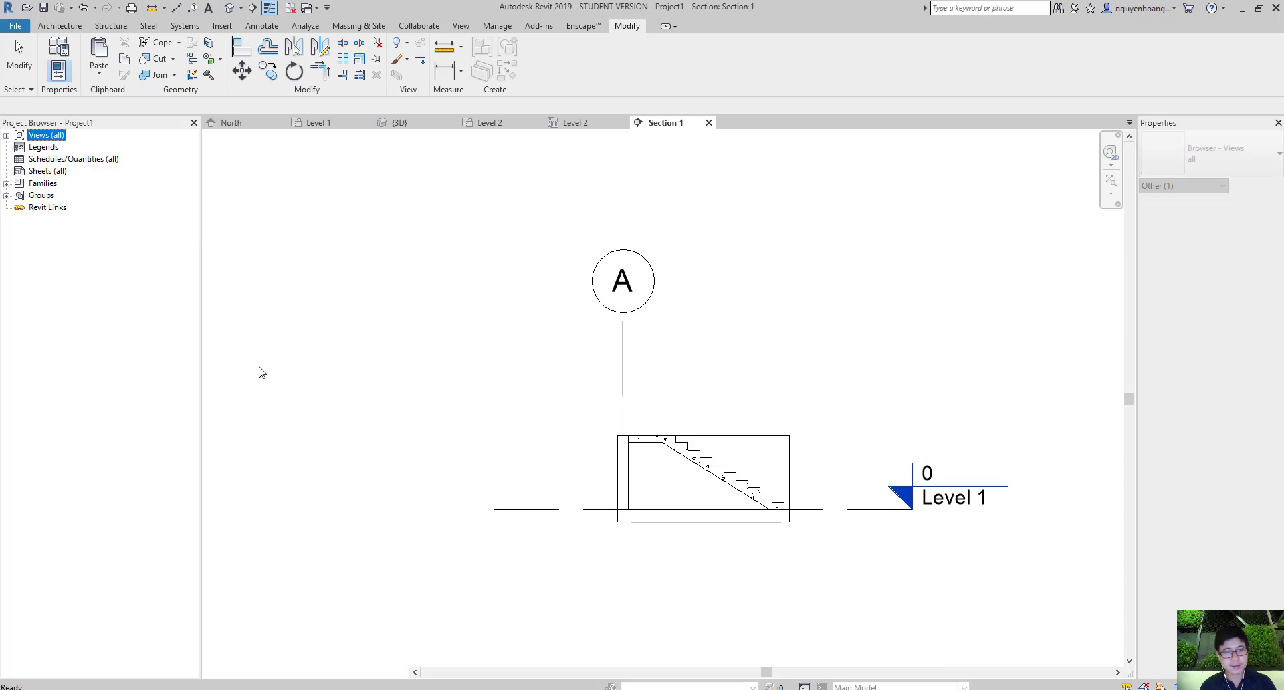
{"action": "left_click", "coordinate": [313, 352]}
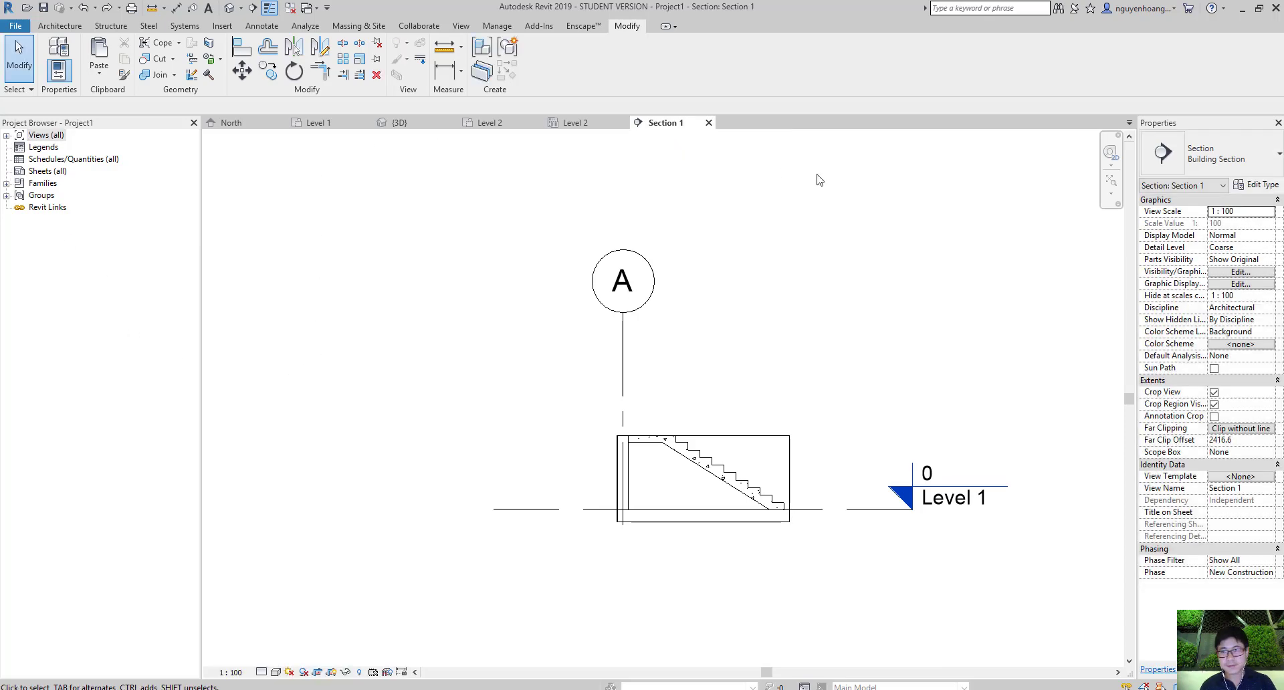
Rename the Section 1 view to 'Vẽ 1' from the Project Browser.
{"action": "left_click", "coordinate": [7, 136]}
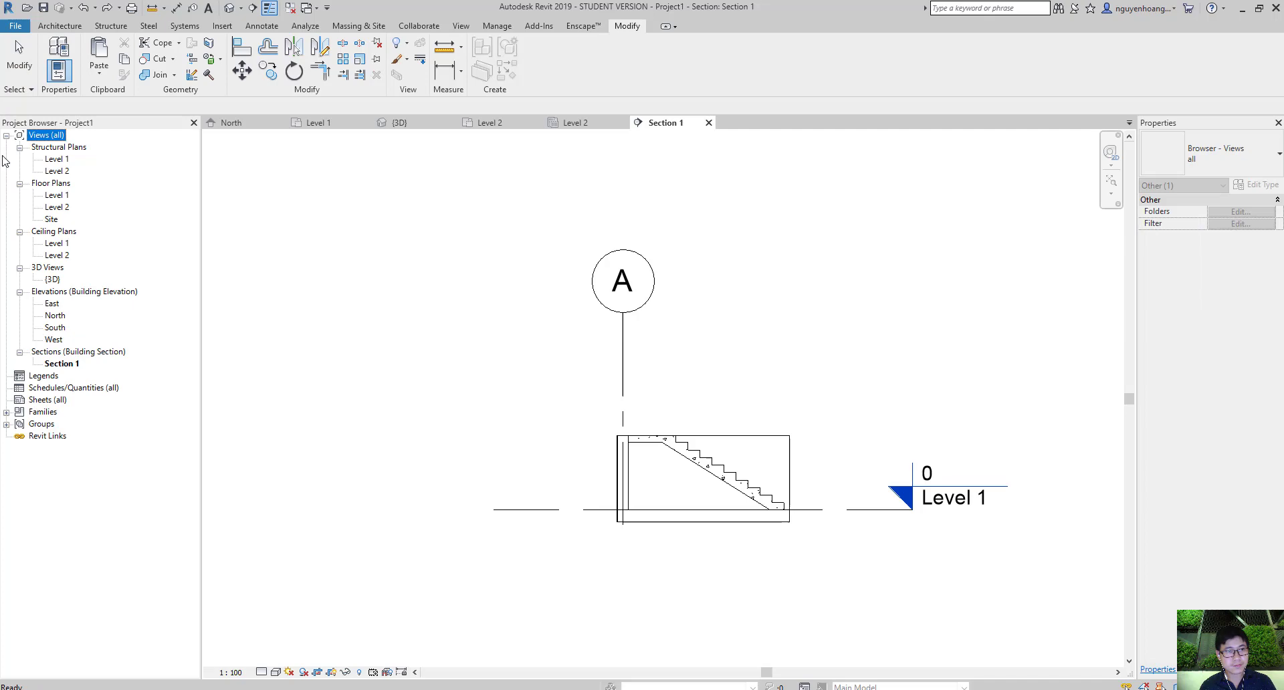
{"action": "right_click", "coordinate": [67, 365]}
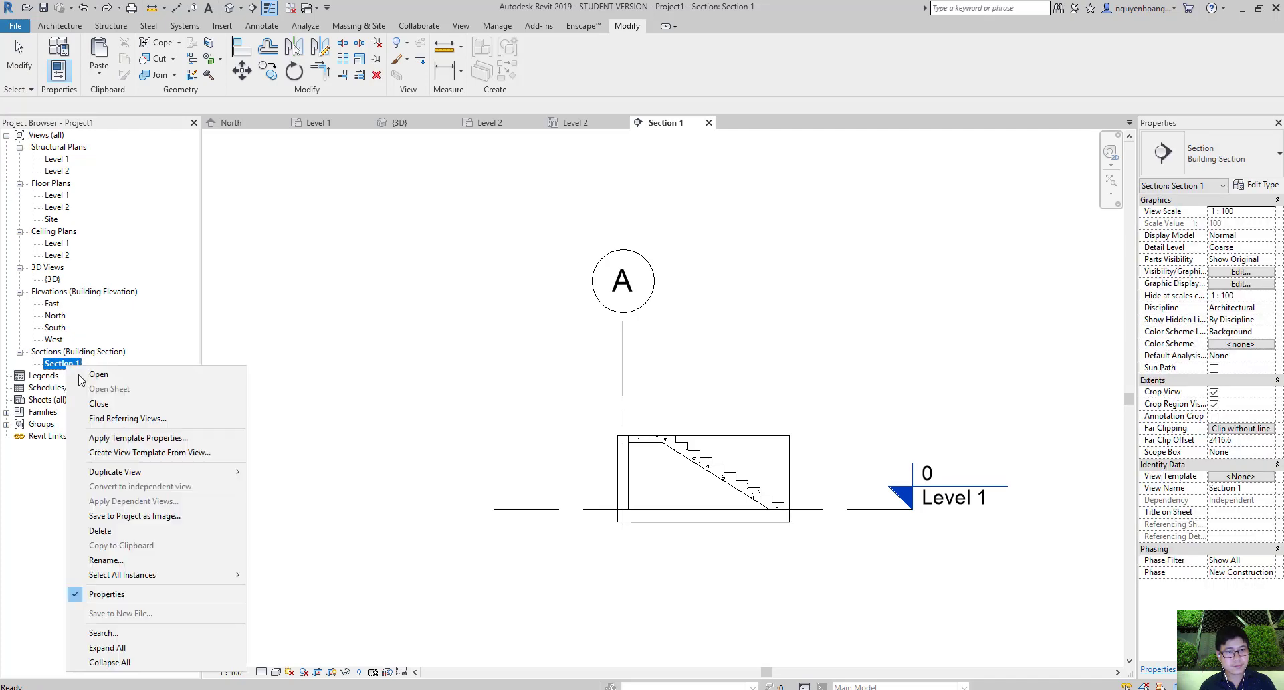
{"action": "left_click", "coordinate": [107, 560]}
{"action": "type", "text": "Vẽ"}
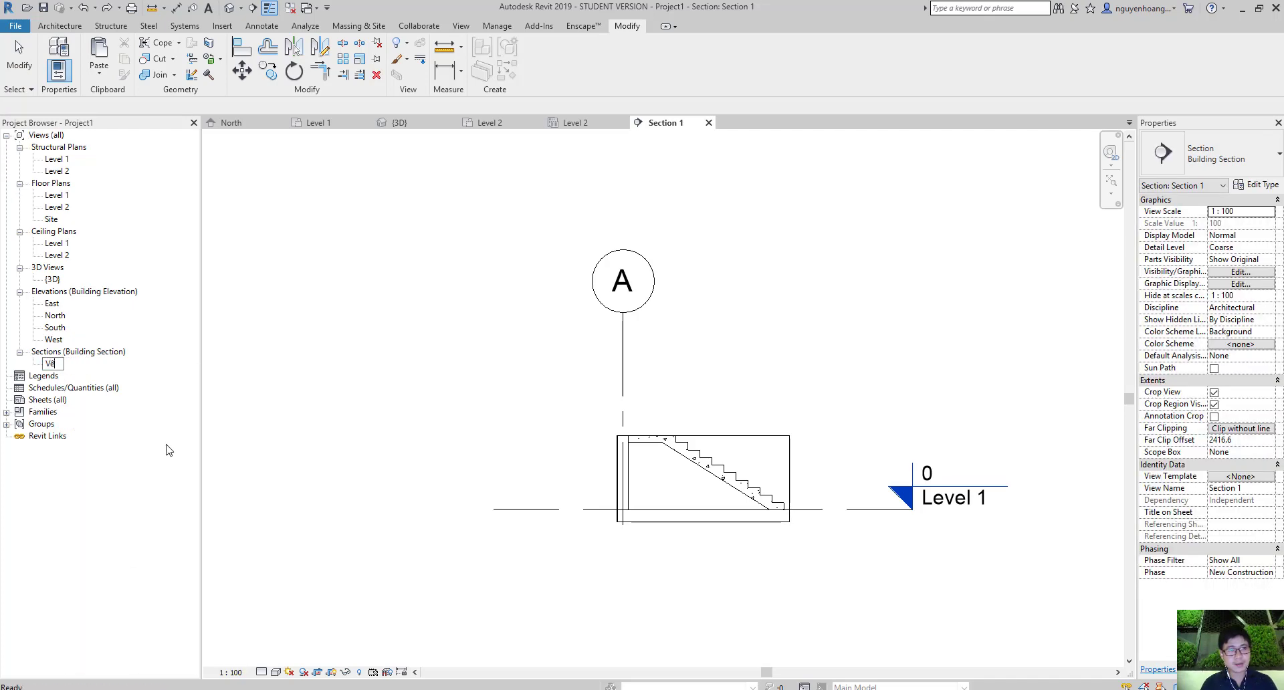
{"action": "key", "text": "Return"}
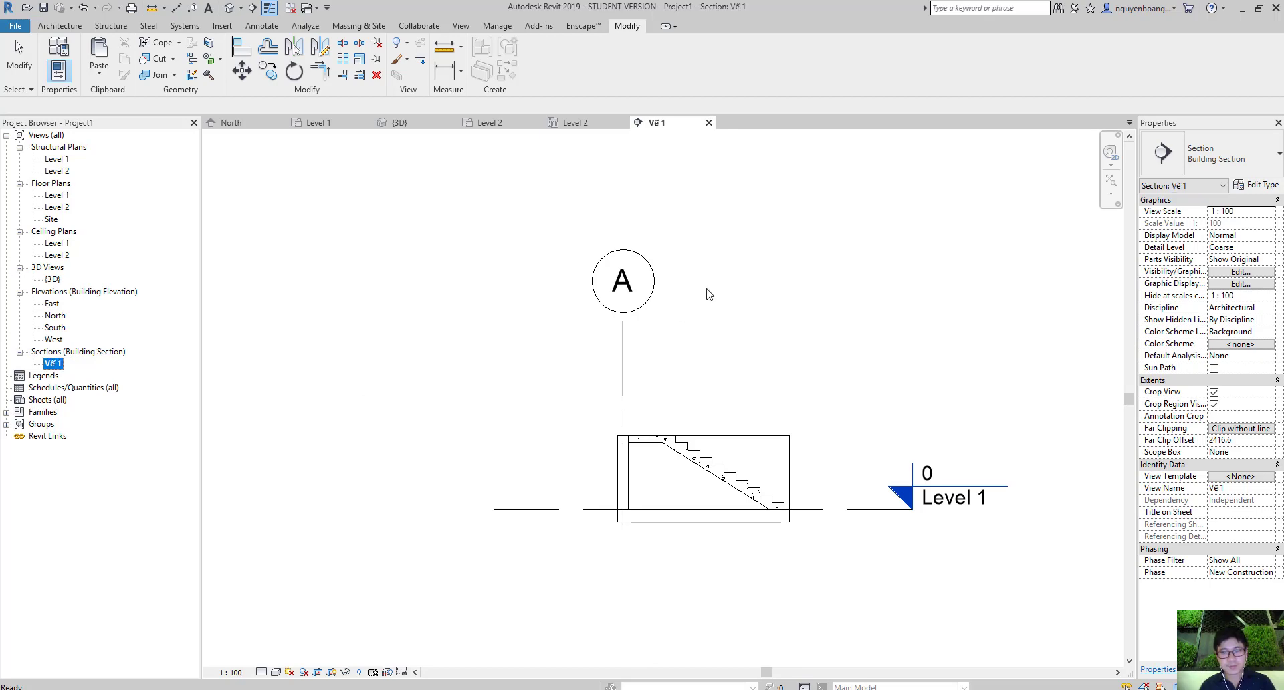
{"action": "left_click", "coordinate": [840, 297]}
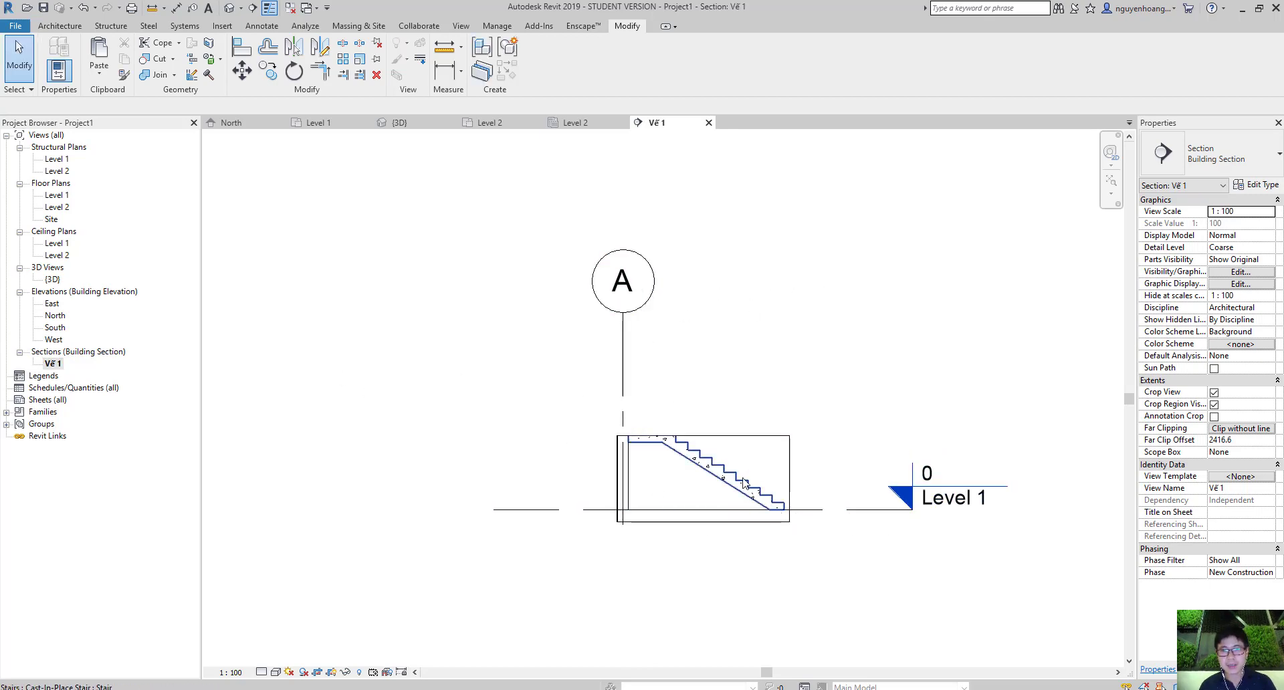
{"action": "scroll", "coordinate": [746, 483], "scroll_direction": "up", "scroll_amount": 2}
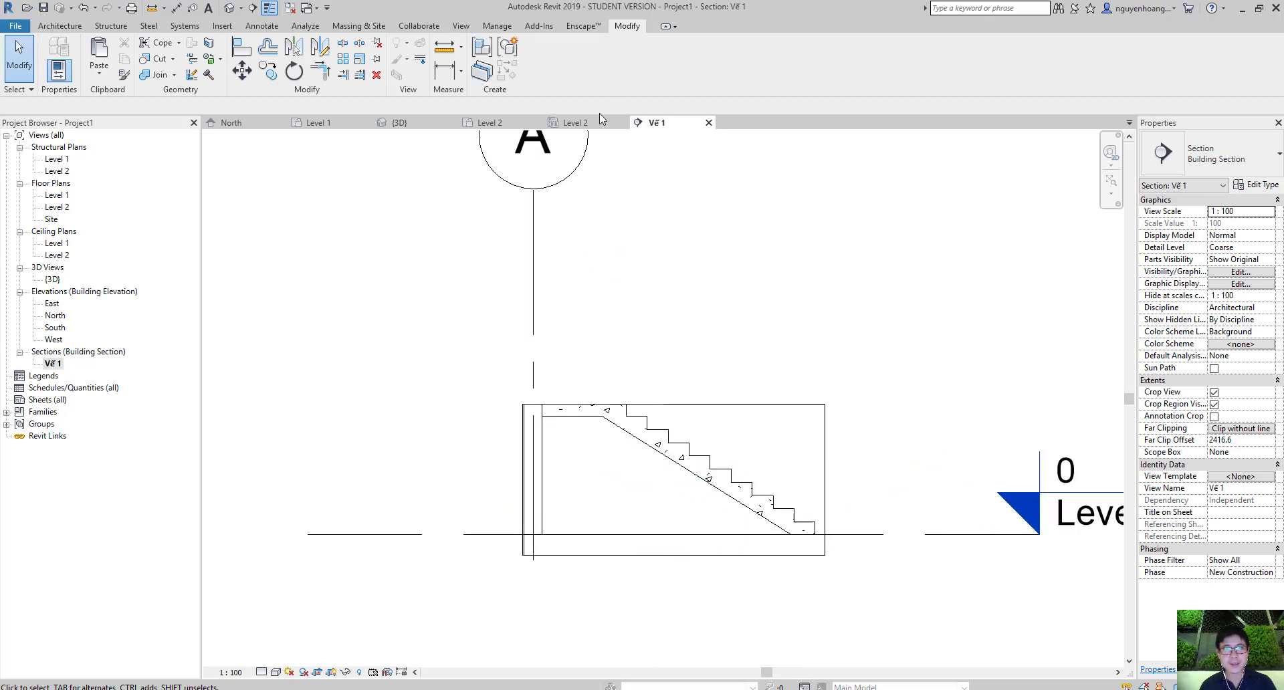
On the Level 1 plan, draw a new section line through the stair at grid 3.
{"action": "left_click", "coordinate": [601, 121]}
{"action": "left_click", "coordinate": [315, 123]}
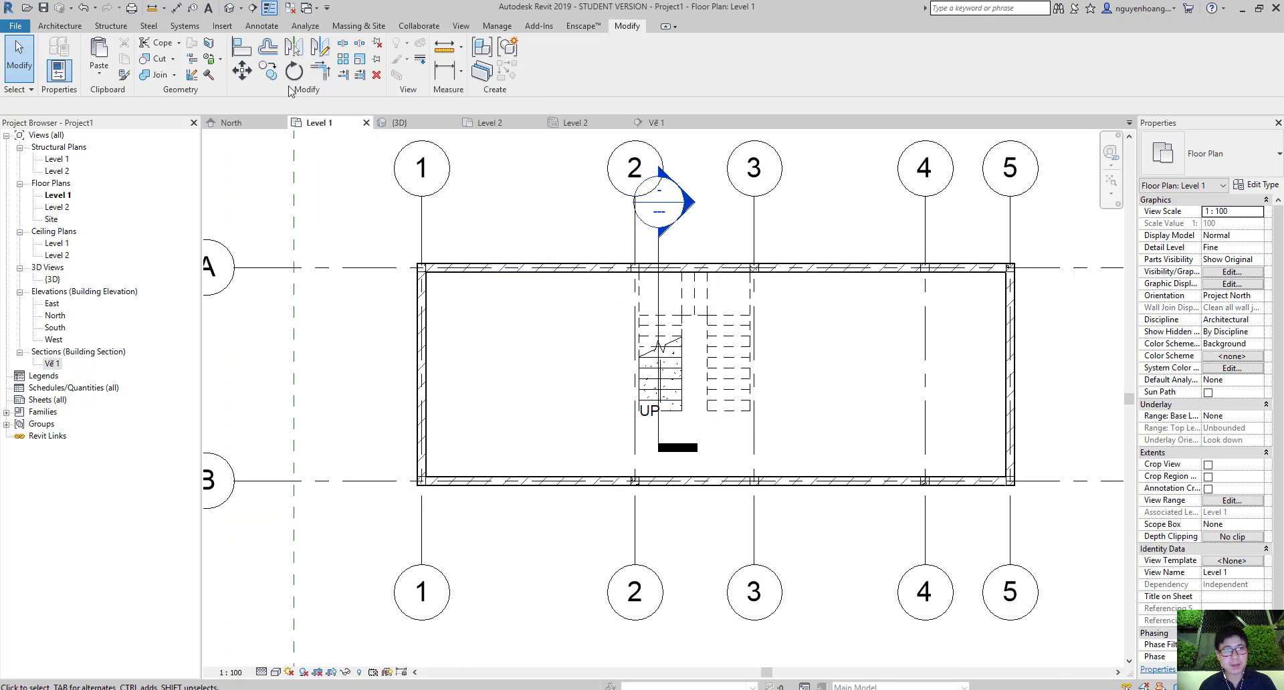
{"action": "left_click", "coordinate": [253, 8]}
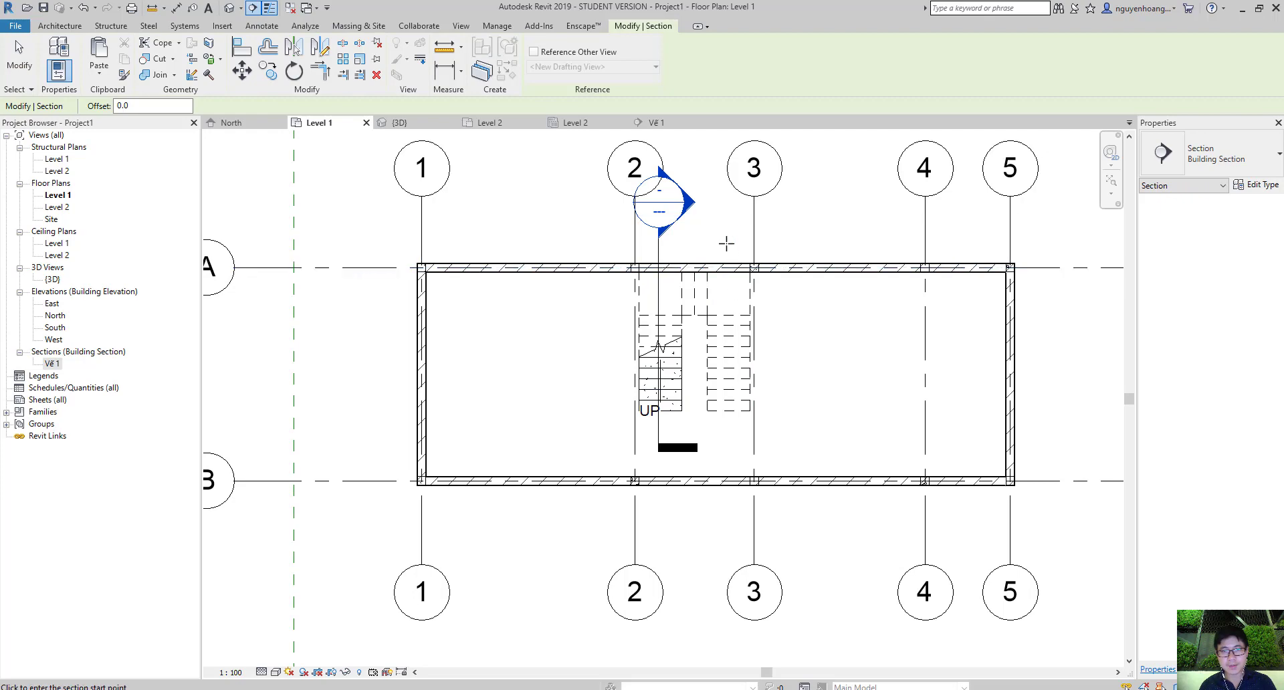
{"action": "left_click", "coordinate": [735, 212]}
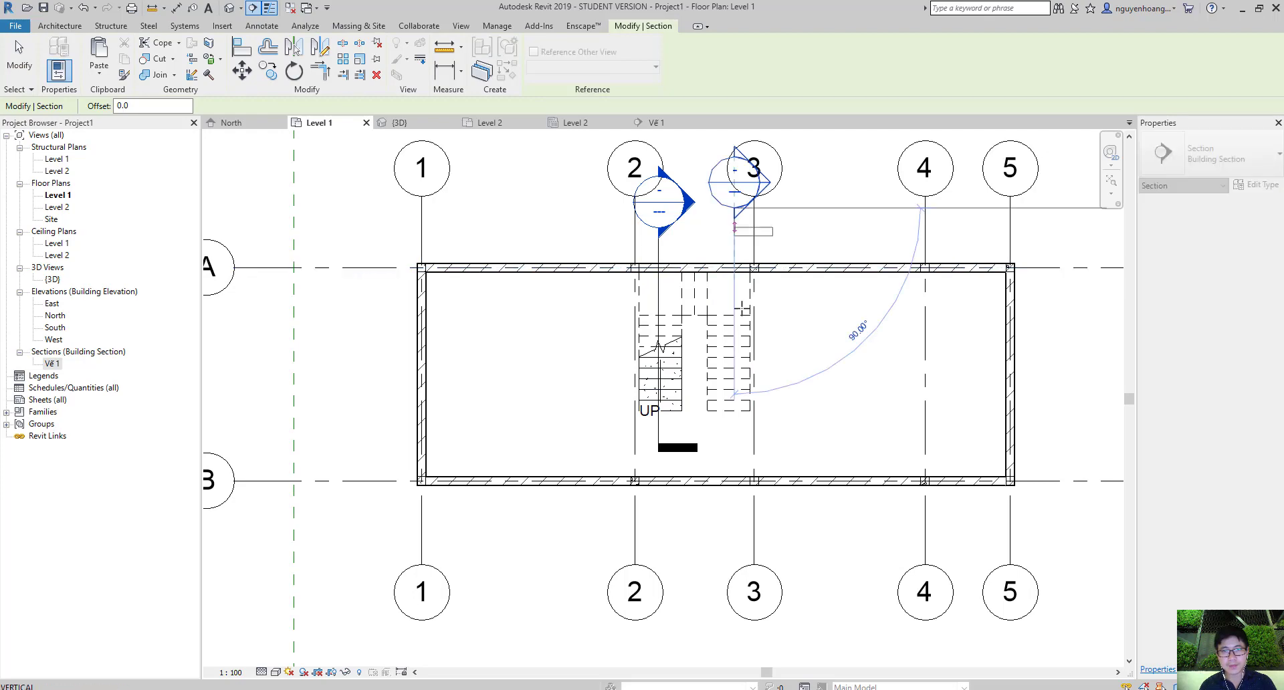
{"action": "left_click", "coordinate": [734, 444]}
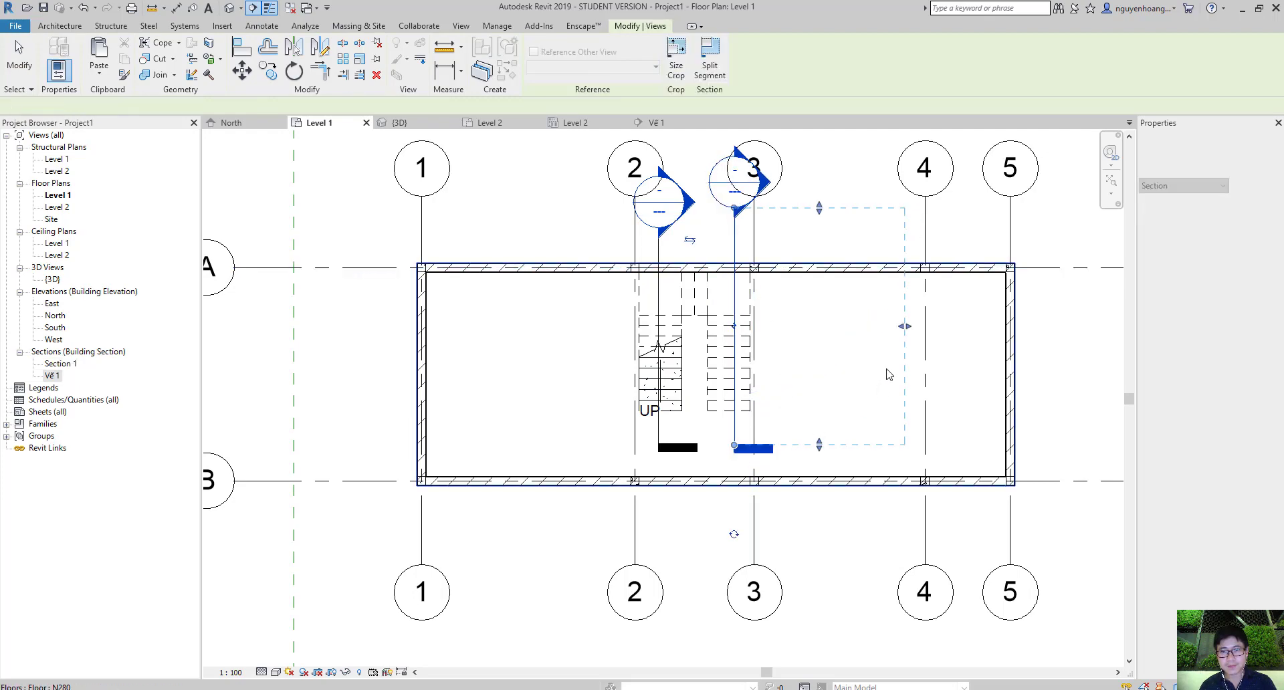
{"action": "key", "text": "Escape"}
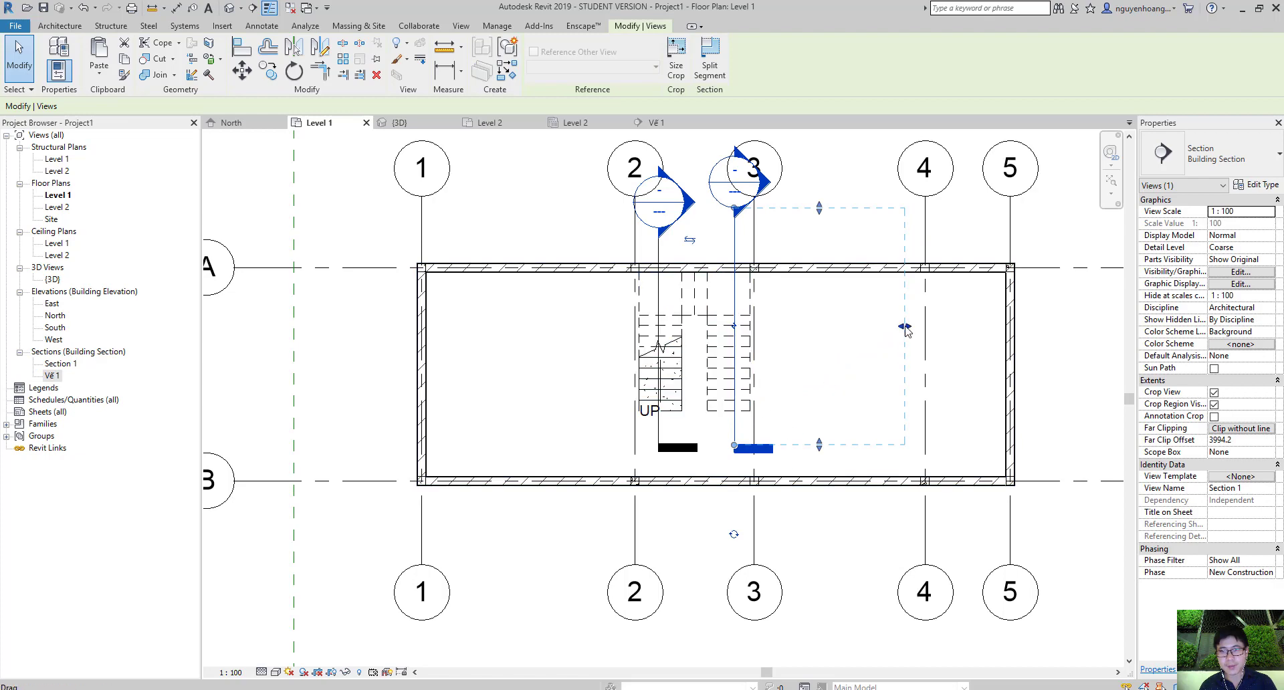
Flip the new section to face left, trim its depth and extent to the stair, and open it.
{"action": "left_click", "coordinate": [689, 238]}
{"action": "left_click_drag", "start_coordinate": [567, 327], "coordinate": [702, 327]}
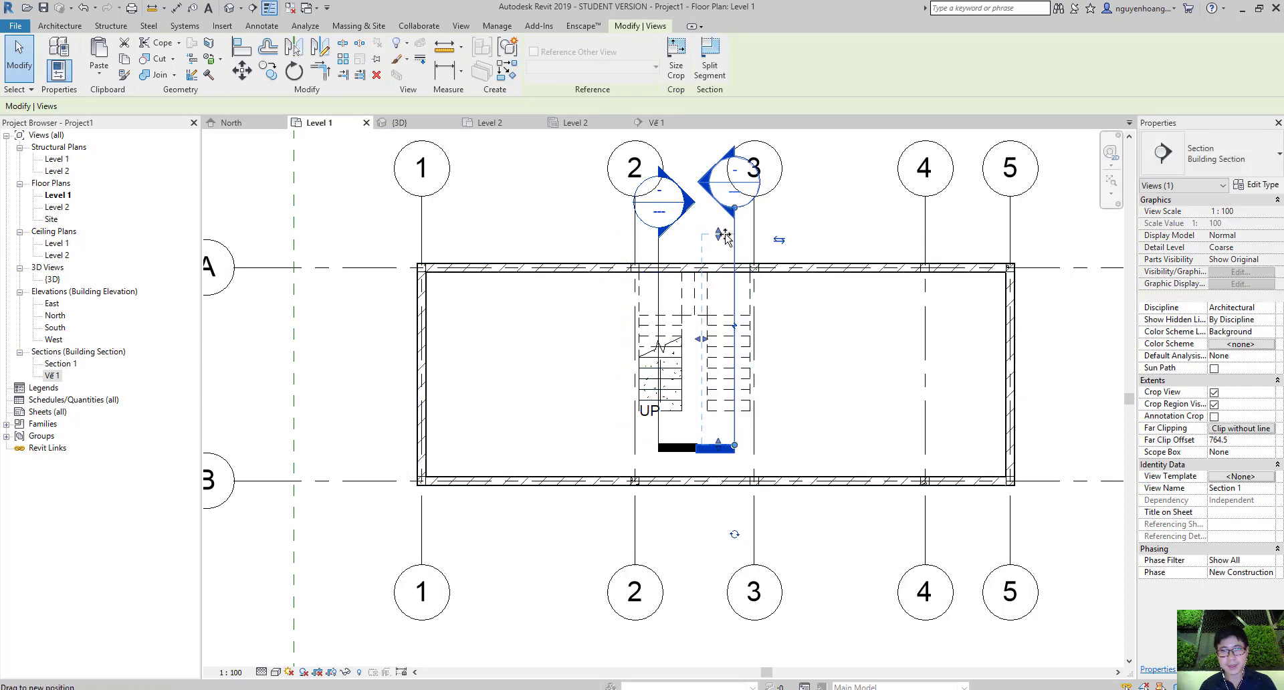
{"action": "left_click_drag", "start_coordinate": [716, 211], "coordinate": [718, 246]}
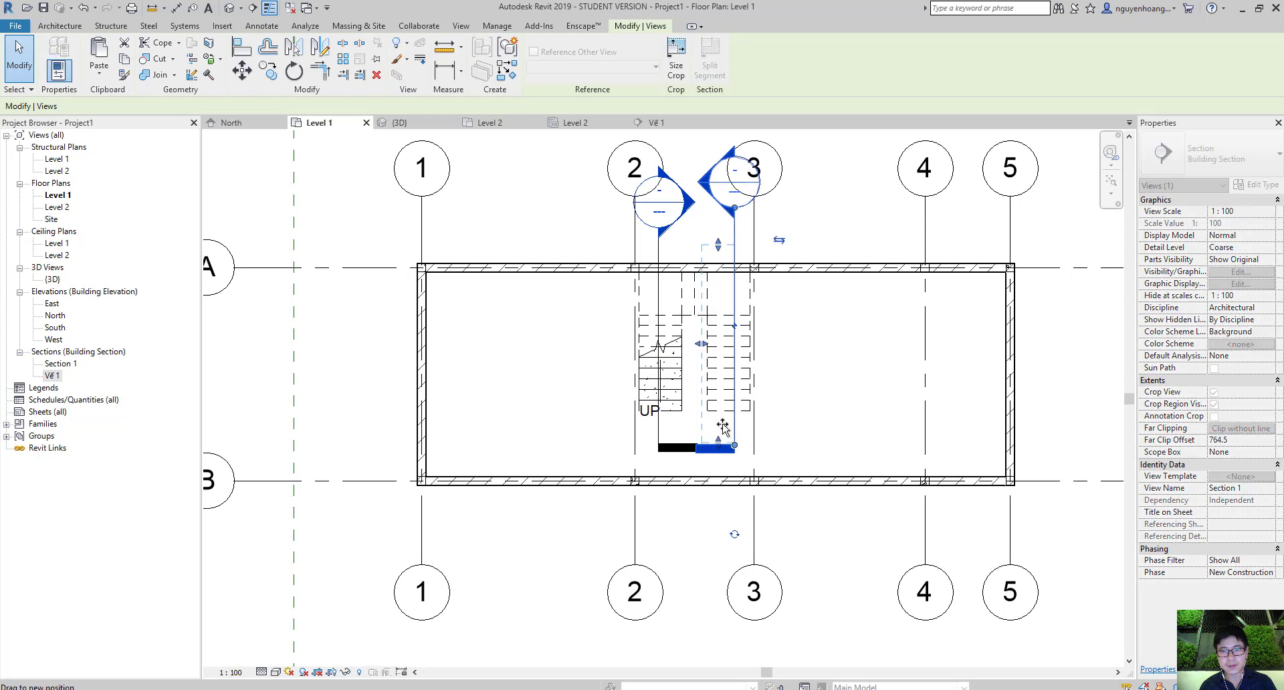
{"action": "key", "text": "Escape"}
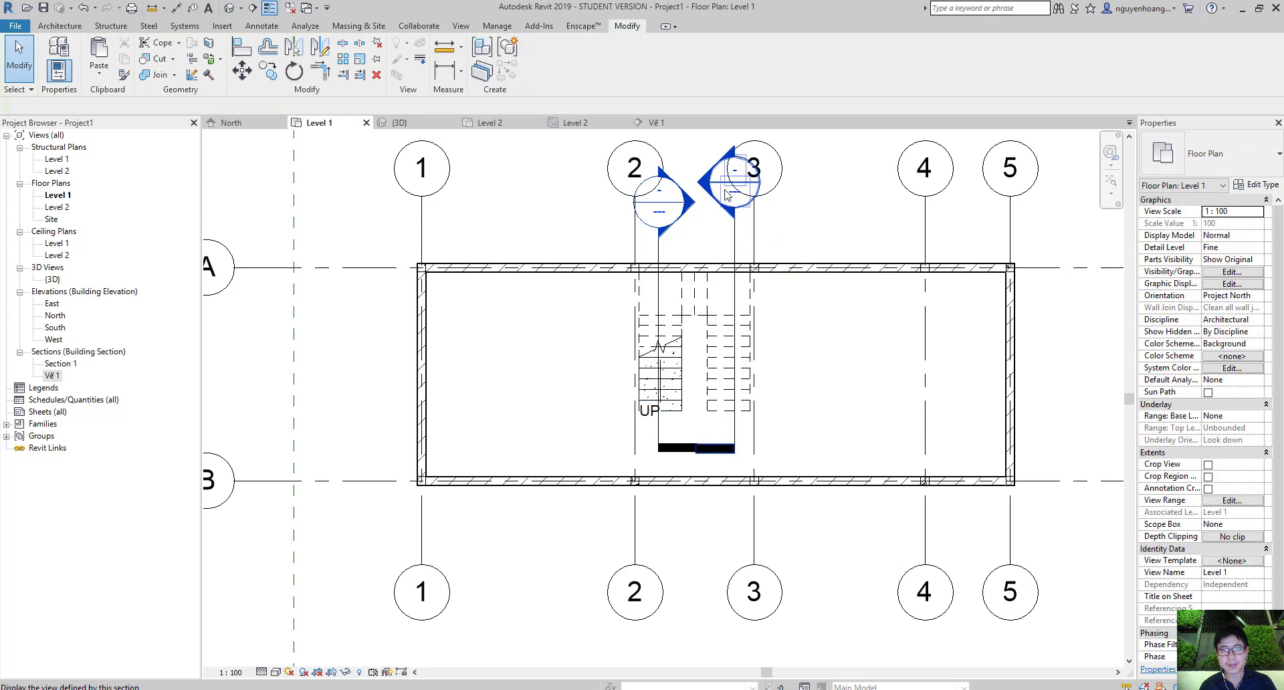
{"action": "double_click", "coordinate": [727, 194]}
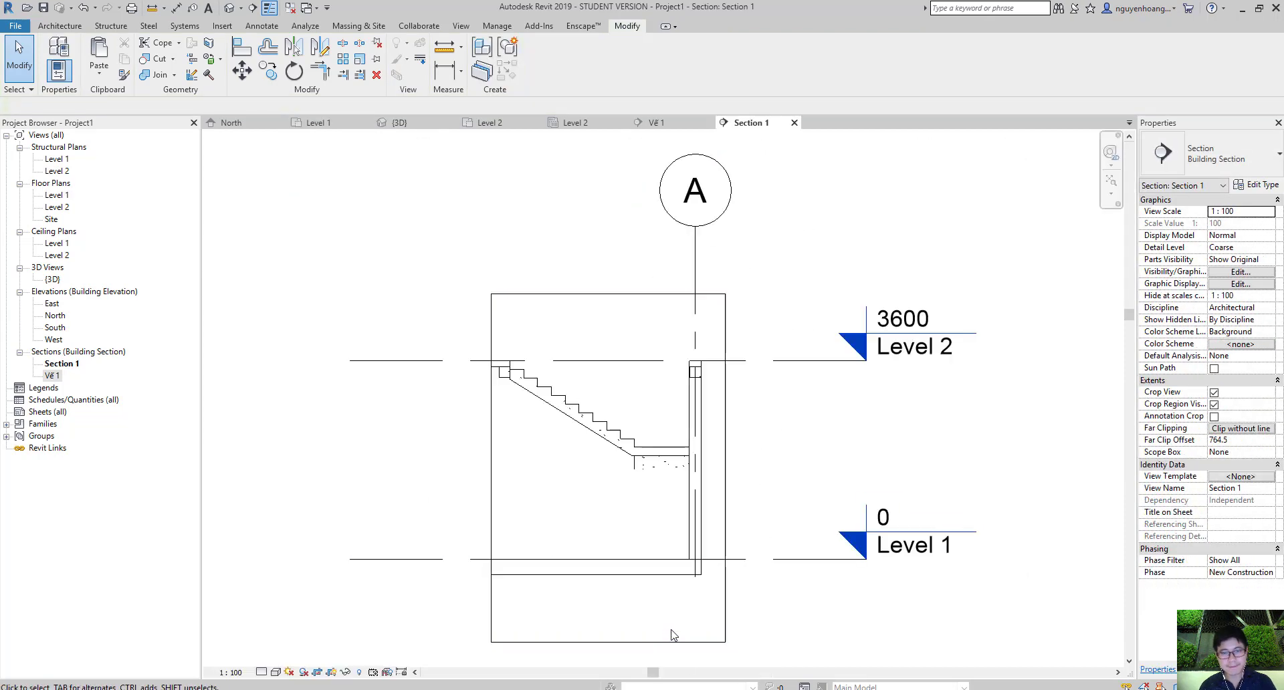
Raise the crop's bottom edge above Level 1 and lower its top edge toward the stair.
{"action": "left_click", "coordinate": [608, 642]}
{"action": "left_click_drag", "start_coordinate": [608, 642], "coordinate": [608, 458]}
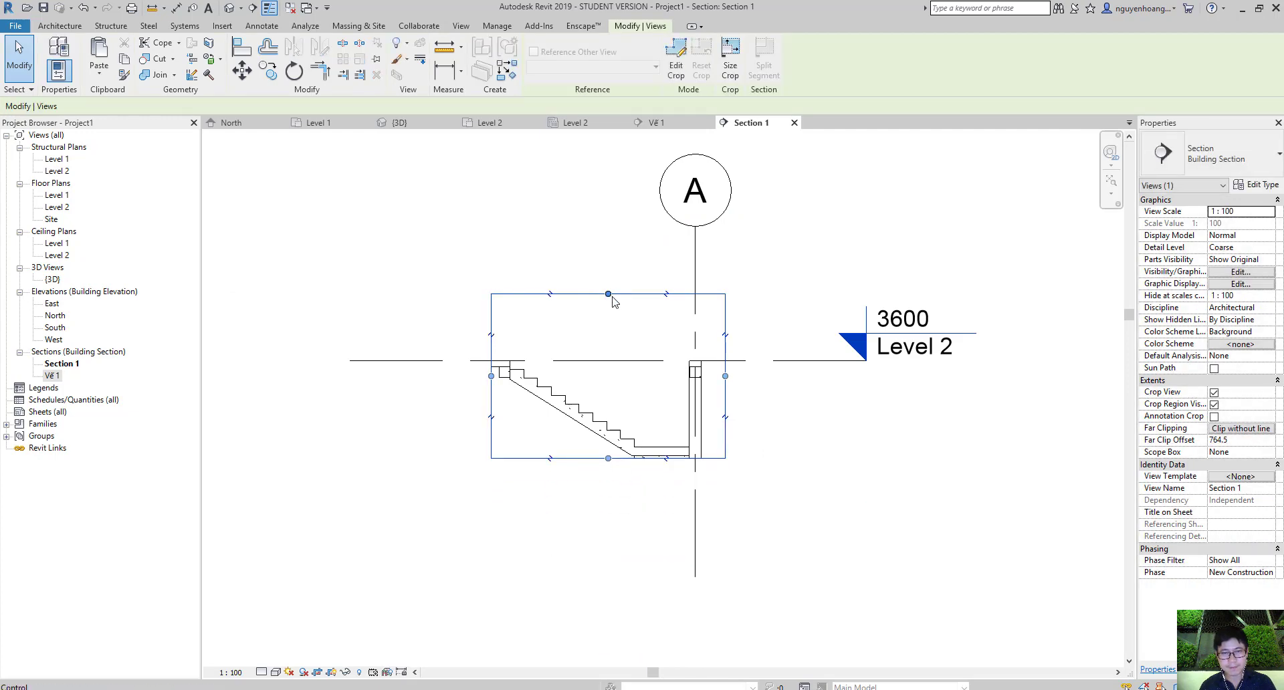
{"action": "left_click_drag", "start_coordinate": [608, 293], "coordinate": [604, 350]}
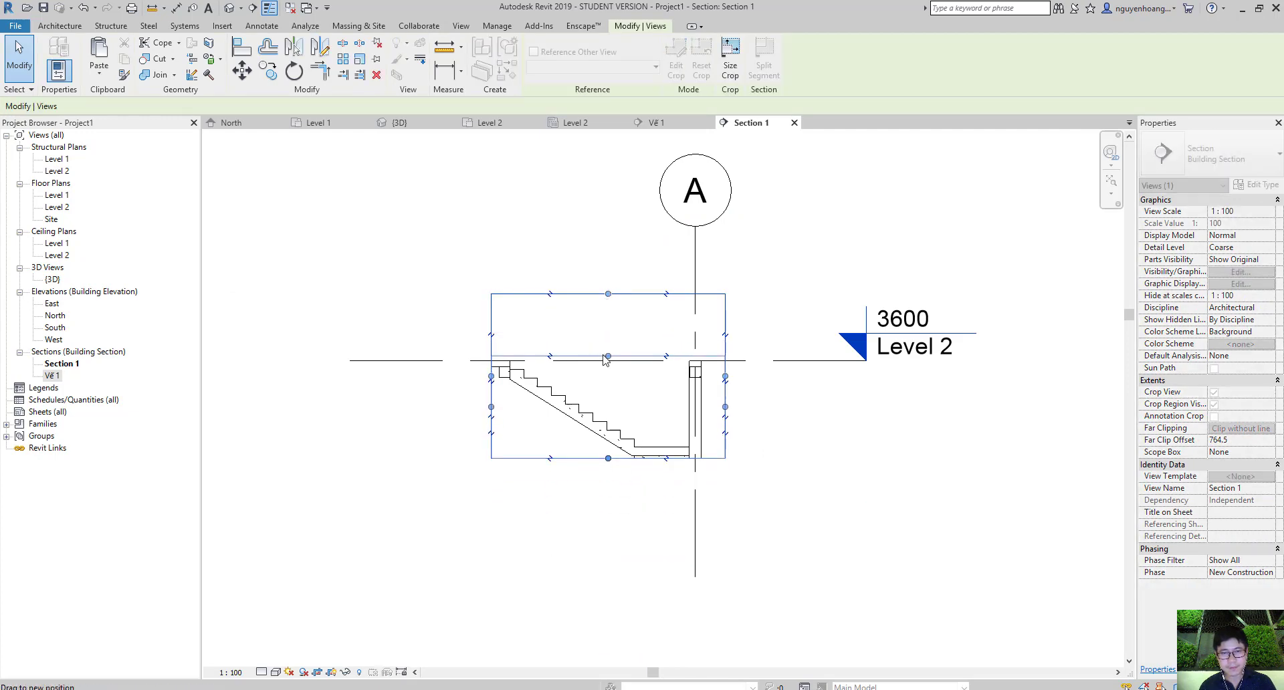
{"action": "left_click", "coordinate": [802, 481]}
{"action": "scroll", "coordinate": [725, 431], "scroll_direction": "up", "scroll_amount": 3}
Pull the crop's right and left edges in around the stair and centre it in view.
{"action": "left_click", "coordinate": [728, 426]}
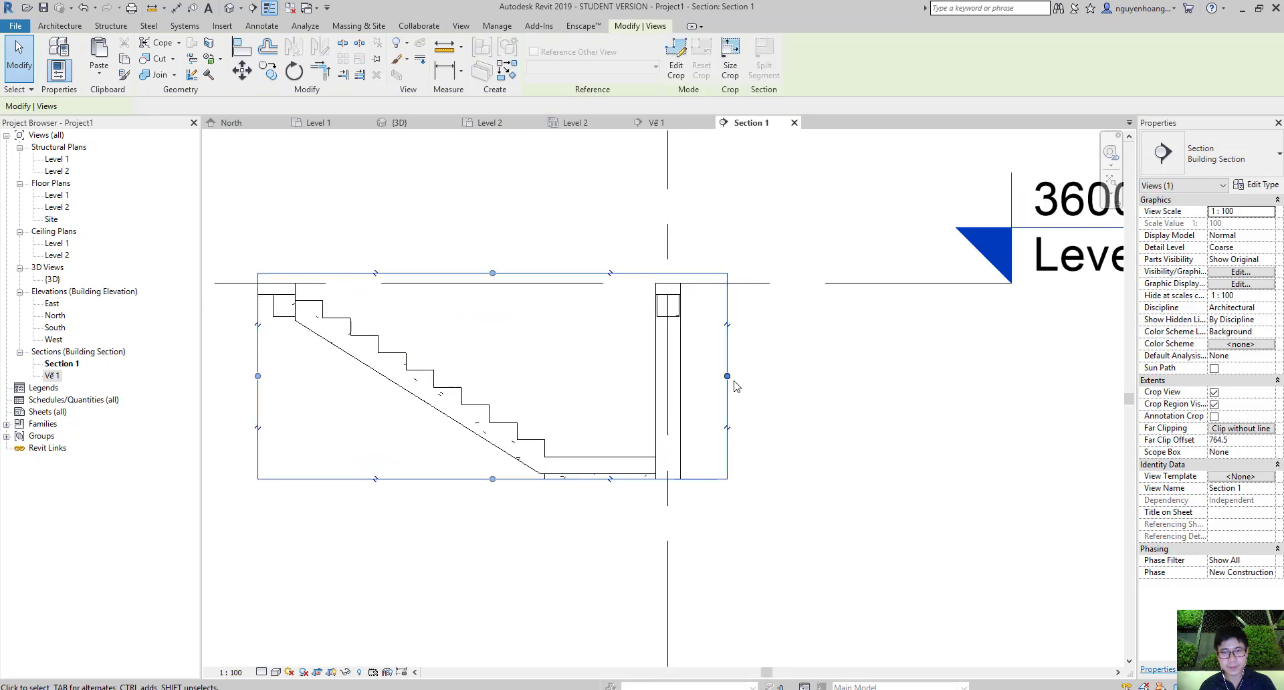
{"action": "left_click_drag", "start_coordinate": [727, 376], "coordinate": [688, 377]}
{"action": "middle_click_drag", "start_coordinate": [735, 486], "coordinate": [836, 501]}
{"action": "scroll", "coordinate": [836, 502], "scroll_direction": "up", "scroll_amount": 1}
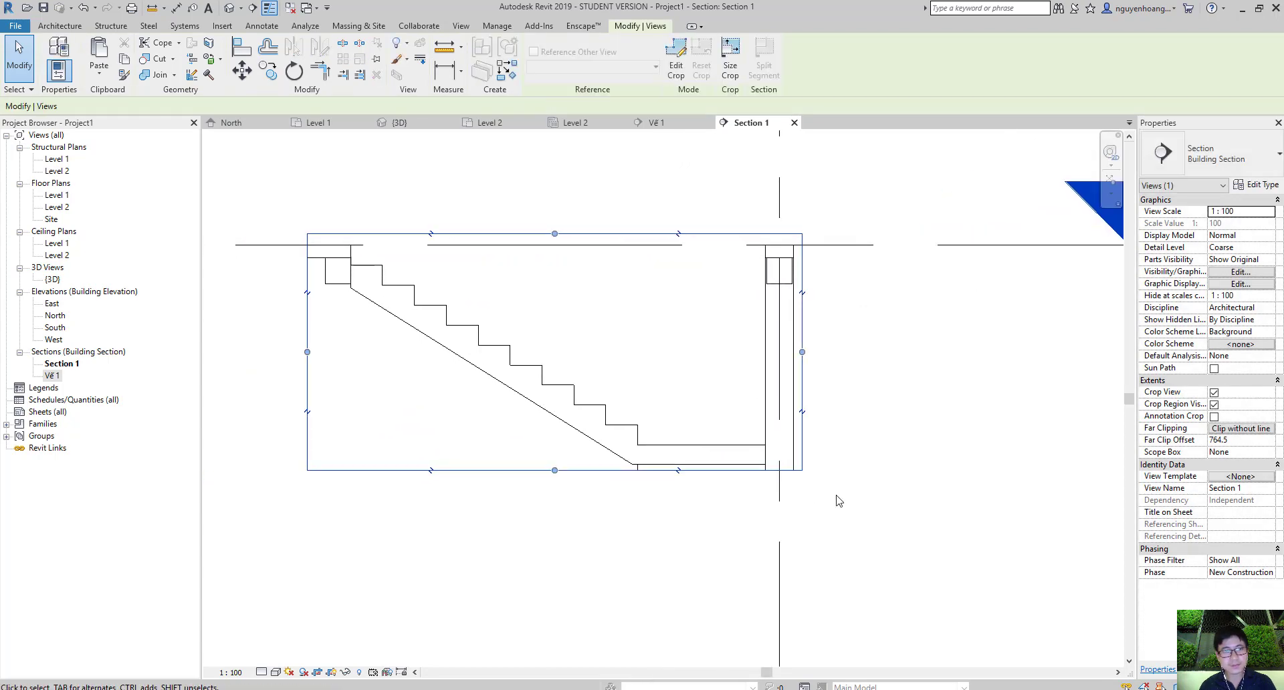
{"action": "left_click", "coordinate": [307, 348]}
{"action": "left_click_drag", "start_coordinate": [304, 351], "coordinate": [320, 352]}
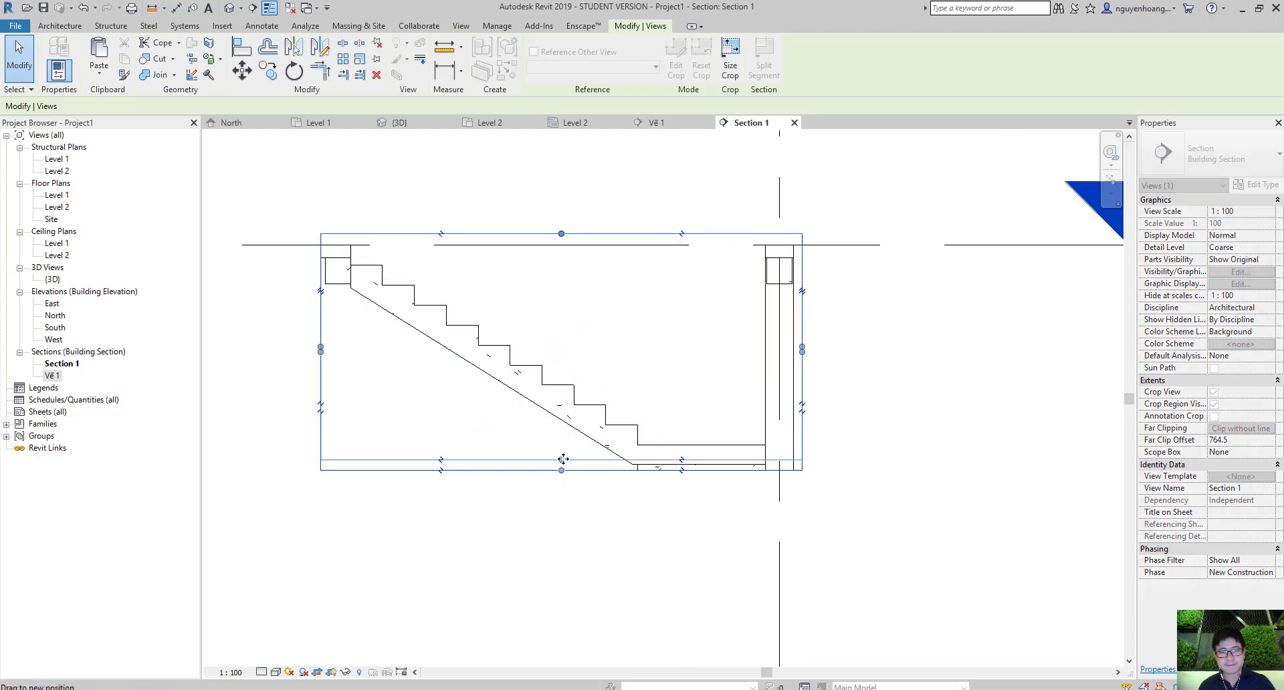
{"action": "left_click_drag", "start_coordinate": [561, 470], "coordinate": [561, 466]}
{"action": "left_click", "coordinate": [965, 422]}
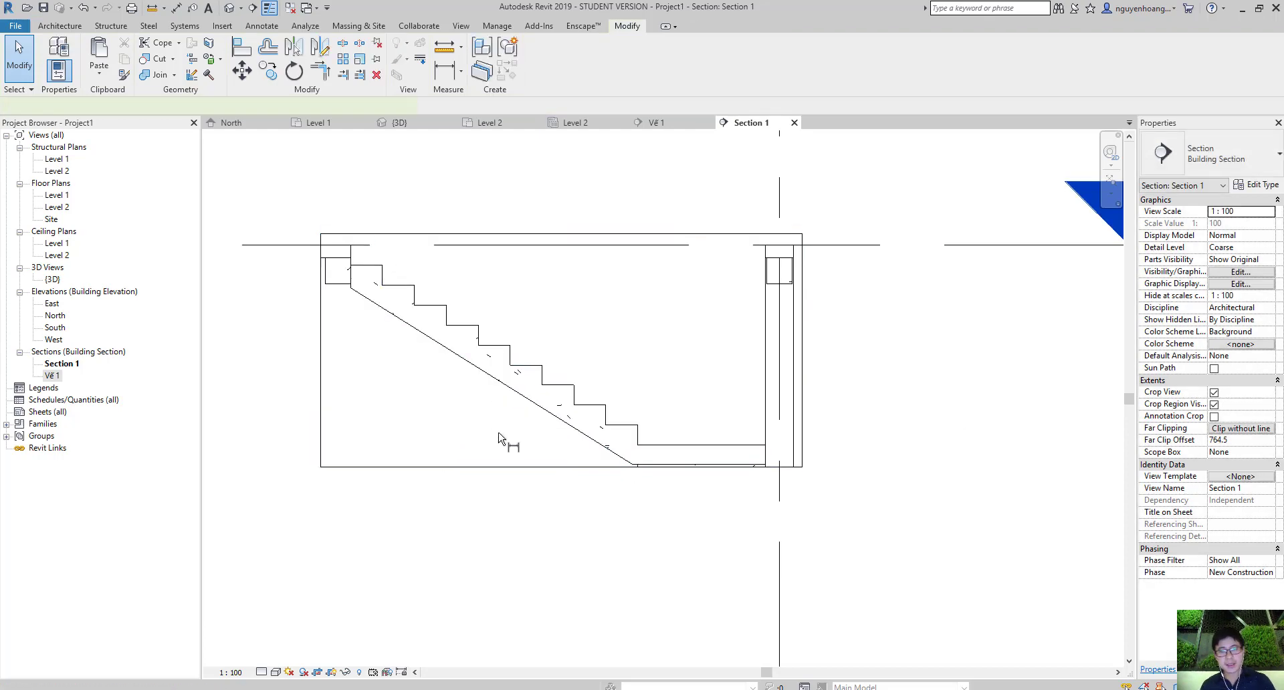
Add an aligned dimension of 157 for one riser height to the right of the stair.
{"action": "key", "text": "i"}
{"action": "left_click", "coordinate": [627, 424]}
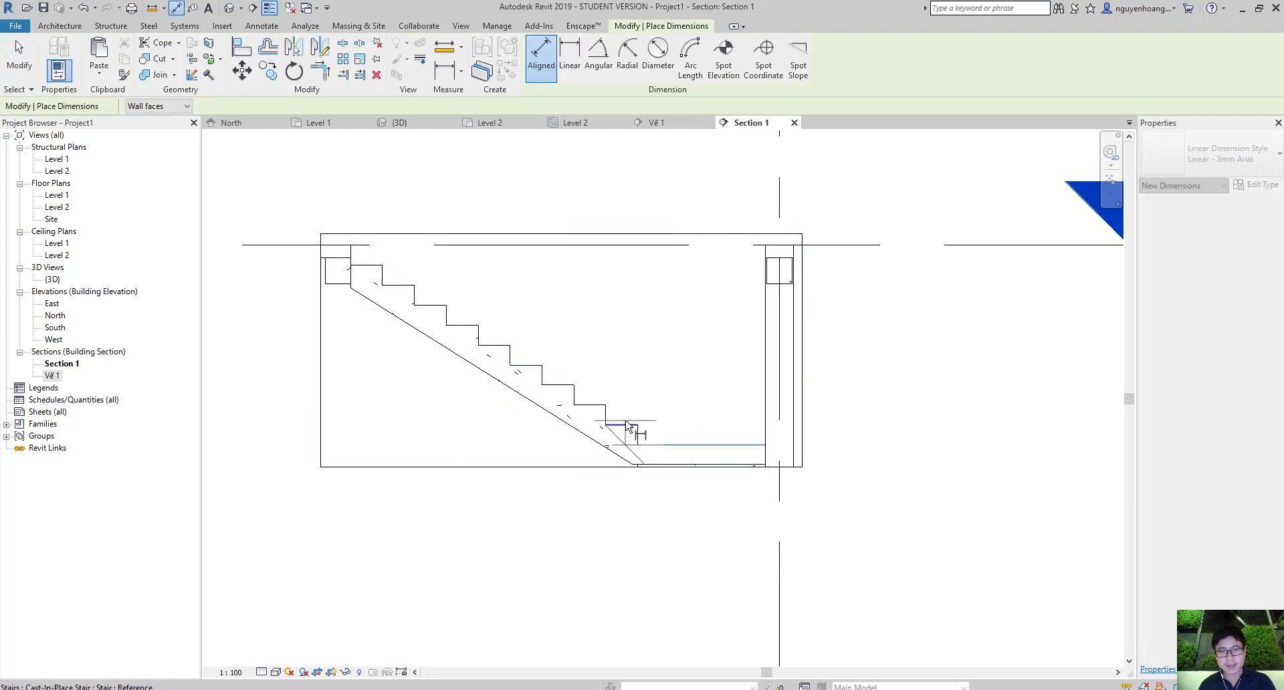
{"action": "left_click", "coordinate": [638, 444]}
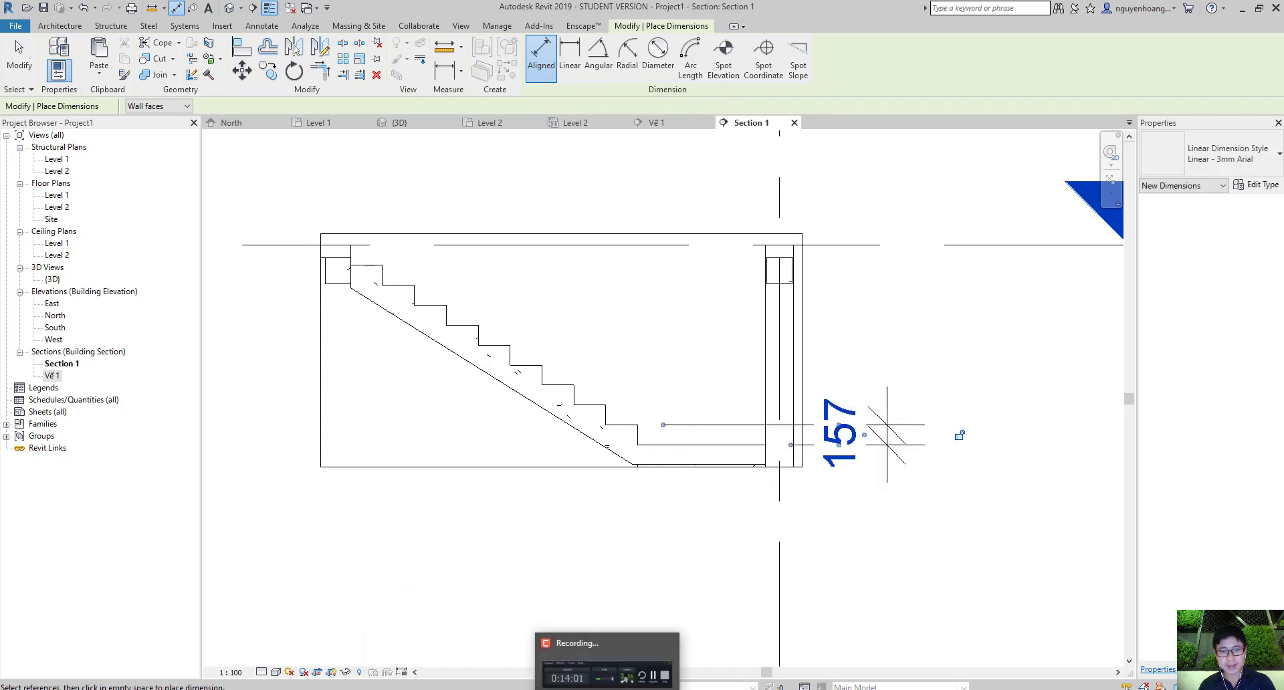
{"action": "left_click", "coordinate": [682, 686]}
Scroll the textbook PDF to page 7's stair size tables, Bảng 1.1 and 1.2, then return to Revit.
{"action": "key", "text": "alt+Tab"}
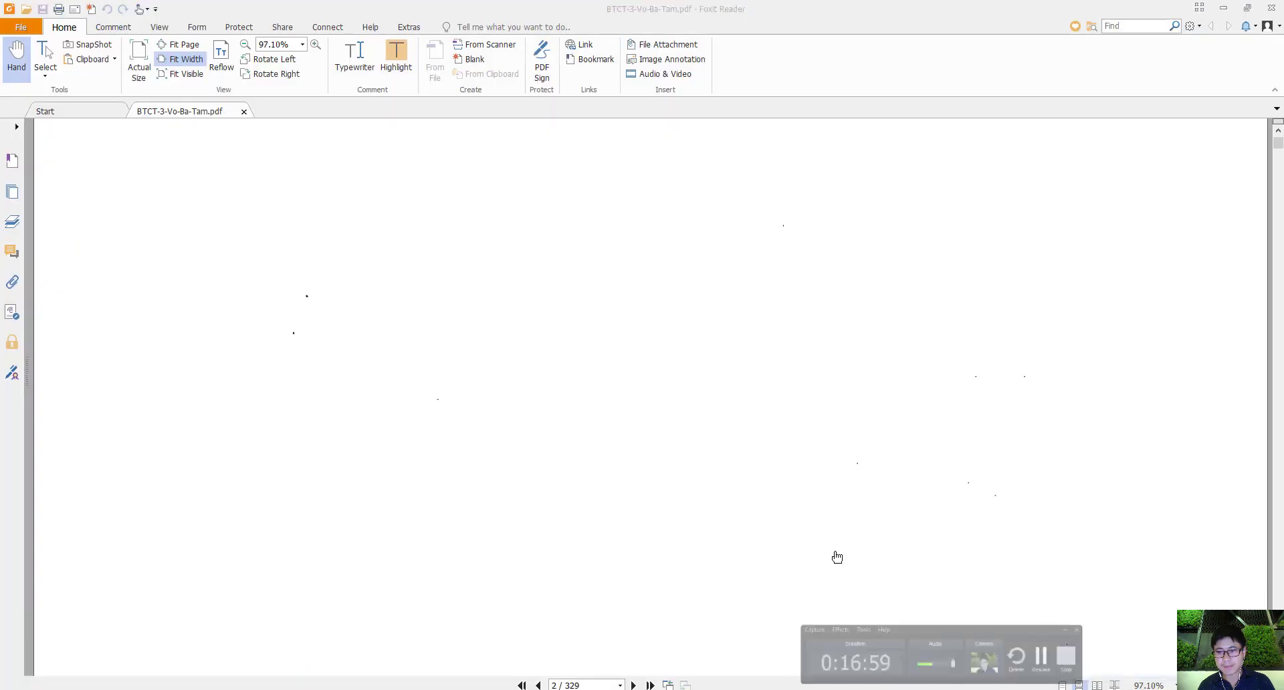
{"action": "scroll", "coordinate": [726, 396], "scroll_direction": "down", "scroll_amount": 5}
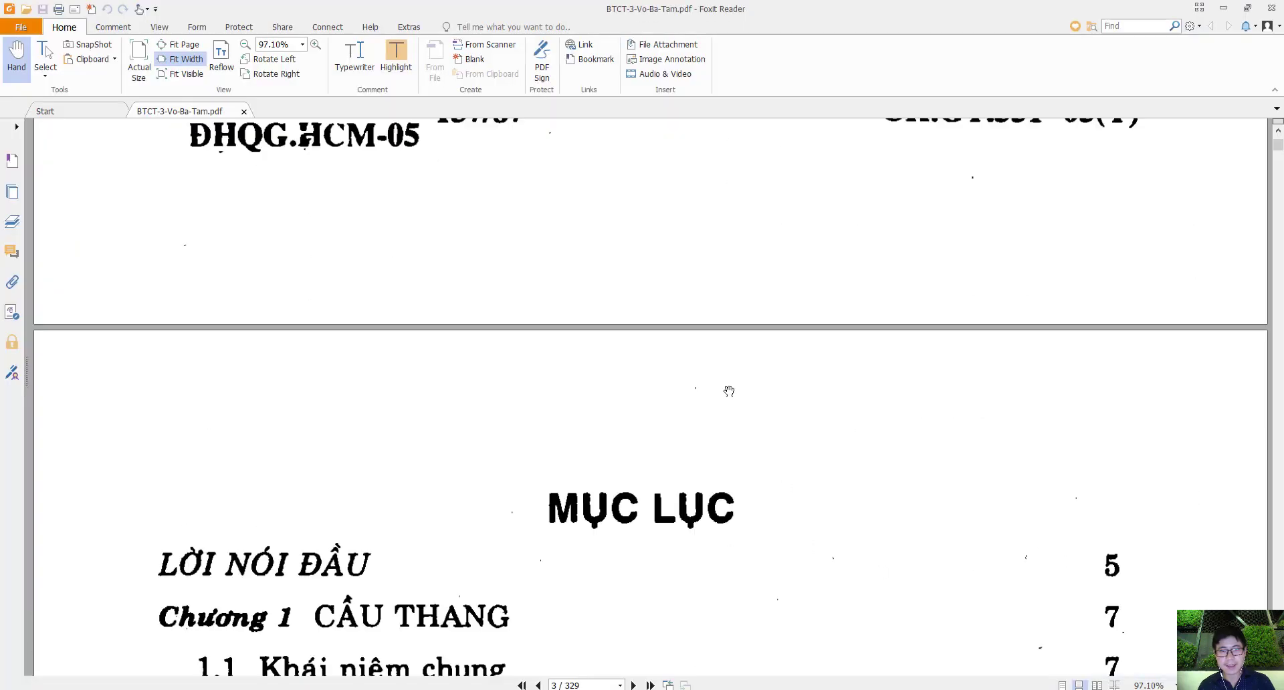
{"action": "scroll", "coordinate": [727, 395], "scroll_direction": "down", "scroll_amount": 5}
{"action": "scroll", "coordinate": [728, 391], "scroll_direction": "down", "scroll_amount": 10}
{"action": "scroll", "coordinate": [728, 390], "scroll_direction": "down", "scroll_amount": 10}
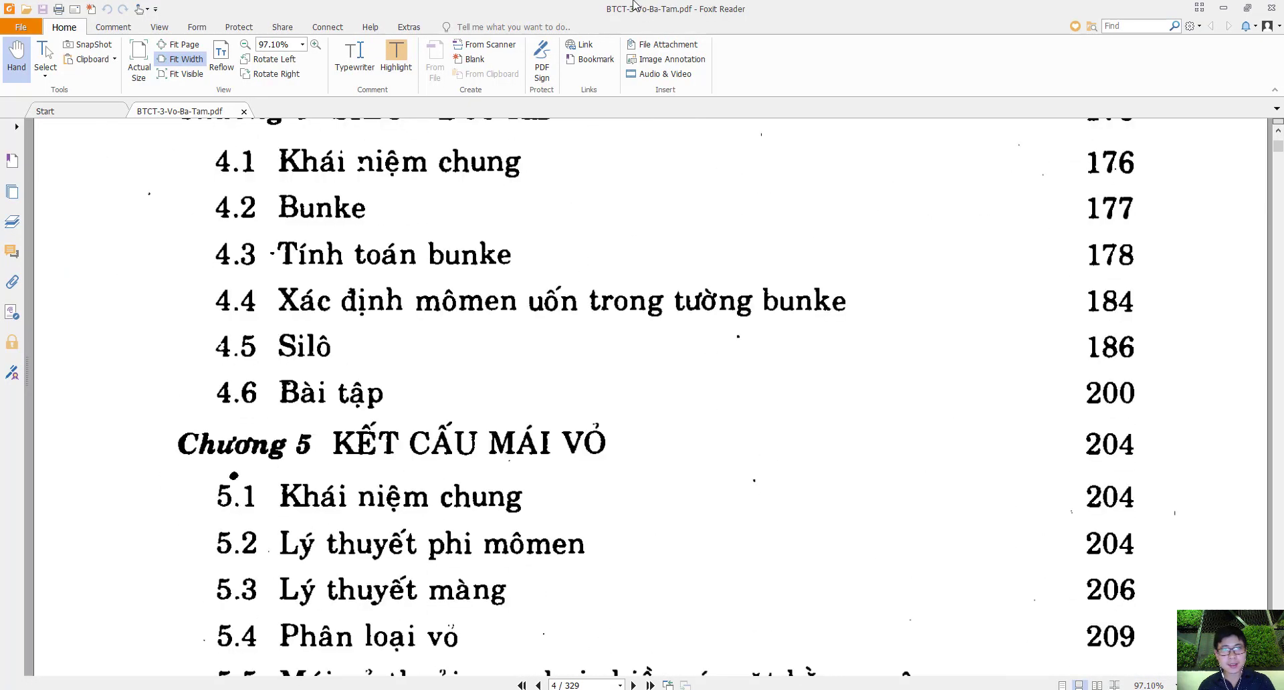
{"action": "scroll", "coordinate": [562, 237], "scroll_direction": "down", "scroll_amount": 5}
{"action": "scroll", "coordinate": [559, 238], "scroll_direction": "down", "scroll_amount": 5}
{"action": "scroll", "coordinate": [540, 326], "scroll_direction": "down", "scroll_amount": 5}
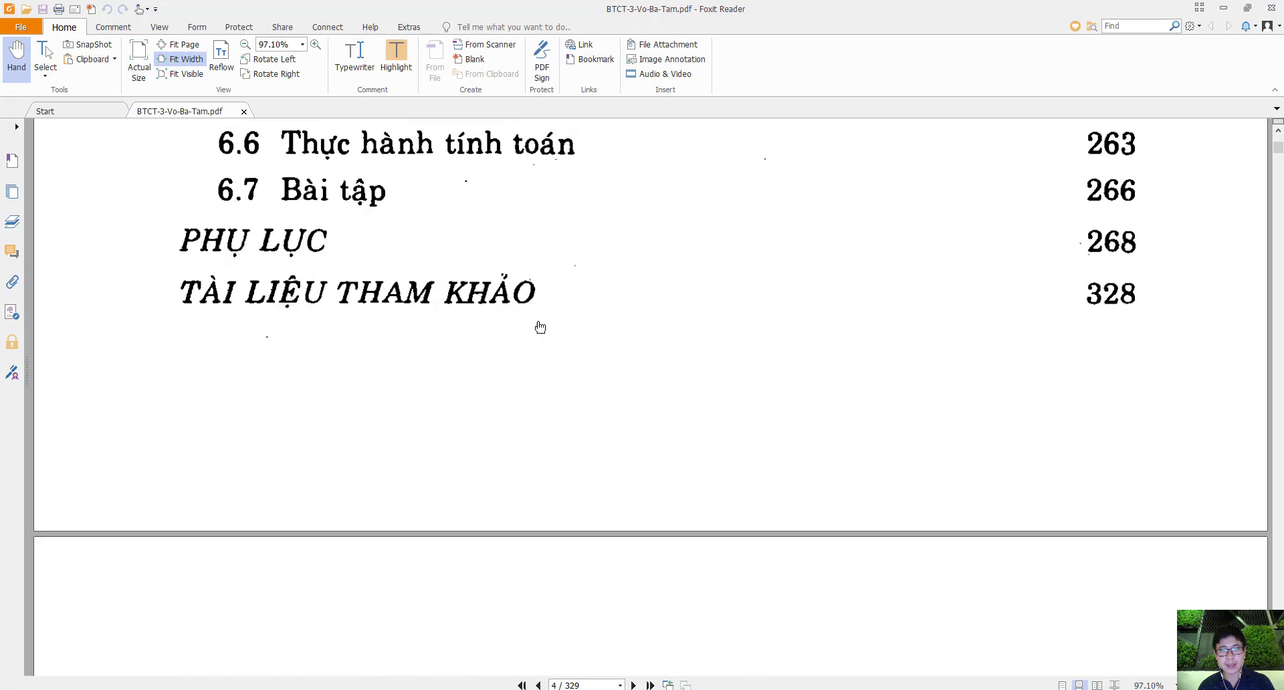
{"action": "scroll", "coordinate": [701, 333], "scroll_direction": "down", "scroll_amount": 5}
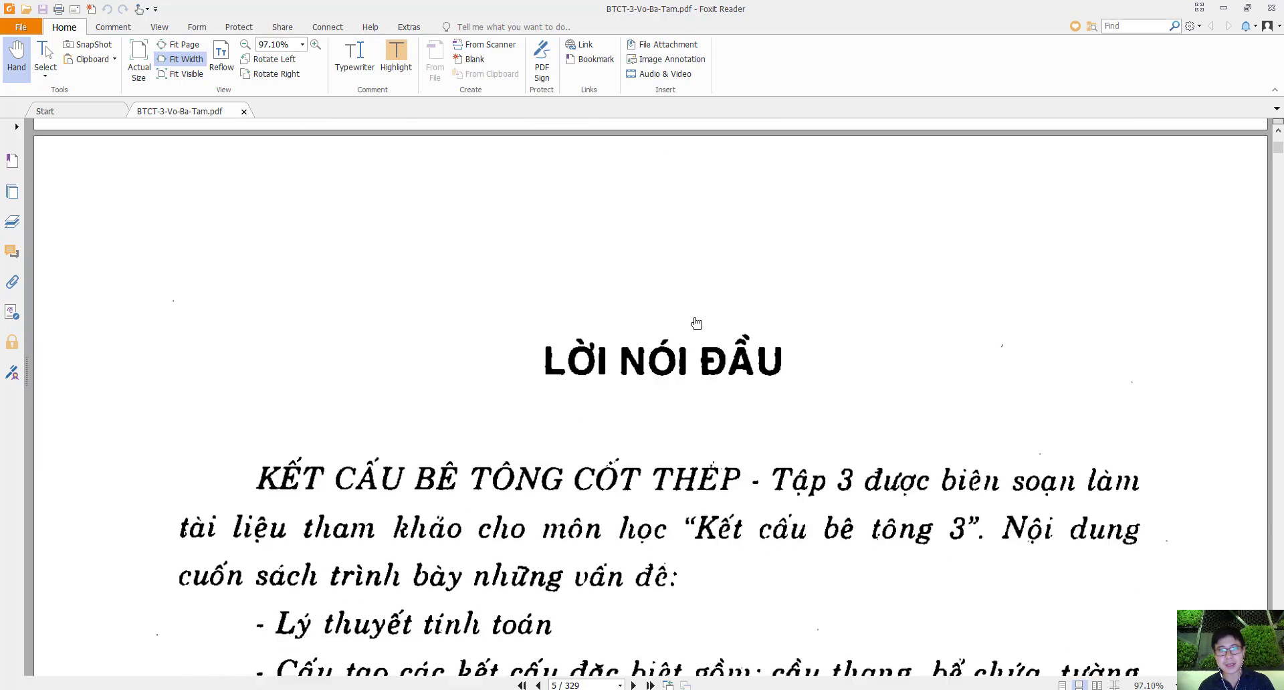
{"action": "scroll", "coordinate": [693, 323], "scroll_direction": "down", "scroll_amount": 5}
{"action": "scroll", "coordinate": [688, 326], "scroll_direction": "down", "scroll_amount": 5}
{"action": "scroll", "coordinate": [681, 329], "scroll_direction": "down", "scroll_amount": 5}
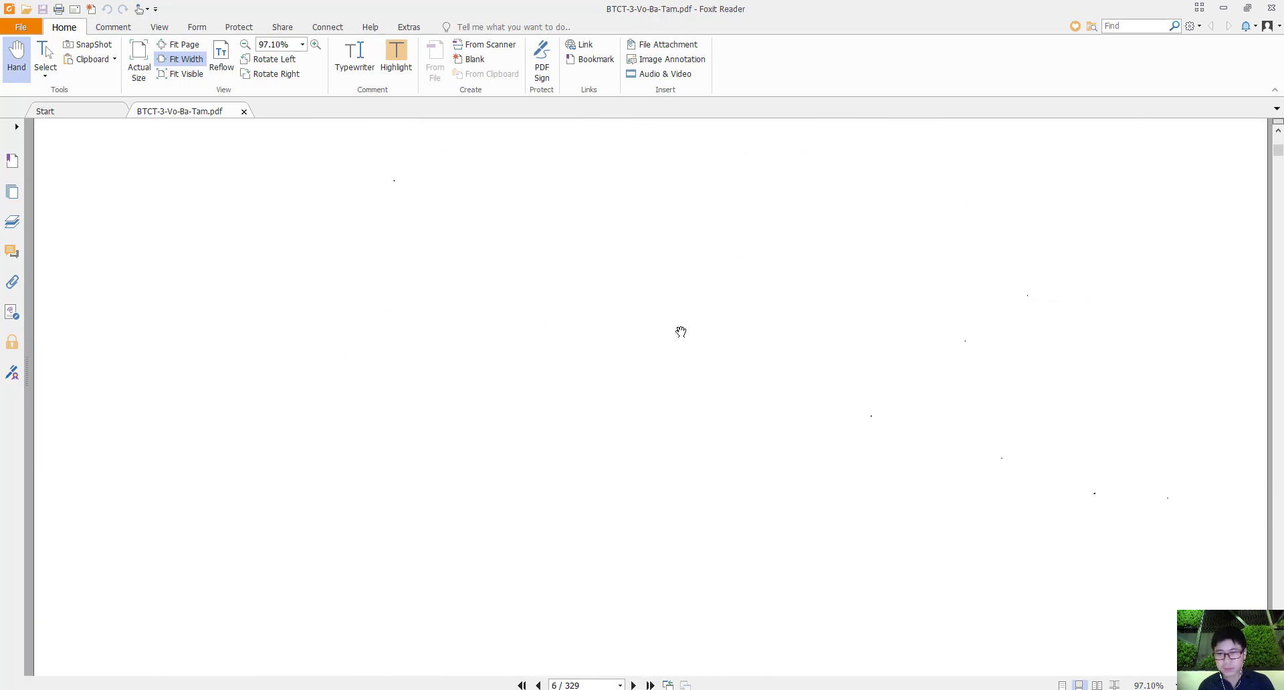
{"action": "scroll", "coordinate": [658, 476], "scroll_direction": "down", "scroll_amount": 5}
{"action": "scroll", "coordinate": [665, 467], "scroll_direction": "down", "scroll_amount": 5}
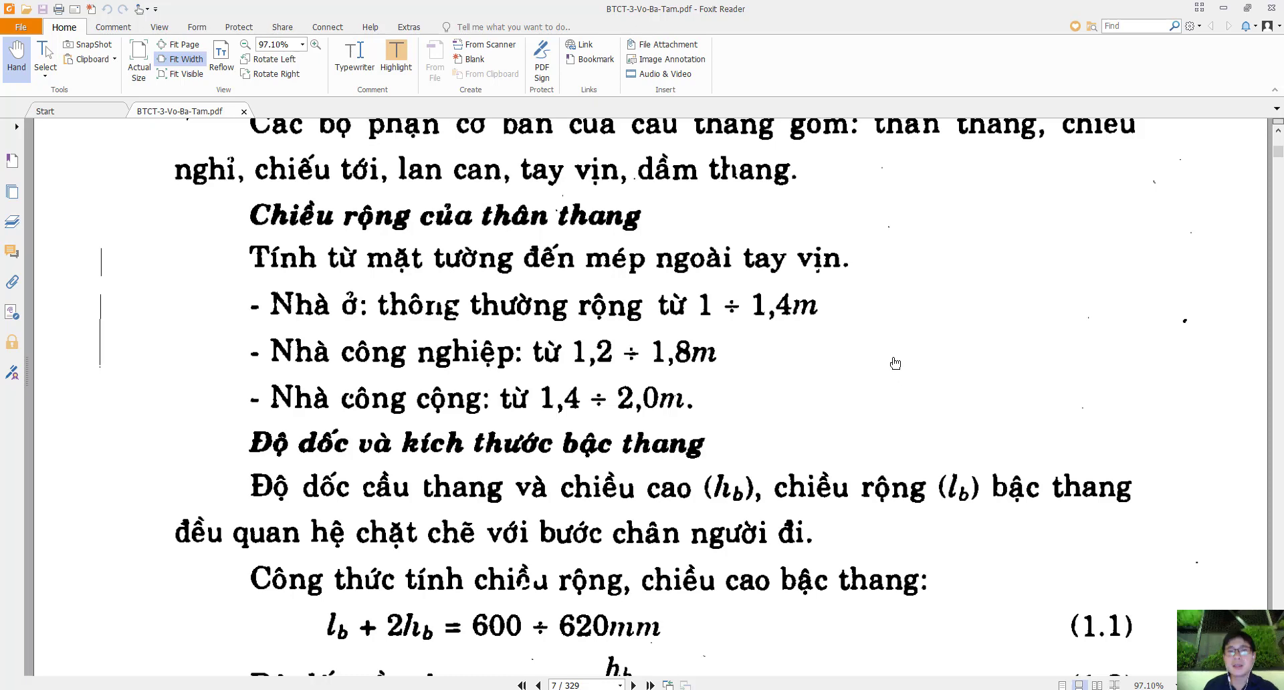
{"action": "scroll", "coordinate": [750, 344], "scroll_direction": "down", "scroll_amount": 10}
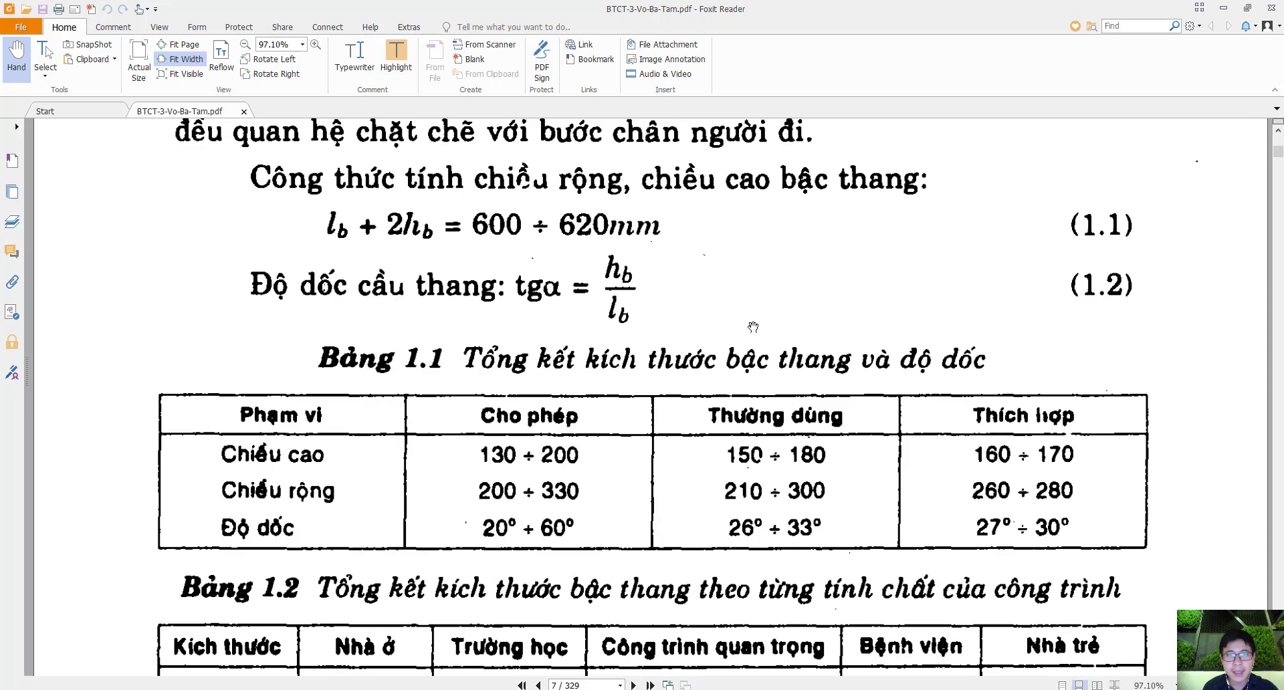
{"action": "scroll", "coordinate": [755, 351], "scroll_direction": "down", "scroll_amount": 1}
{"action": "scroll", "coordinate": [535, 466], "scroll_direction": "down", "scroll_amount": 3}
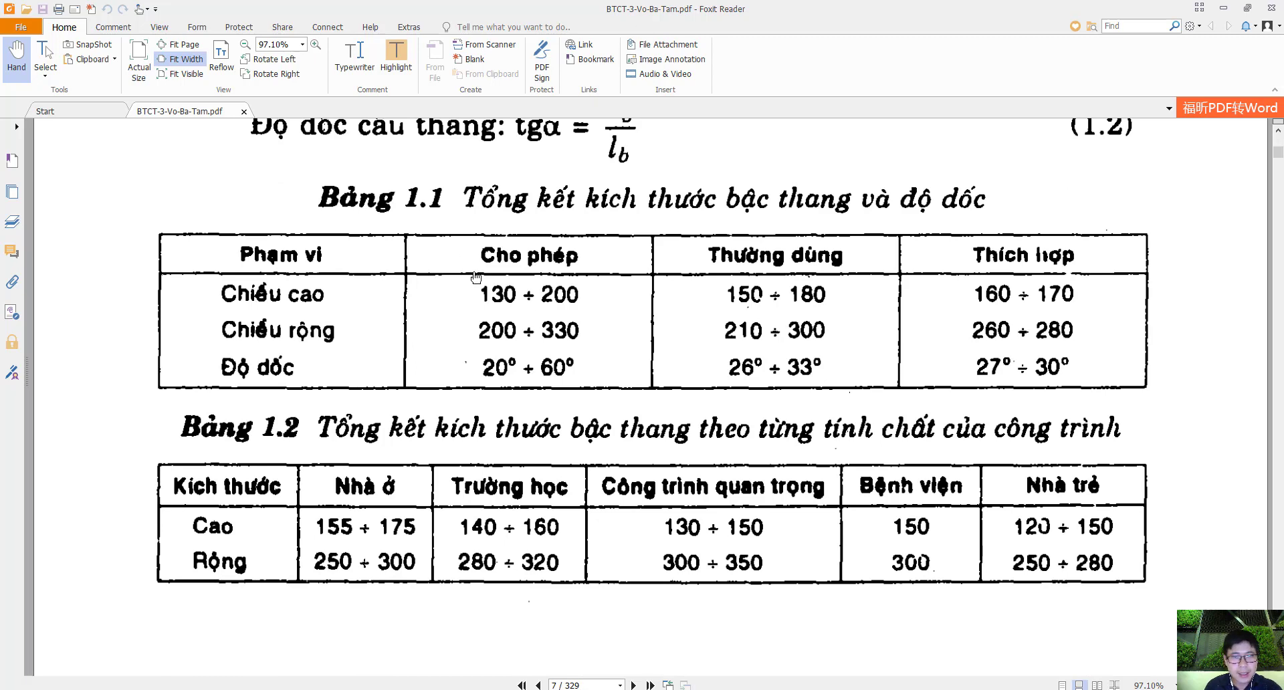
{"action": "scroll", "coordinate": [475, 277], "scroll_direction": "up", "scroll_amount": 3}
{"action": "scroll", "coordinate": [506, 382], "scroll_direction": "down", "scroll_amount": 2}
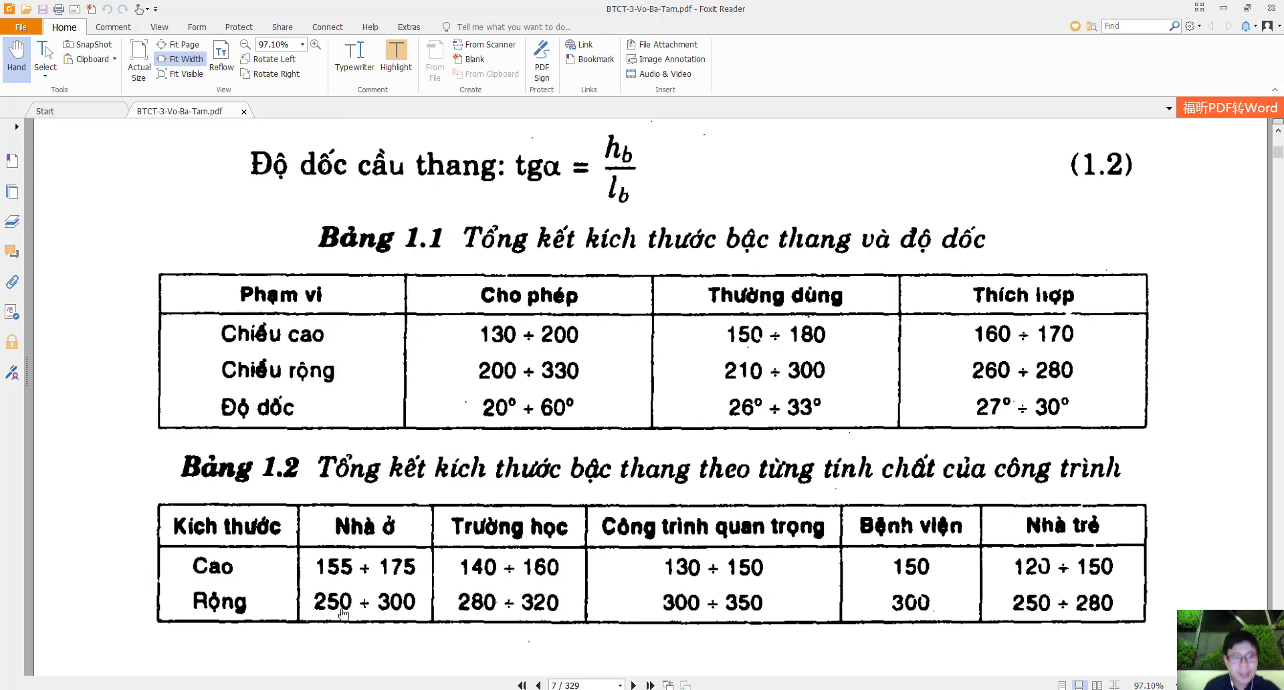
{"action": "scroll", "coordinate": [342, 613], "scroll_direction": "down", "scroll_amount": 2}
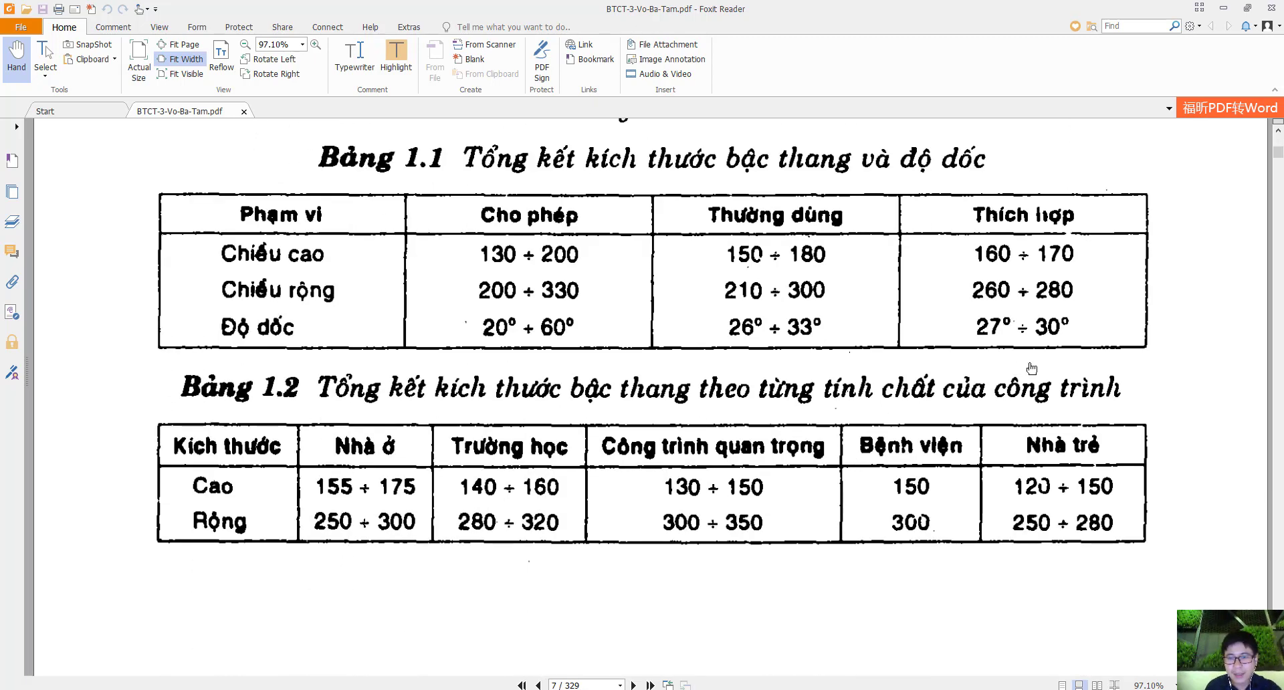
{"action": "scroll", "coordinate": [647, 410], "scroll_direction": "down", "scroll_amount": 1}
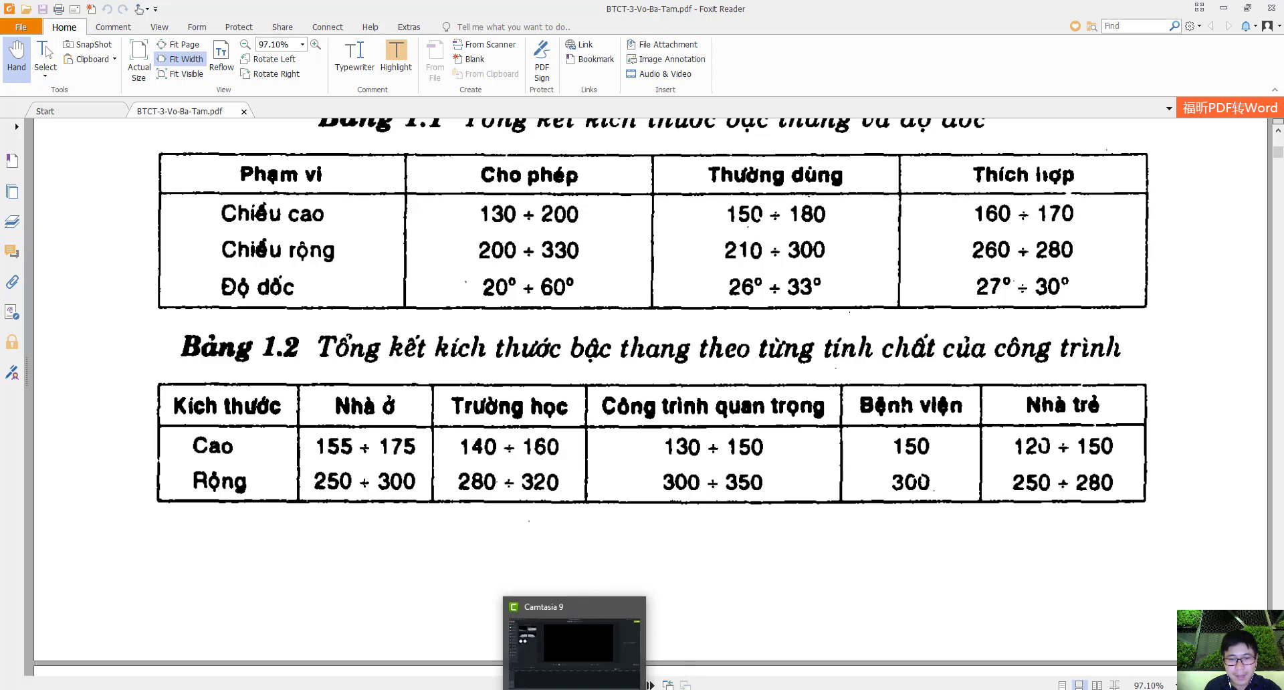
{"action": "mouse_move", "coordinate": [541, 683]}
{"action": "left_click", "coordinate": [618, 671]}
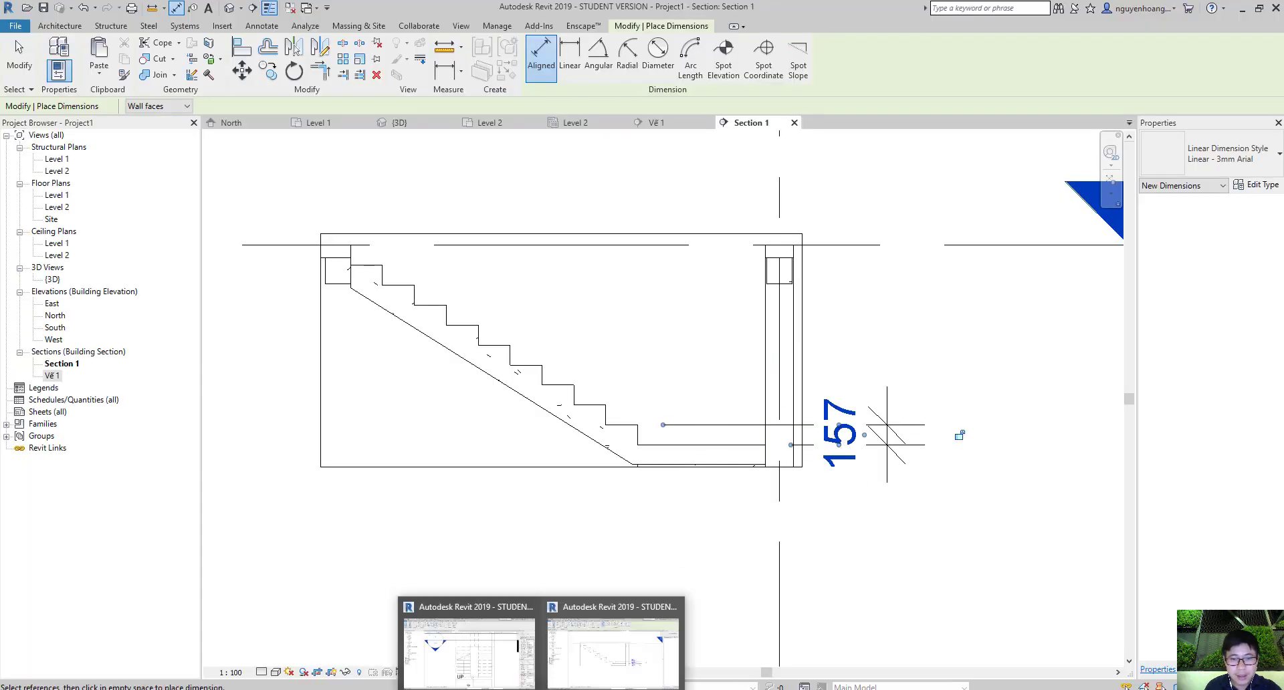
Switch between the other Revit project and the PDF, then return to the stair section.
{"action": "left_click", "coordinate": [468, 646]}
{"action": "left_click", "coordinate": [689, 645]}
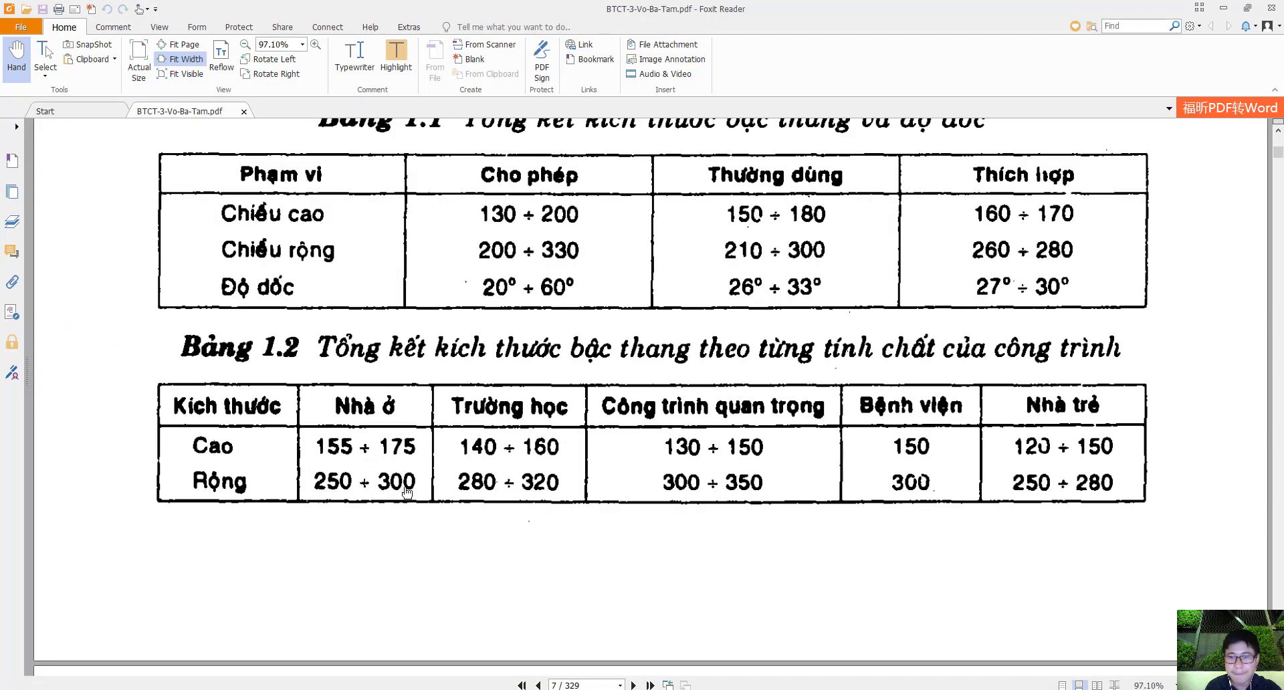
{"action": "left_click", "coordinate": [595, 673]}
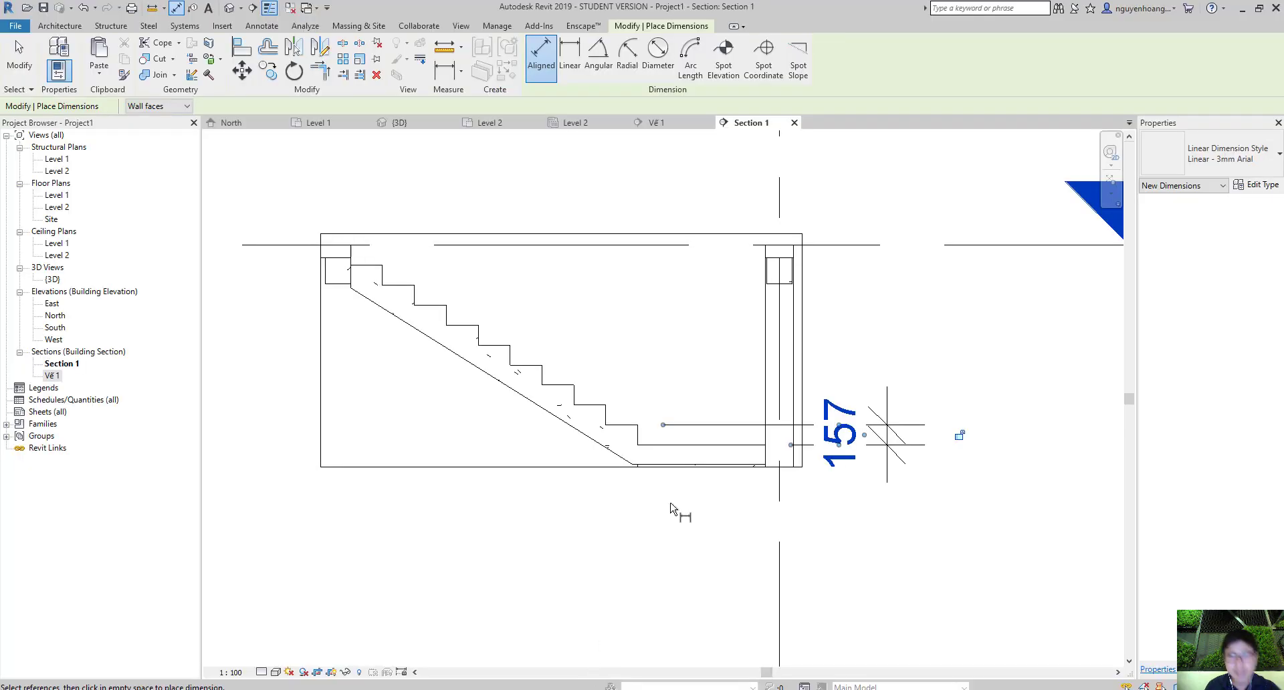
Dimension the 250 tread depth between two risers above the steps, then bring up the PDF.
{"action": "left_click", "coordinate": [643, 441]}
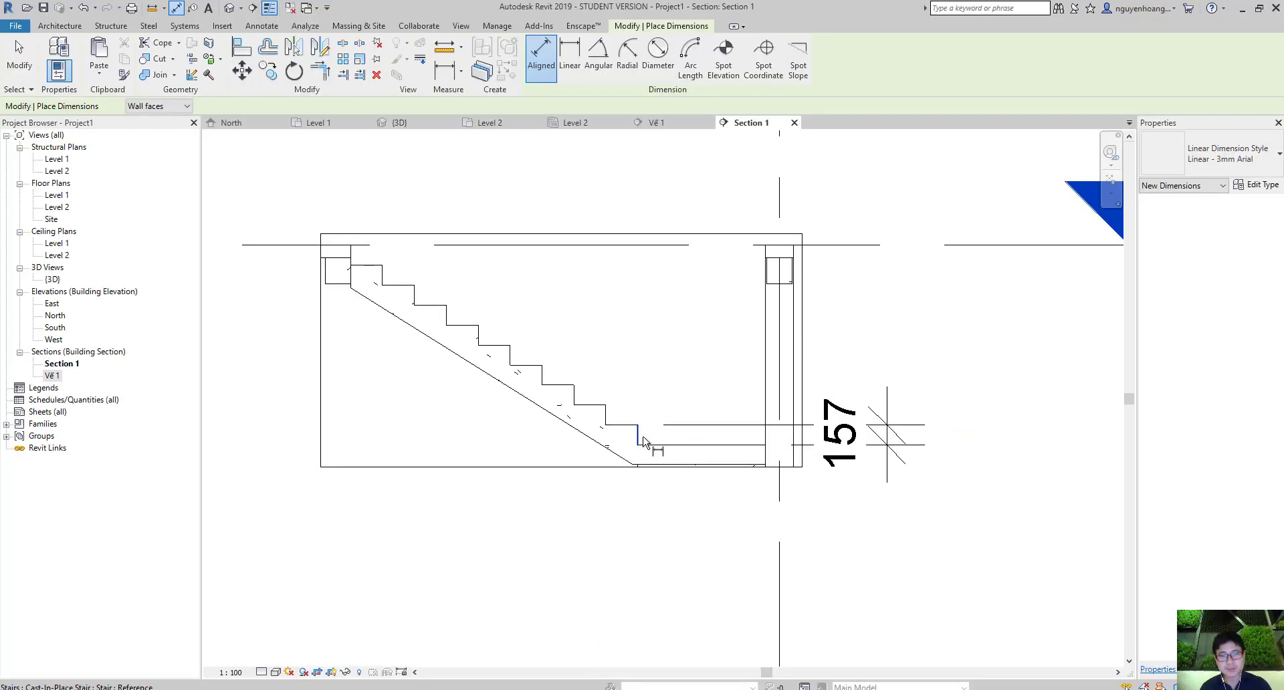
{"action": "left_click", "coordinate": [640, 438]}
{"action": "left_click", "coordinate": [606, 415]}
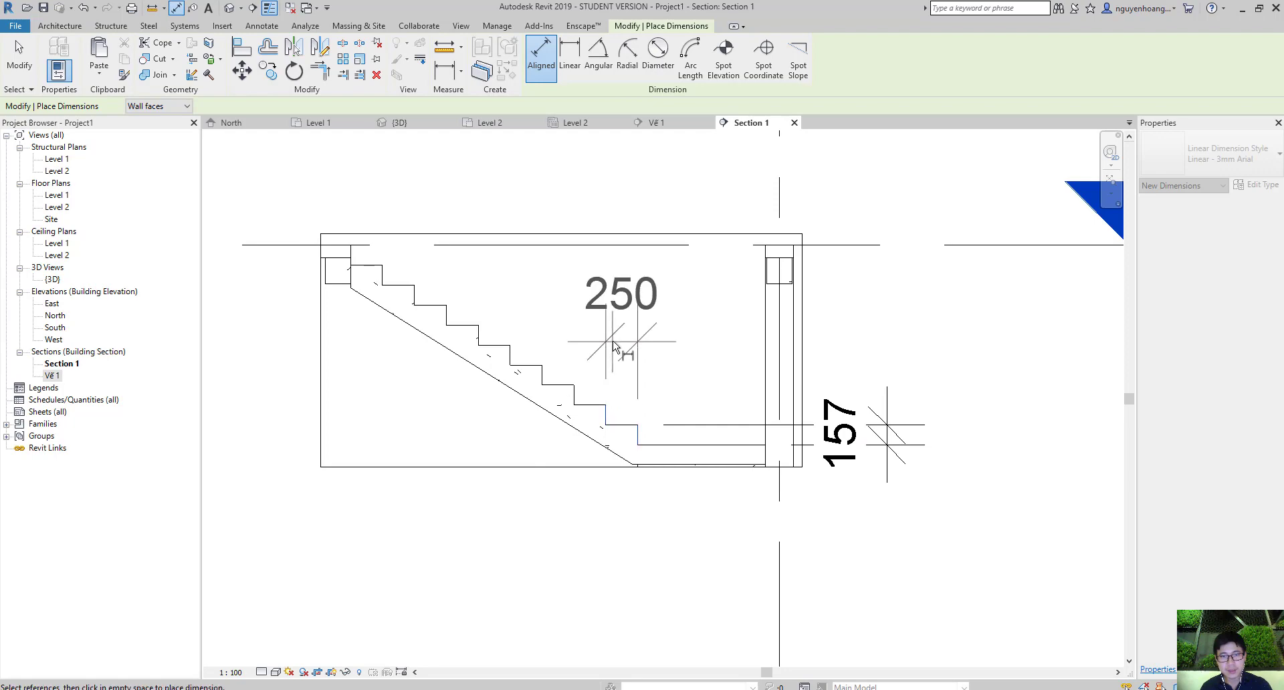
{"action": "left_click", "coordinate": [614, 343]}
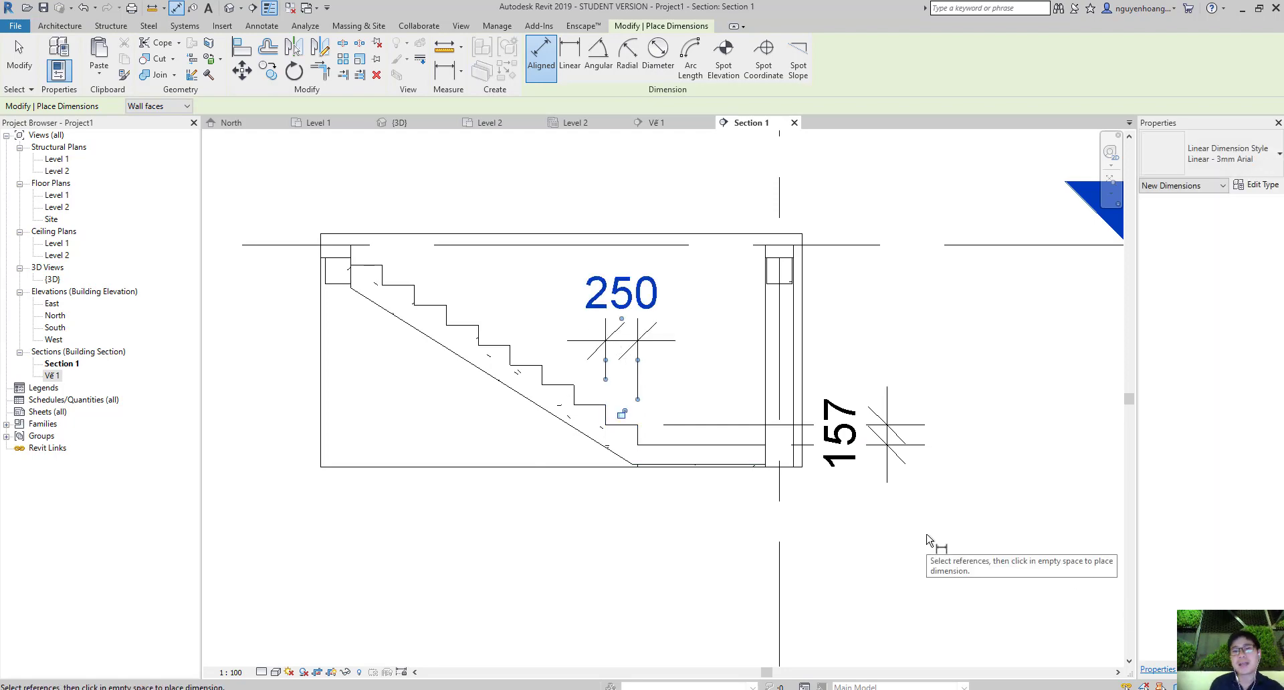
{"action": "key", "text": "Escape"}
{"action": "key", "text": "Escape"}
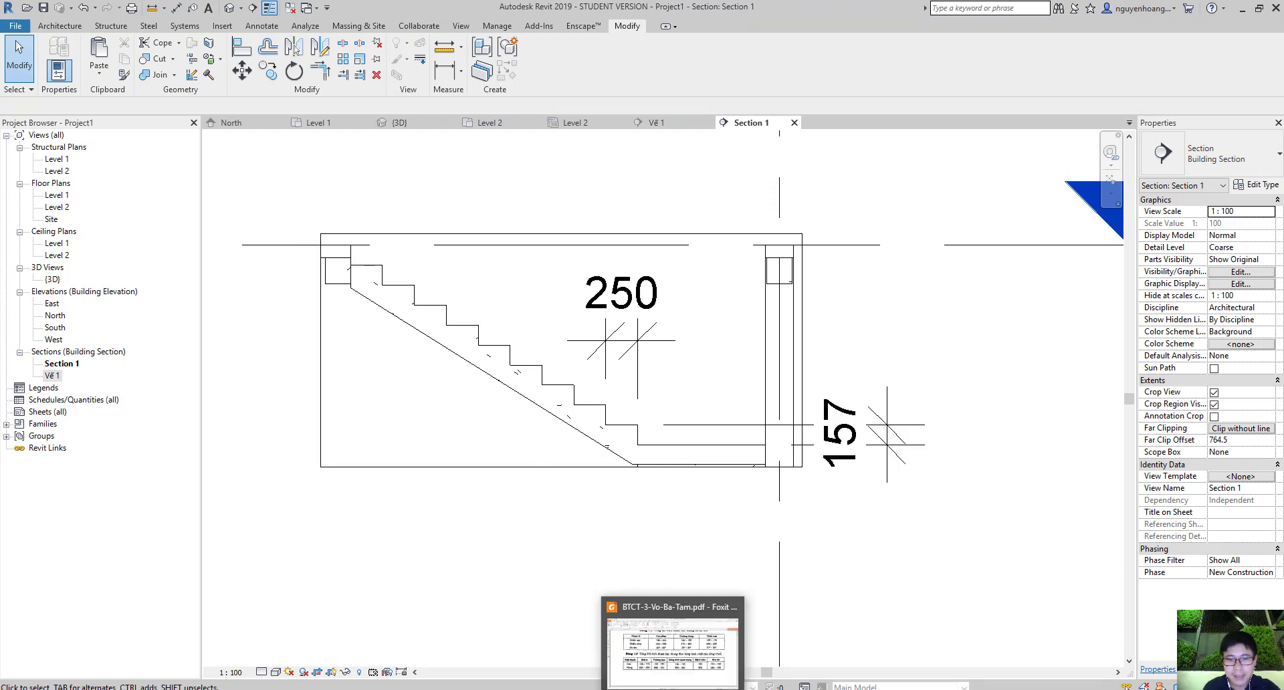
{"action": "left_click", "coordinate": [692, 685]}
Scroll the textbook PDF down to page 9's Bảng 1.3 stair layer thickness table.
{"action": "scroll", "coordinate": [711, 477], "scroll_direction": "down", "scroll_amount": 3}
{"action": "scroll", "coordinate": [711, 477], "scroll_direction": "down", "scroll_amount": 4}
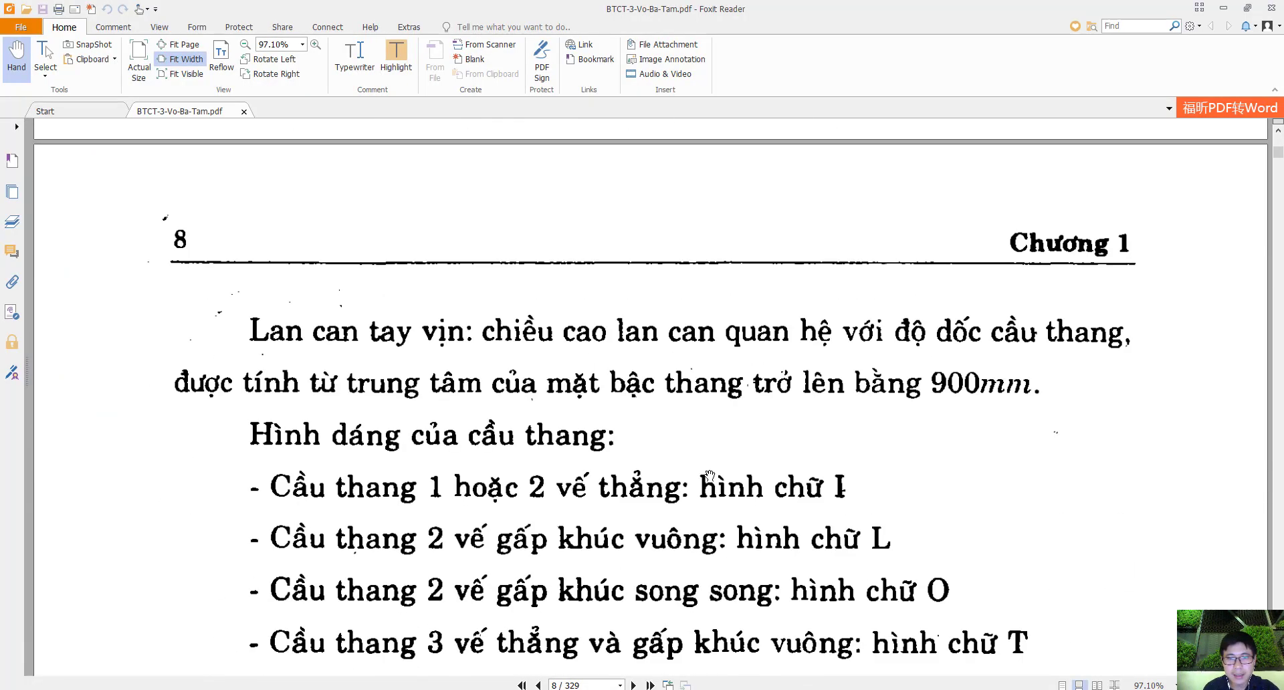
{"action": "scroll", "coordinate": [710, 476], "scroll_direction": "down", "scroll_amount": 3}
{"action": "scroll", "coordinate": [709, 476], "scroll_direction": "down", "scroll_amount": 2}
{"action": "scroll", "coordinate": [710, 476], "scroll_direction": "down", "scroll_amount": 3}
{"action": "scroll", "coordinate": [710, 475], "scroll_direction": "down", "scroll_amount": 5}
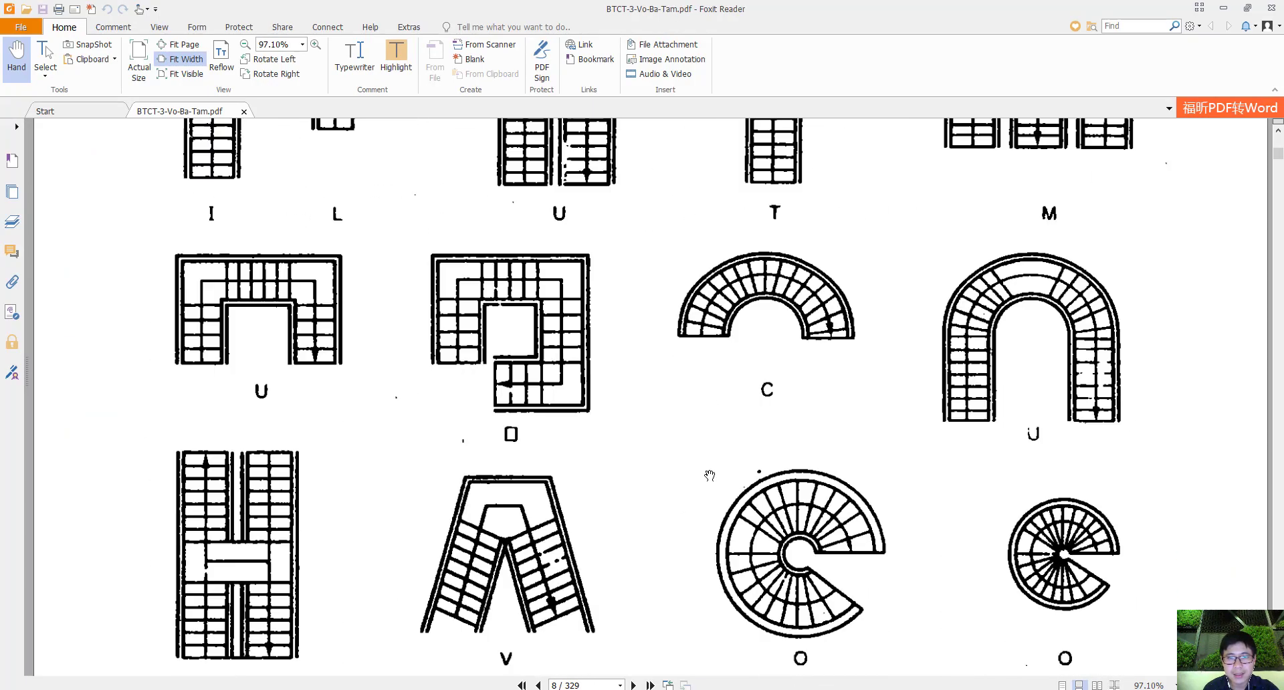
{"action": "scroll", "coordinate": [710, 476], "scroll_direction": "down", "scroll_amount": 5}
{"action": "scroll", "coordinate": [711, 476], "scroll_direction": "down", "scroll_amount": 5}
{"action": "scroll", "coordinate": [710, 475], "scroll_direction": "down", "scroll_amount": 5}
{"action": "scroll", "coordinate": [710, 475], "scroll_direction": "down", "scroll_amount": 3}
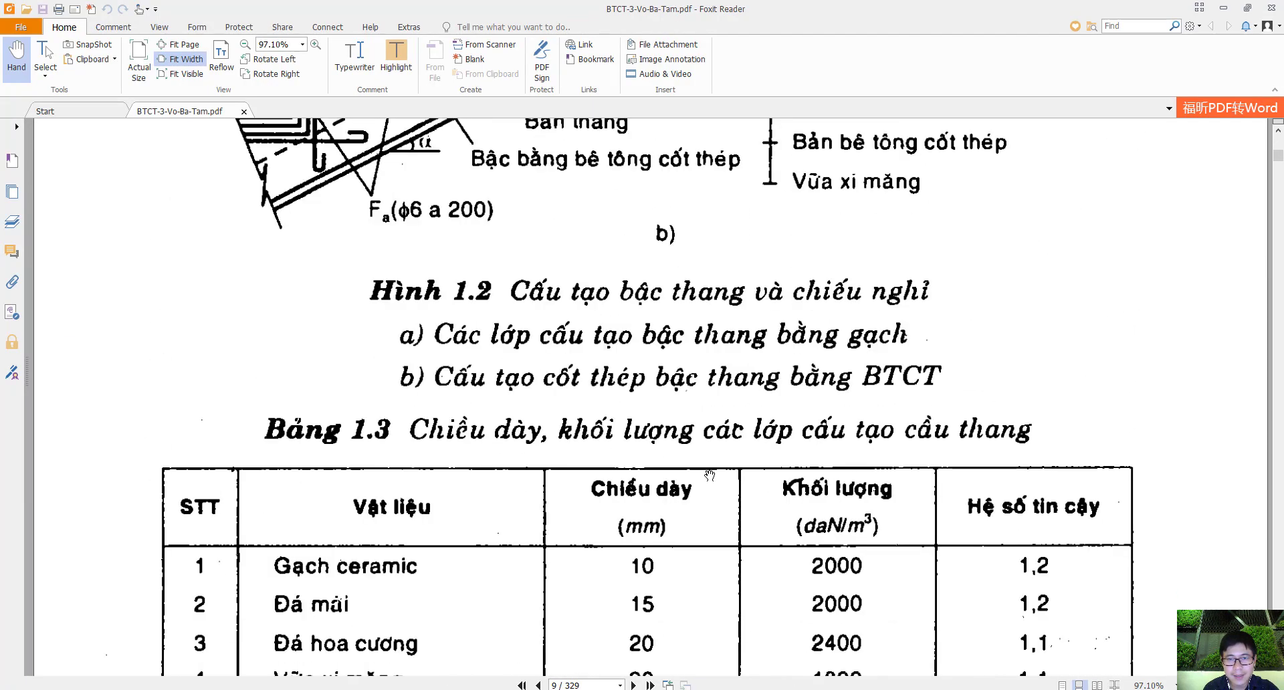
{"action": "scroll", "coordinate": [710, 476], "scroll_direction": "down", "scroll_amount": 8}
Settle on Bảng 1.3, then return to Revit's Section 1 with the 250 and 157 dimensions.
{"action": "scroll", "coordinate": [710, 475], "scroll_direction": "up", "scroll_amount": 6}
{"action": "scroll", "coordinate": [709, 475], "scroll_direction": "up", "scroll_amount": 3}
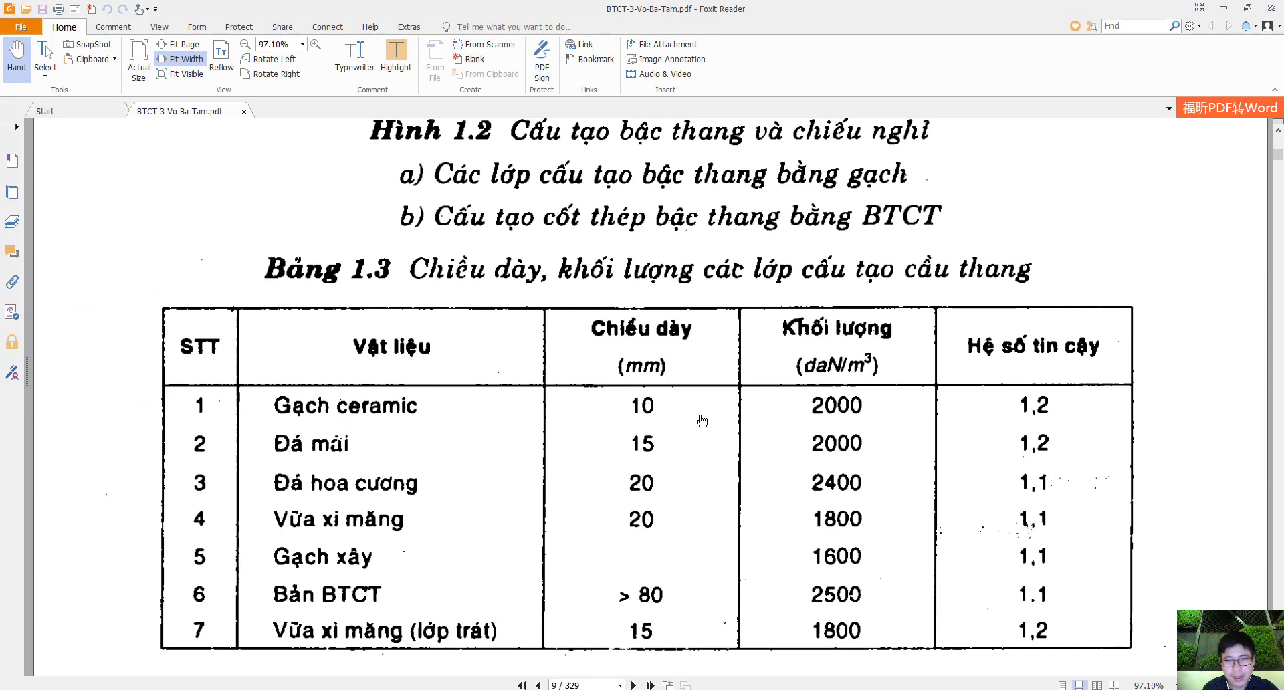
{"action": "scroll", "coordinate": [1103, 657], "scroll_direction": "down", "scroll_amount": 1}
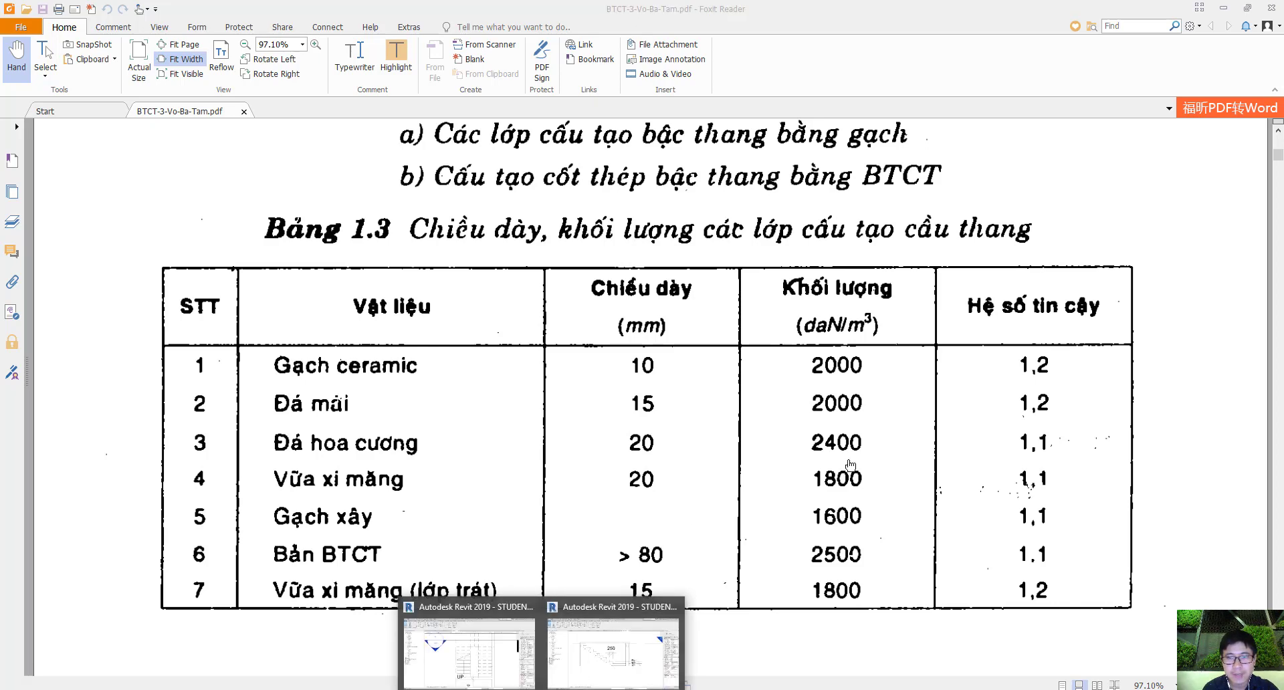
{"action": "left_click", "coordinate": [605, 652]}
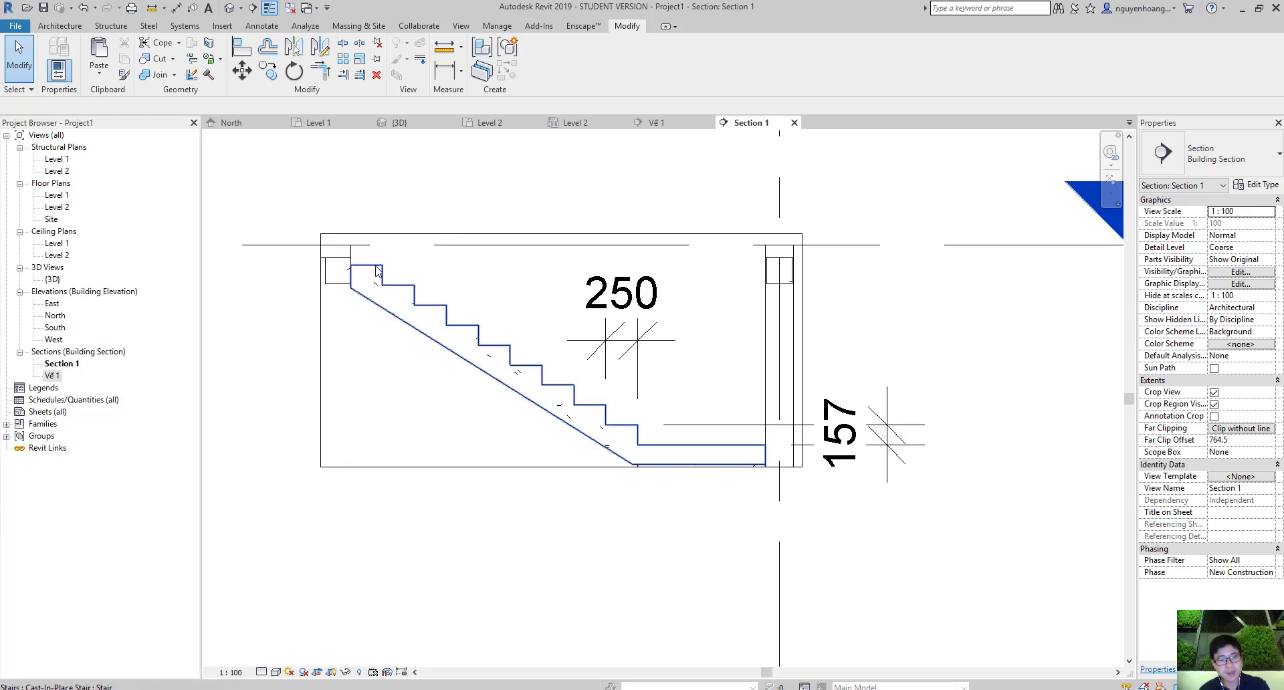
Begin an aligned dimension (DI) from the top stair tread, then cancel it.
{"action": "key", "text": "d"}
{"action": "key", "text": "i"}
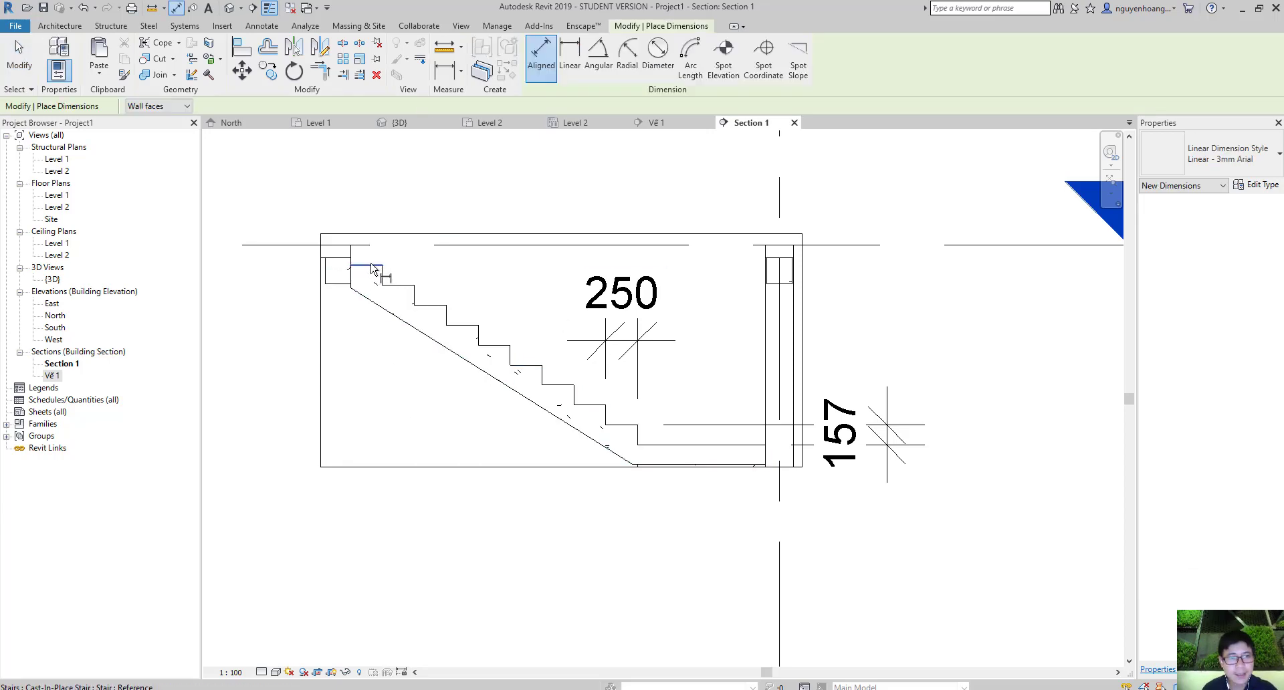
{"action": "left_click", "coordinate": [372, 266]}
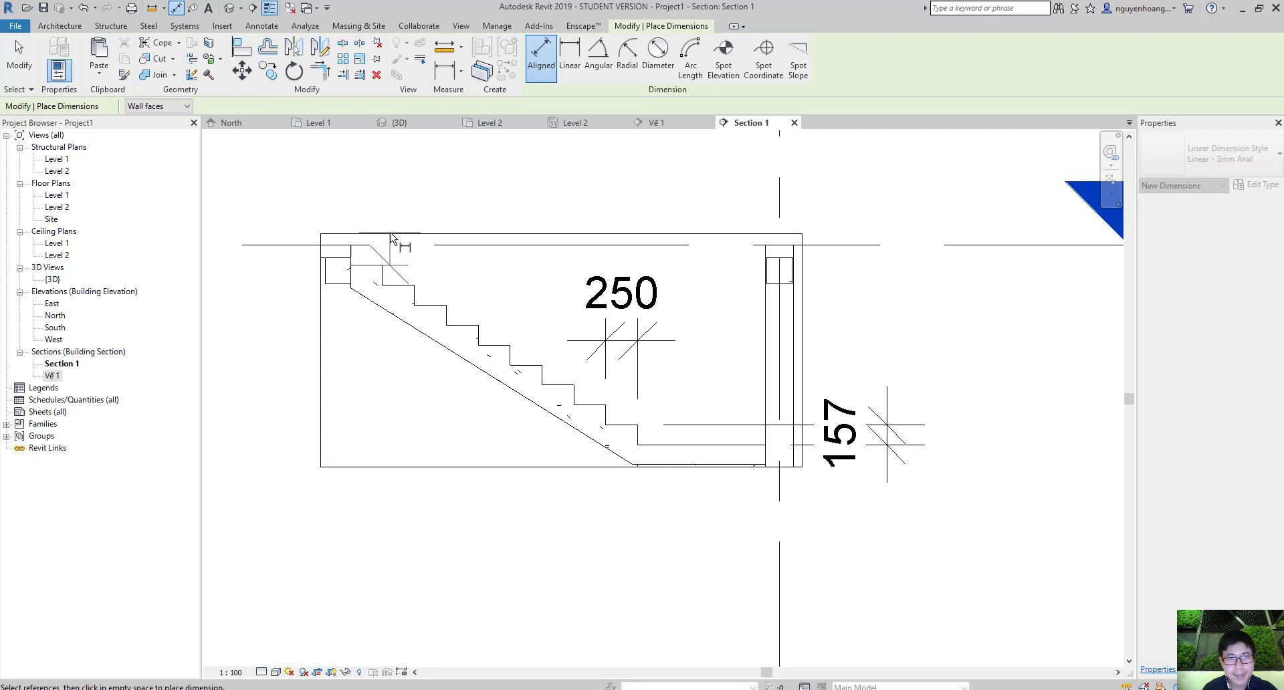
{"action": "key", "text": "Escape"}
{"action": "key", "text": "Escape"}
Drag Section 1's crop region top edge upward to show more space above the top step.
{"action": "left_click", "coordinate": [535, 234]}
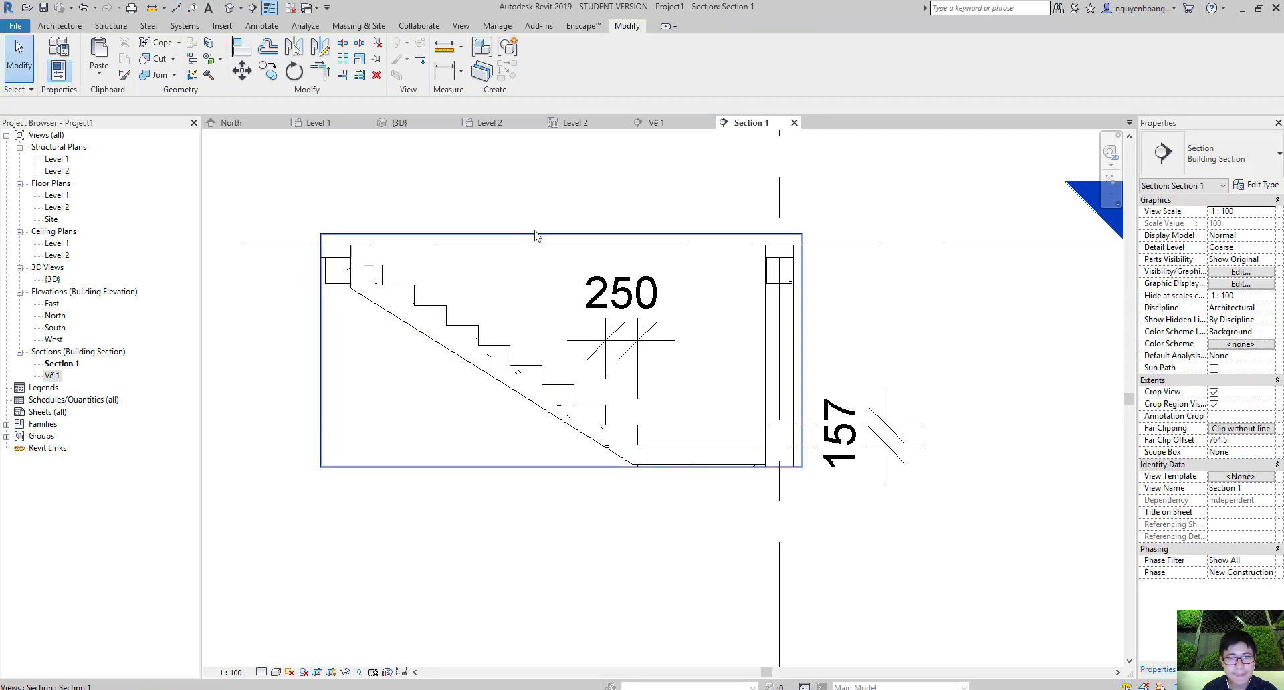
{"action": "left_click", "coordinate": [534, 234]}
{"action": "left_click_drag", "start_coordinate": [561, 234], "coordinate": [561, 199]}
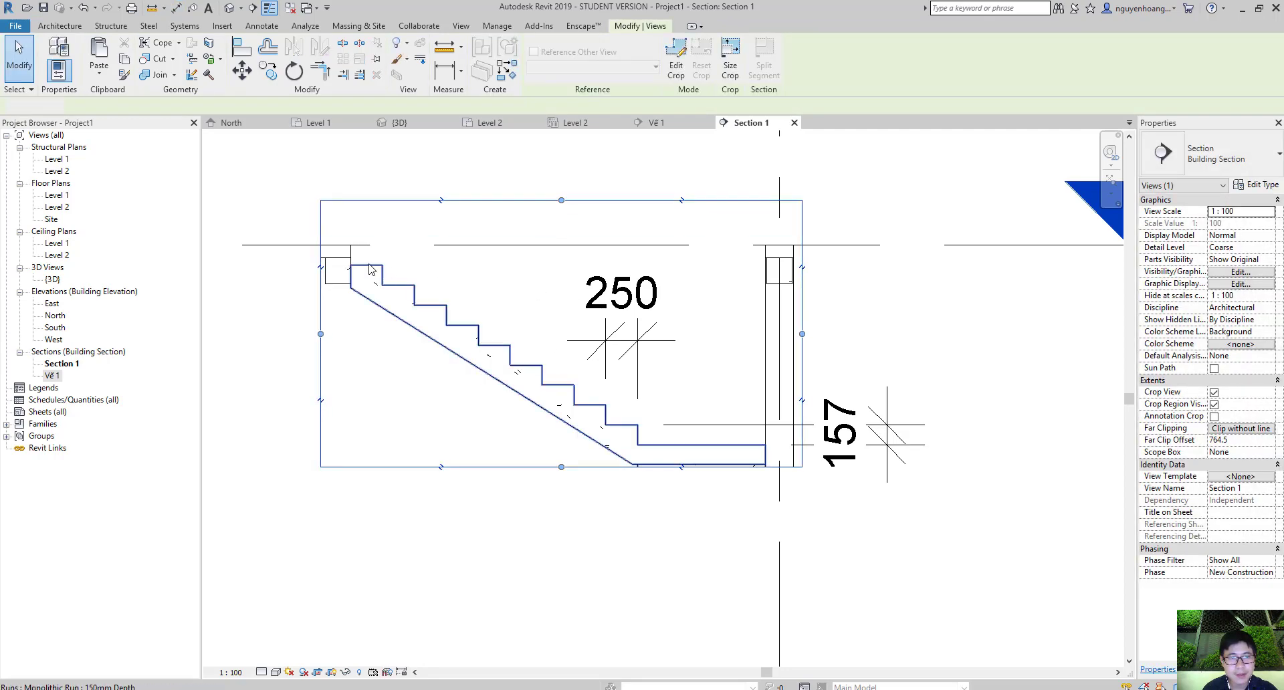
{"action": "key", "text": "Escape"}
{"action": "scroll", "coordinate": [565, 317], "scroll_direction": "down", "scroll_amount": 2}
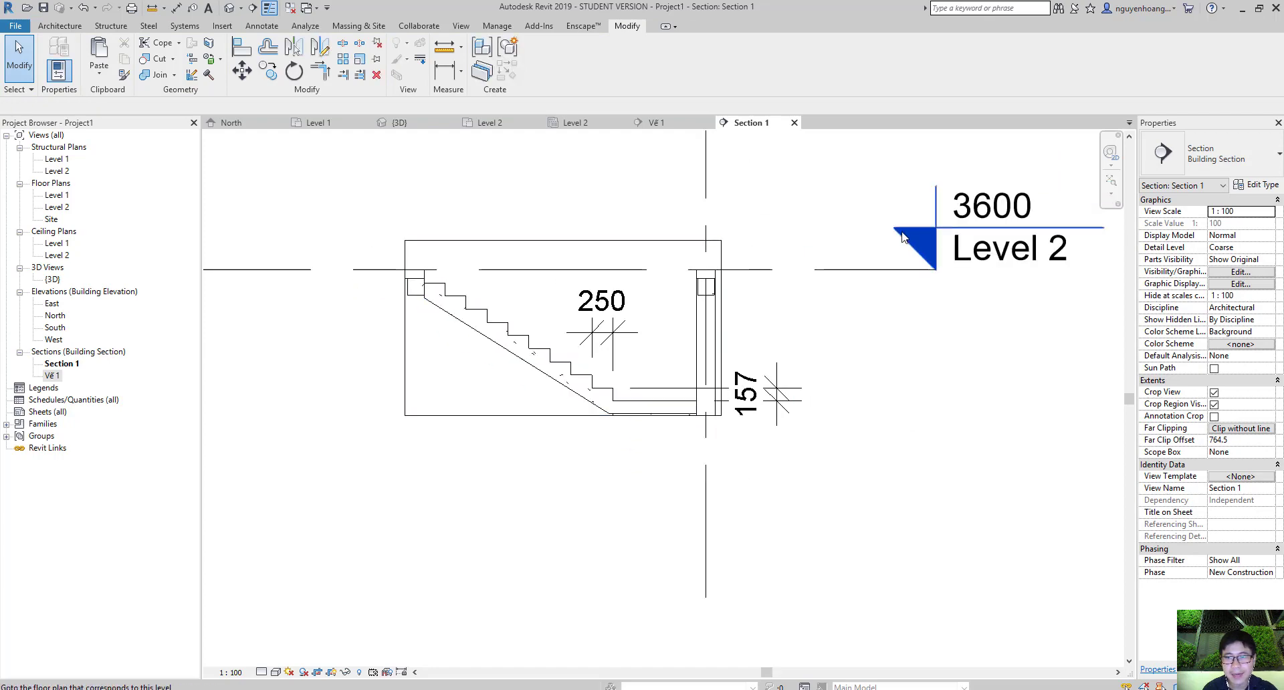
Add a 157 riser dimension at the stair top, then bring up the Level 2 structural plan.
{"action": "key", "text": "d"}
{"action": "key", "text": "i"}
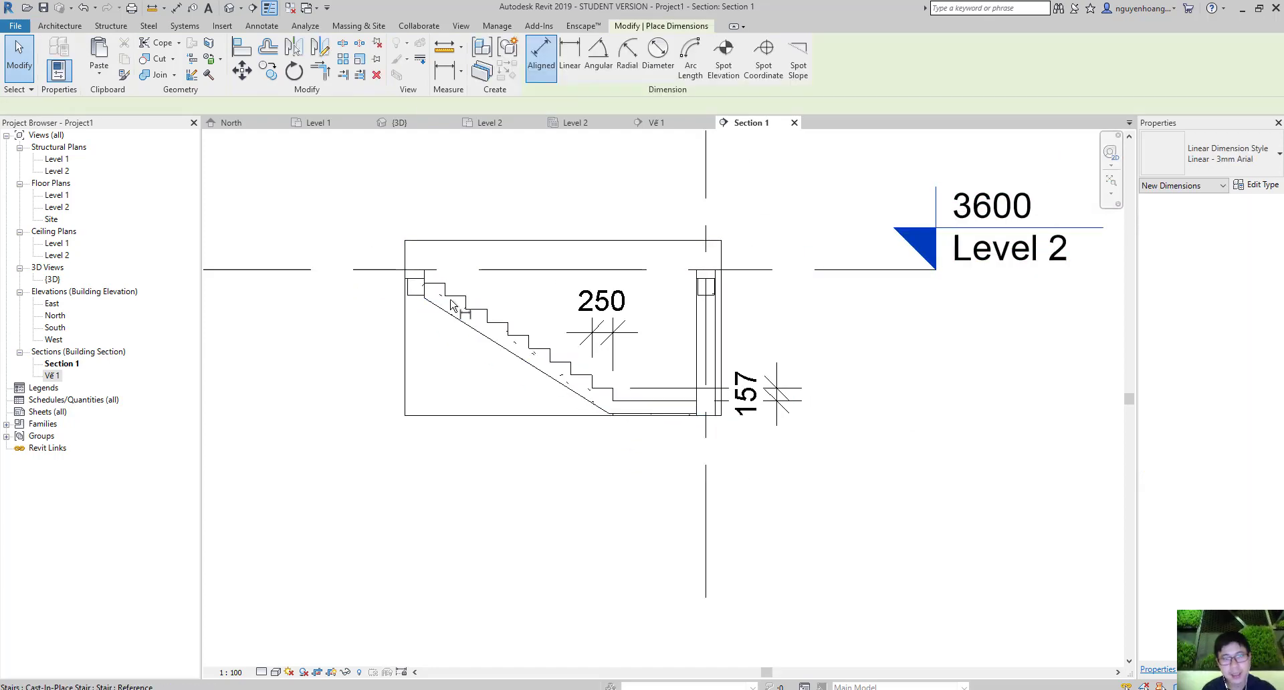
{"action": "scroll", "coordinate": [440, 286], "scroll_direction": "up", "scroll_amount": 3}
{"action": "left_click", "coordinate": [435, 289]}
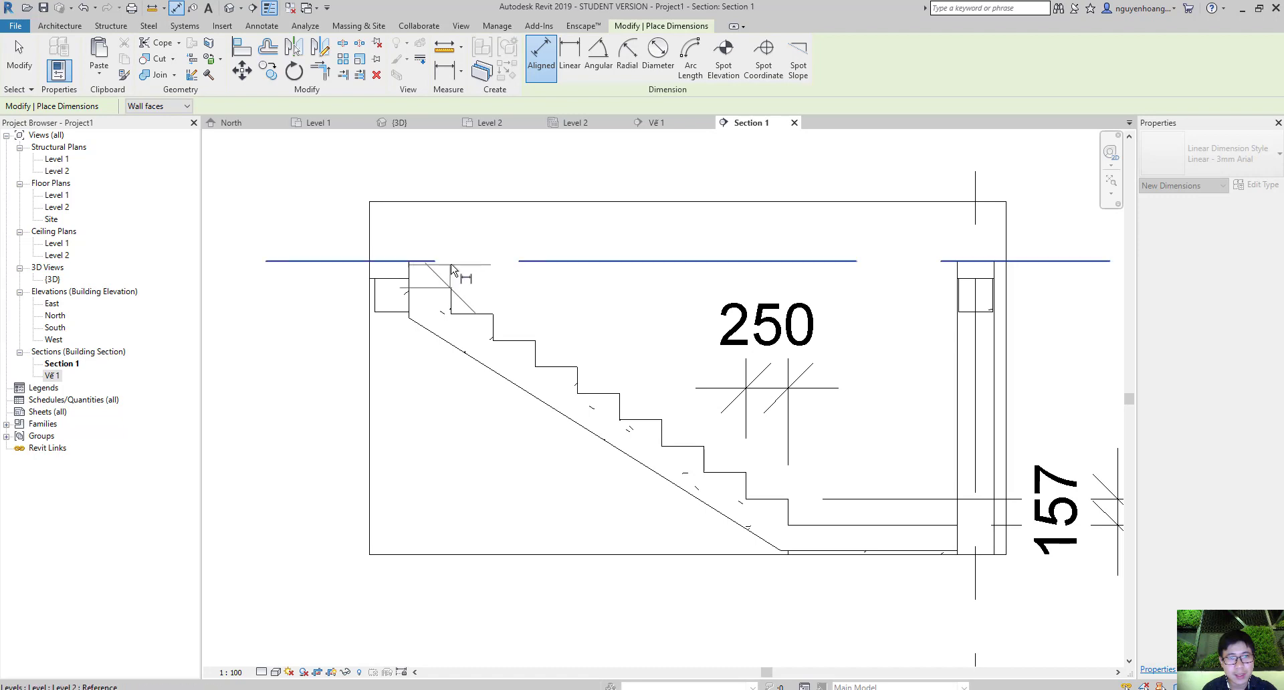
{"action": "scroll", "coordinate": [642, 262], "scroll_direction": "down", "scroll_amount": 2}
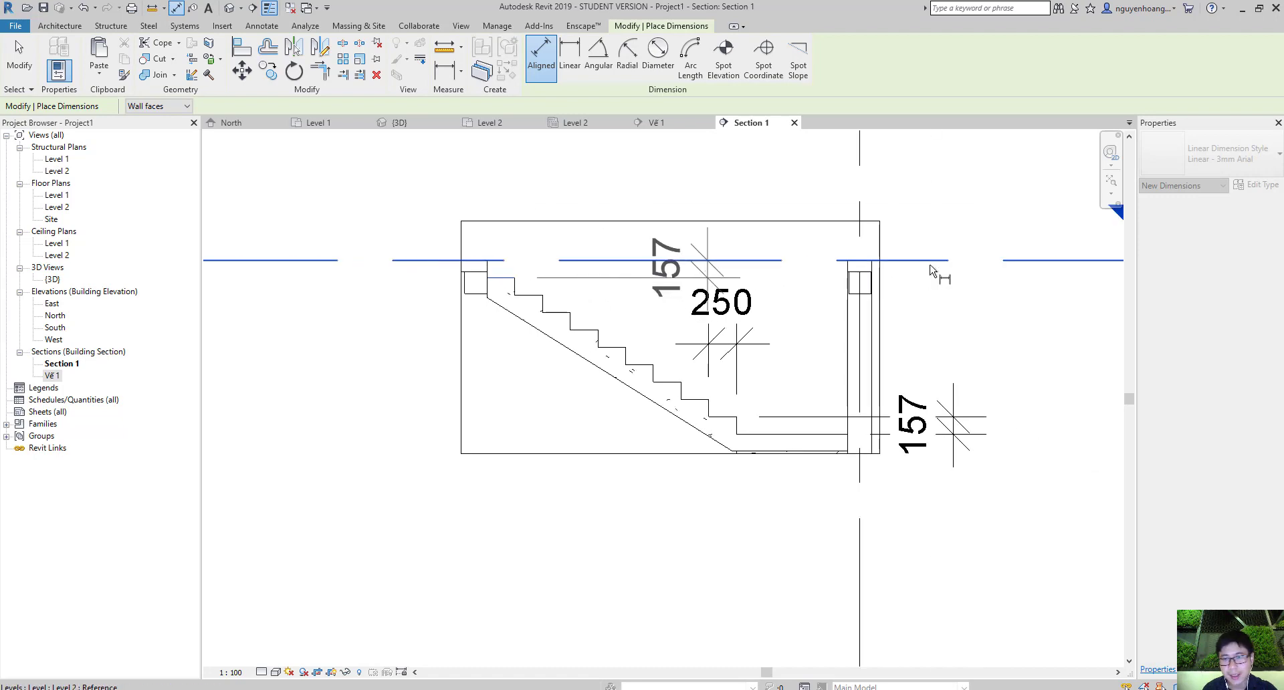
{"action": "left_click", "coordinate": [953, 284]}
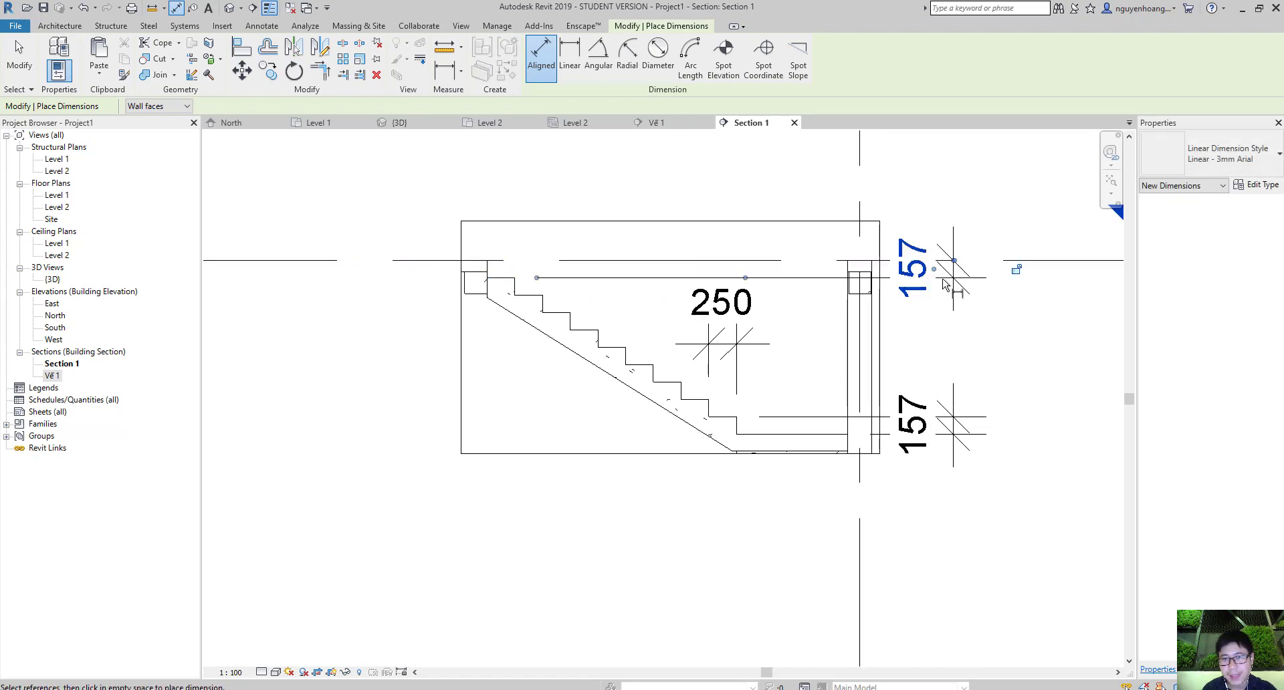
{"action": "key", "text": "Escape"}
{"action": "key", "text": "Escape"}
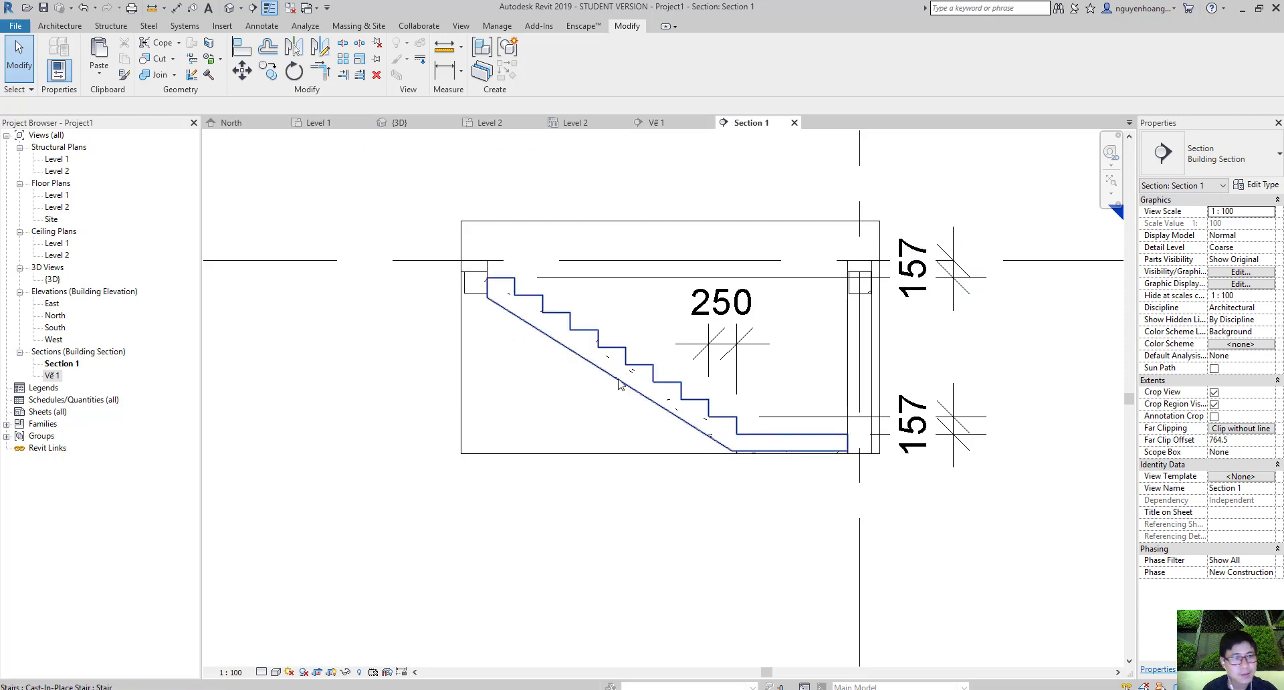
{"action": "left_click", "coordinate": [576, 123]}
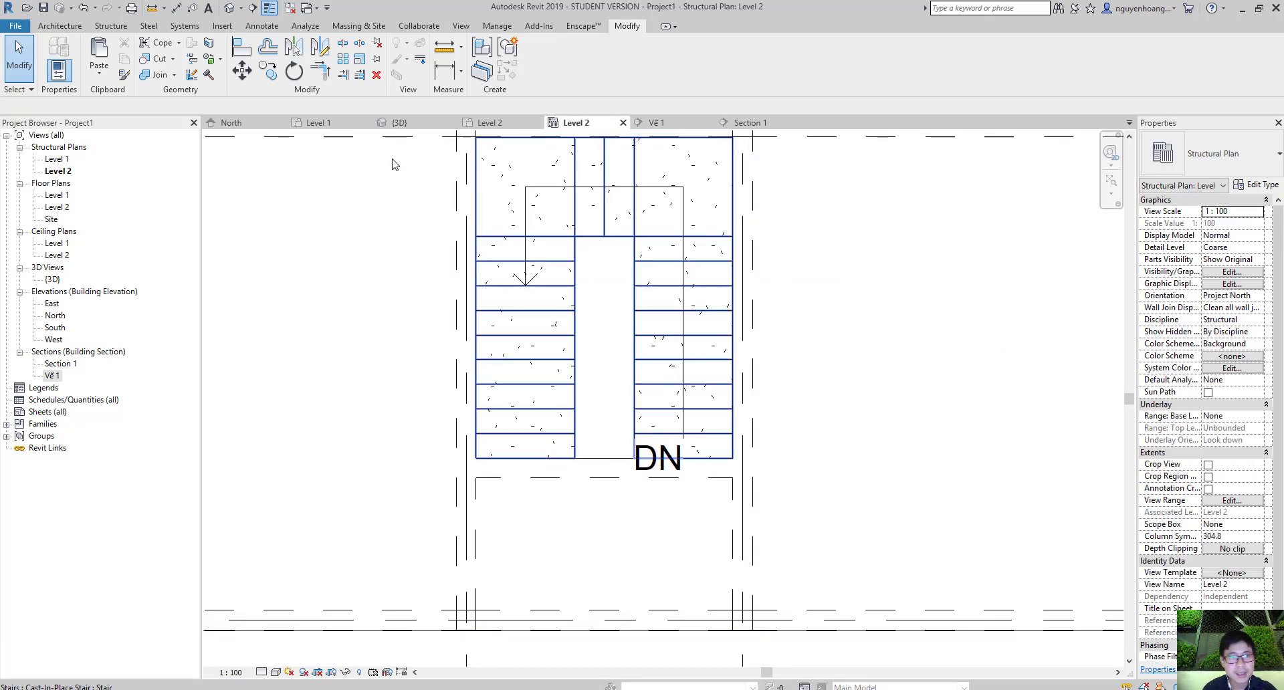
Orbit Project1's {3D} view to inspect the whole stair from a front-right angle.
{"action": "left_click", "coordinate": [399, 122]}
{"action": "scroll", "coordinate": [714, 301], "scroll_direction": "down", "scroll_amount": 5}
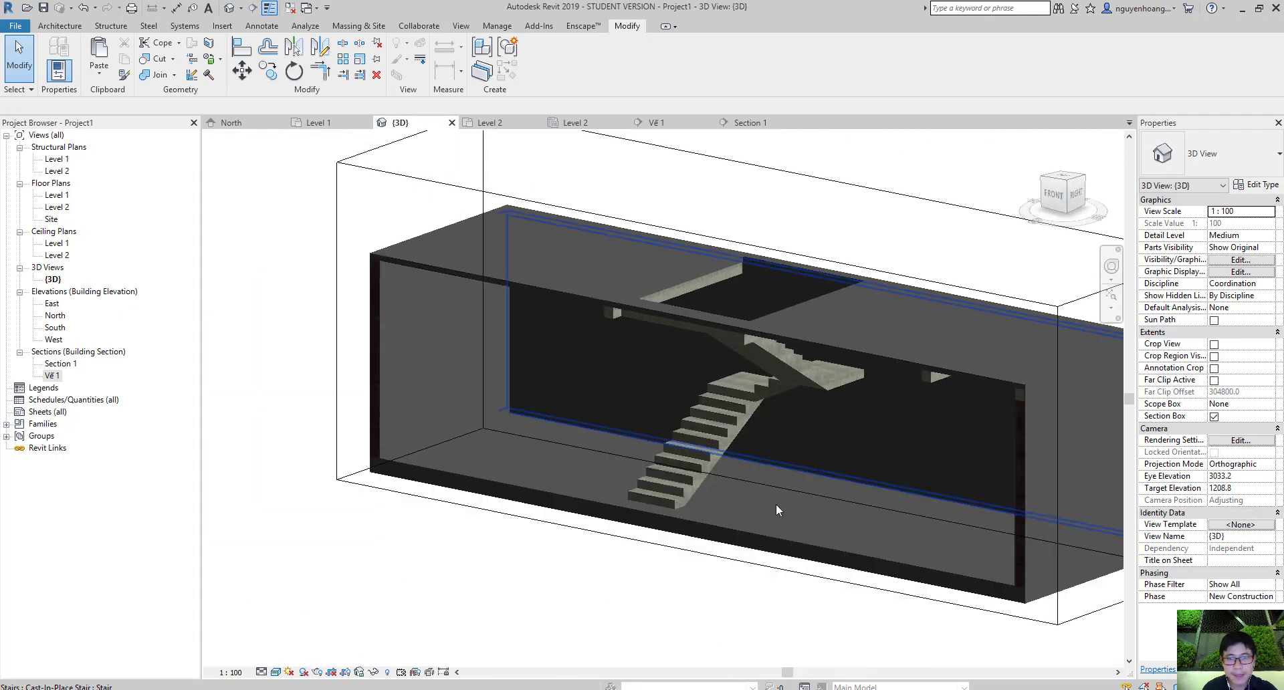
{"action": "mouse_move", "coordinate": [761, 528]}
{"action": "middle_mouse_down", "text": "shift"}
{"action": "mouse_move", "coordinate": [790, 378]}
{"action": "mouse_move", "coordinate": [982, 541]}
{"action": "mouse_move", "coordinate": [918, 448]}
{"action": "mouse_move", "coordinate": [939, 569]}
{"action": "mouse_move", "coordinate": [690, 416]}
{"action": "middle_mouse_up", "text": "shift"}
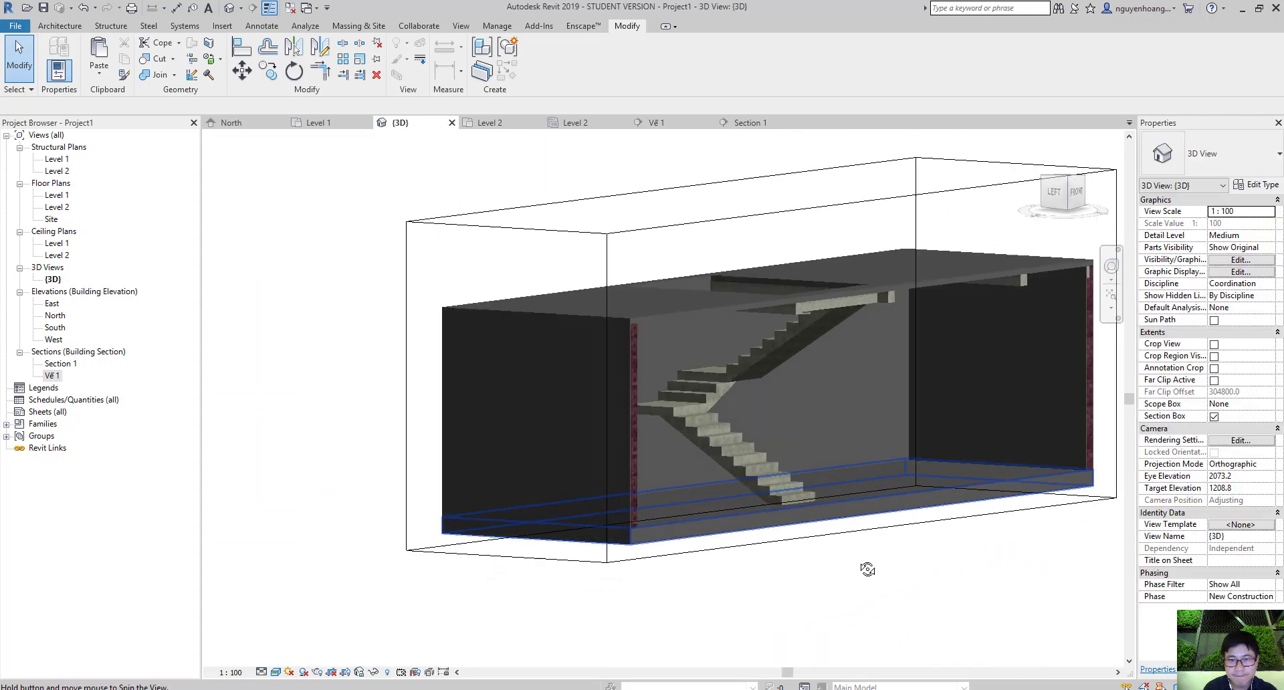
{"action": "scroll", "coordinate": [690, 414], "scroll_direction": "up", "scroll_amount": 3}
{"action": "scroll", "coordinate": [690, 415], "scroll_direction": "up", "scroll_amount": 2}
{"action": "middle_click_drag", "start_coordinate": [791, 504], "coordinate": [649, 565], "text": "shift"}
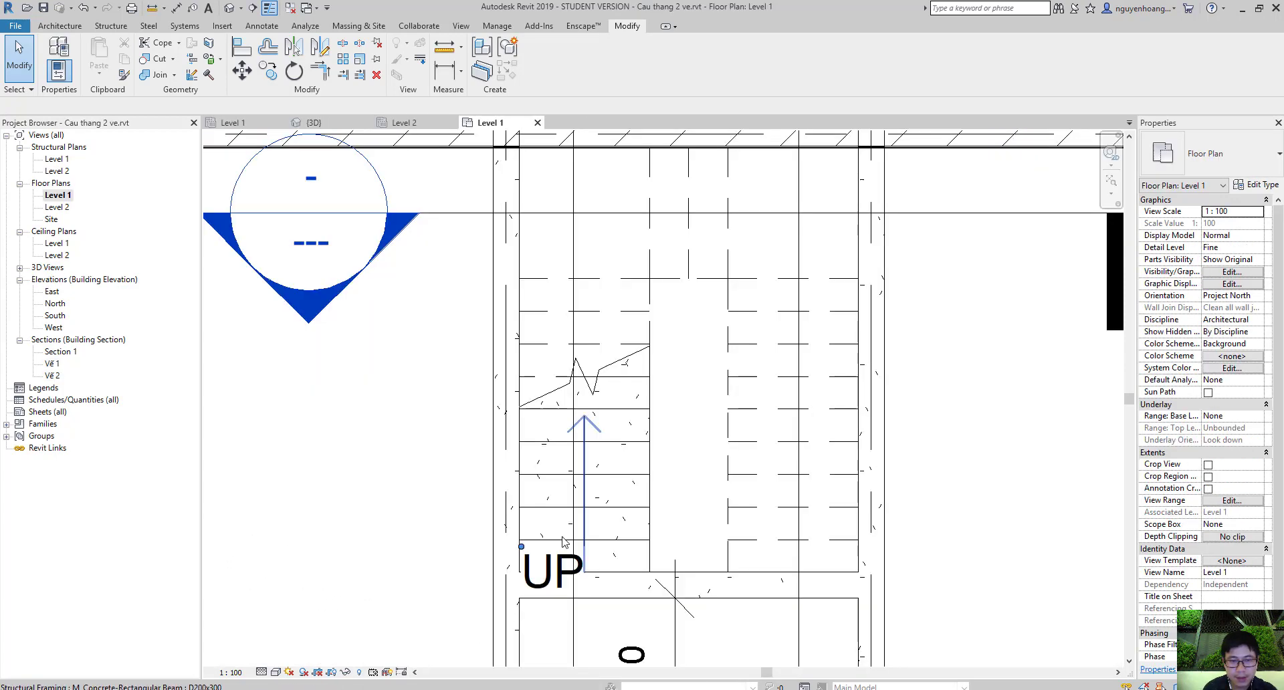
View the Cau thang 2 ve.rvt stair in 3D and on its Level 2 plan.
{"action": "left_click", "coordinate": [468, 635]}
{"action": "scroll", "coordinate": [581, 517], "scroll_direction": "down", "scroll_amount": 1}
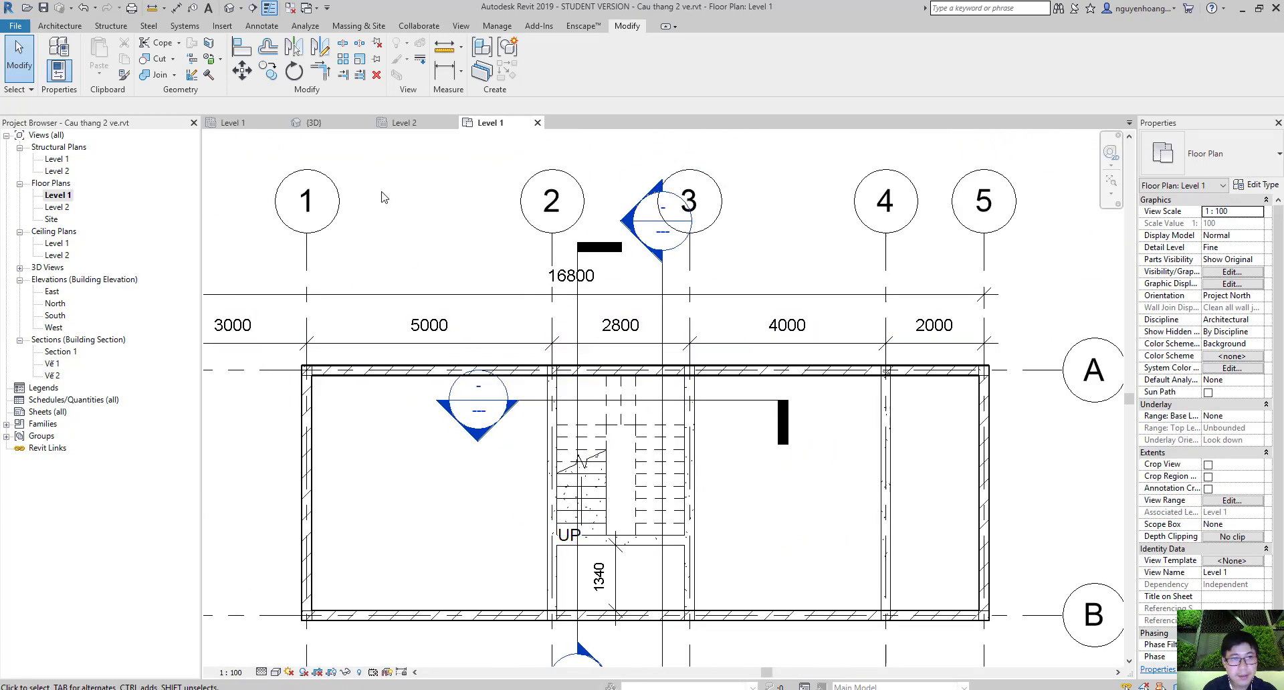
{"action": "left_click", "coordinate": [313, 122]}
{"action": "mouse_move", "coordinate": [866, 385]}
{"action": "middle_mouse_down", "text": "shift"}
{"action": "mouse_move", "coordinate": [893, 509]}
{"action": "mouse_move", "coordinate": [625, 533]}
{"action": "mouse_move", "coordinate": [734, 528]}
{"action": "mouse_move", "coordinate": [649, 256]}
{"action": "middle_mouse_up", "text": "shift"}
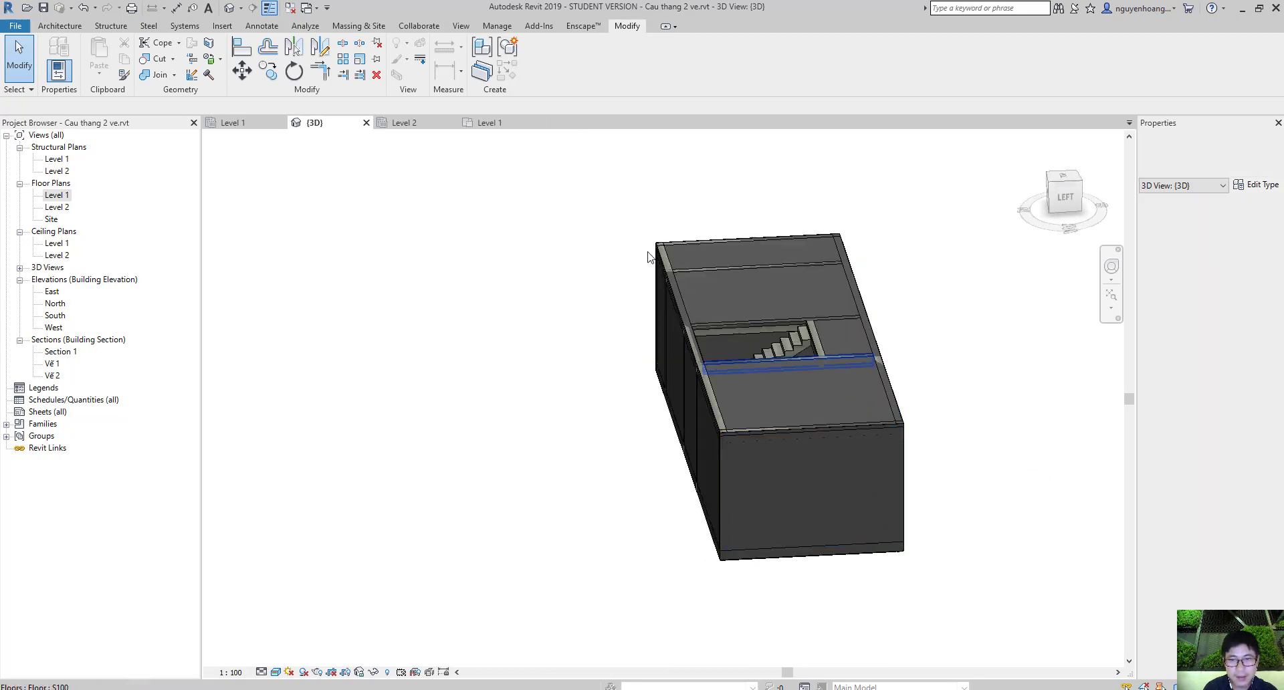
{"action": "left_click", "coordinate": [418, 122]}
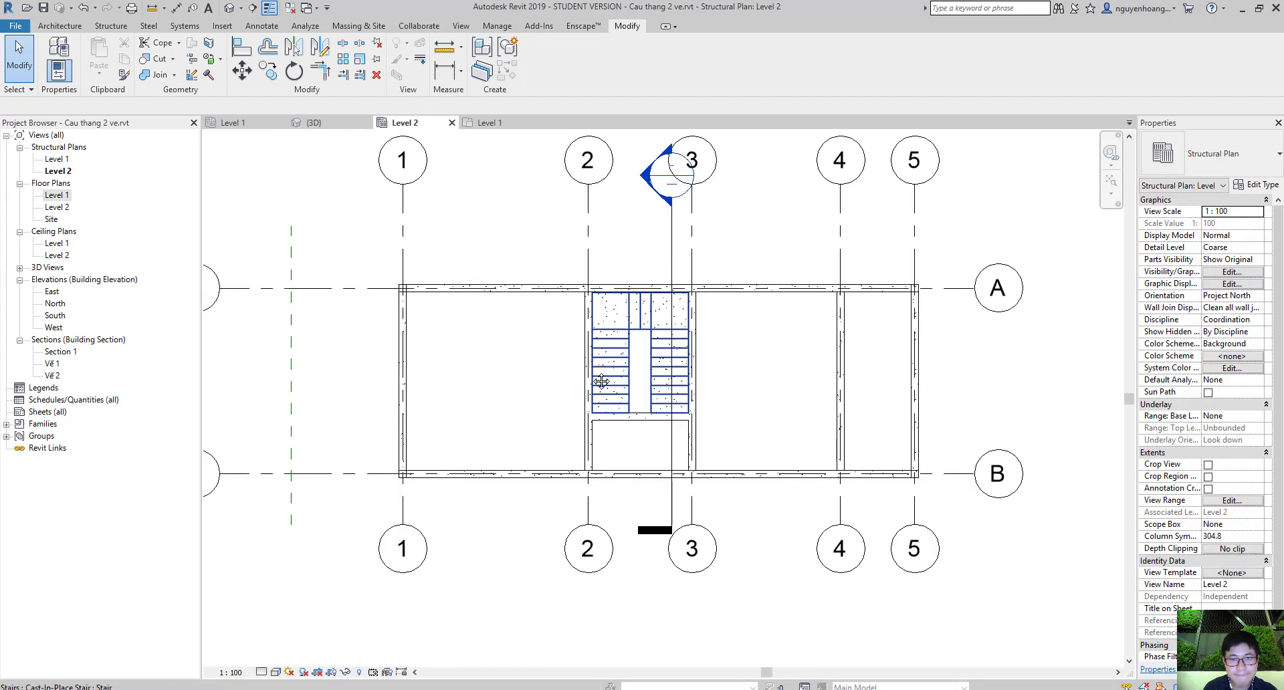
{"action": "mouse_move", "coordinate": [713, 356]}
{"action": "middle_mouse_down"}
{"action": "mouse_move", "coordinate": [575, 355]}
{"action": "mouse_move", "coordinate": [749, 342]}
{"action": "middle_mouse_up"}
{"action": "scroll", "coordinate": [749, 343], "scroll_direction": "up", "scroll_amount": 1}
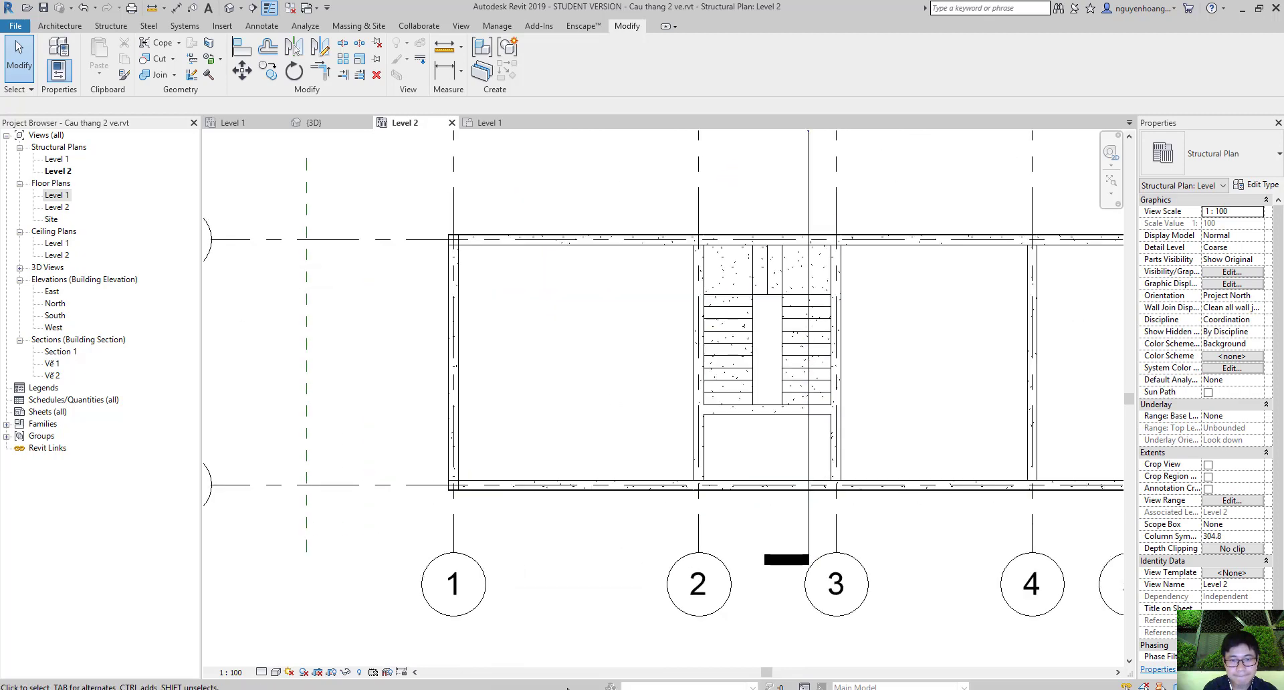
Recheck Project1's 3D stair from a lower frontal angle, then bring up the Excel calculation sheet.
{"action": "left_click", "coordinate": [606, 659]}
{"action": "scroll", "coordinate": [785, 495], "scroll_direction": "down", "scroll_amount": 3}
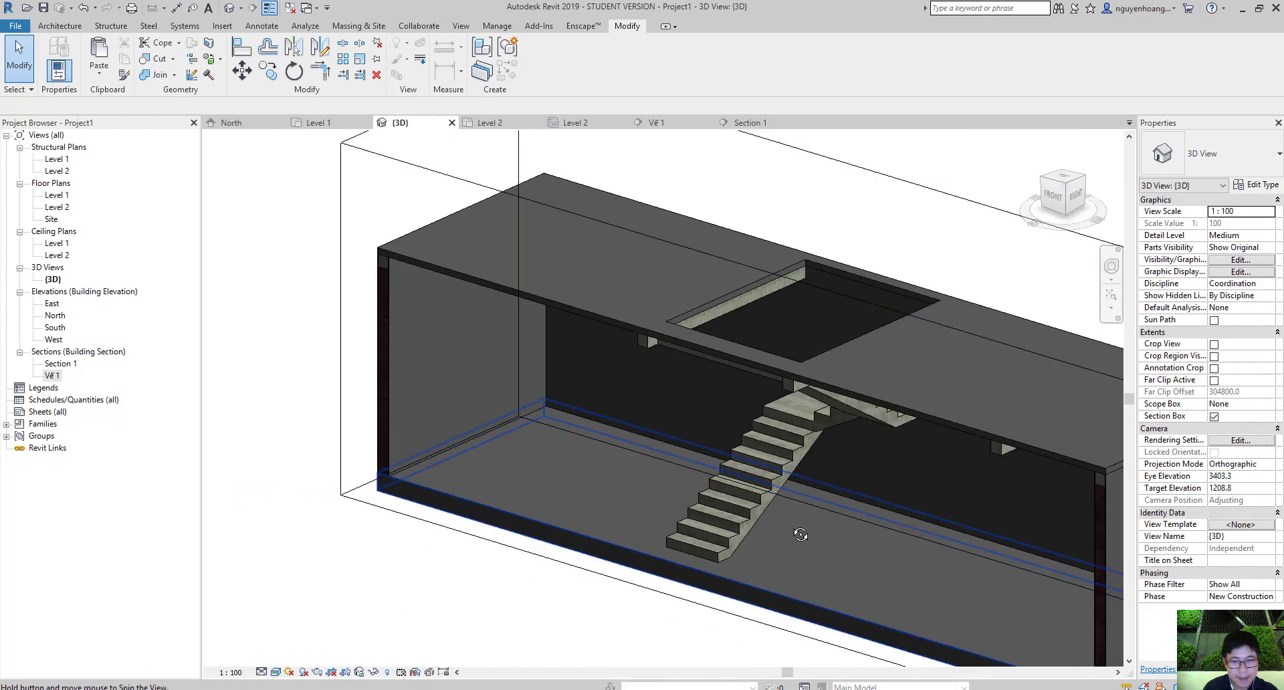
{"action": "mouse_move", "coordinate": [785, 496]}
{"action": "middle_mouse_down", "text": "shift"}
{"action": "mouse_move", "coordinate": [767, 503]}
{"action": "mouse_move", "coordinate": [732, 603]}
{"action": "middle_mouse_up", "text": "shift"}
{"action": "scroll", "coordinate": [768, 504], "scroll_direction": "up", "scroll_amount": 3}
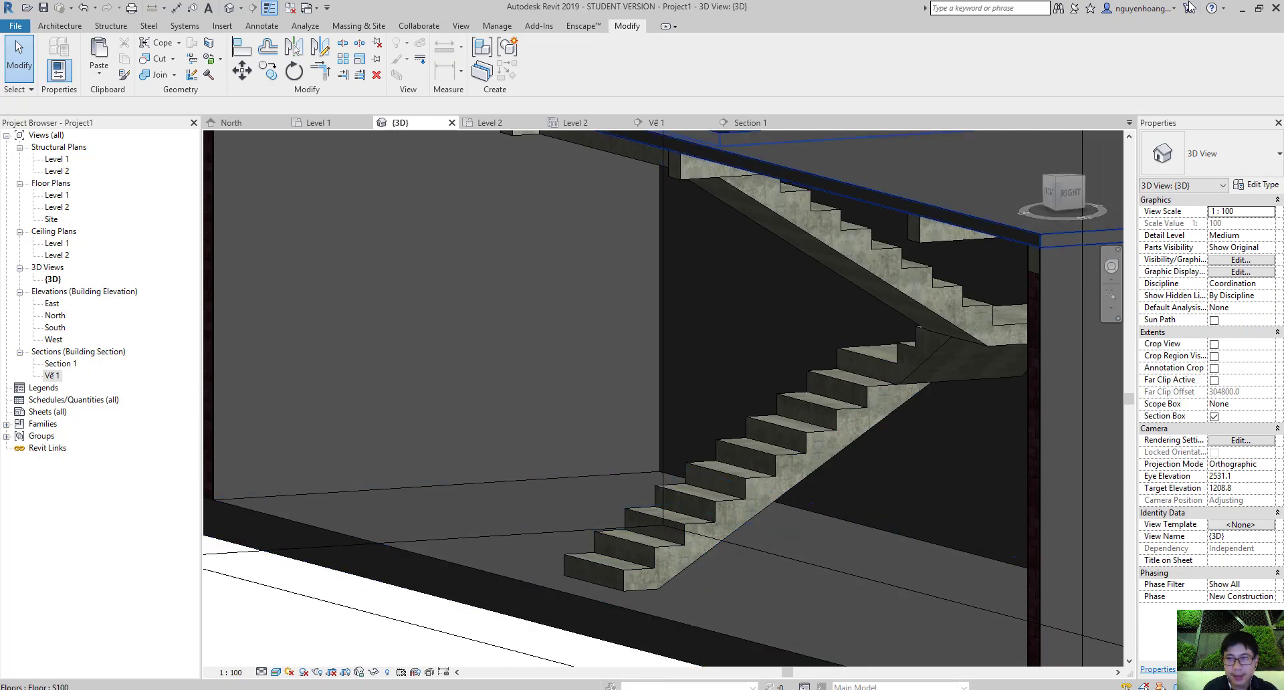
{"action": "mouse_move", "coordinate": [605, 686]}
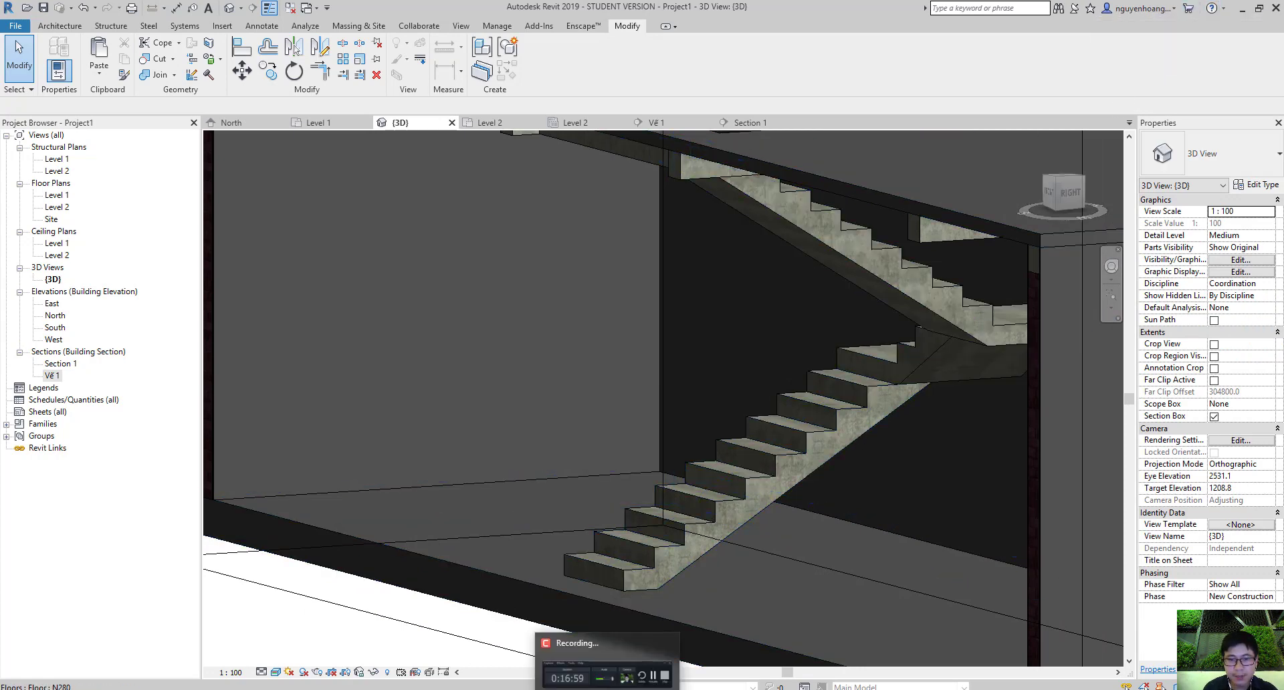
{"action": "left_click", "coordinate": [607, 662]}
{"action": "key", "text": "alt+Tab"}
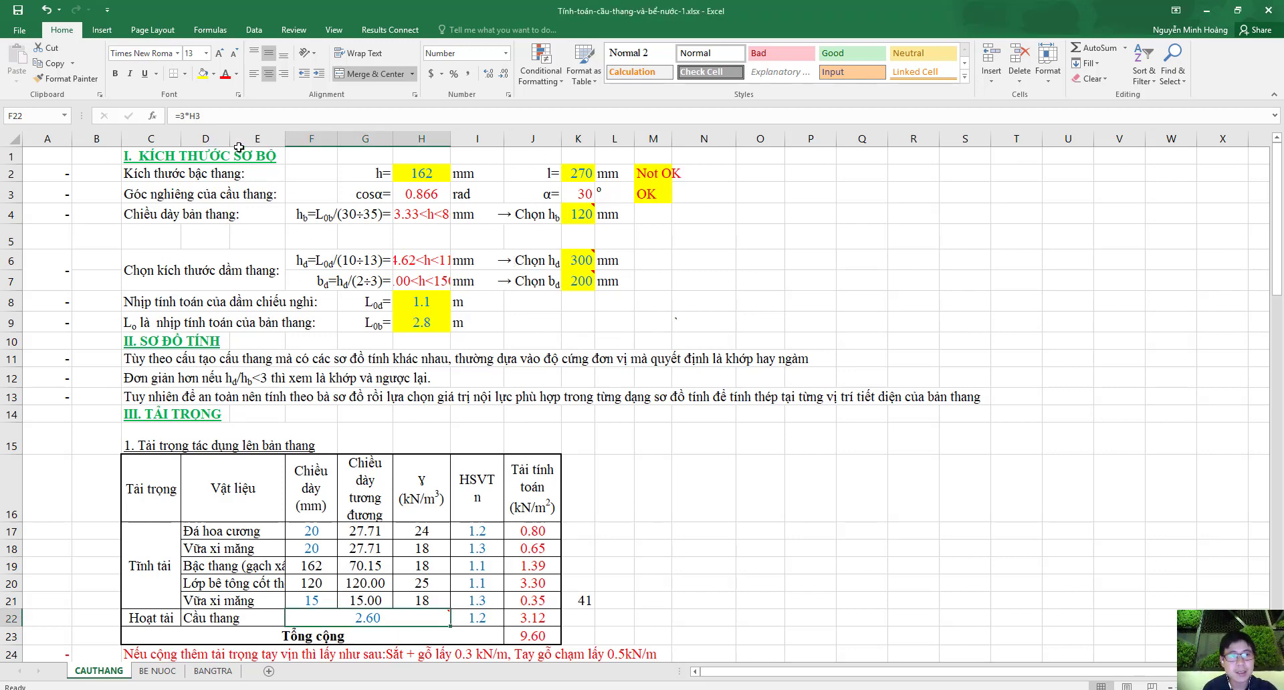
Scroll down through the CAUTHANG sheet's stair load tables.
{"action": "scroll", "coordinate": [150, 348], "scroll_direction": "down", "scroll_amount": 1}
{"action": "scroll", "coordinate": [237, 317], "scroll_direction": "down", "scroll_amount": 1}
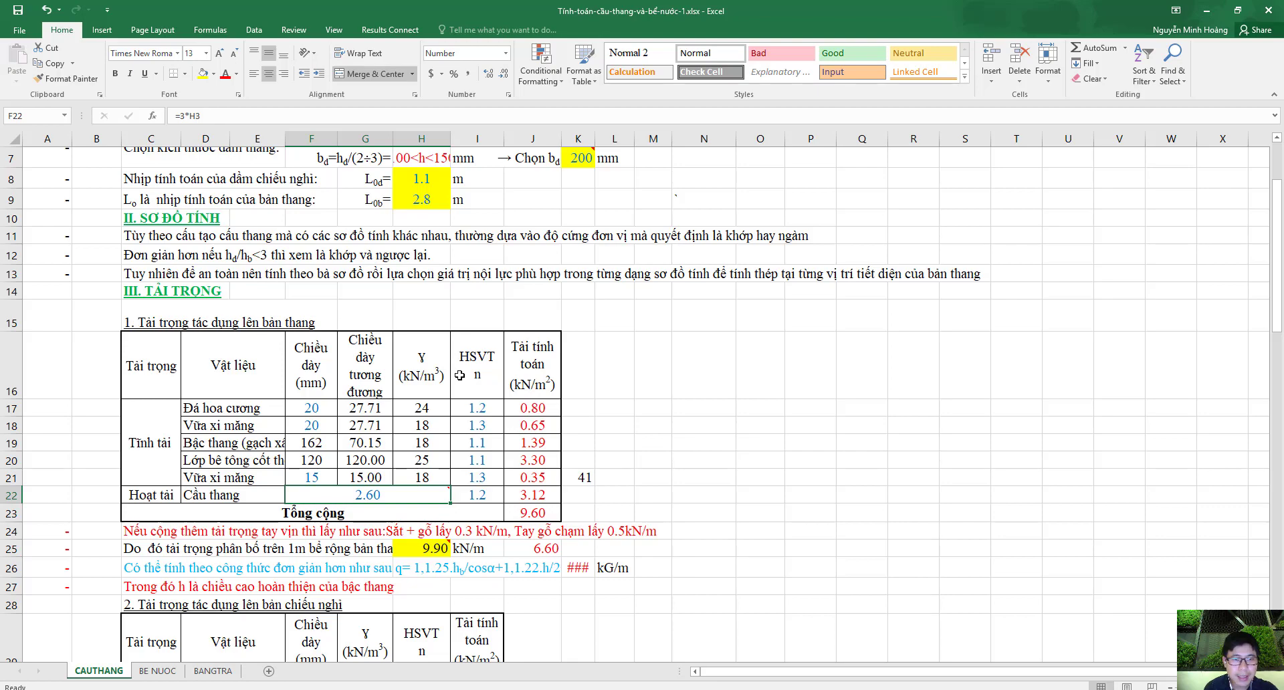
{"action": "scroll", "coordinate": [192, 346], "scroll_direction": "down", "scroll_amount": 1}
{"action": "scroll", "coordinate": [311, 369], "scroll_direction": "down", "scroll_amount": 1}
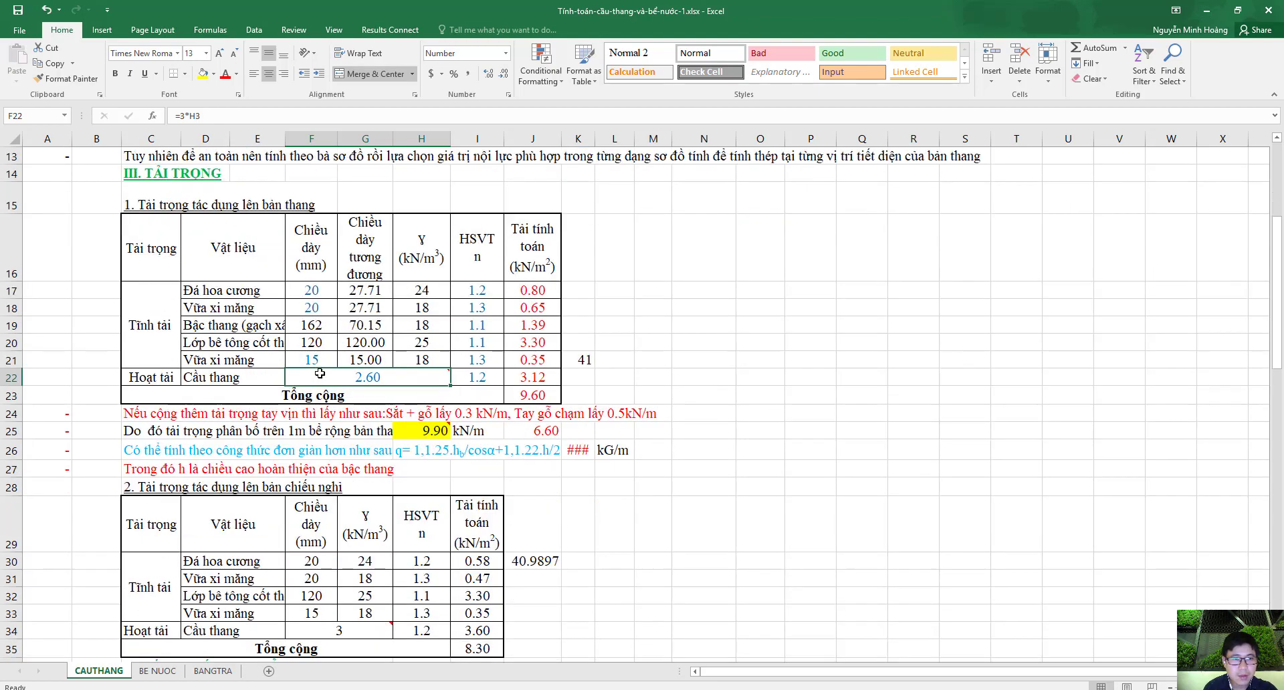
{"action": "scroll", "coordinate": [313, 456], "scroll_direction": "down", "scroll_amount": 3}
{"action": "scroll", "coordinate": [299, 480], "scroll_direction": "down", "scroll_amount": 4}
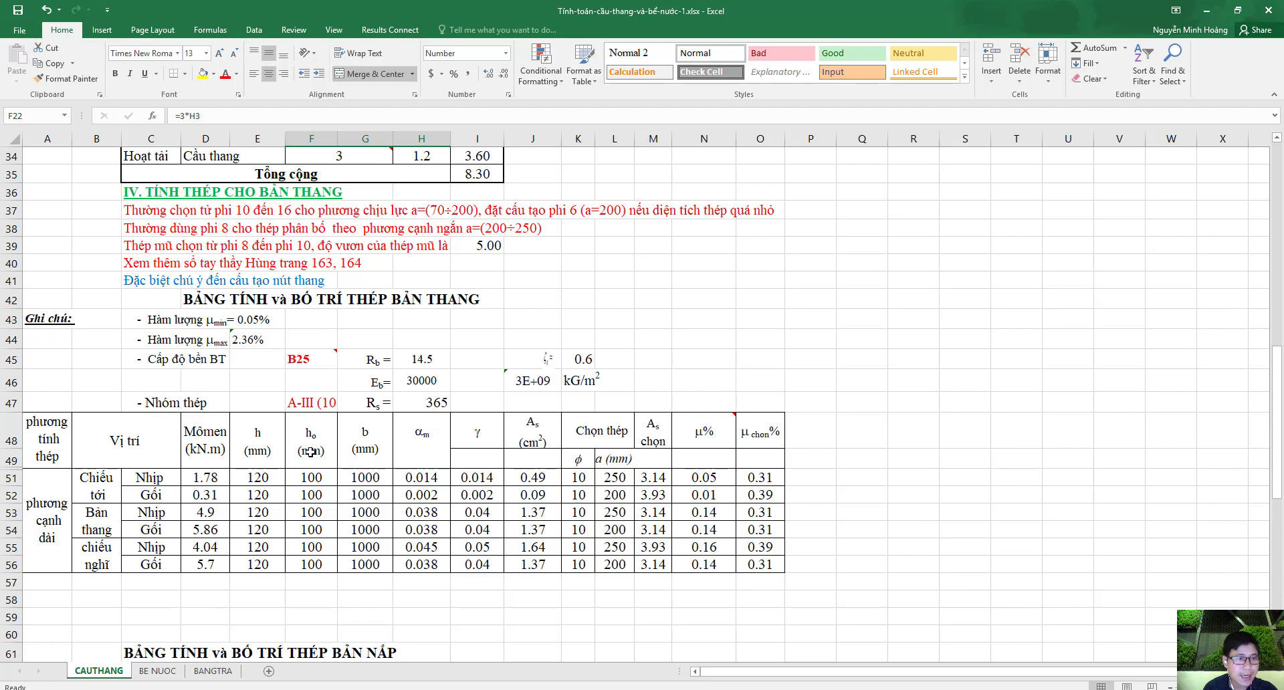
{"action": "scroll", "coordinate": [380, 438], "scroll_direction": "down", "scroll_amount": 2}
{"action": "scroll", "coordinate": [630, 419], "scroll_direction": "down", "scroll_amount": 2}
{"action": "scroll", "coordinate": [551, 437], "scroll_direction": "down", "scroll_amount": 1}
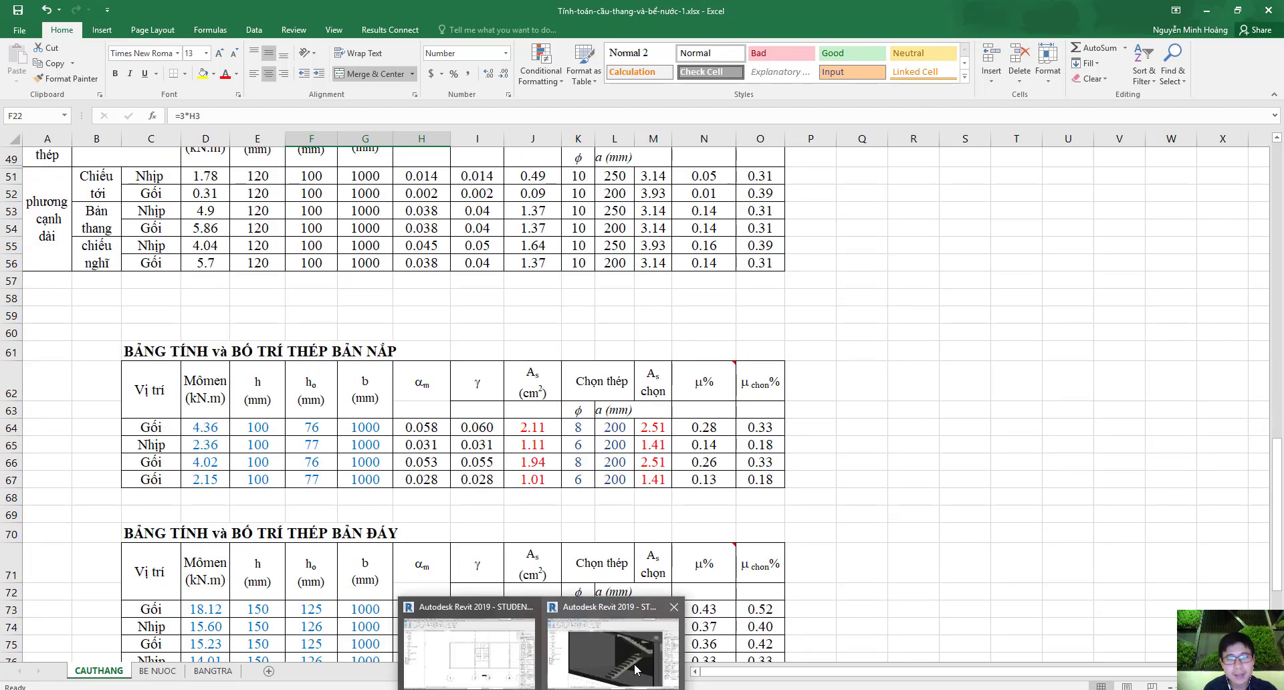
Glance at the Revit 3D stair, then return to the workbook's load tables.
{"action": "left_click", "coordinate": [612, 642]}
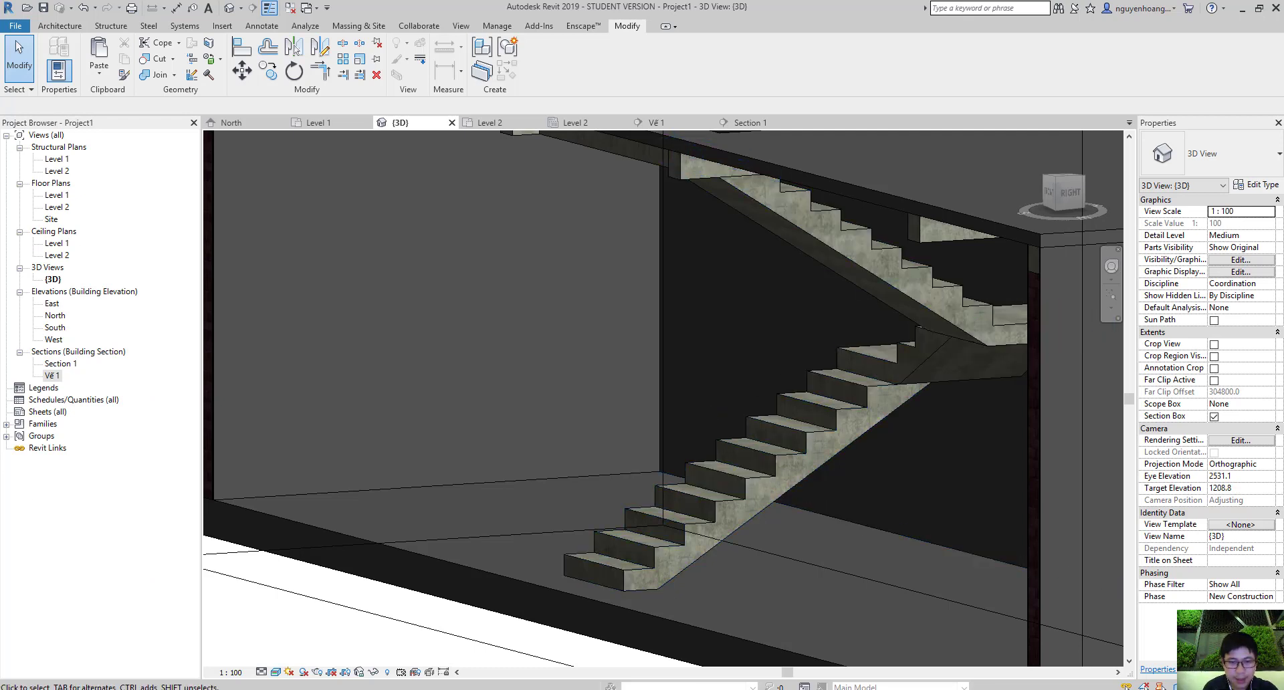
{"action": "left_click", "coordinate": [688, 642]}
{"action": "scroll", "coordinate": [410, 333], "scroll_direction": "up", "scroll_amount": 8}
{"action": "scroll", "coordinate": [411, 333], "scroll_direction": "up", "scroll_amount": 9}
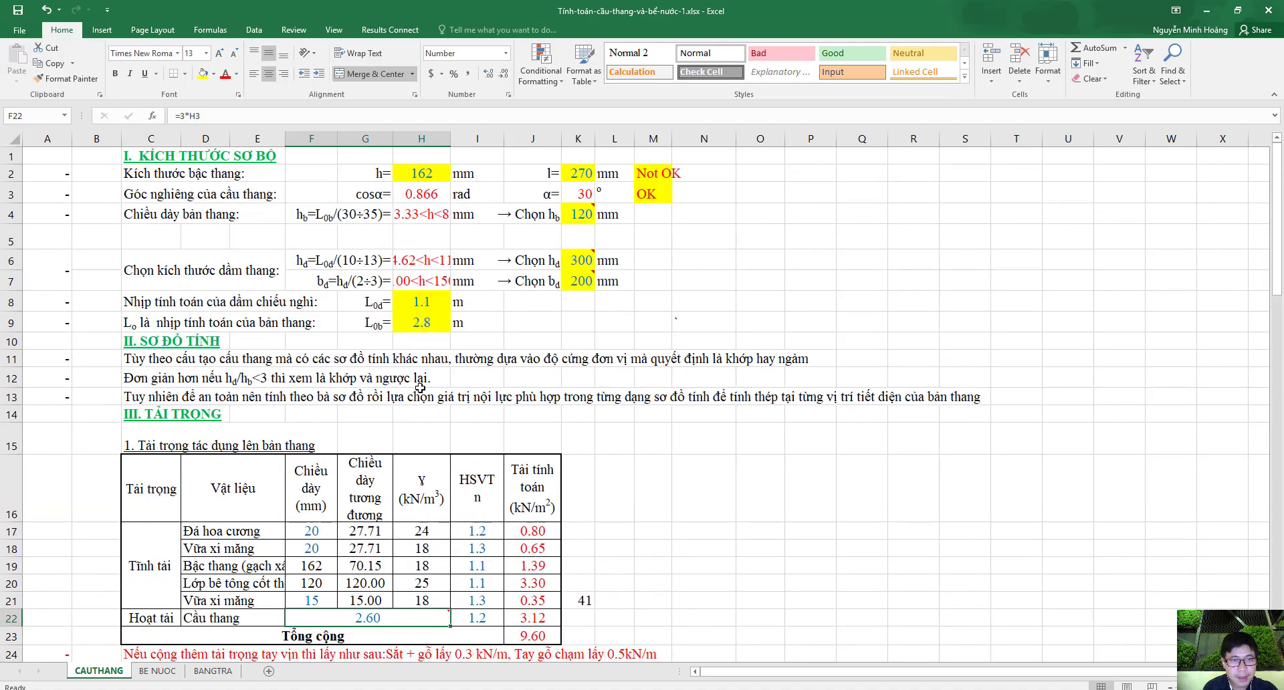
{"action": "scroll", "coordinate": [471, 404], "scroll_direction": "down", "scroll_amount": 4}
{"action": "scroll", "coordinate": [344, 386], "scroll_direction": "down", "scroll_amount": 1}
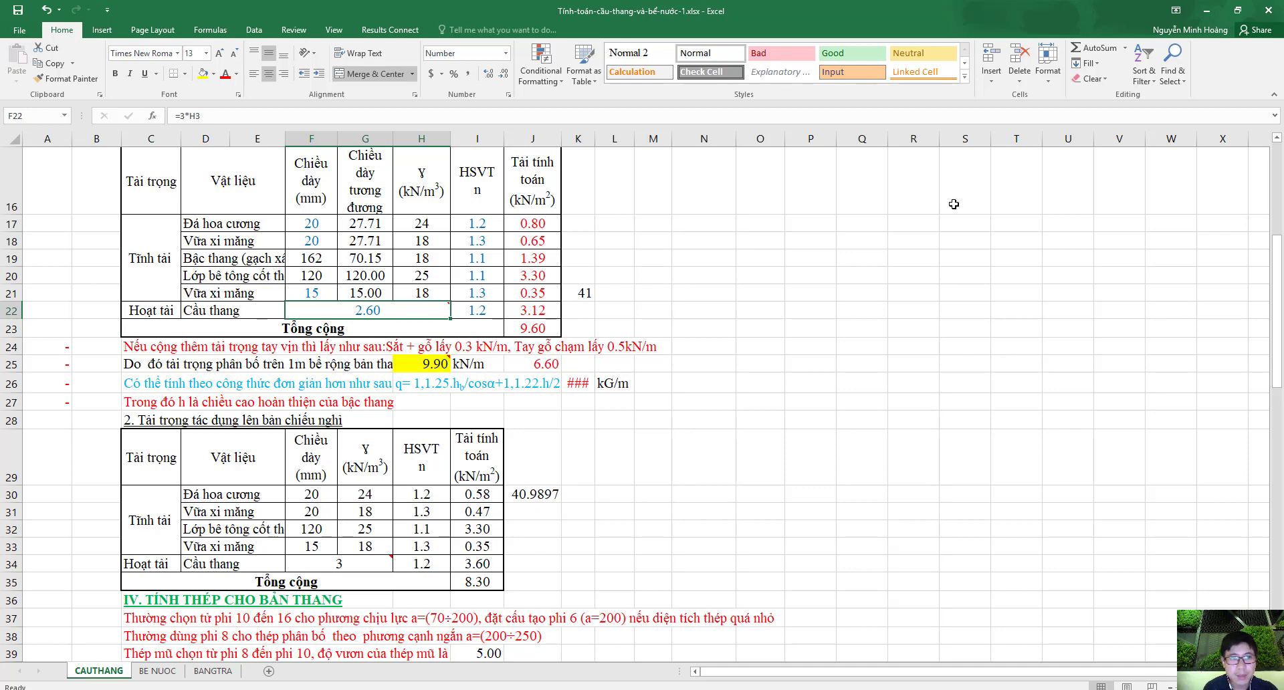
Minimize Excel and both Revit projects to reveal the textbook's Bảng 1.3 table.
{"action": "left_click", "coordinate": [1206, 11]}
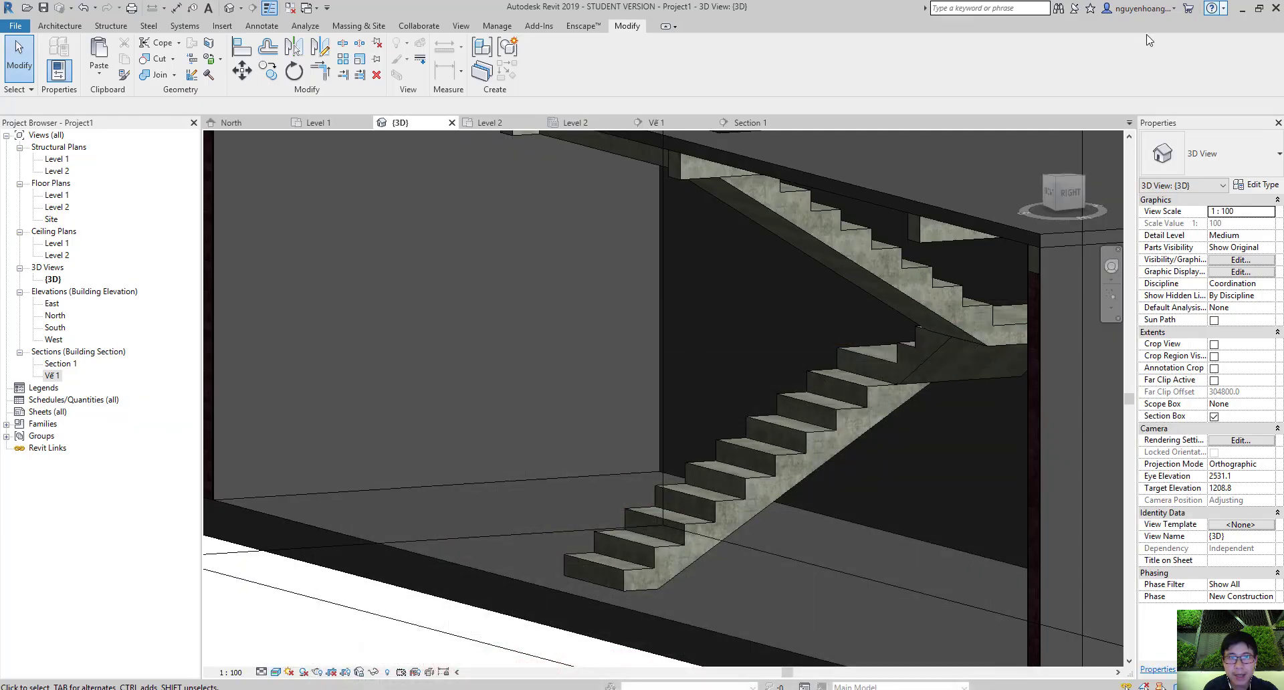
{"action": "left_click", "coordinate": [1241, 8]}
{"action": "left_click", "coordinate": [1201, 6]}
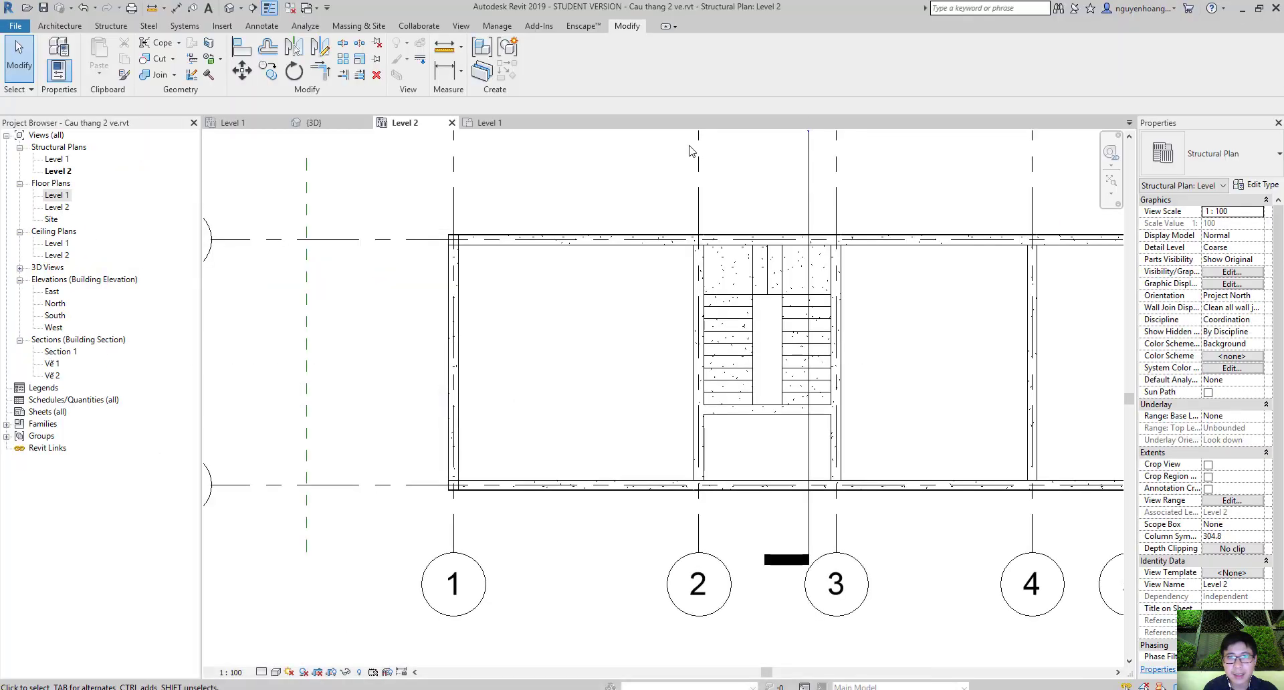
{"action": "left_click", "coordinate": [1242, 8]}
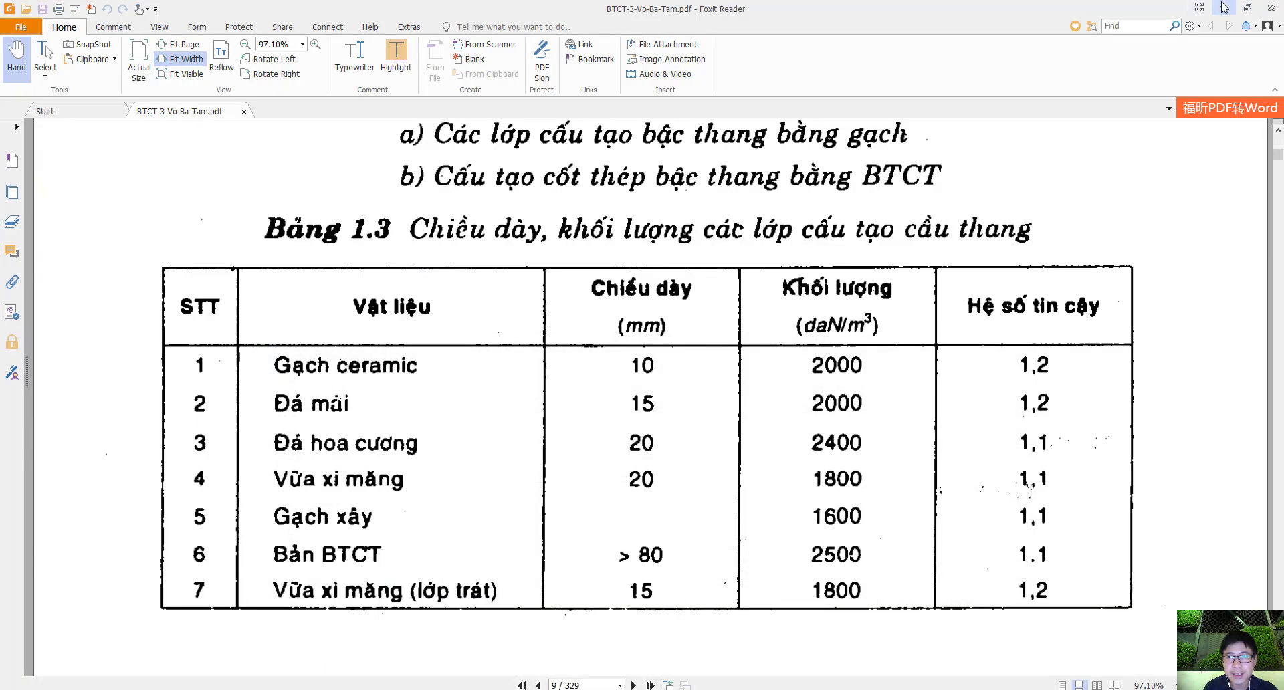
Minimize the textbook, dismiss Sketch It!, launch SAP2000 v19.1, and bring up the Revit Miền Tây Facebook group.
{"action": "left_click", "coordinate": [1223, 7]}
{"action": "left_click", "coordinate": [792, 175]}
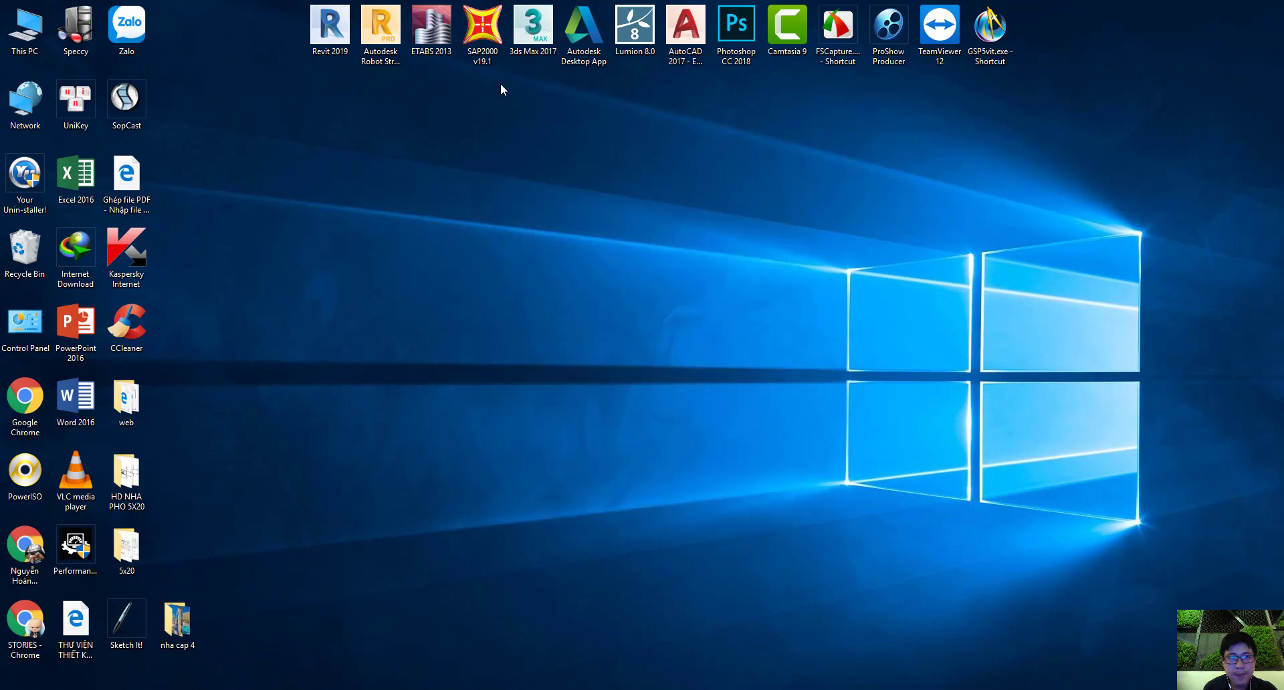
{"action": "double_click", "coordinate": [484, 40]}
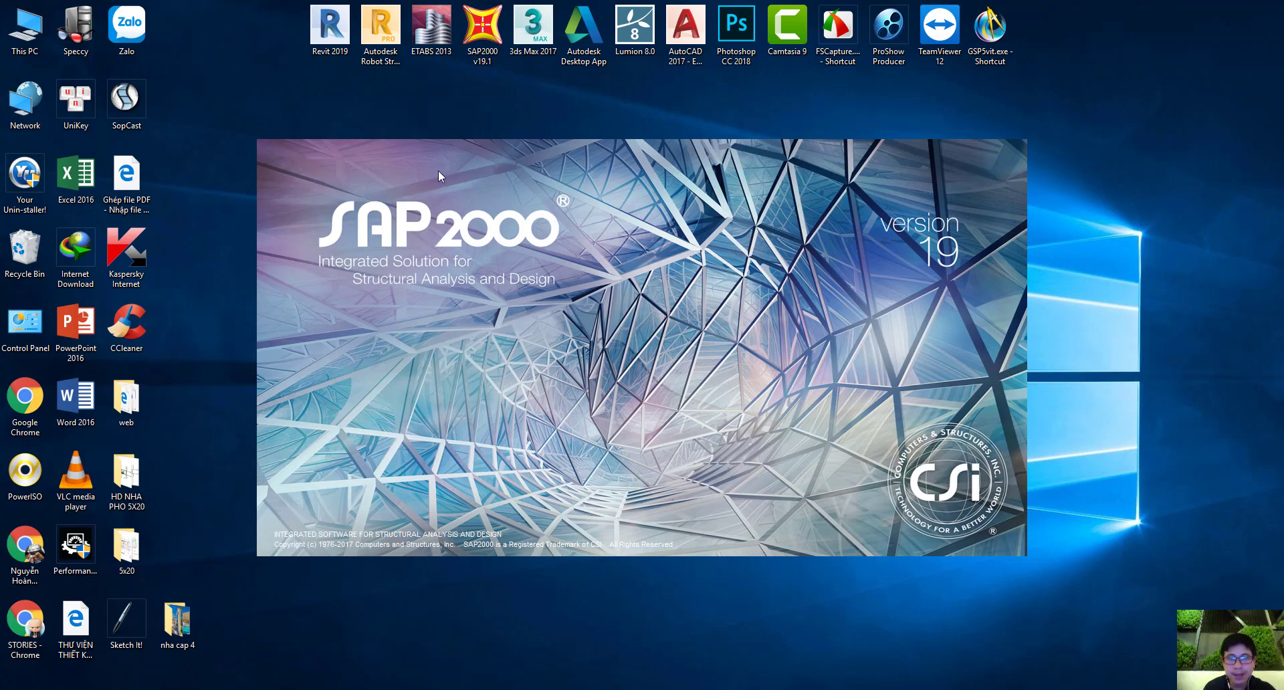
{"action": "mouse_move", "coordinate": [444, 688]}
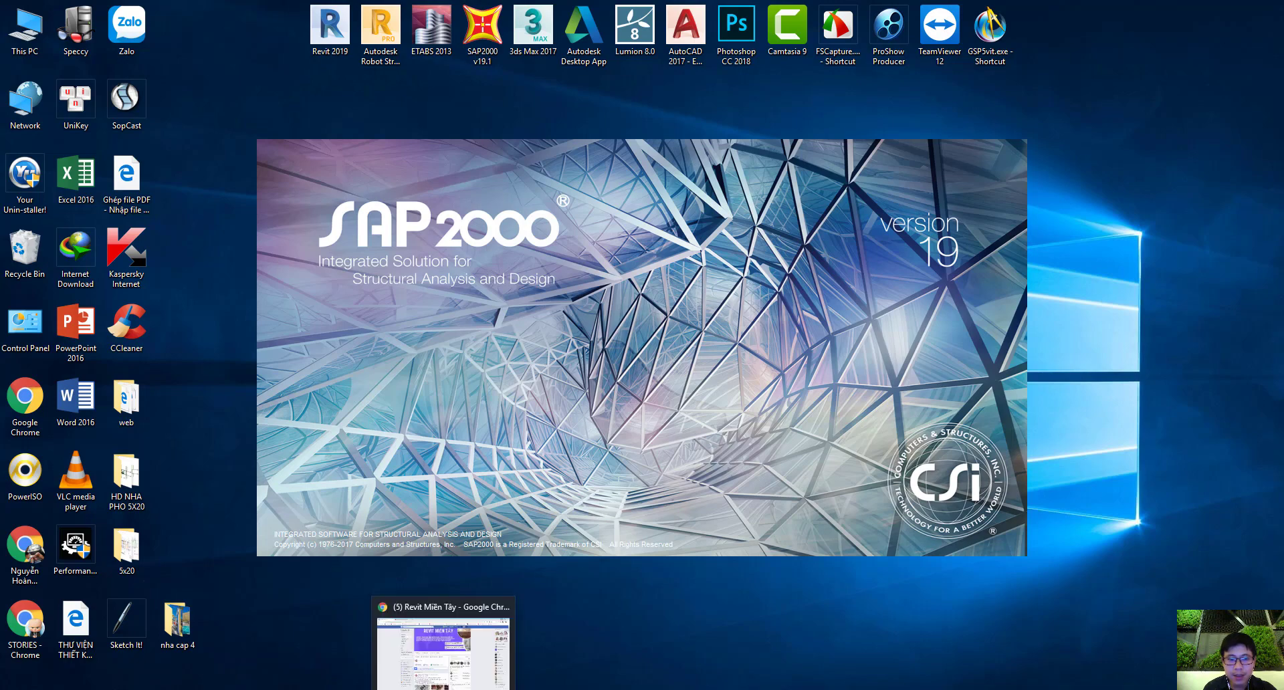
{"action": "left_click", "coordinate": [444, 642]}
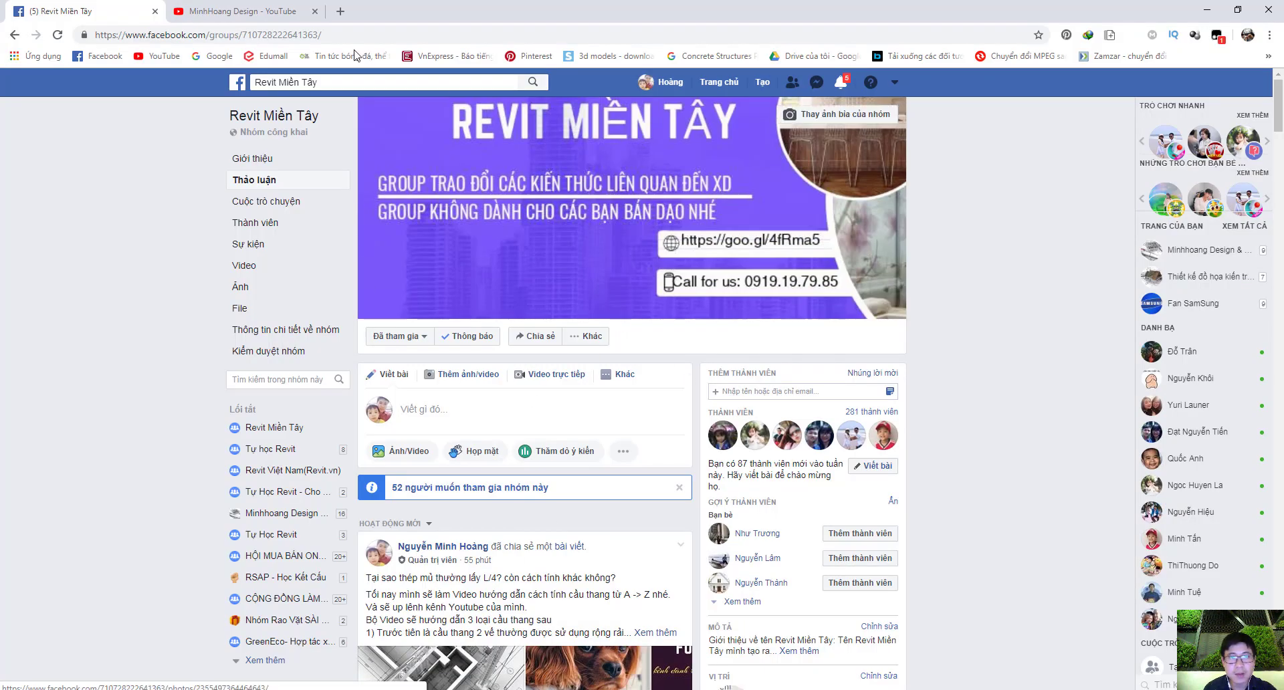
Open the Facebook profile of the group post's author.
{"action": "scroll", "coordinate": [619, 164], "scroll_direction": "down", "scroll_amount": 3}
{"action": "left_click", "coordinate": [618, 164]}
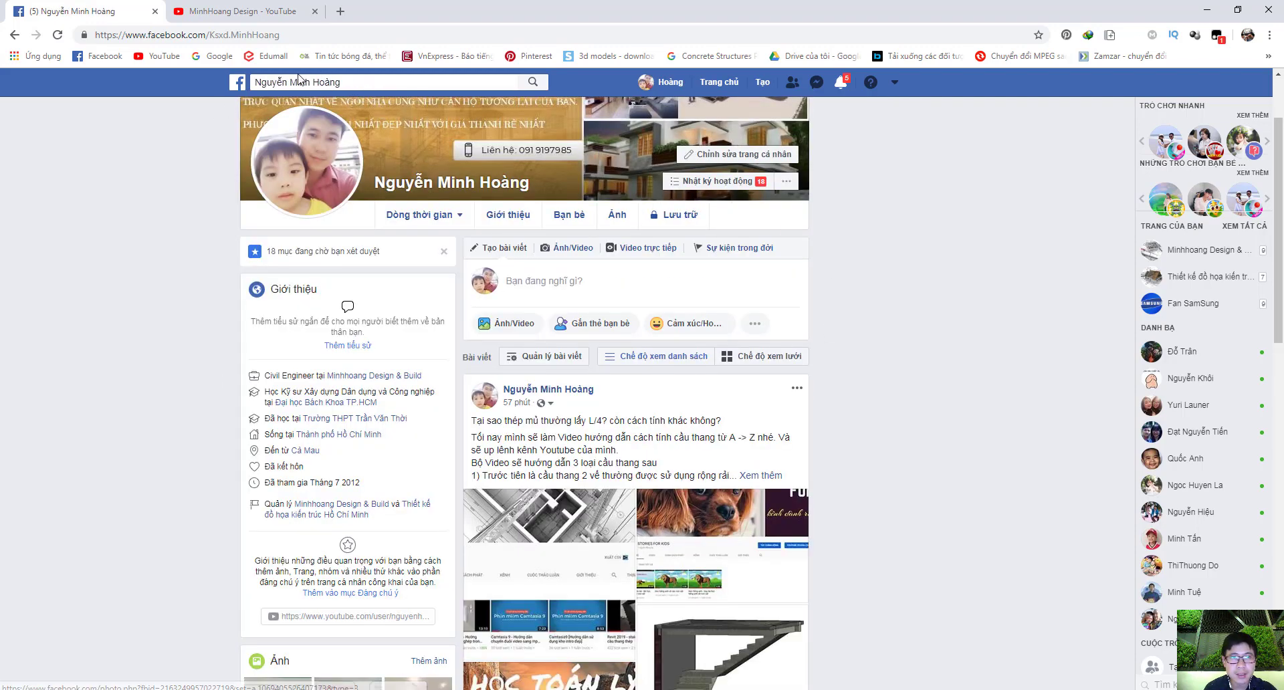
{"action": "scroll", "coordinate": [627, 420], "scroll_direction": "down", "scroll_amount": 10}
{"action": "scroll", "coordinate": [735, 501], "scroll_direction": "down", "scroll_amount": 5}
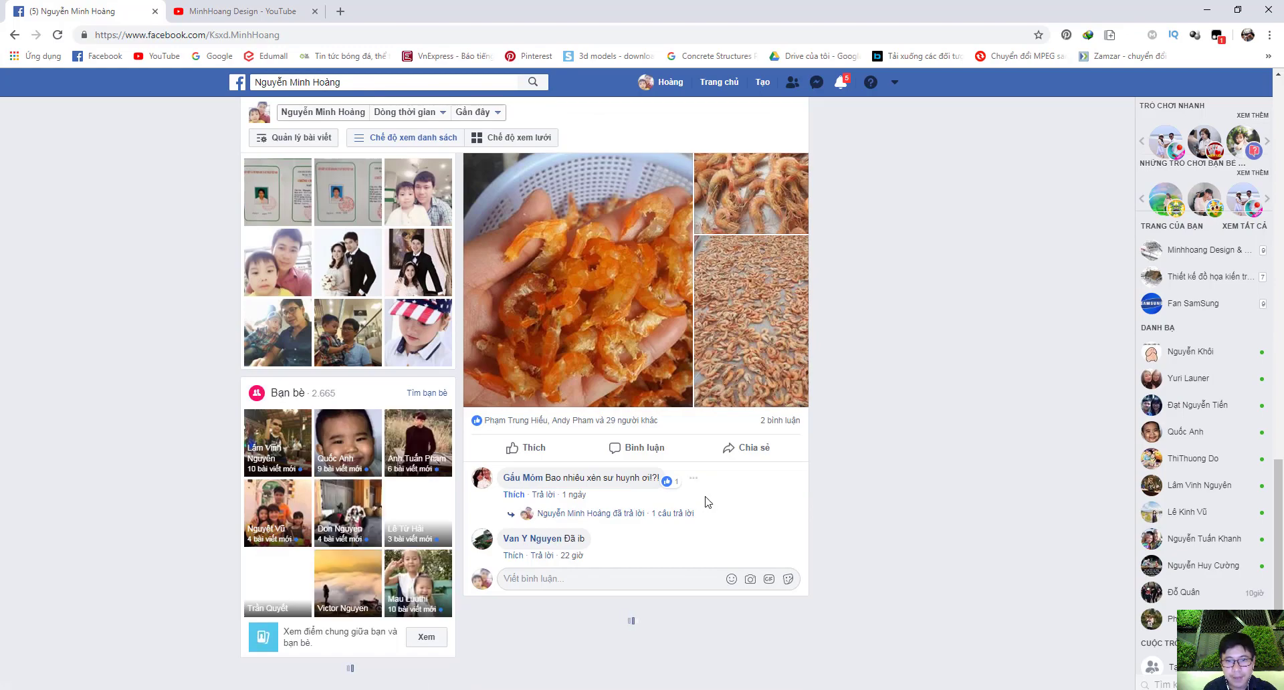
Scroll the author's timeline down to the Sap2000 v19 installation video post.
{"action": "scroll", "coordinate": [746, 468], "scroll_direction": "up", "scroll_amount": 5}
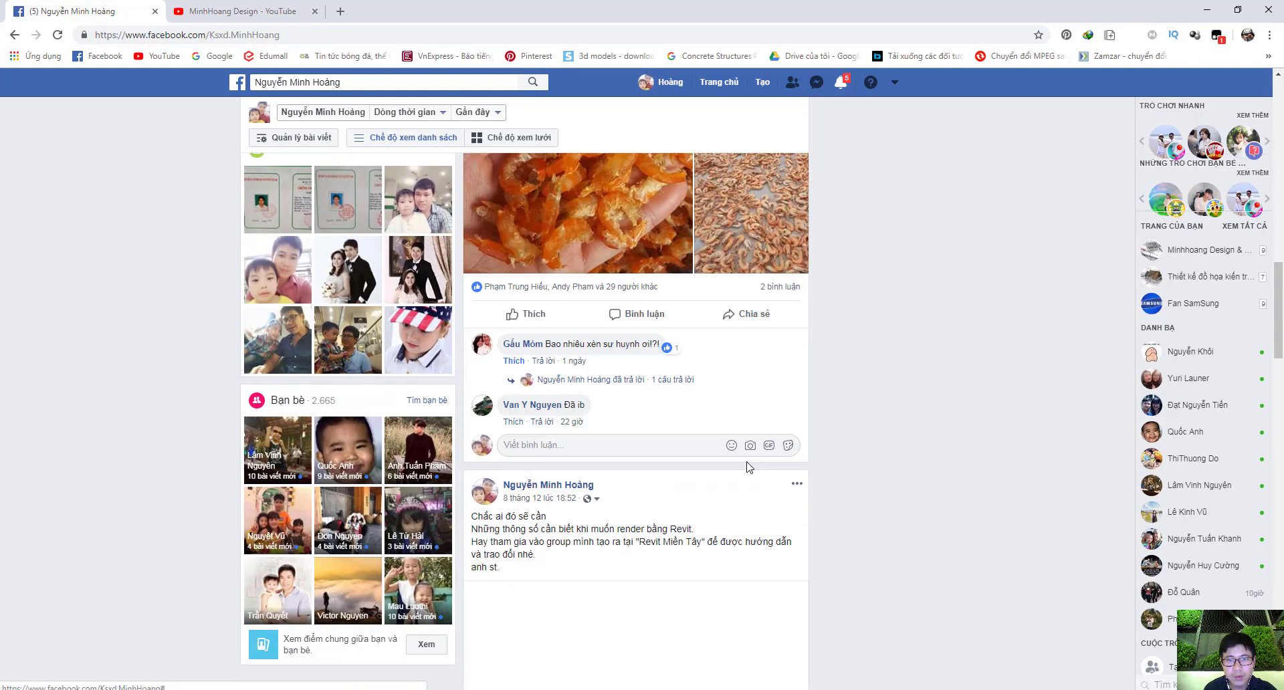
{"action": "scroll", "coordinate": [746, 461], "scroll_direction": "down", "scroll_amount": 5}
{"action": "scroll", "coordinate": [746, 461], "scroll_direction": "down", "scroll_amount": 8}
{"action": "scroll", "coordinate": [746, 462], "scroll_direction": "down", "scroll_amount": 5}
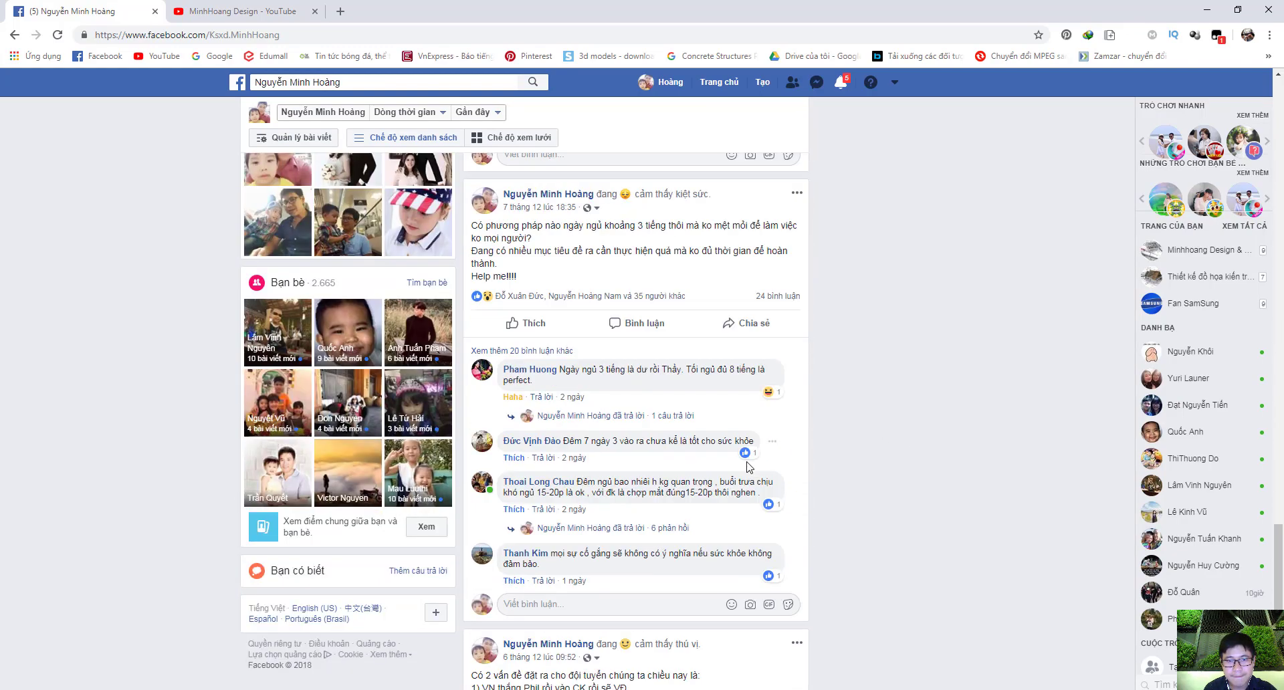
{"action": "scroll", "coordinate": [747, 466], "scroll_direction": "down", "scroll_amount": 6}
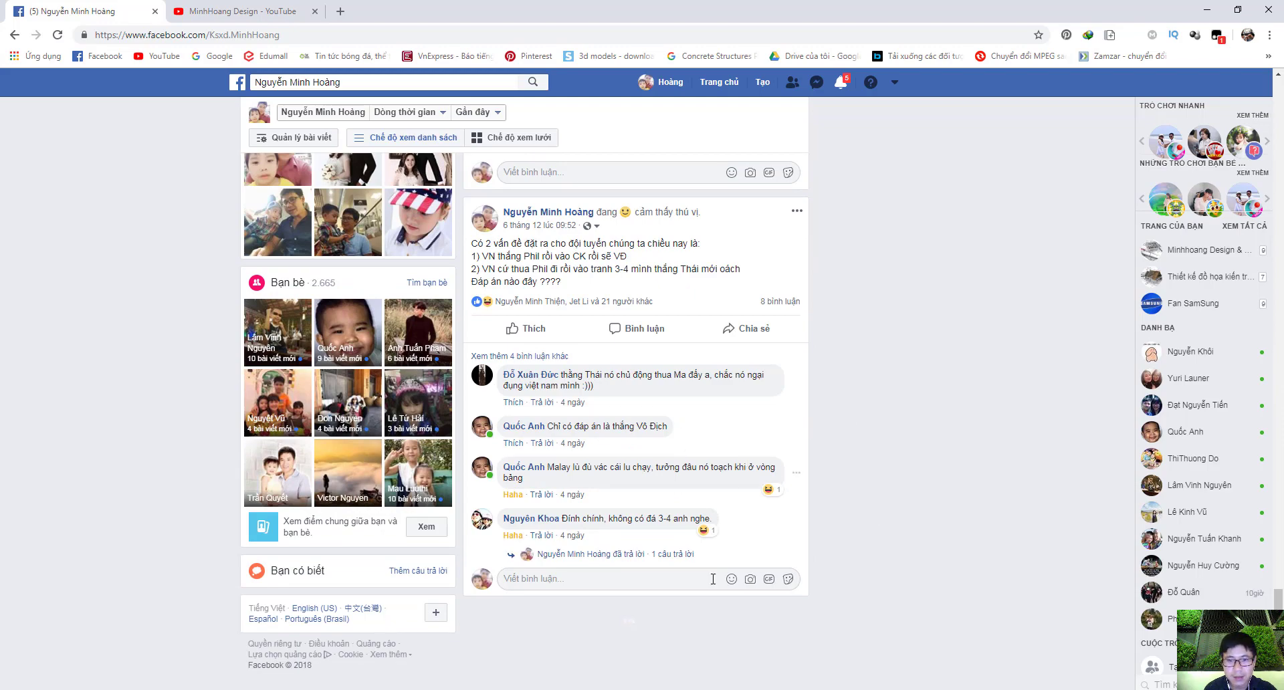
{"action": "scroll", "coordinate": [746, 522], "scroll_direction": "up", "scroll_amount": 4}
{"action": "scroll", "coordinate": [748, 521], "scroll_direction": "down", "scroll_amount": 4}
{"action": "scroll", "coordinate": [795, 491], "scroll_direction": "down", "scroll_amount": 3}
{"action": "scroll", "coordinate": [735, 475], "scroll_direction": "down", "scroll_amount": 9}
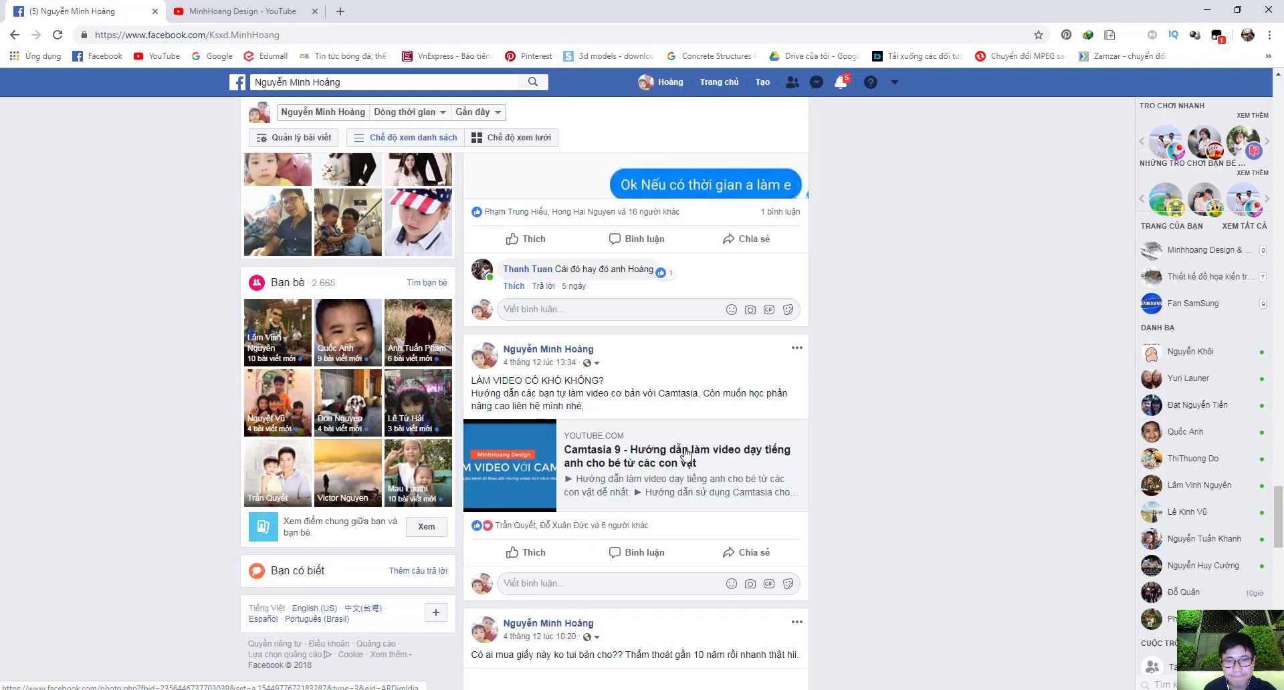
{"action": "scroll", "coordinate": [631, 443], "scroll_direction": "down", "scroll_amount": 8}
{"action": "scroll", "coordinate": [632, 442], "scroll_direction": "down", "scroll_amount": 7}
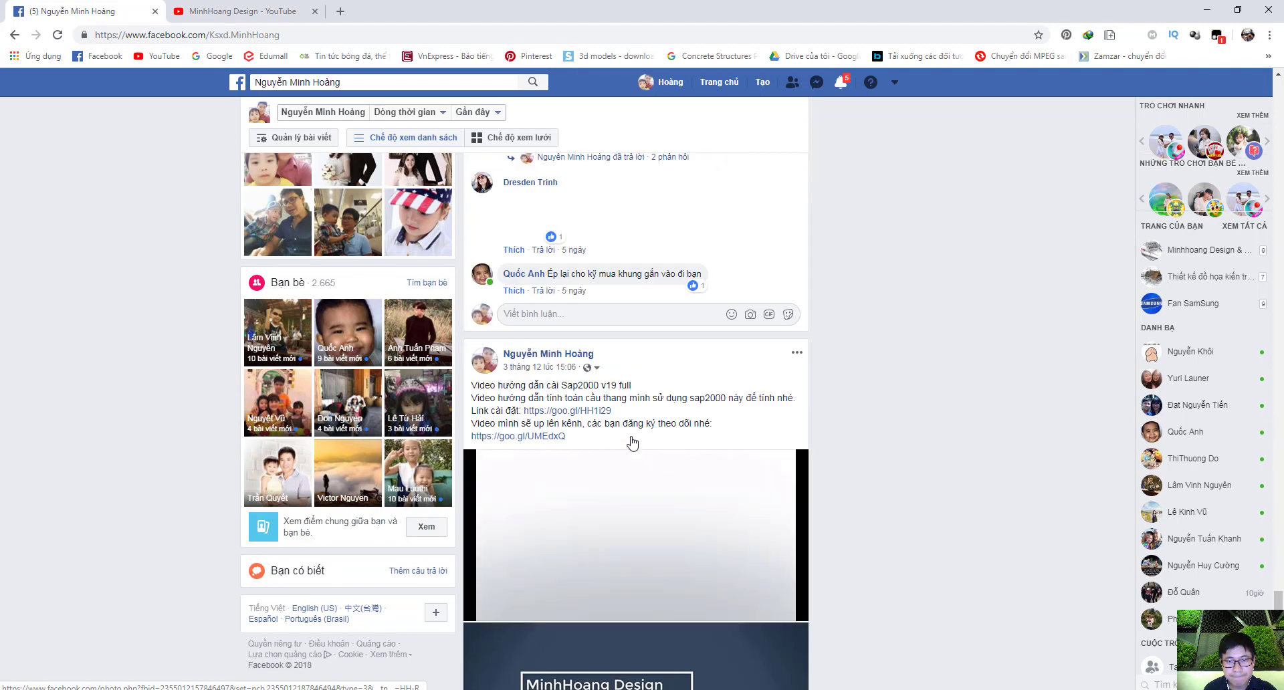
{"action": "scroll", "coordinate": [632, 442], "scroll_direction": "down", "scroll_amount": 5}
{"action": "scroll", "coordinate": [631, 441], "scroll_direction": "up", "scroll_amount": 1}
{"action": "scroll", "coordinate": [632, 441], "scroll_direction": "up", "scroll_amount": 4}
{"action": "scroll", "coordinate": [632, 401], "scroll_direction": "down", "scroll_amount": 4}
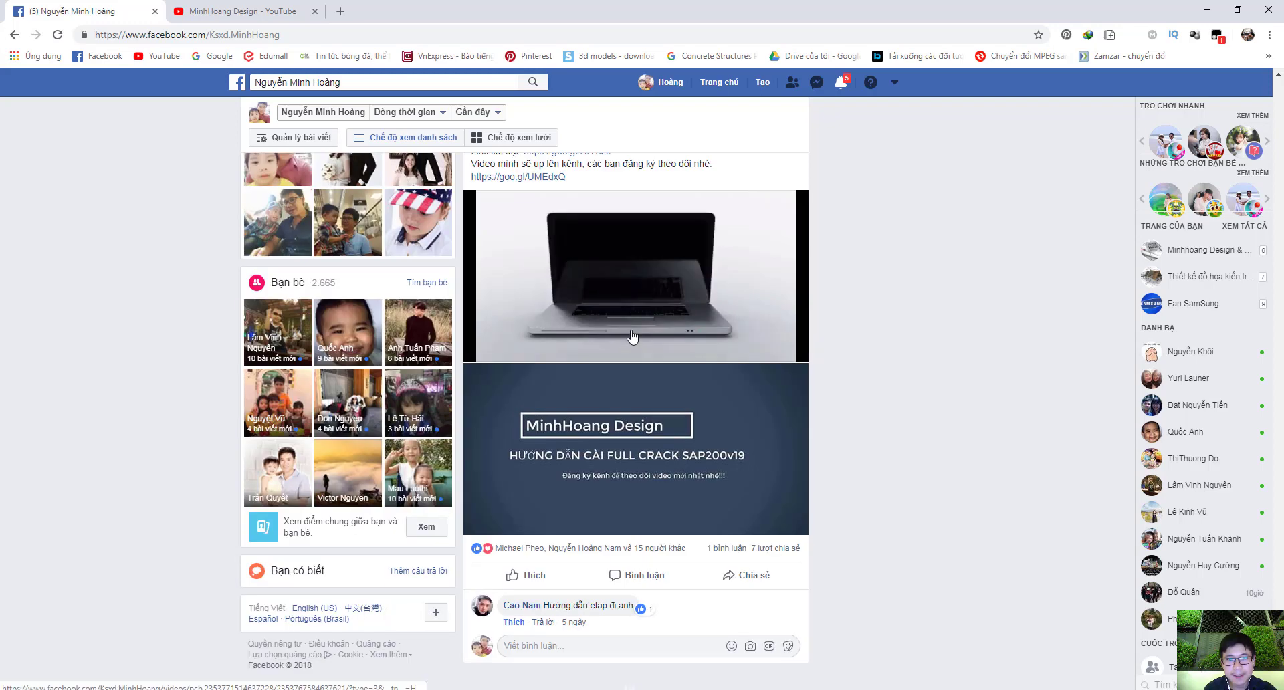
{"action": "scroll", "coordinate": [632, 336], "scroll_direction": "up", "scroll_amount": 3}
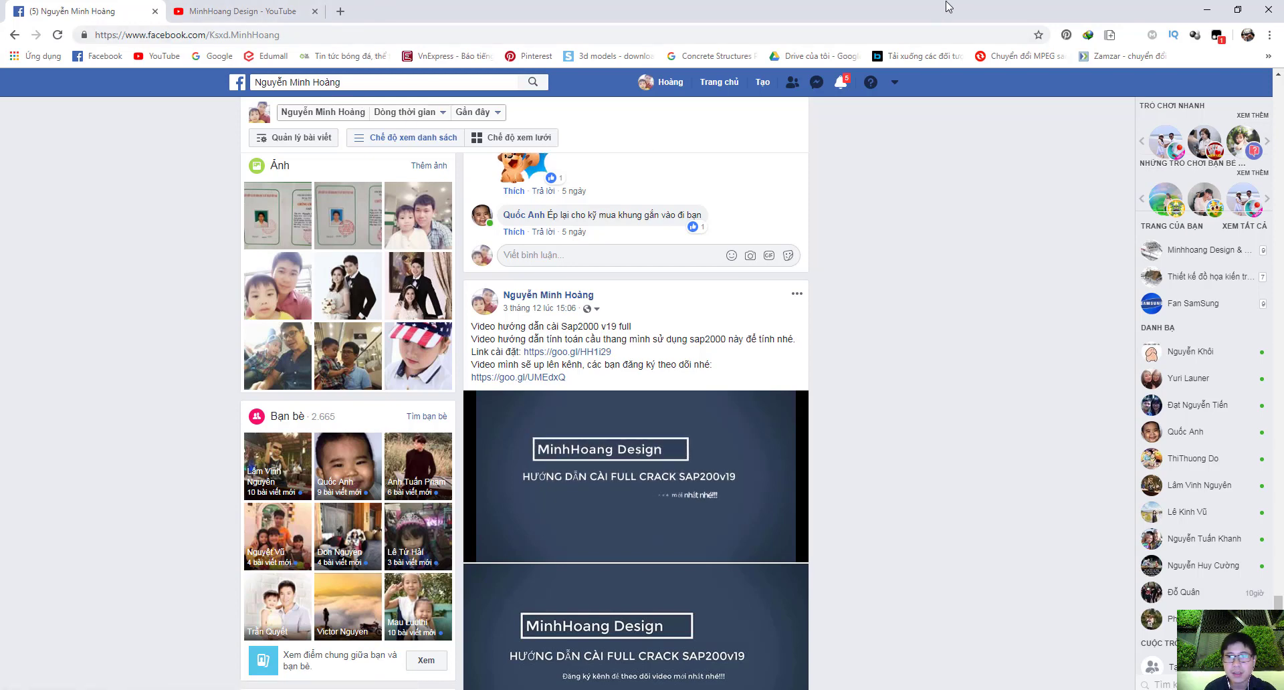
Confirm in Help > About that SAP2000 is Ultimate 64-bit 19.1.1, then close SAP2000.
{"action": "left_click", "coordinate": [1207, 9]}
{"action": "mouse_move", "coordinate": [704, 682]}
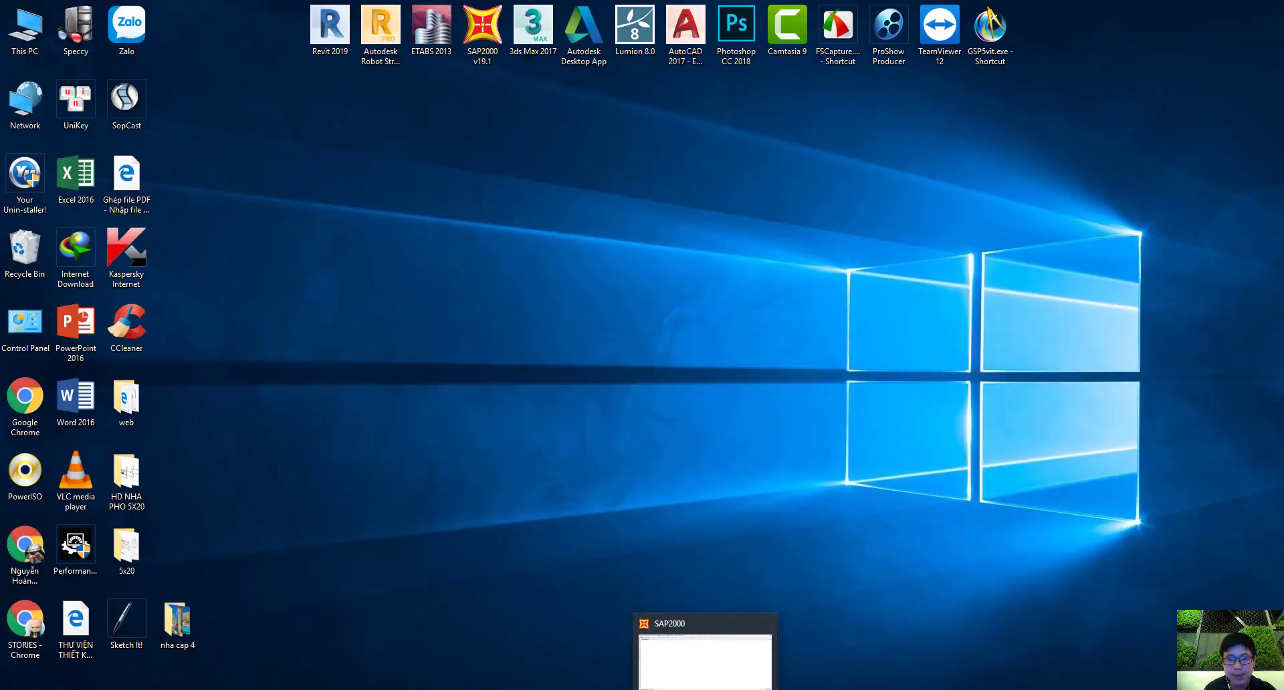
{"action": "left_click", "coordinate": [705, 659]}
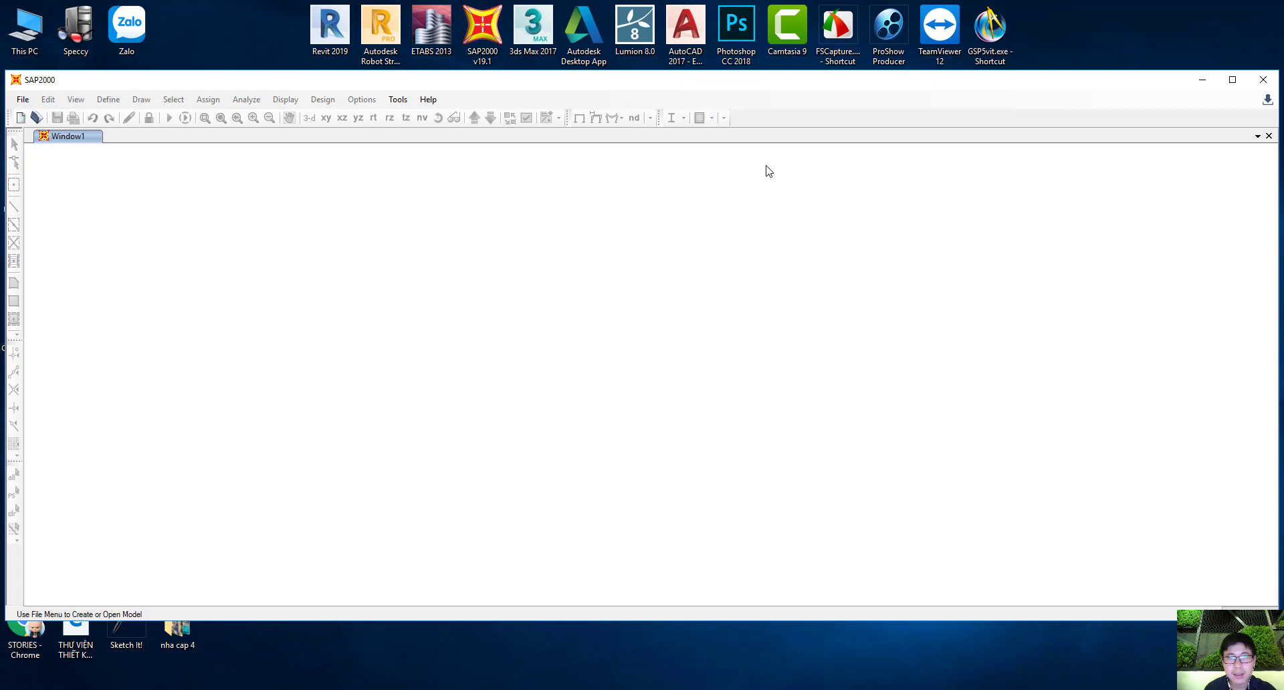
{"action": "left_click", "coordinate": [421, 102]}
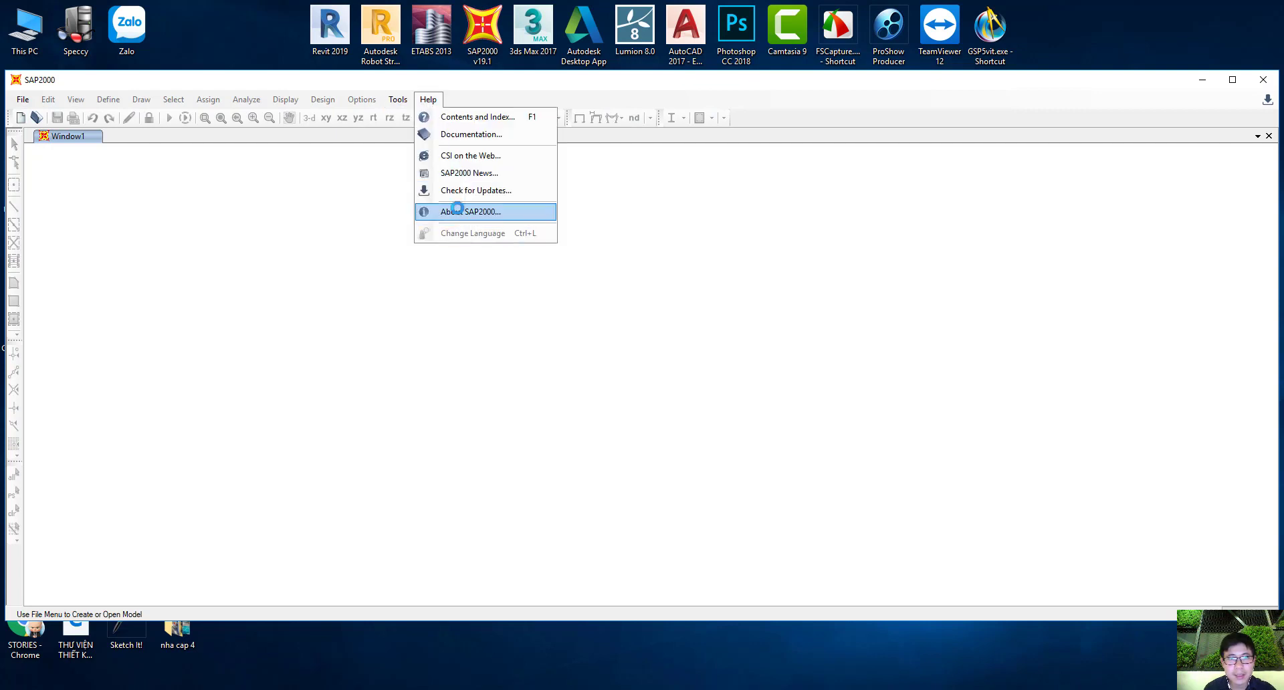
{"action": "left_click", "coordinate": [457, 208]}
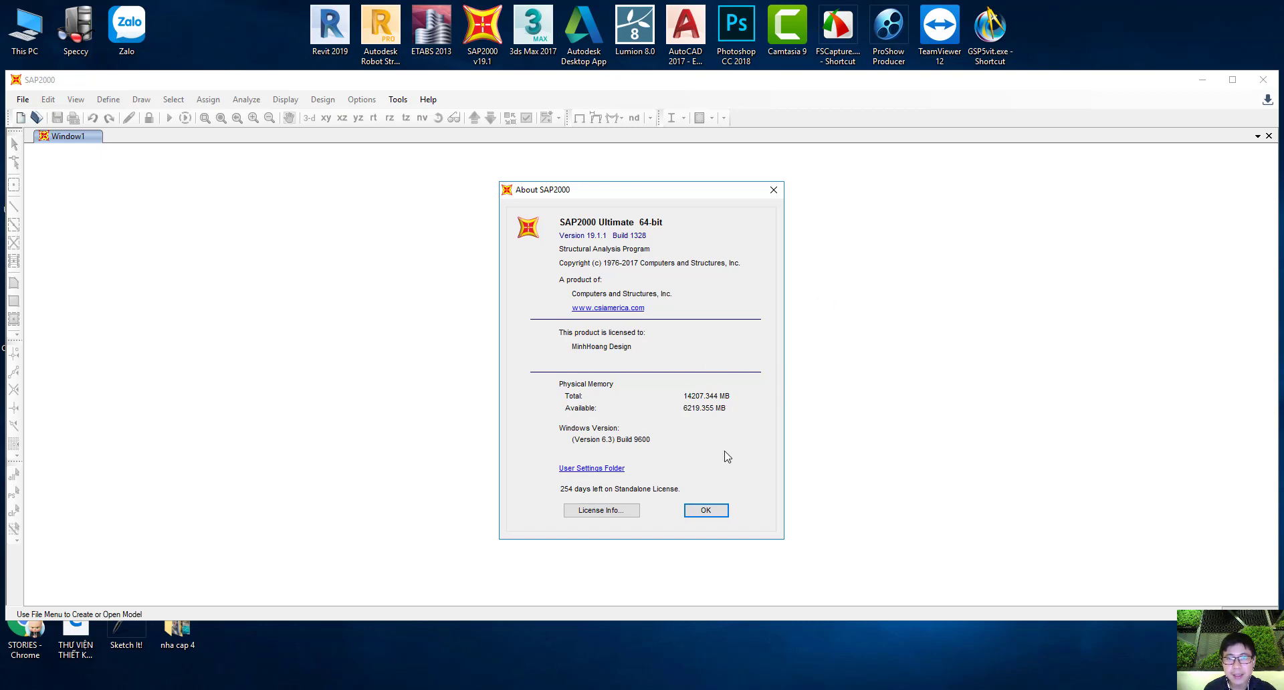
{"action": "left_click", "coordinate": [773, 190]}
{"action": "left_click", "coordinate": [1263, 80]}
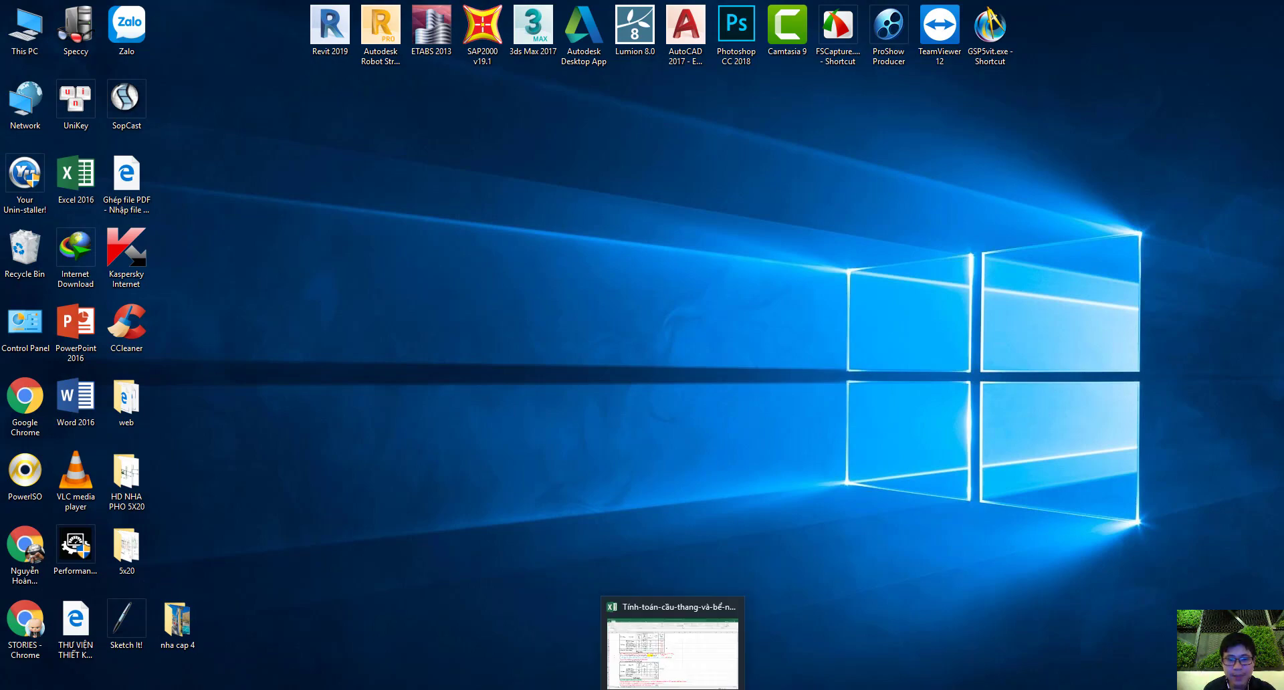
Briefly reopen the CAUTHANG workbook at its top, minimize it, and show Camtasia Recorder's controls.
{"action": "left_click", "coordinate": [686, 674]}
{"action": "scroll", "coordinate": [162, 300], "scroll_direction": "up", "scroll_amount": 5}
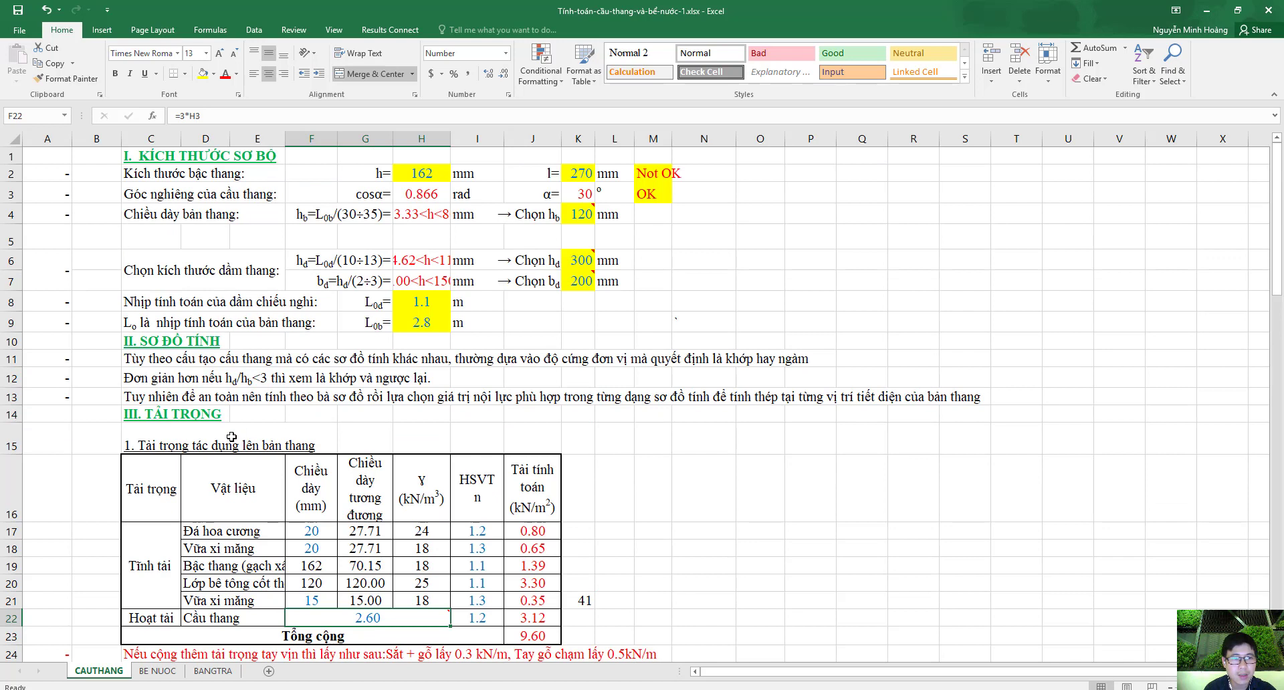
{"action": "left_click", "coordinate": [1208, 9]}
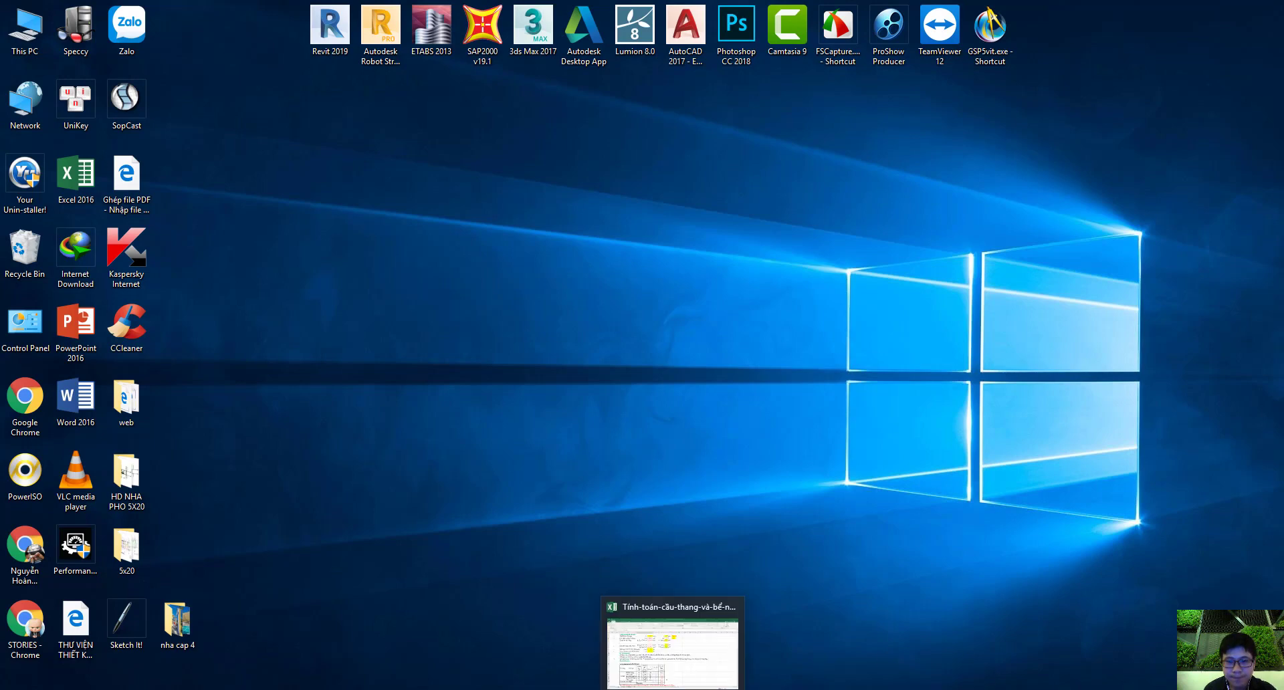
{"action": "left_click", "coordinate": [879, 686]}
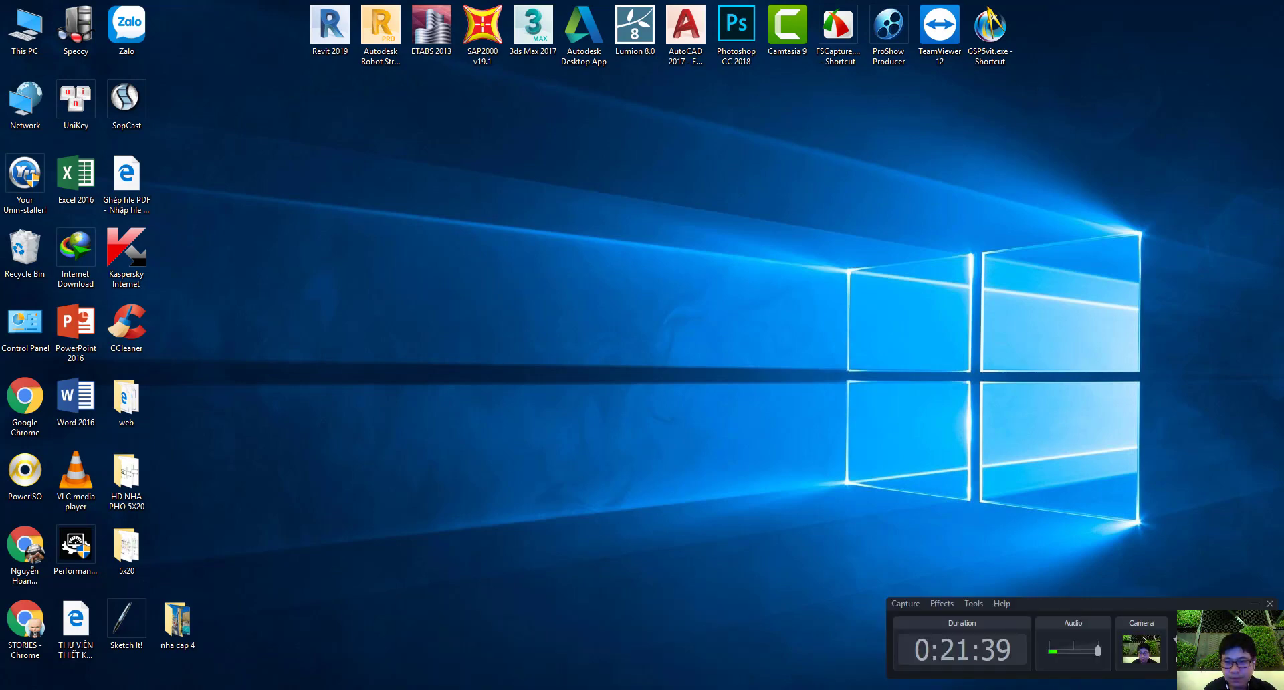